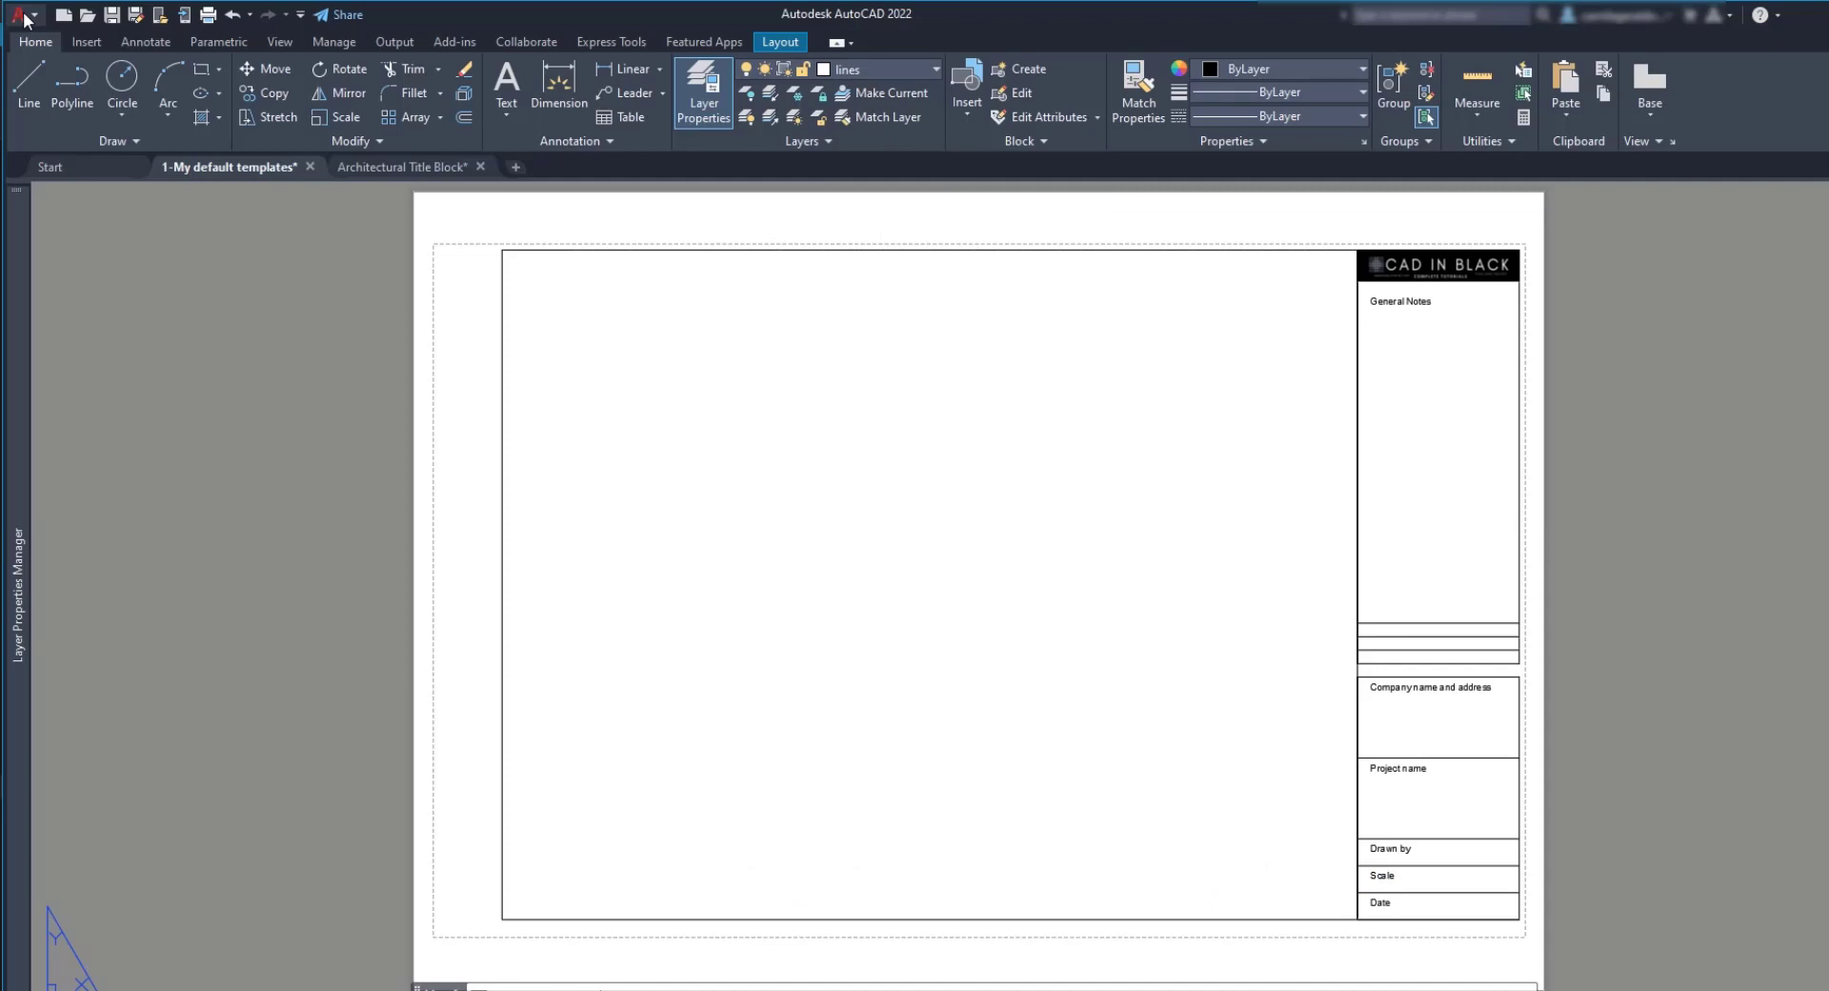
Step: Start a new drawing from the Manufacturing Metric template in the SheetSets folder and examine its revision table and title block
left_click(26, 17)
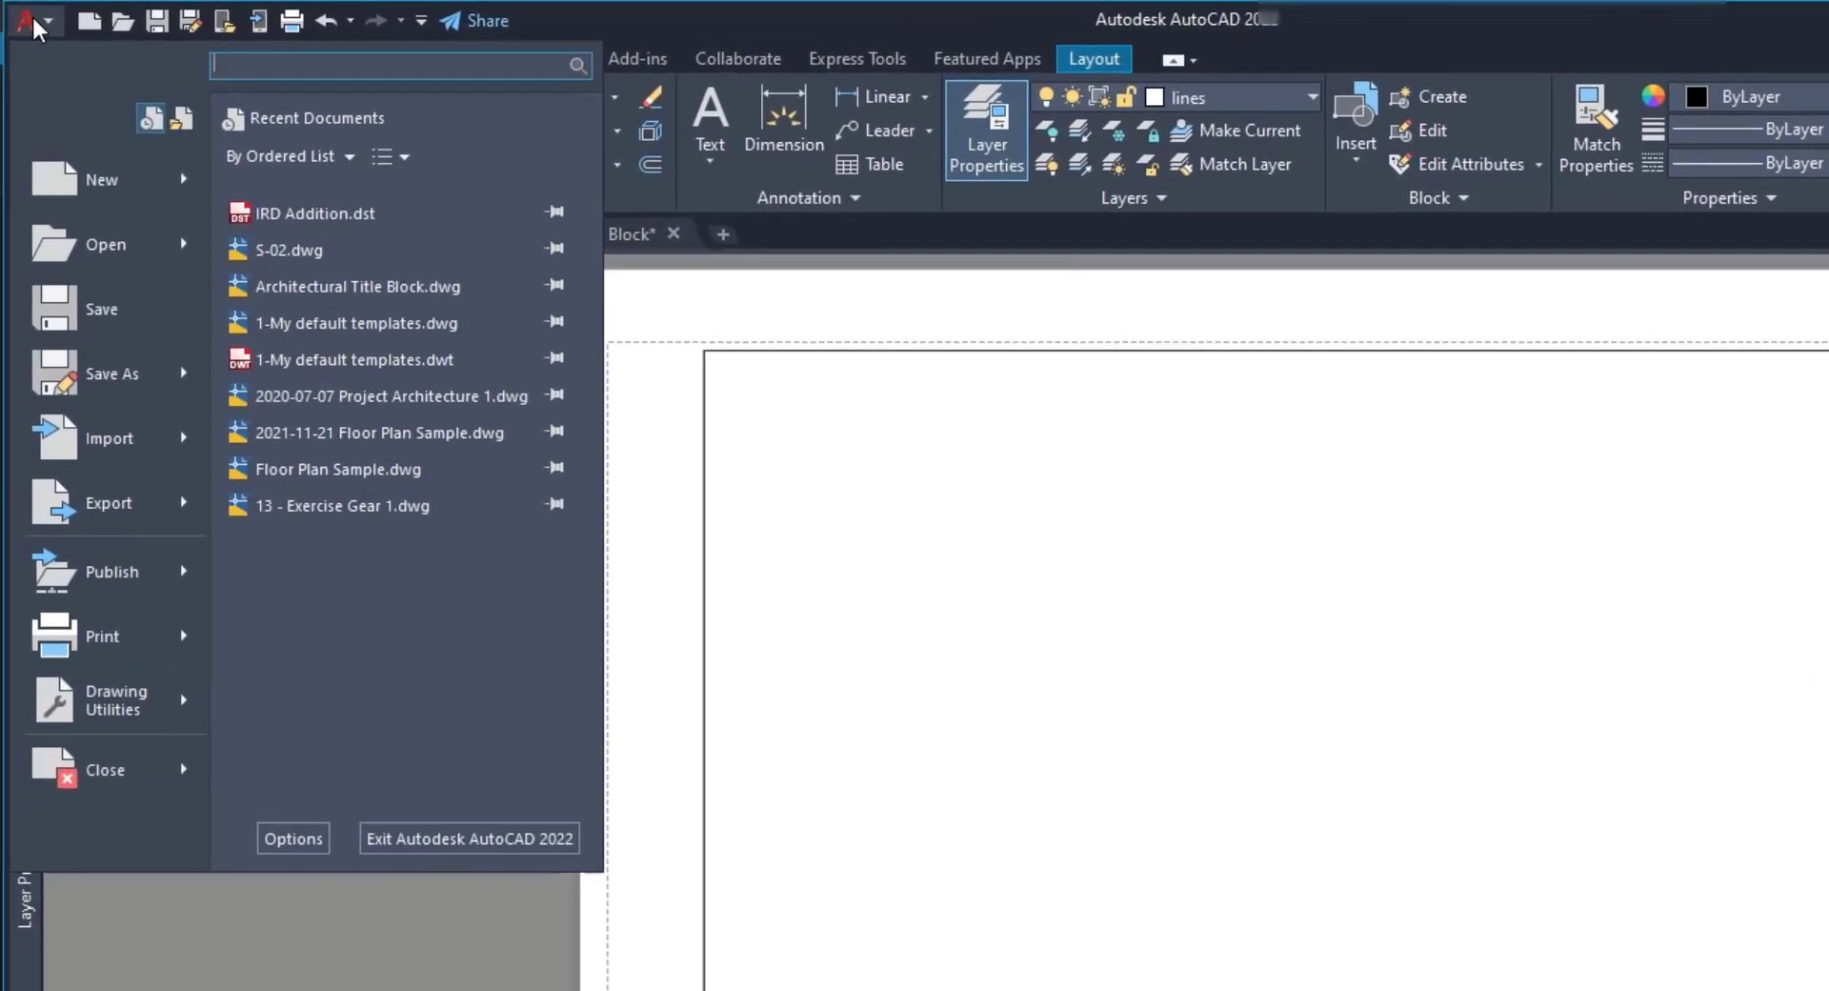
mouse_move(95, 179)
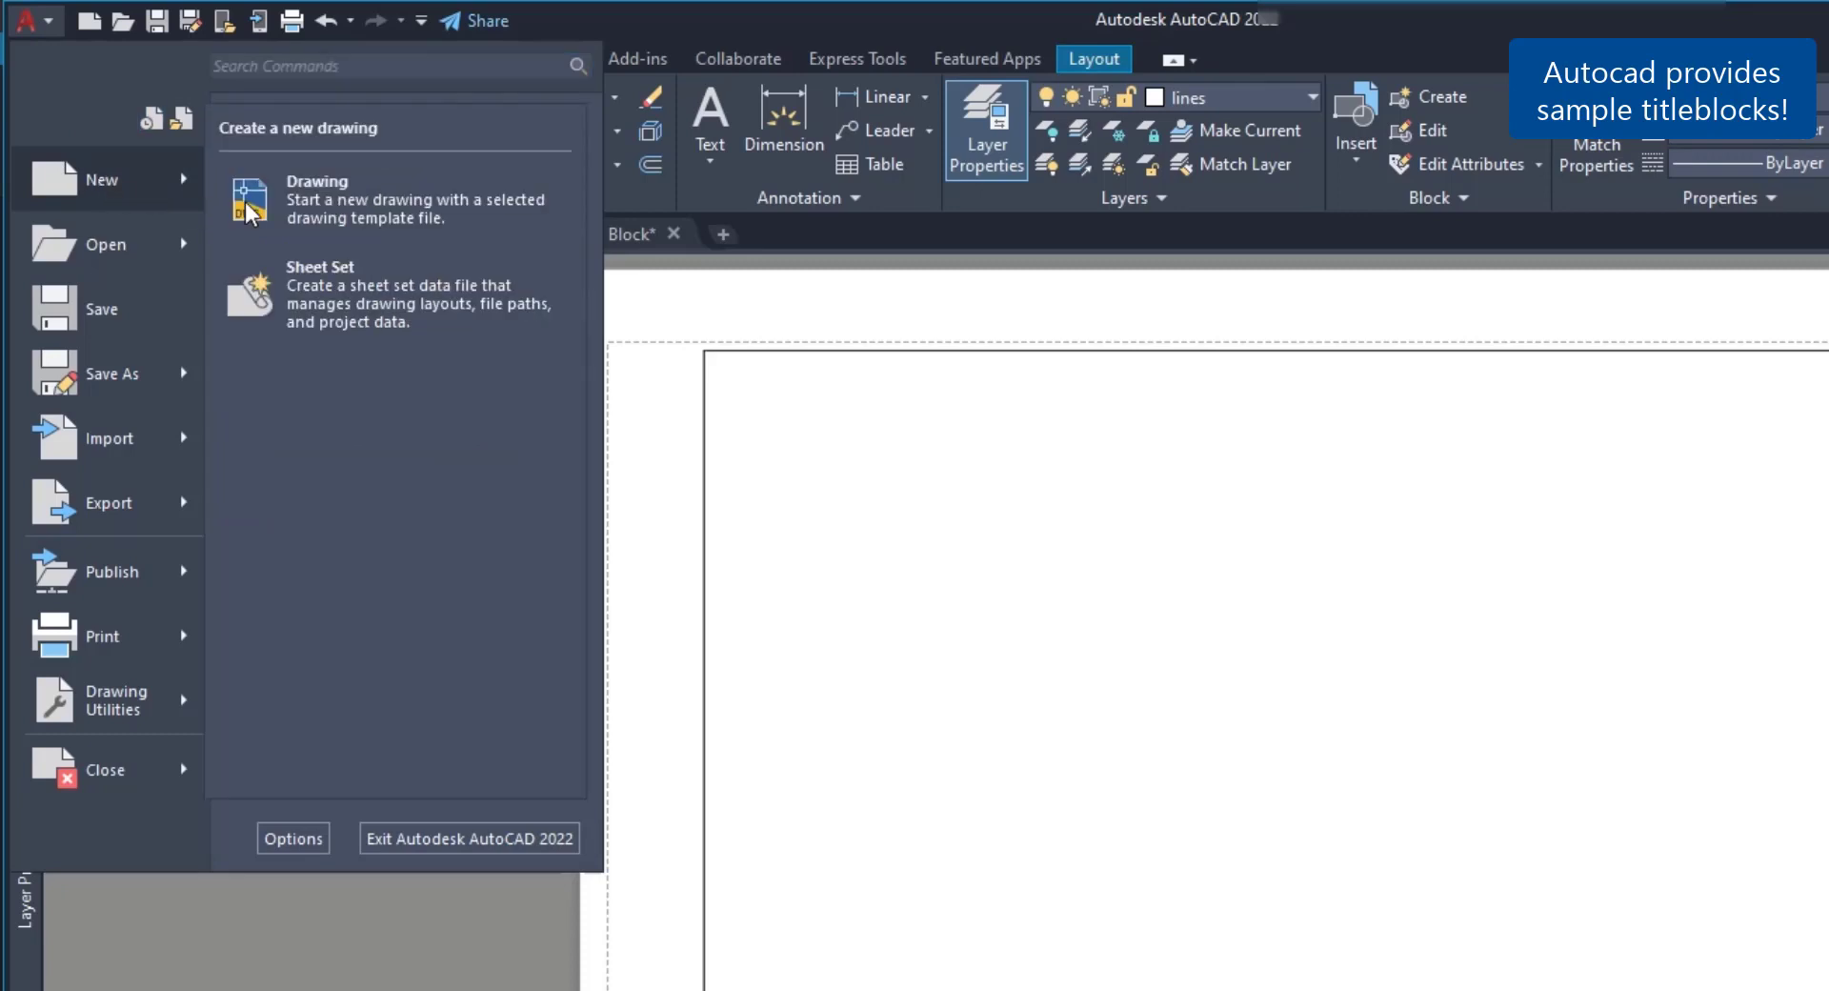
left_click(364, 204)
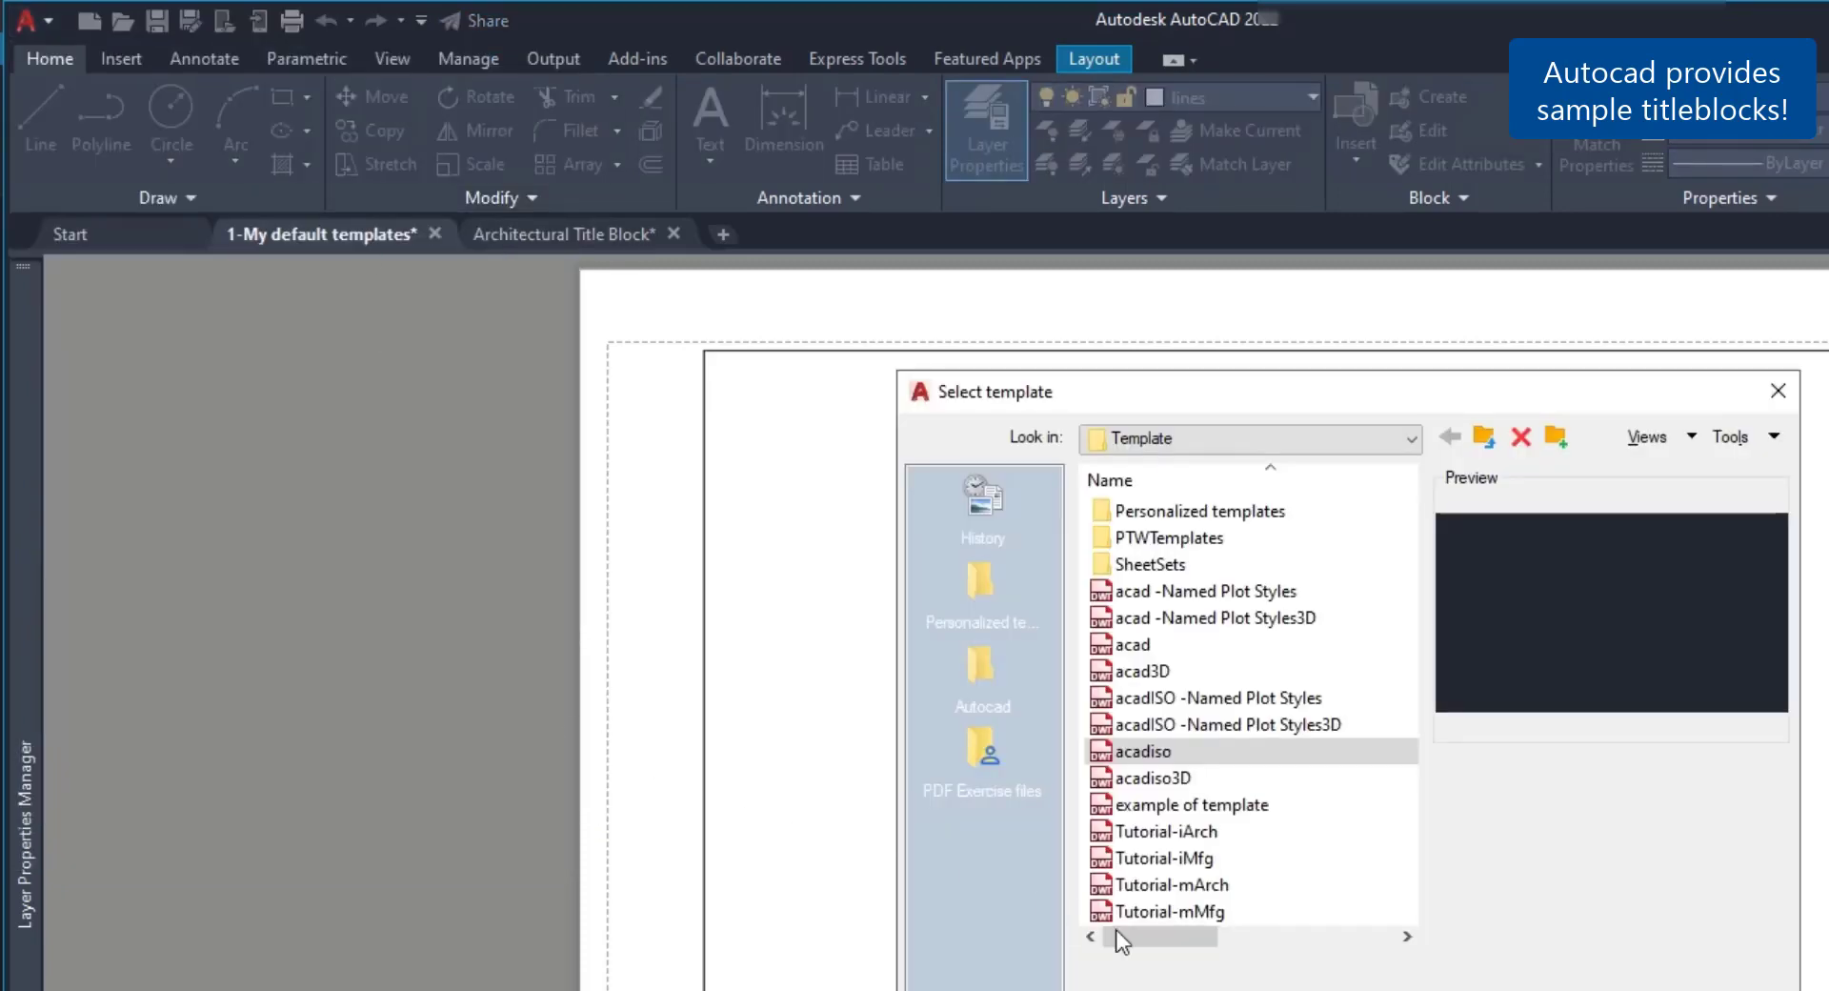
double_click(1186, 564)
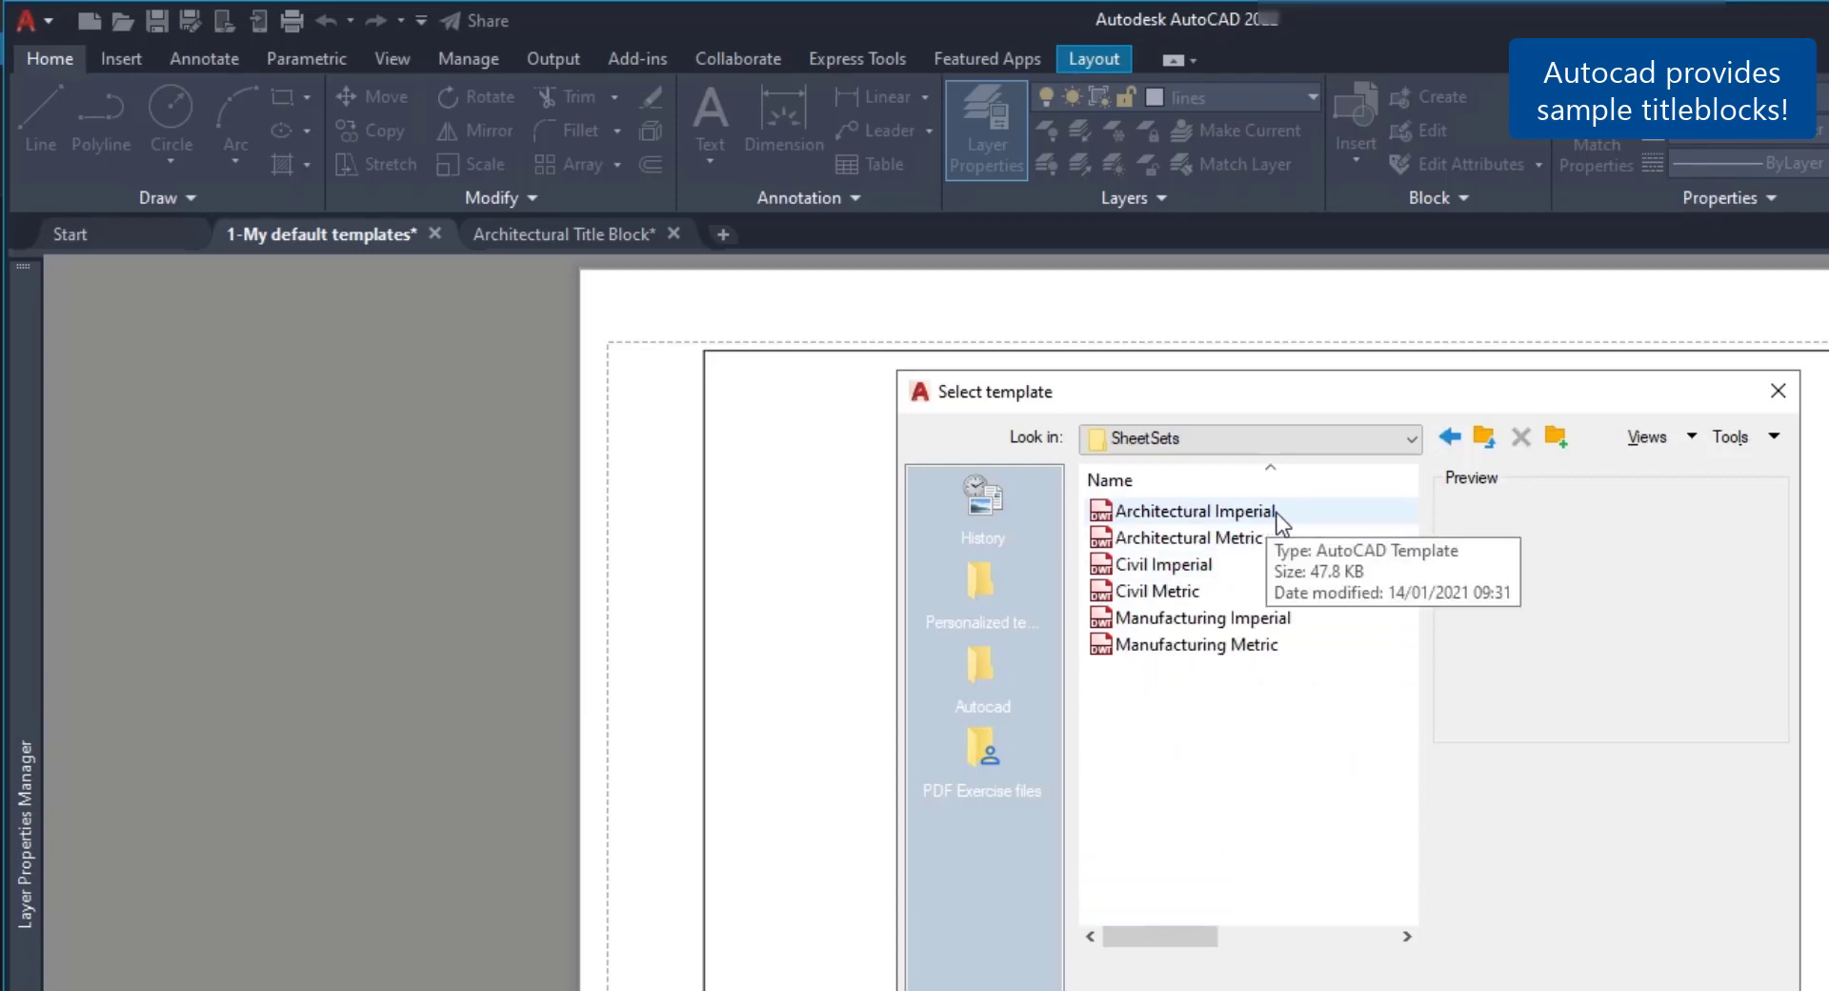
left_click(1248, 512)
key("Down")
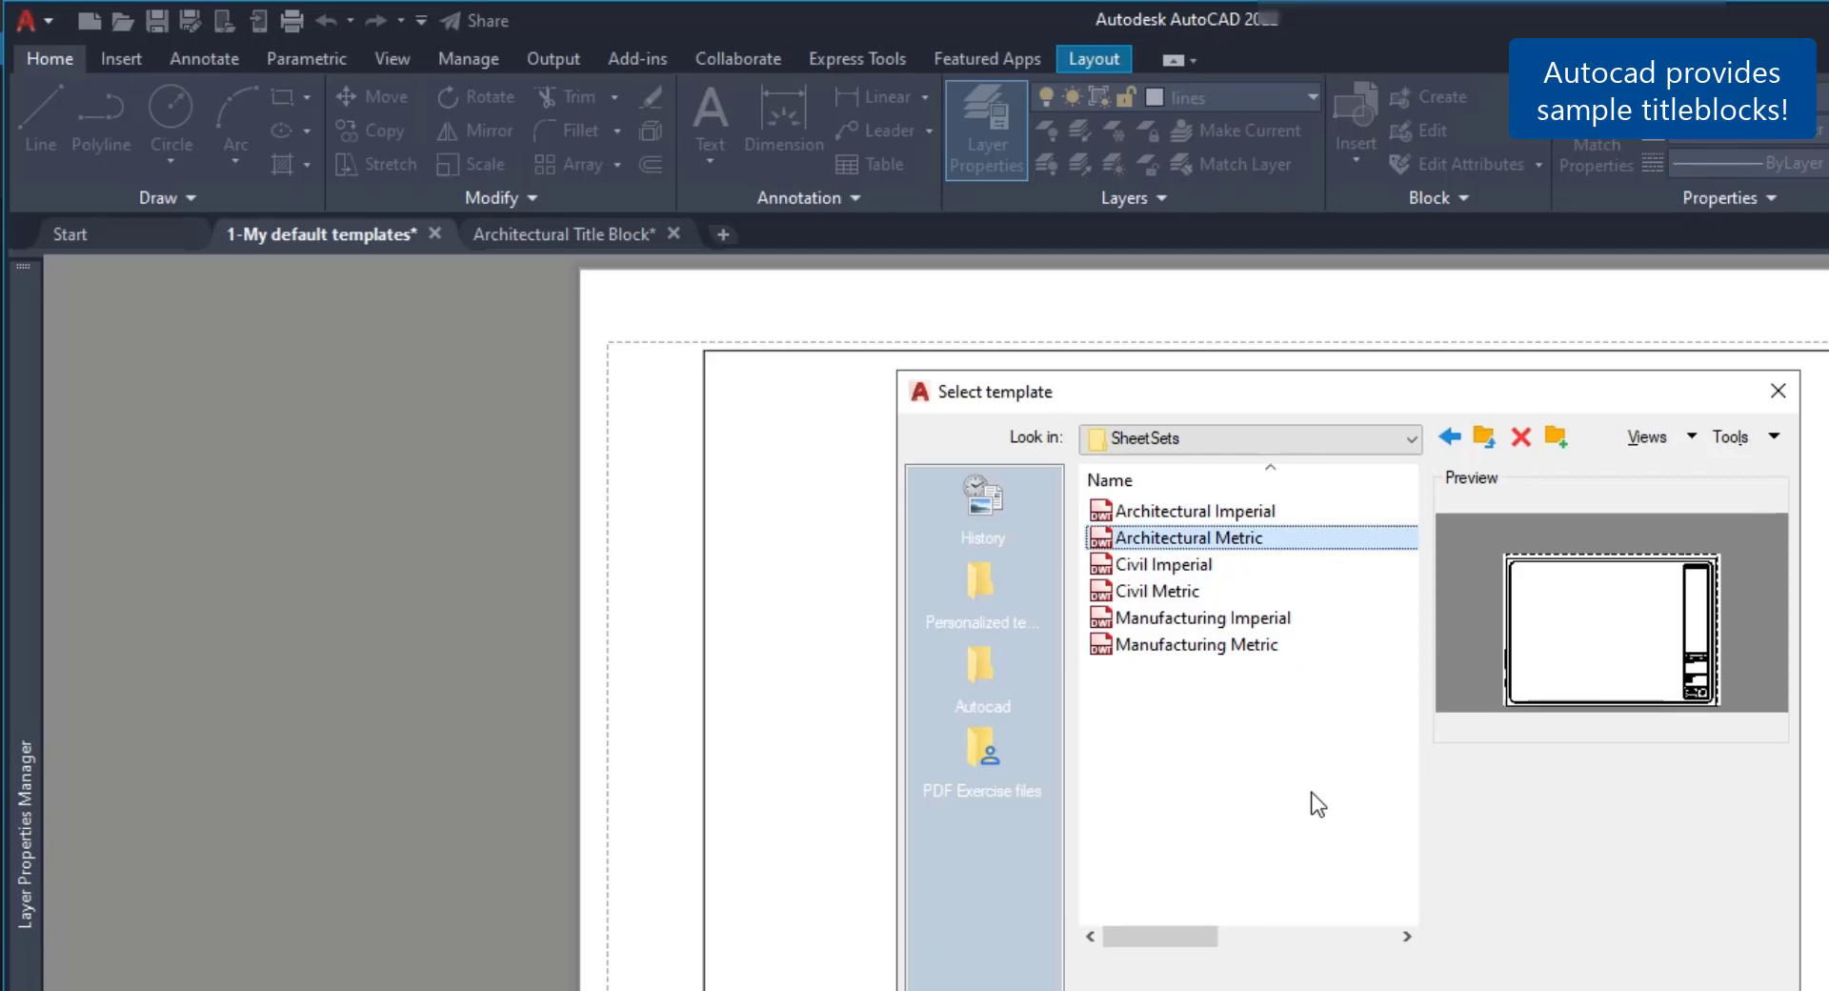
key("Down")
key("Down")
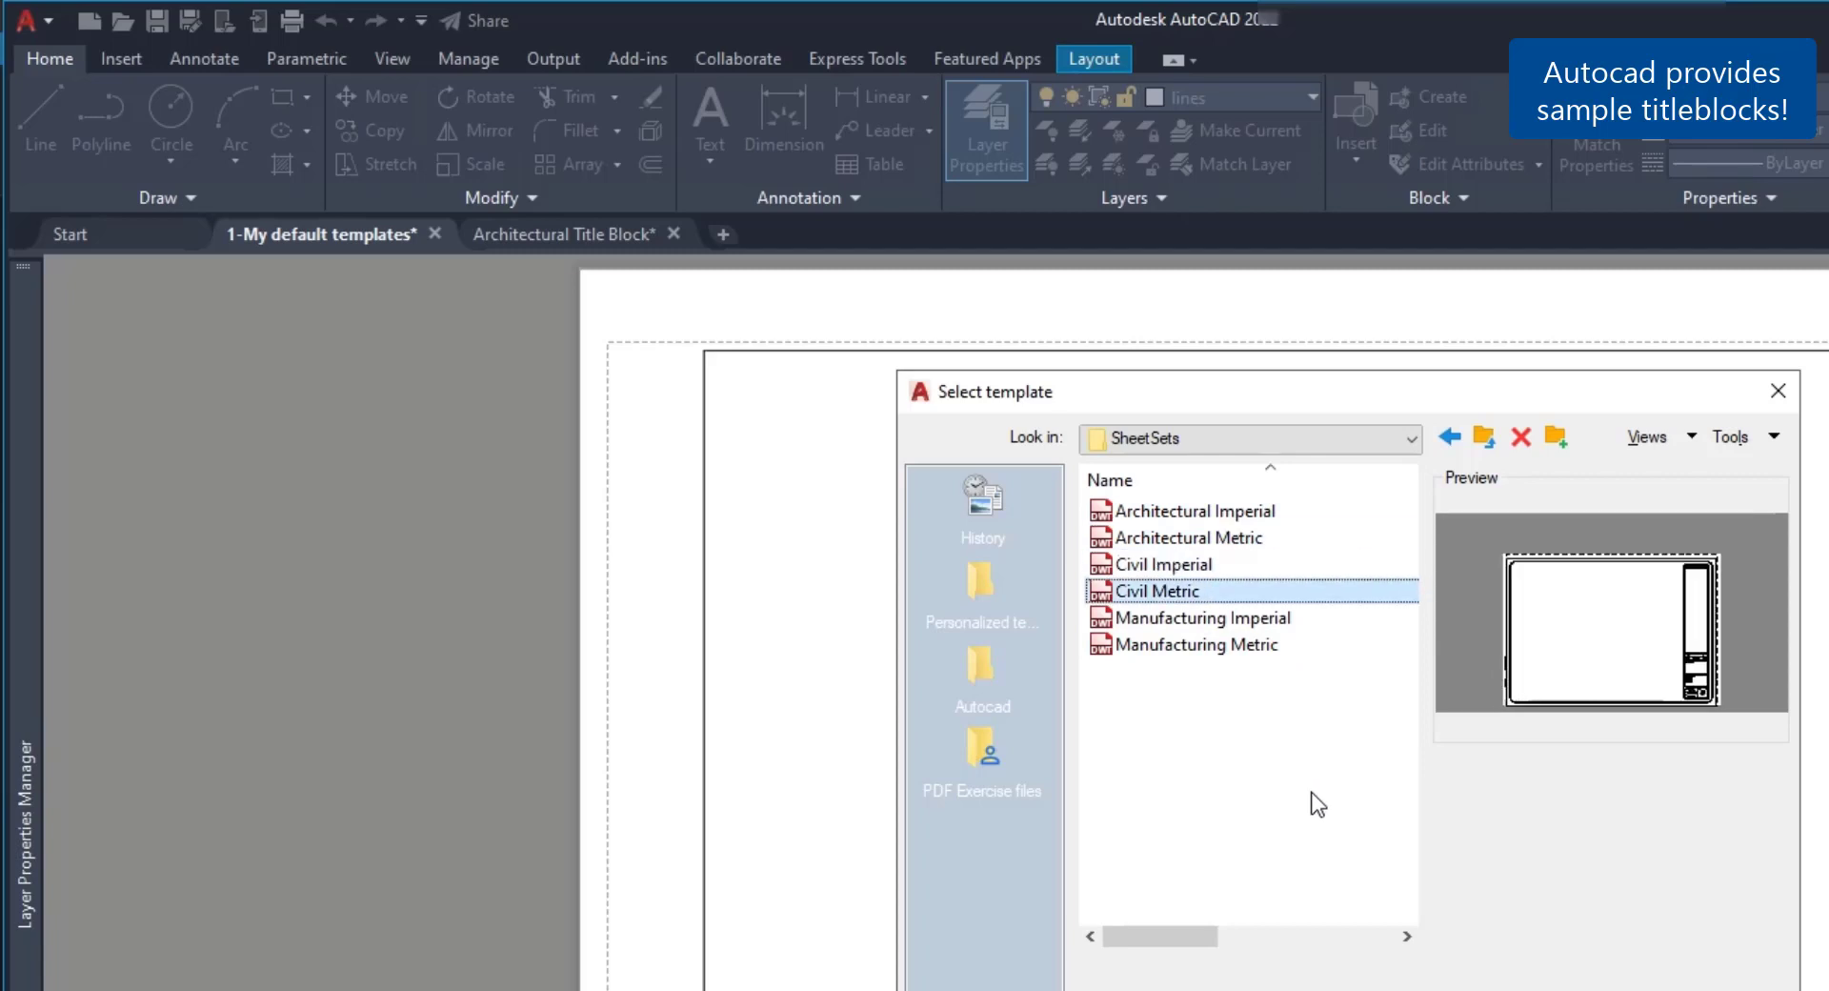
left_click(1310, 646)
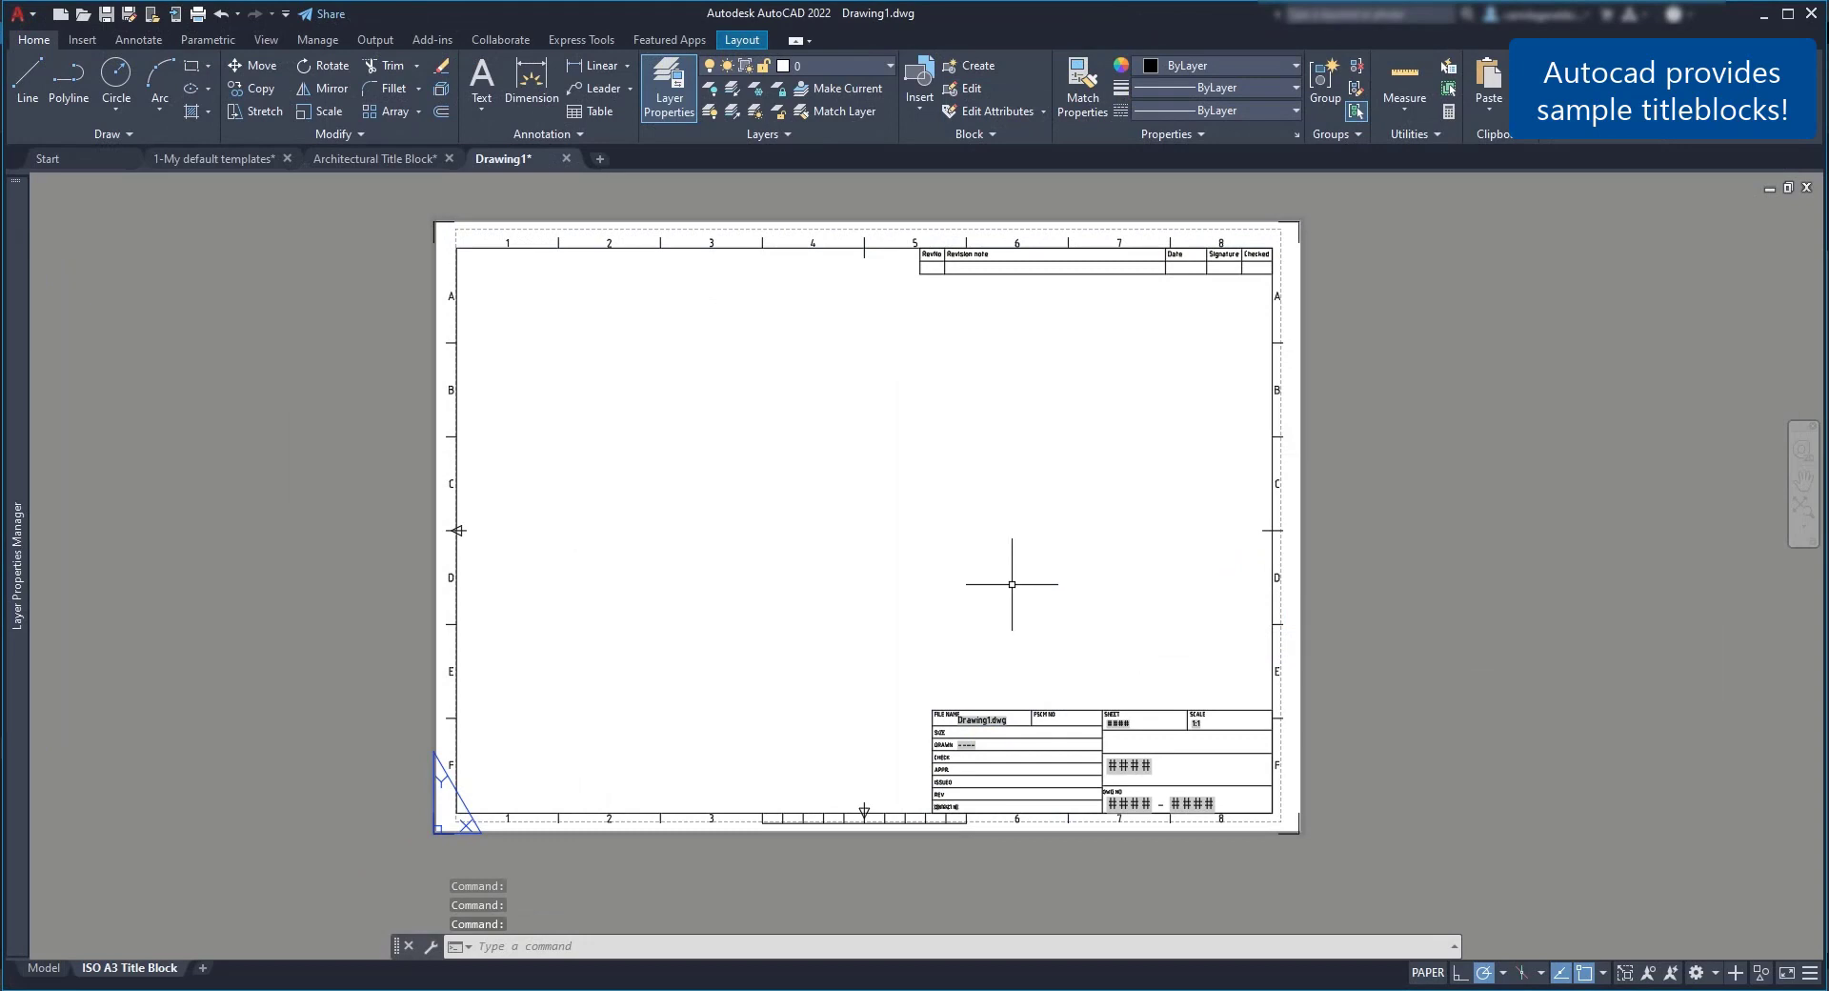
scroll(1045, 286, "up", 5)
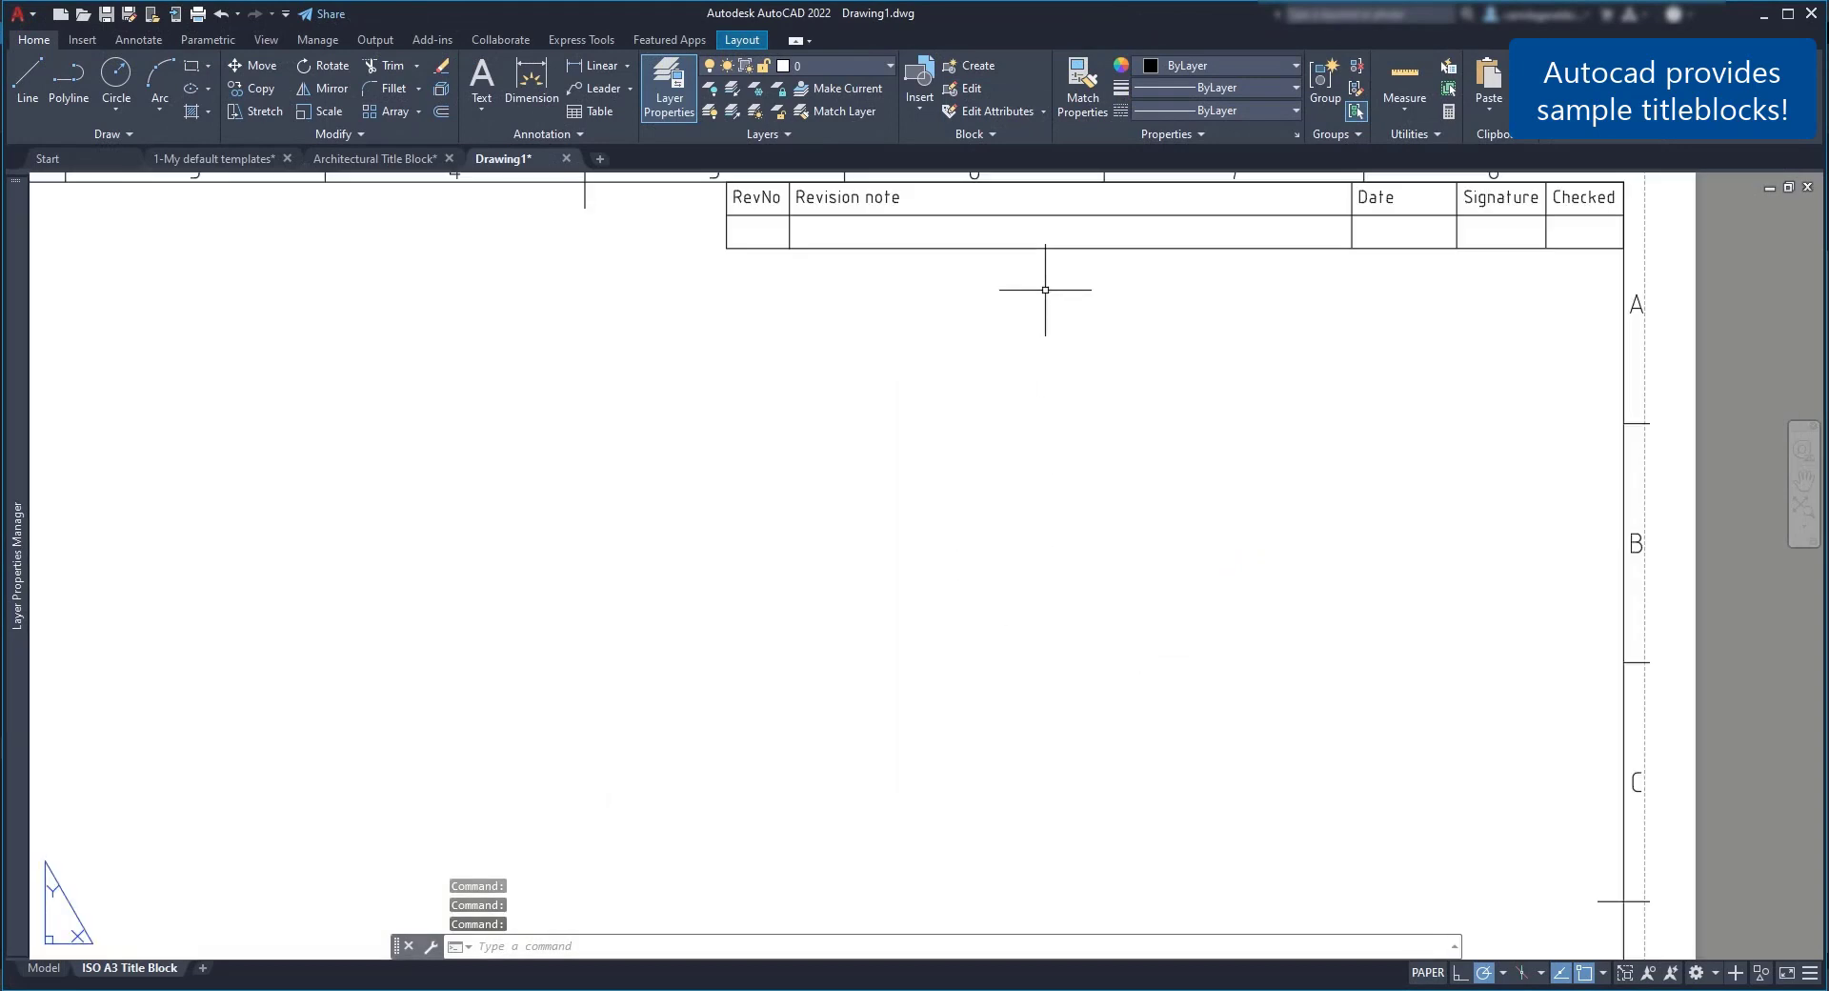
middle_click_drag(1004, 661, 1205, 272)
scroll(1082, 429, "down", 2)
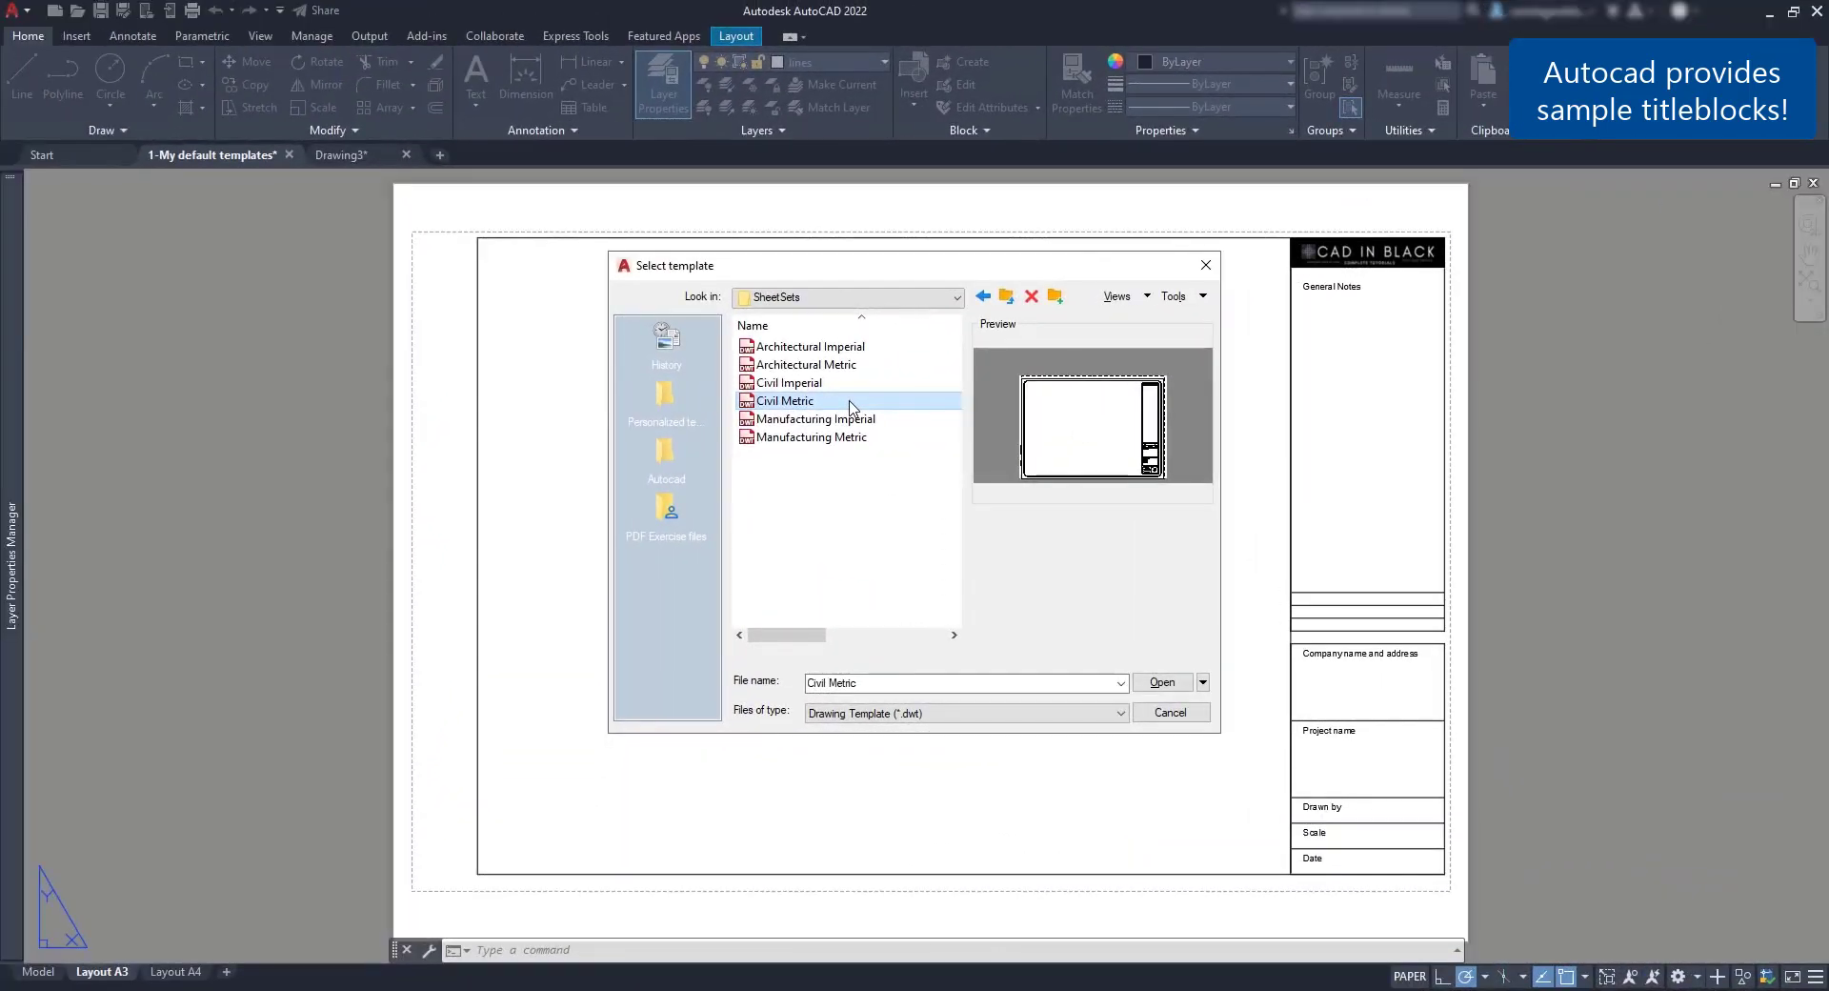
Step: Start another new drawing from the Civil Metric template and examine its title block column from the General Notes downward
double_click(851, 406)
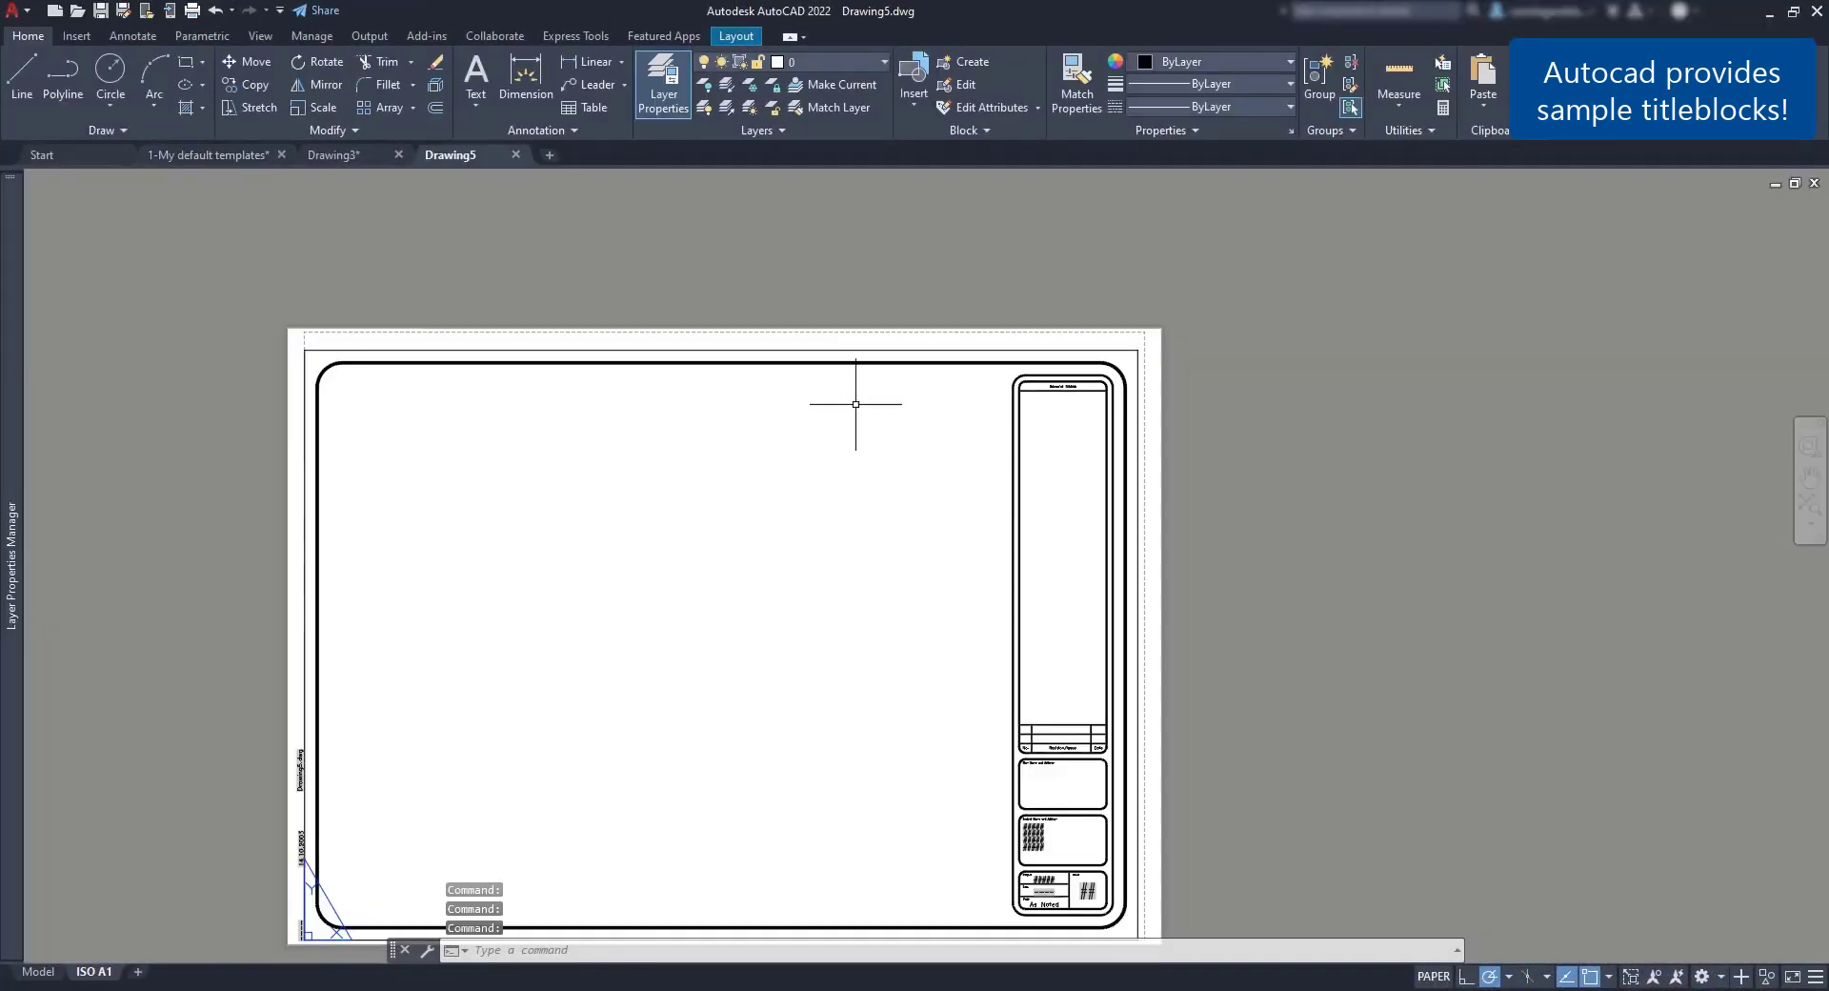
scroll(1015, 440, "up", 4)
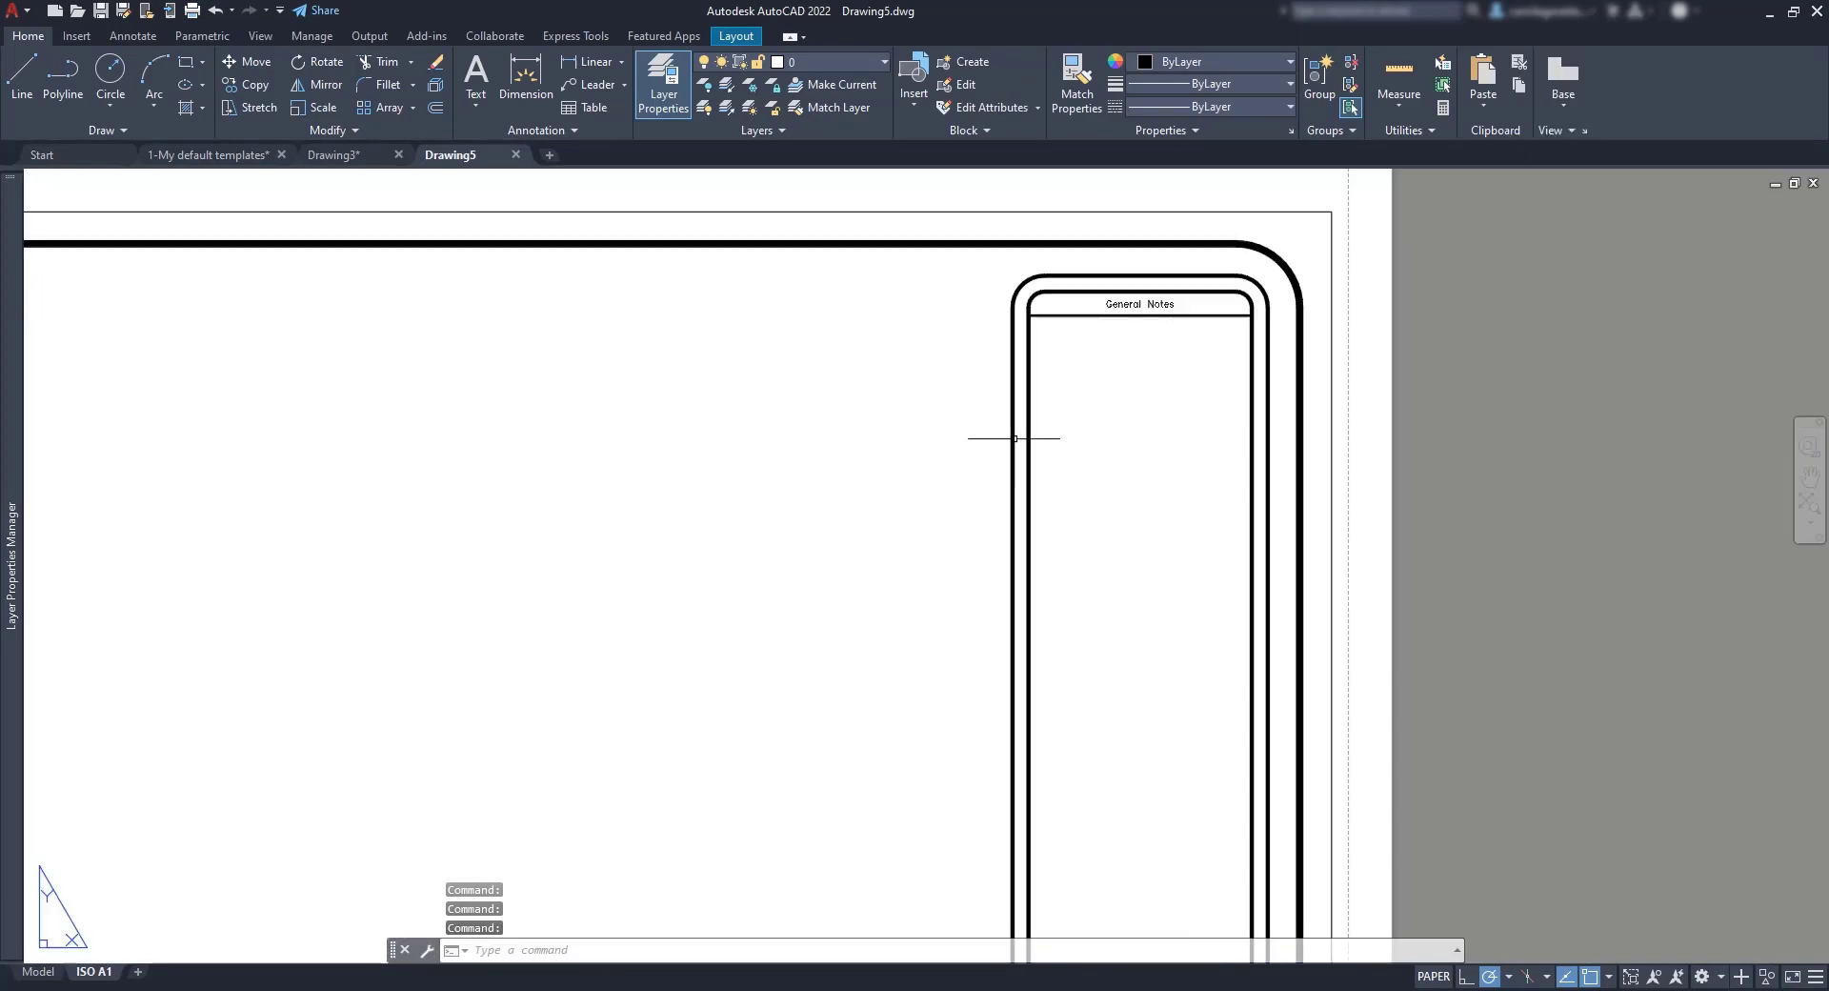
middle_click_drag(1144, 760, 1147, 314)
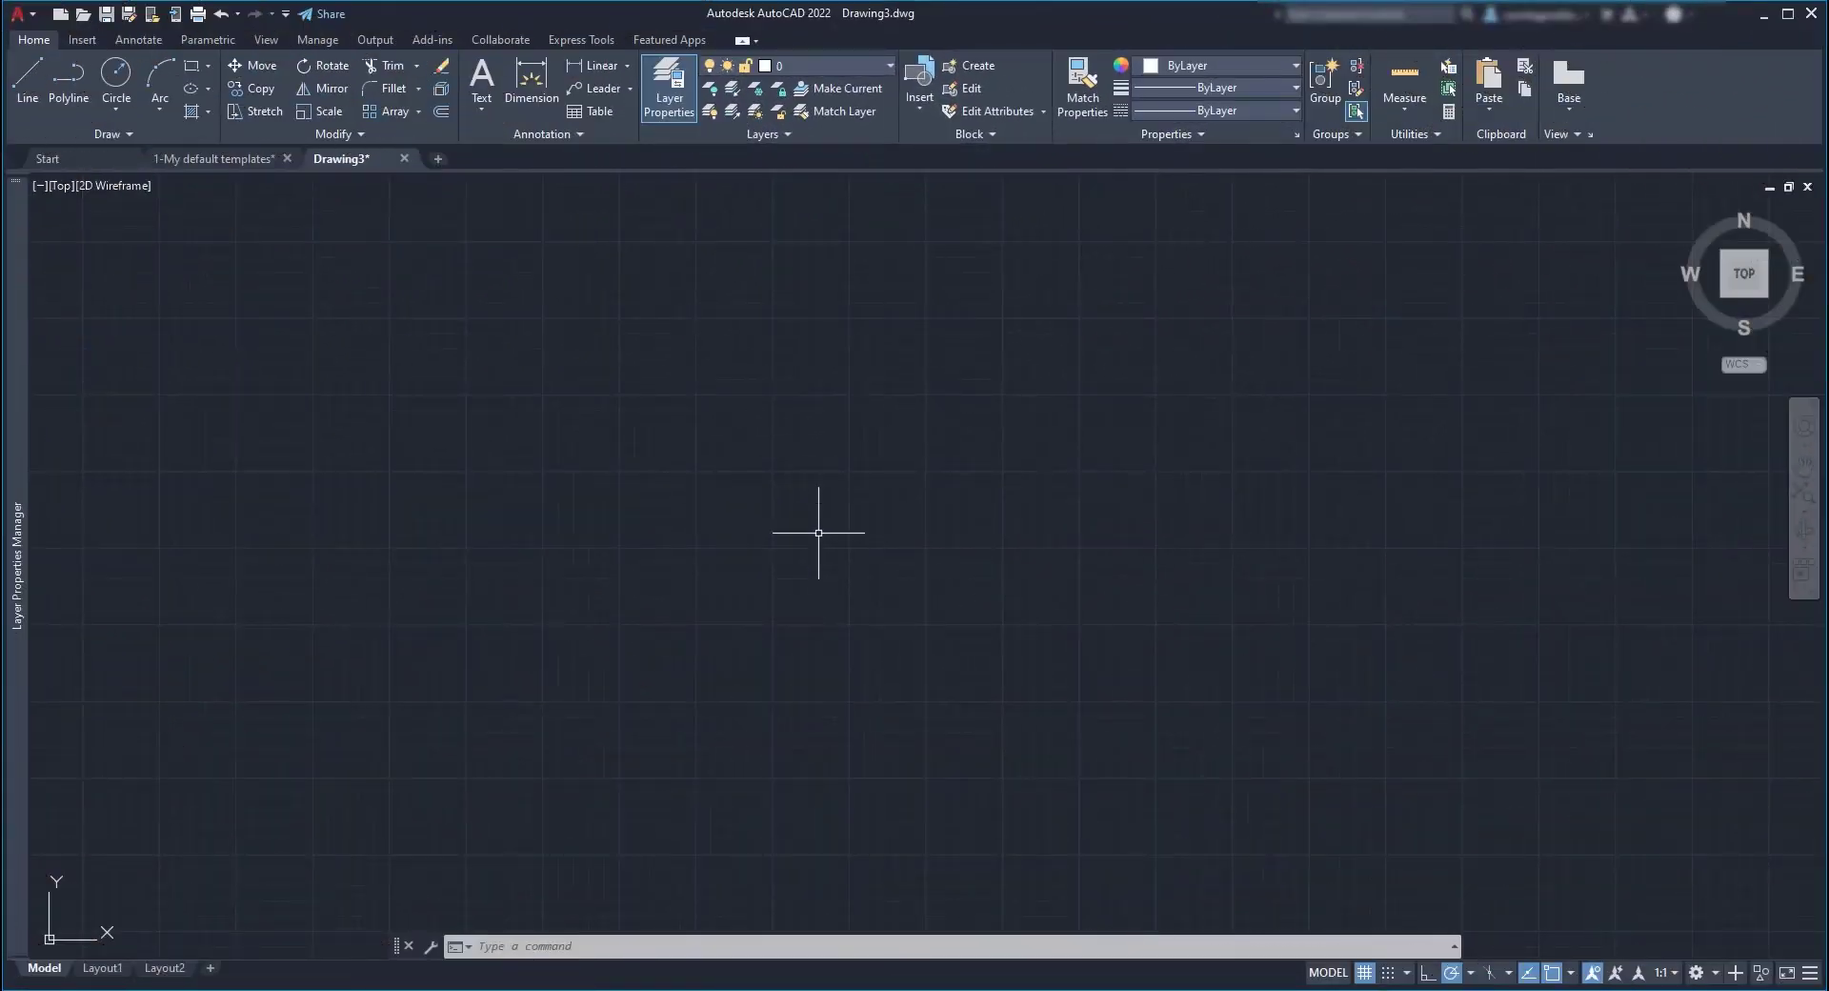
Step: On Layout1, turn off the grid inside the site plan viewport and return to paper space
left_click(104, 968)
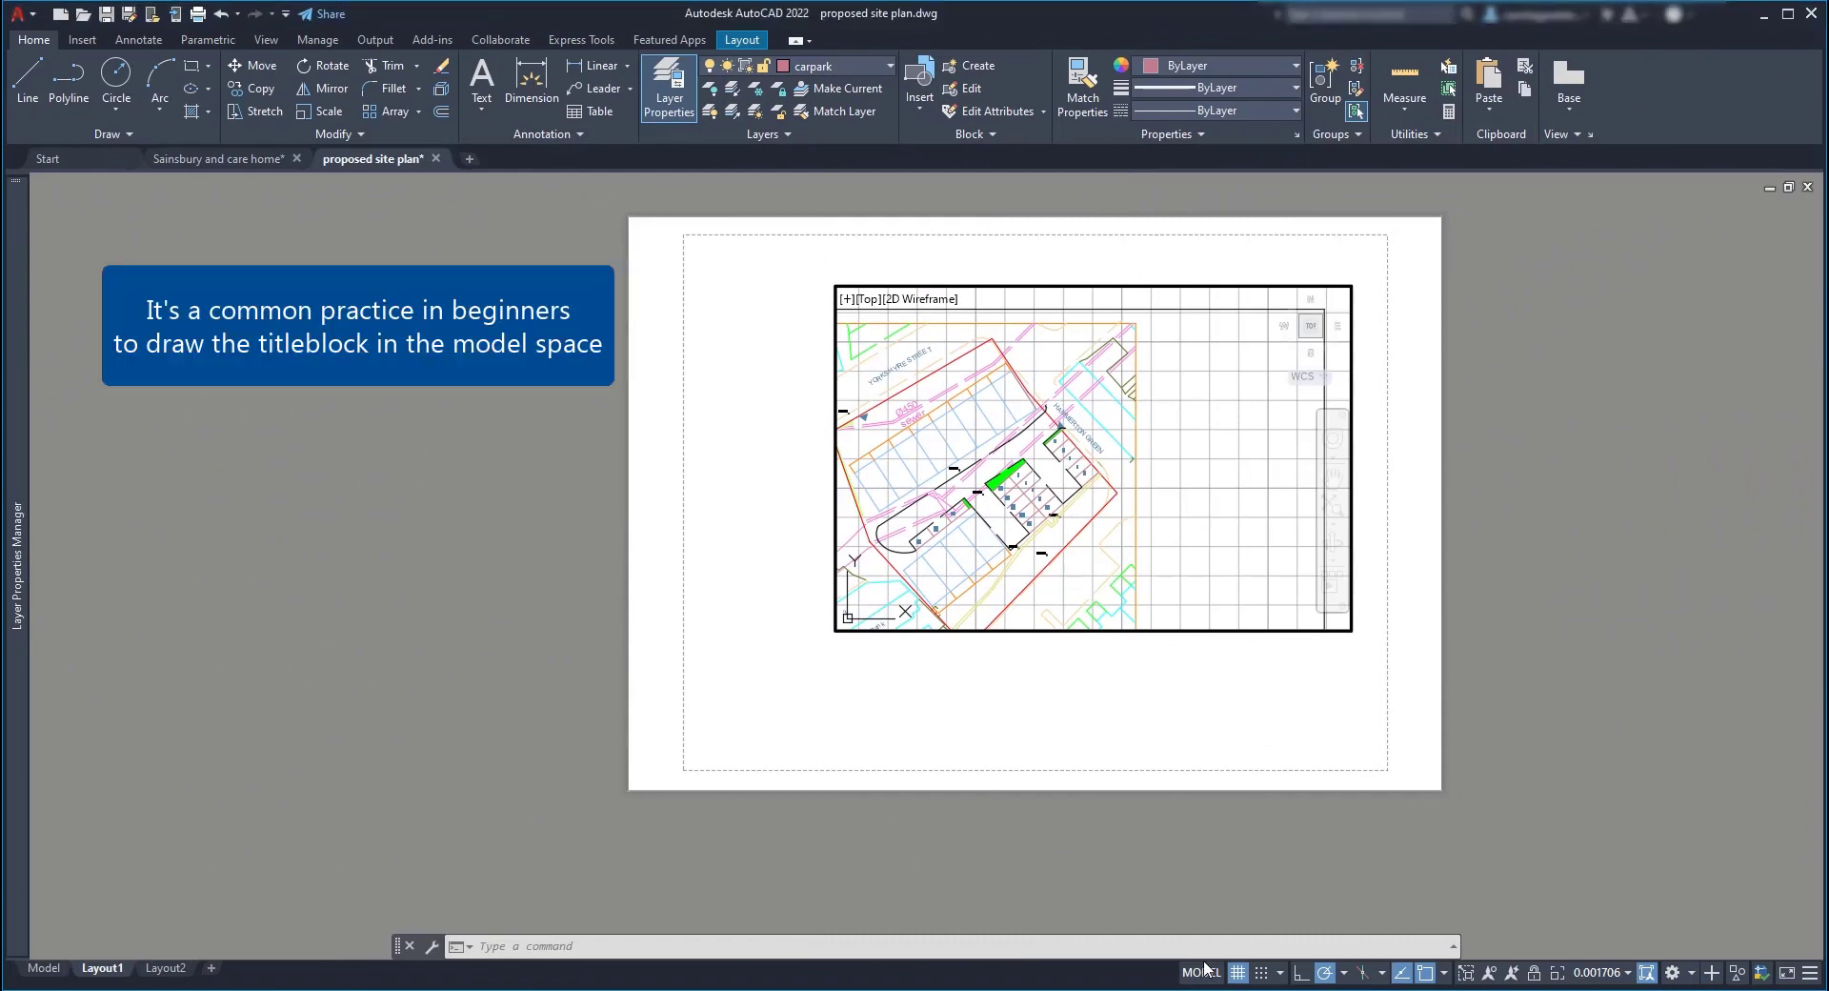
left_click(1237, 974)
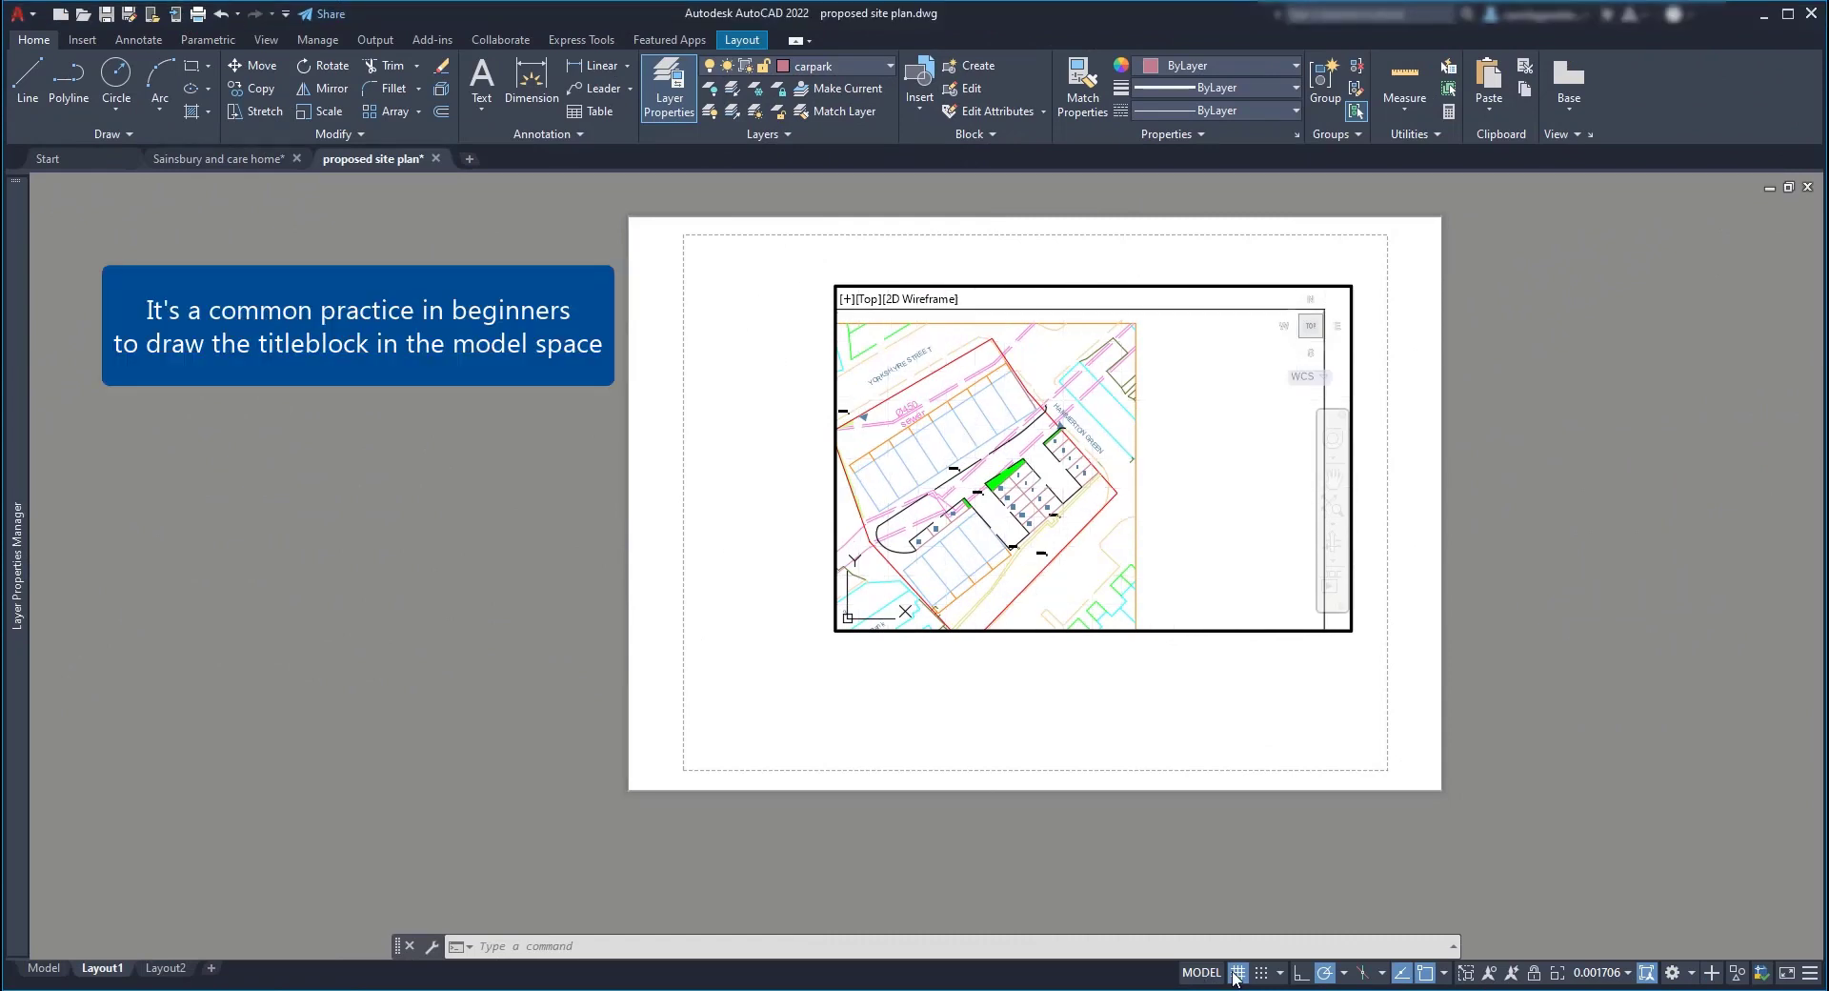
double_click(1022, 746)
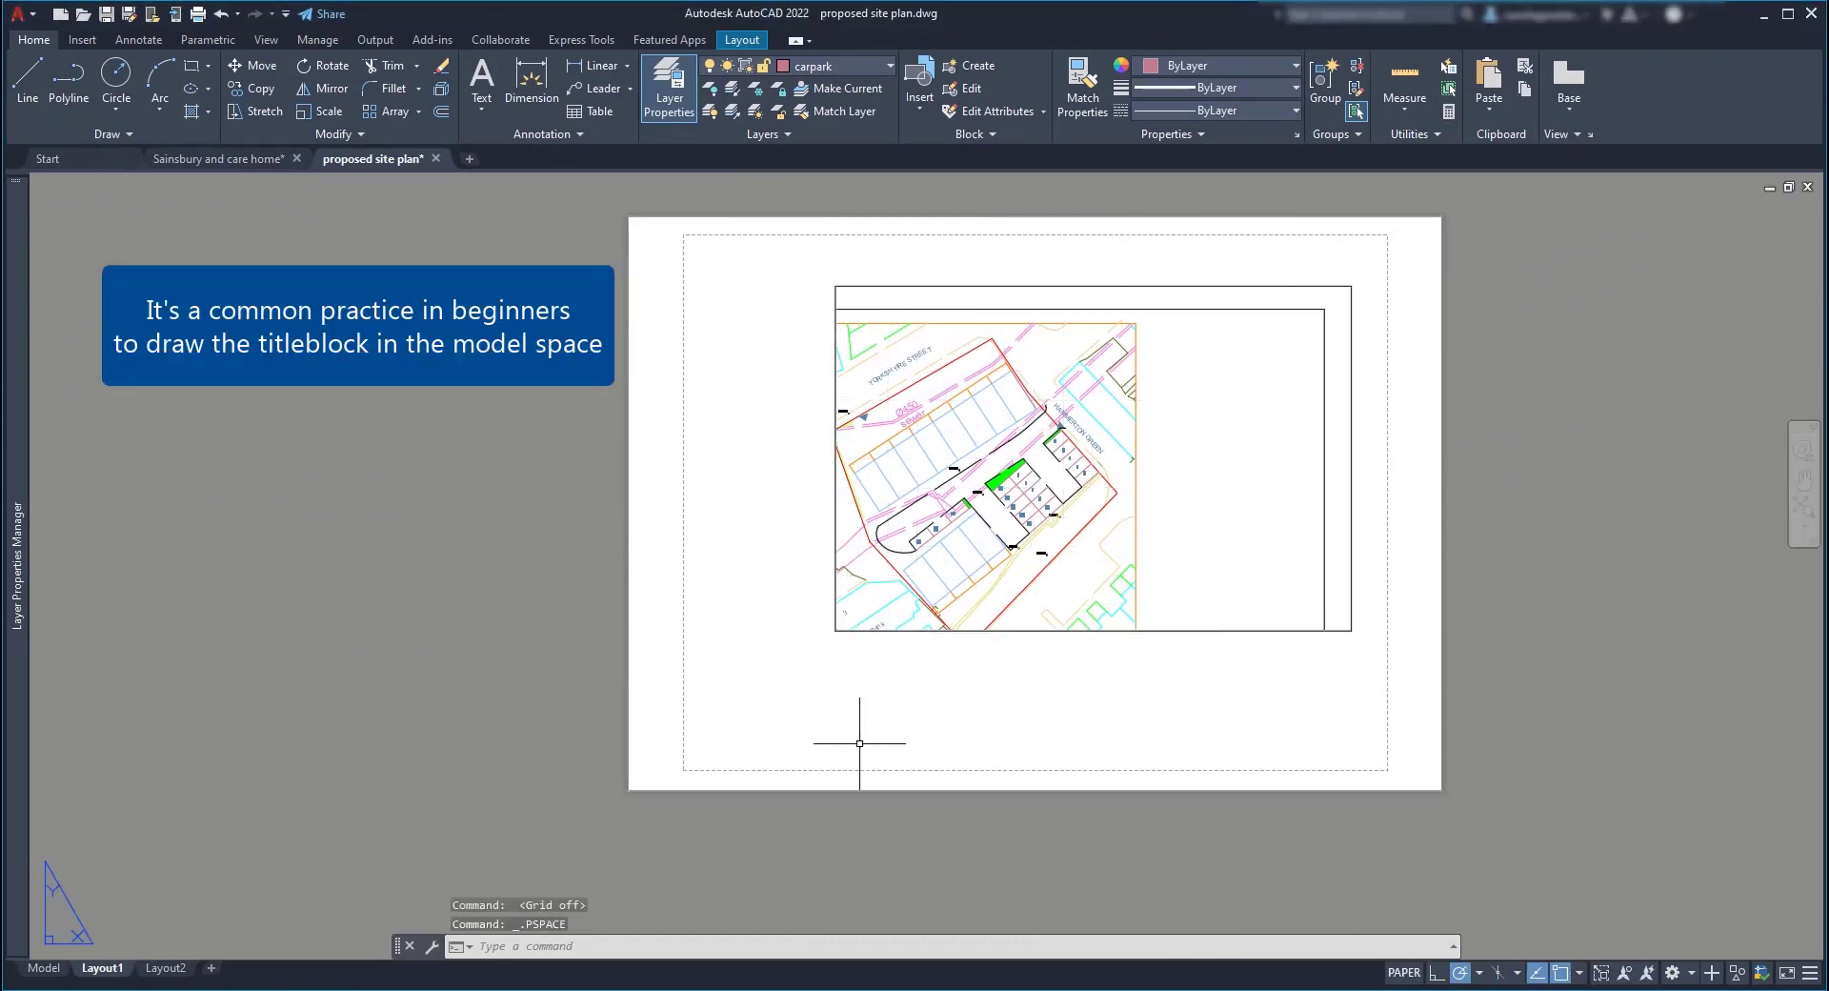
Step: Stretch the site plan viewport's upper-right and lower-left corners outward to near the edges of the sheet
left_click(1237, 630)
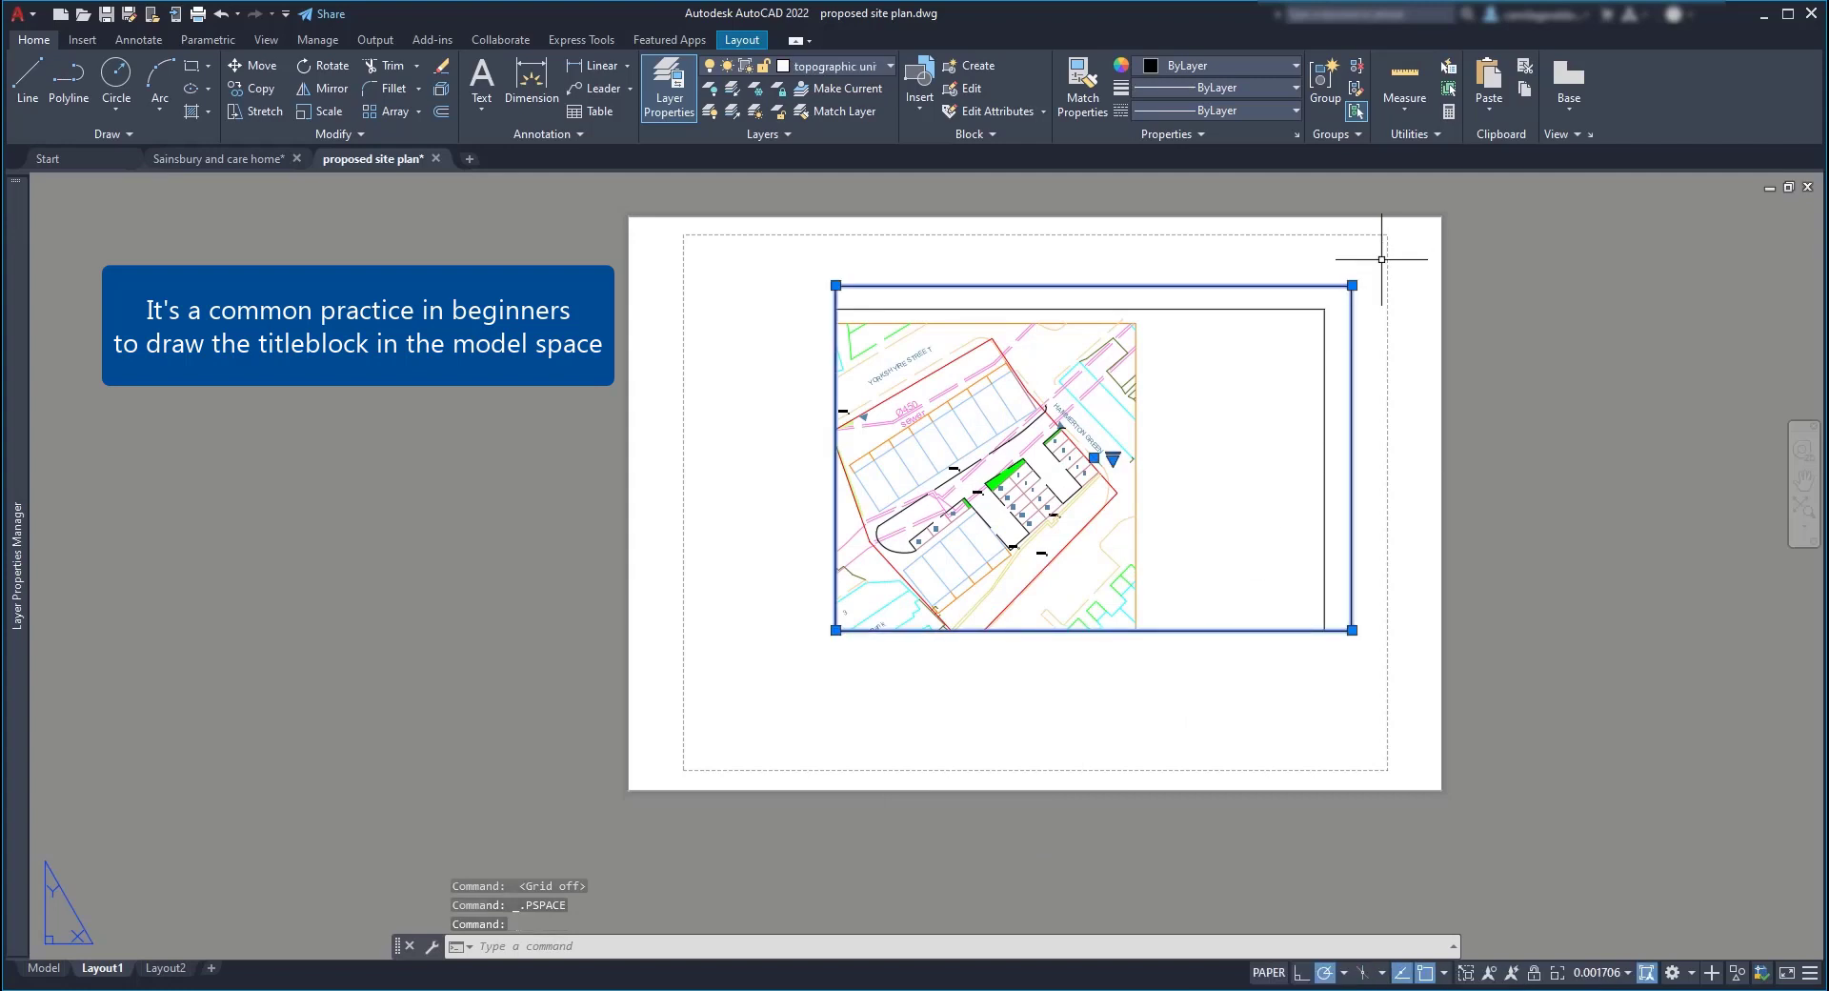
left_click(1352, 285)
left_click(1395, 221)
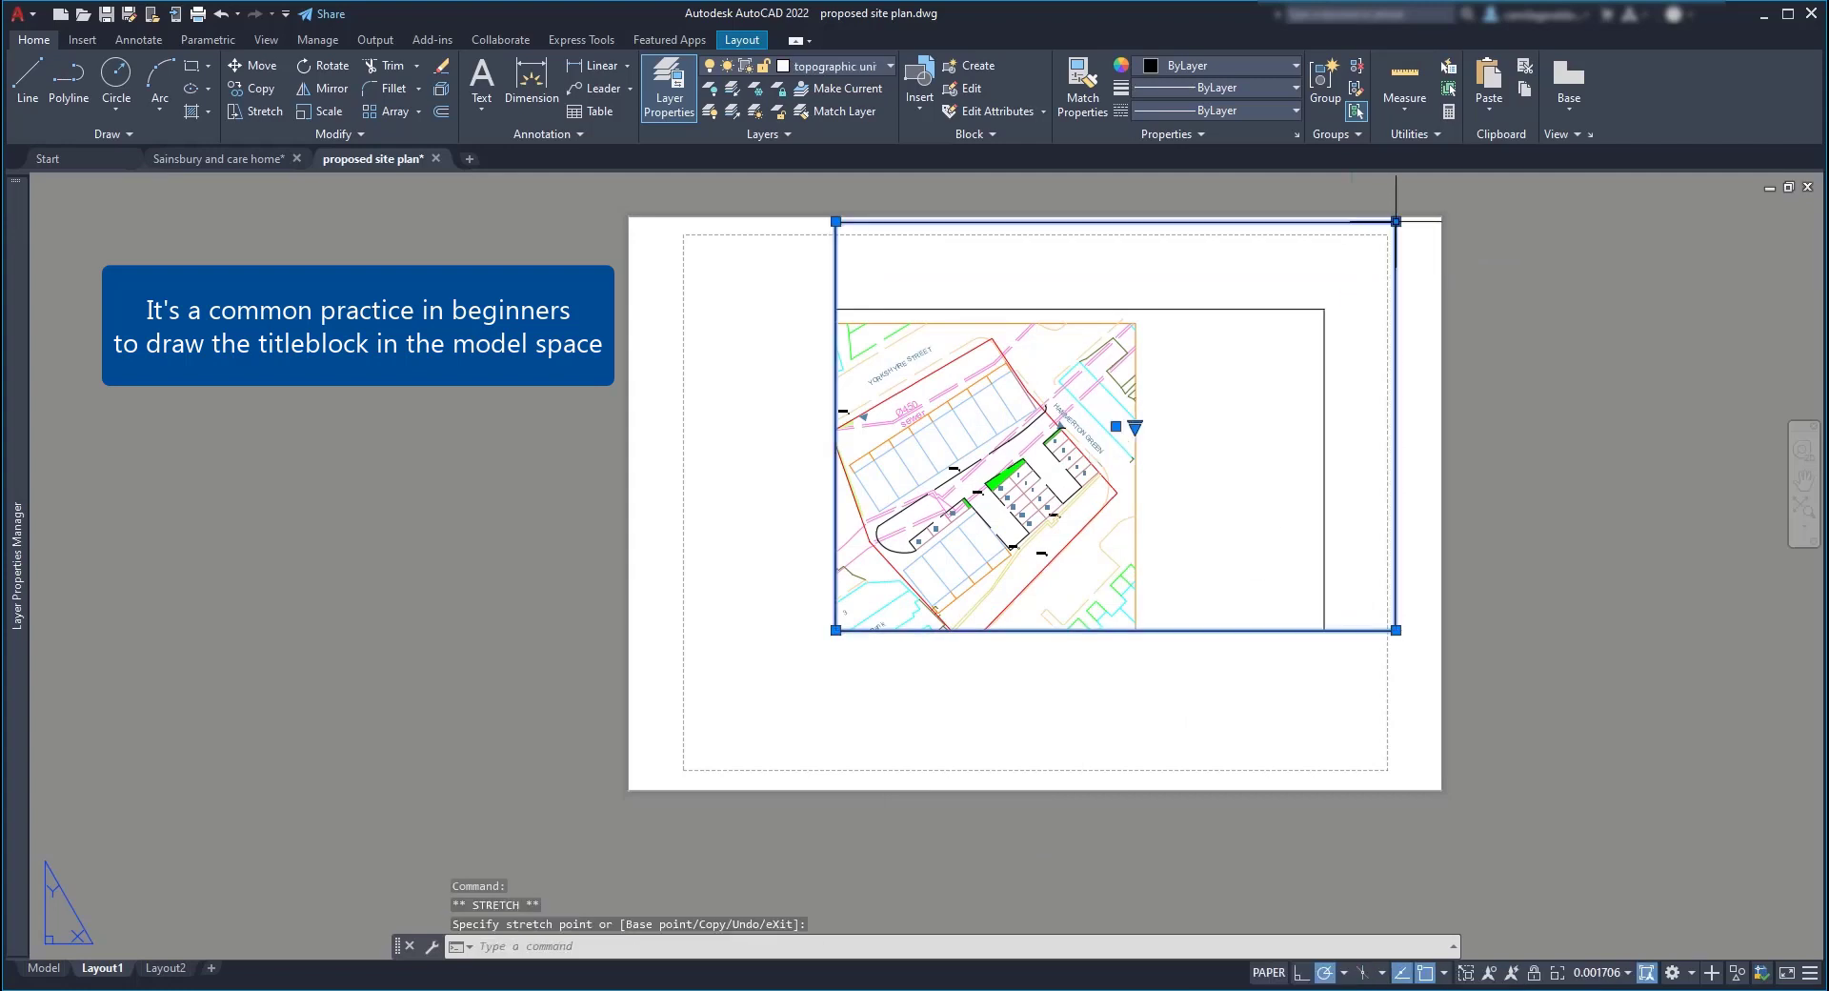
left_click(835, 630)
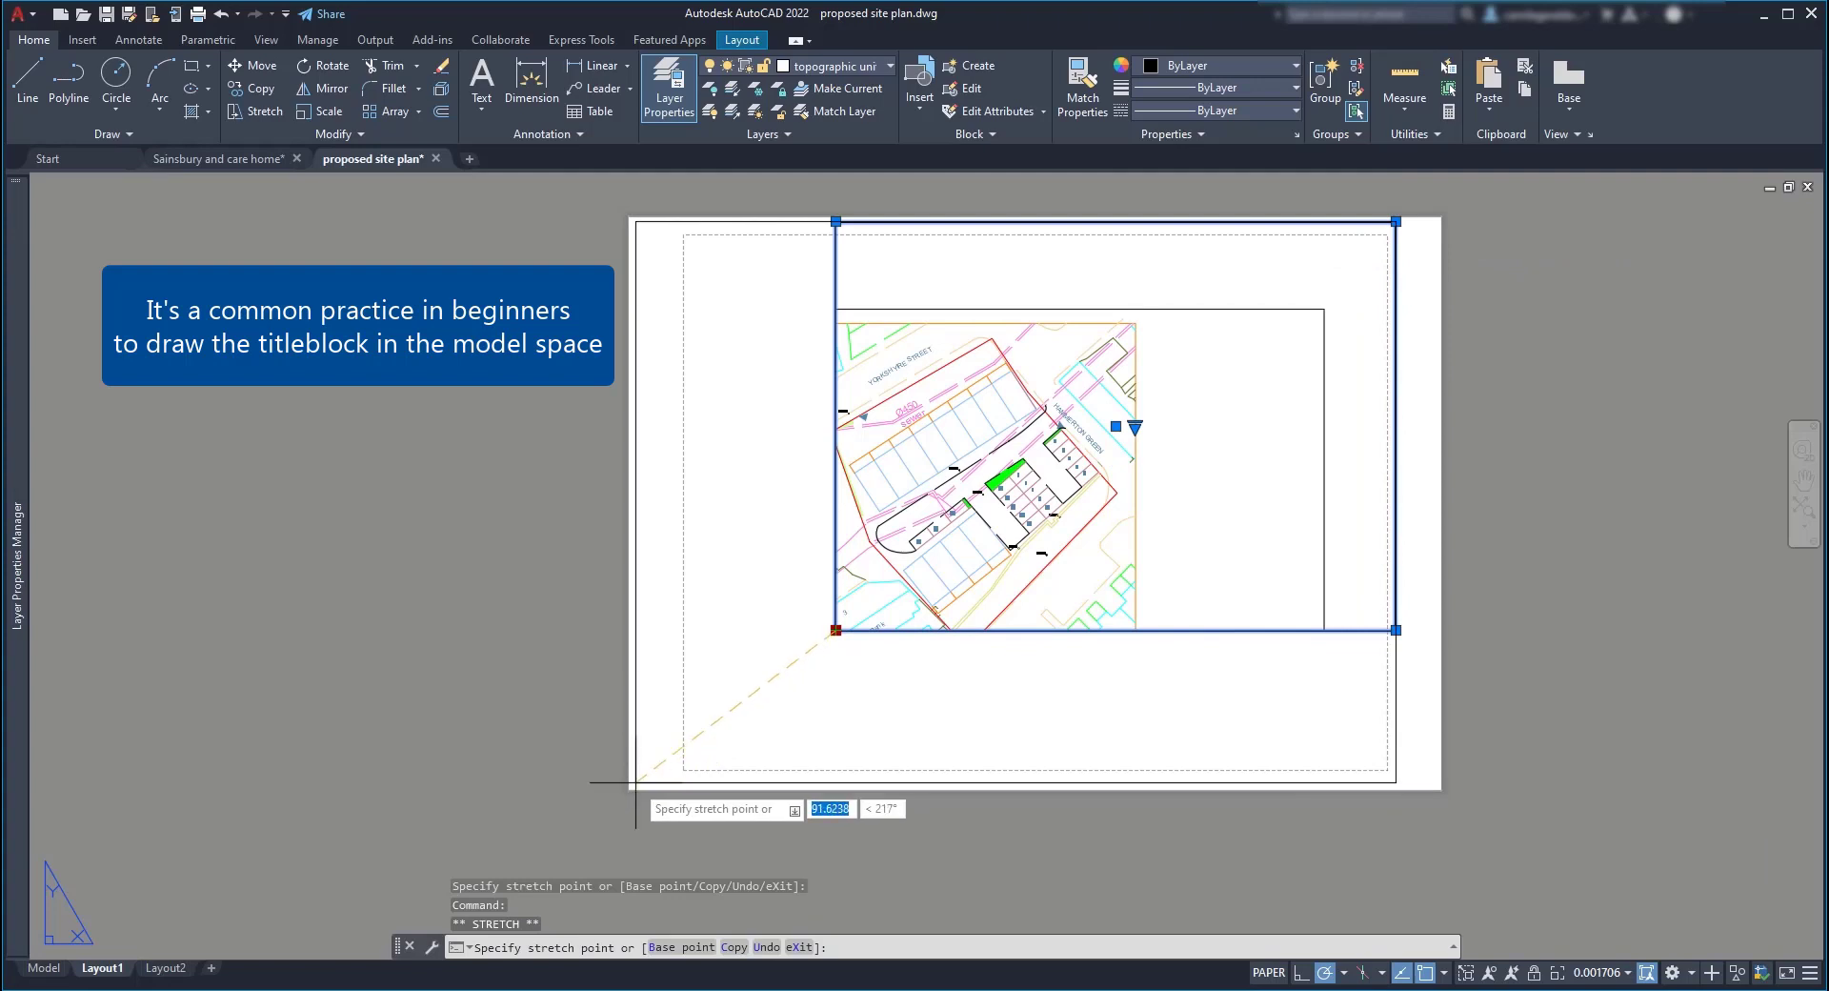
left_click(638, 783)
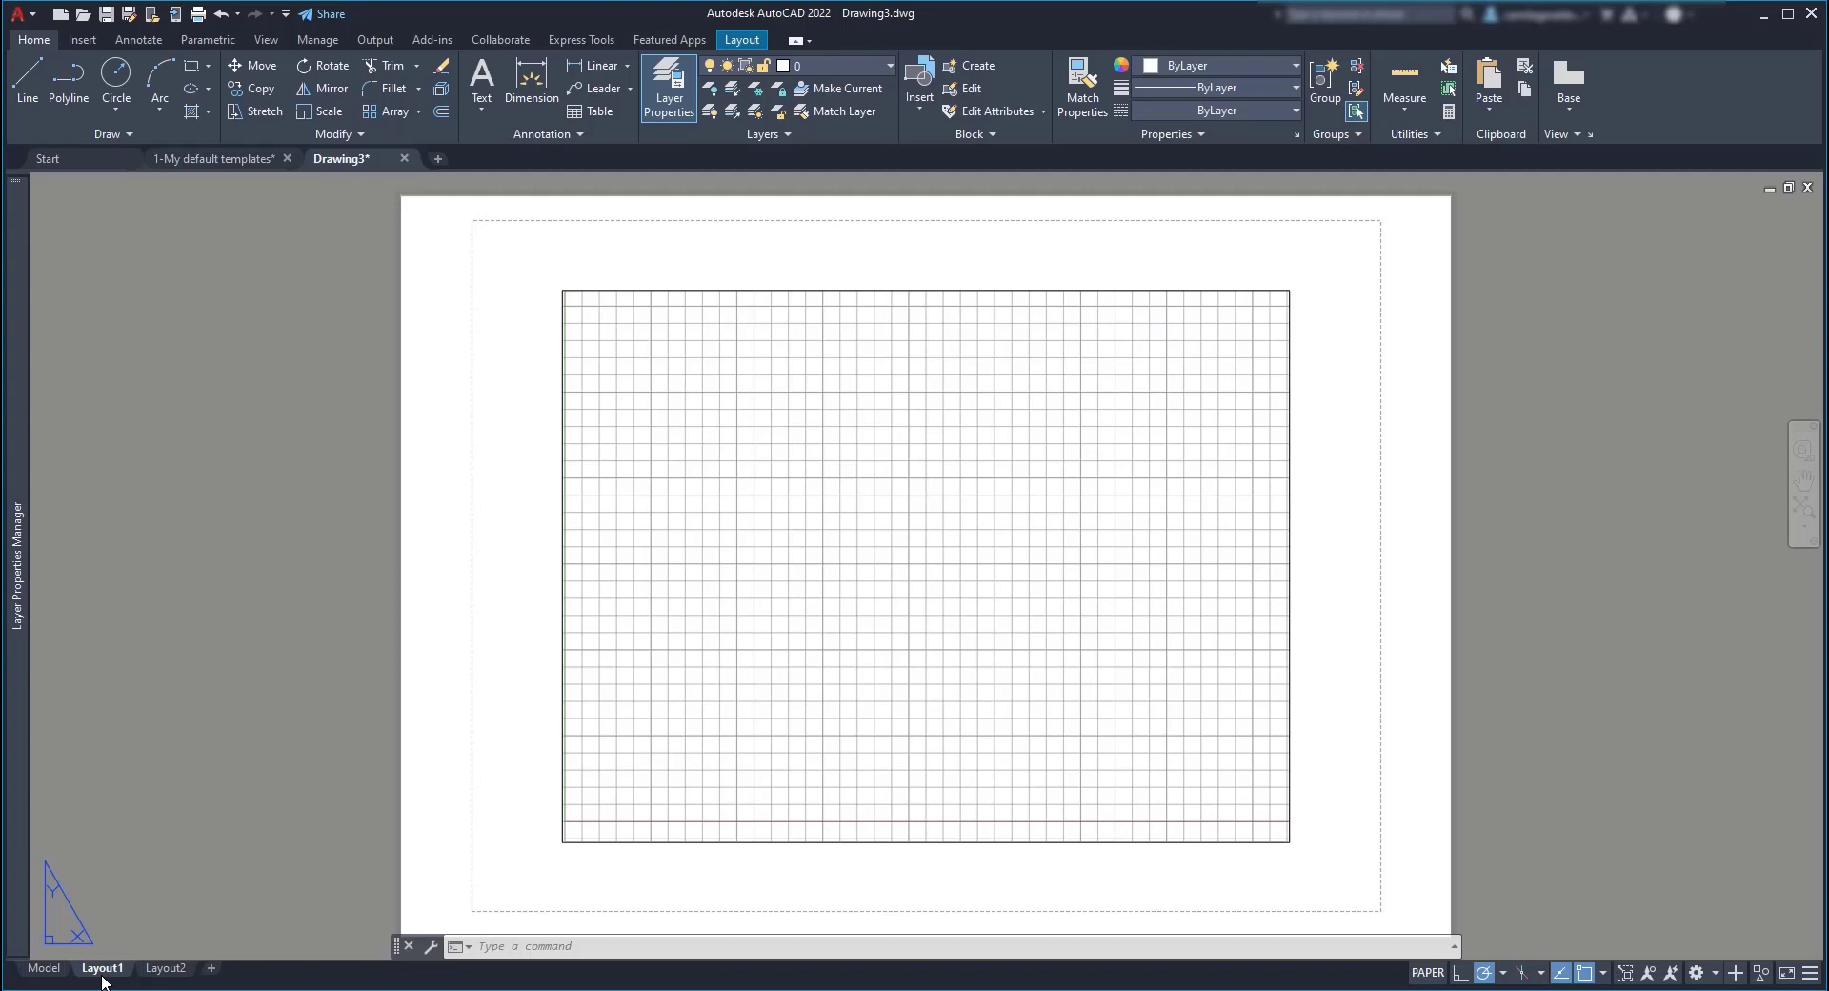
Step: Modify the page setup of Layout1 to the ISO A3 (297.00 x 420.00 MM) paper size
right_click(104, 982)
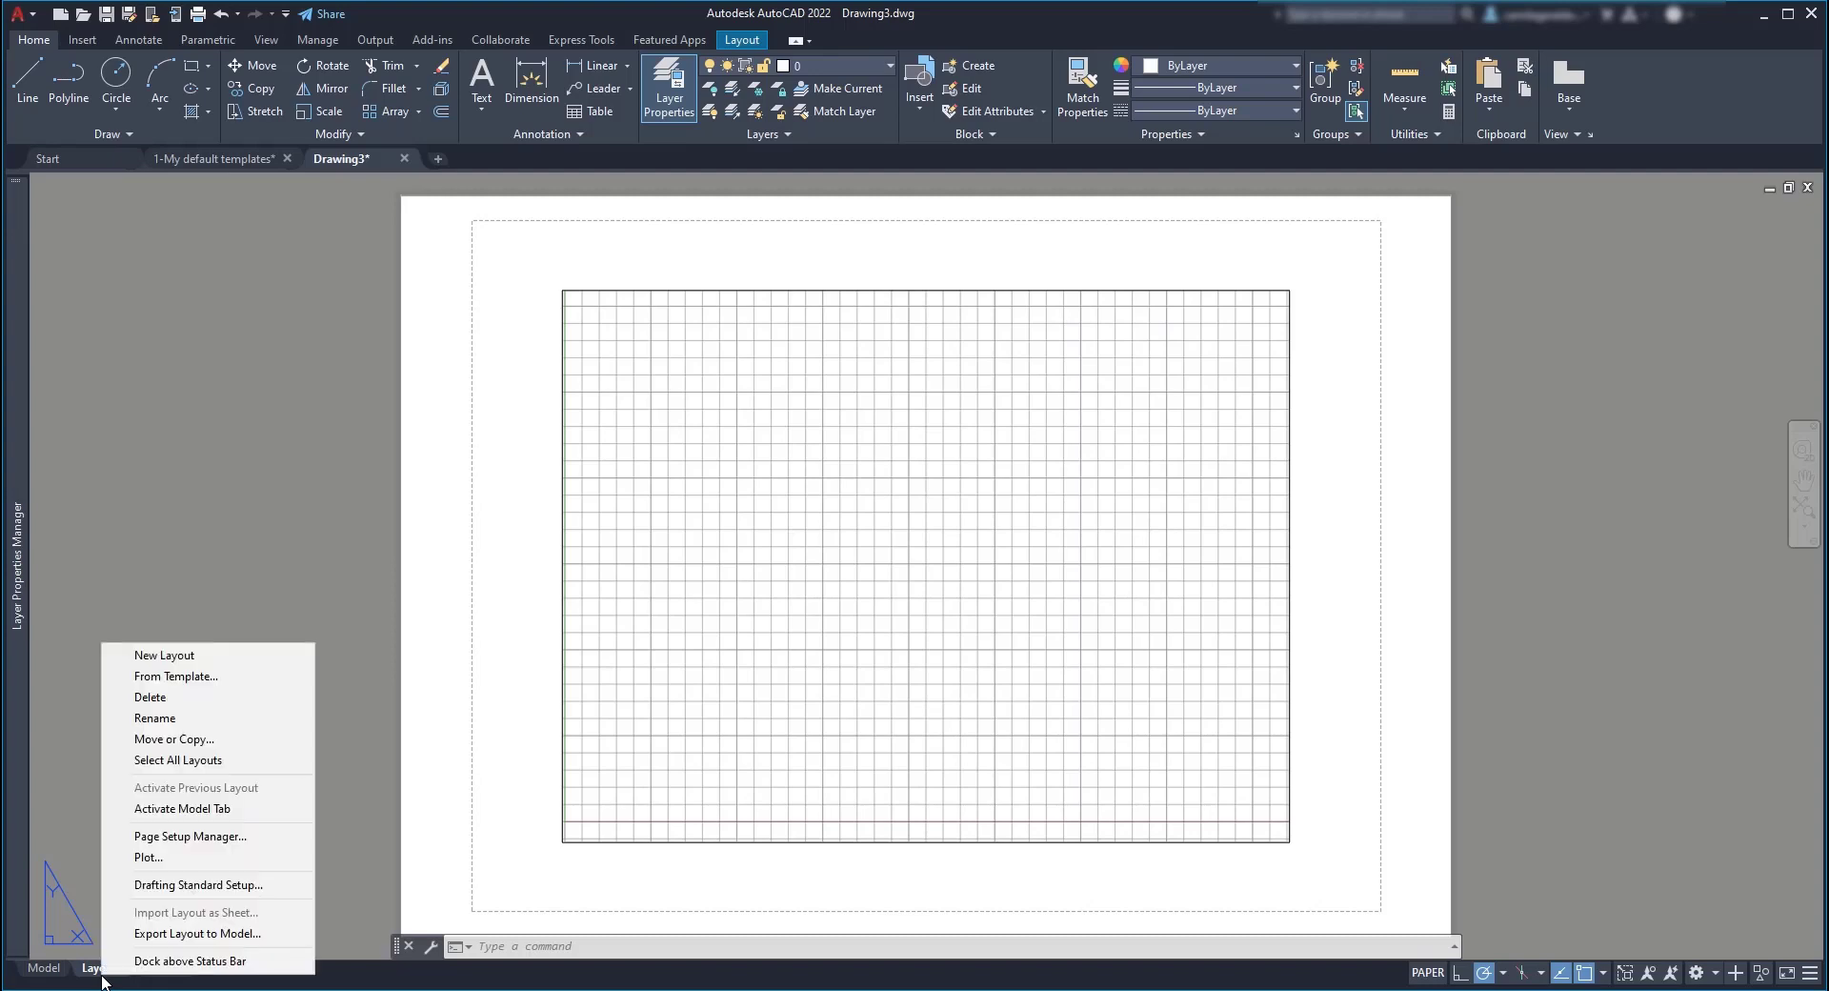
left_click(255, 837)
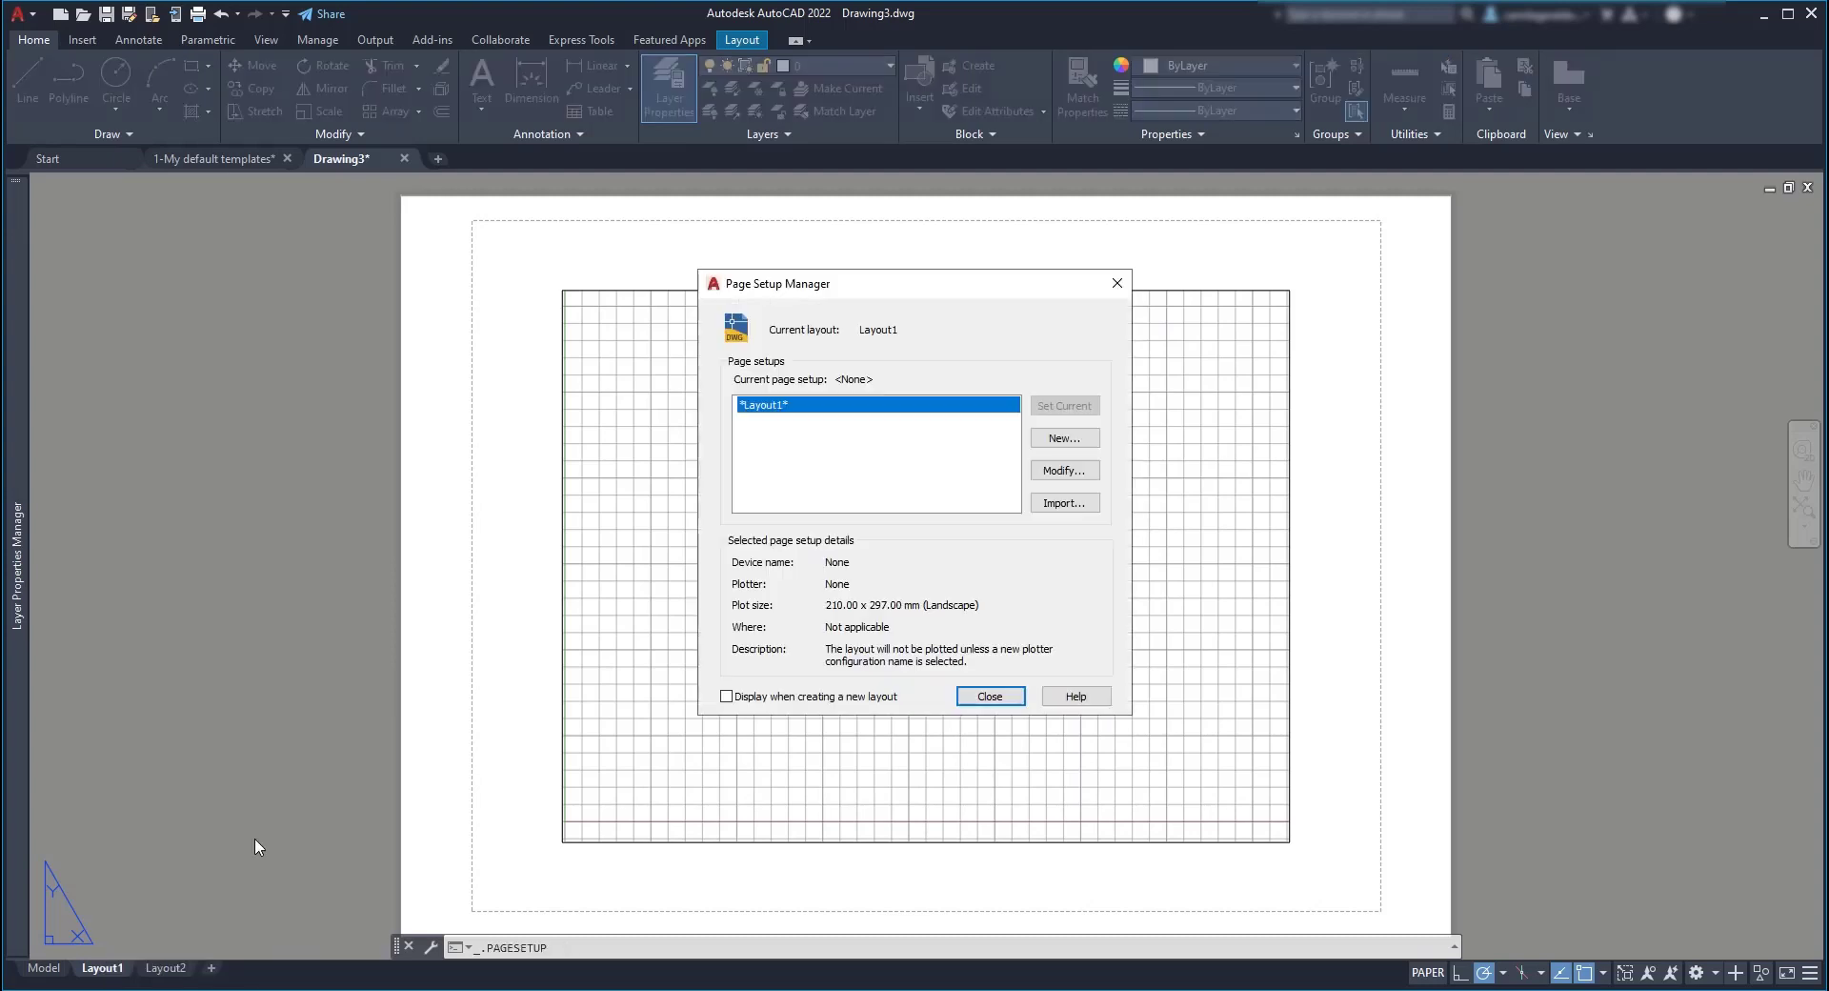
left_click(1084, 471)
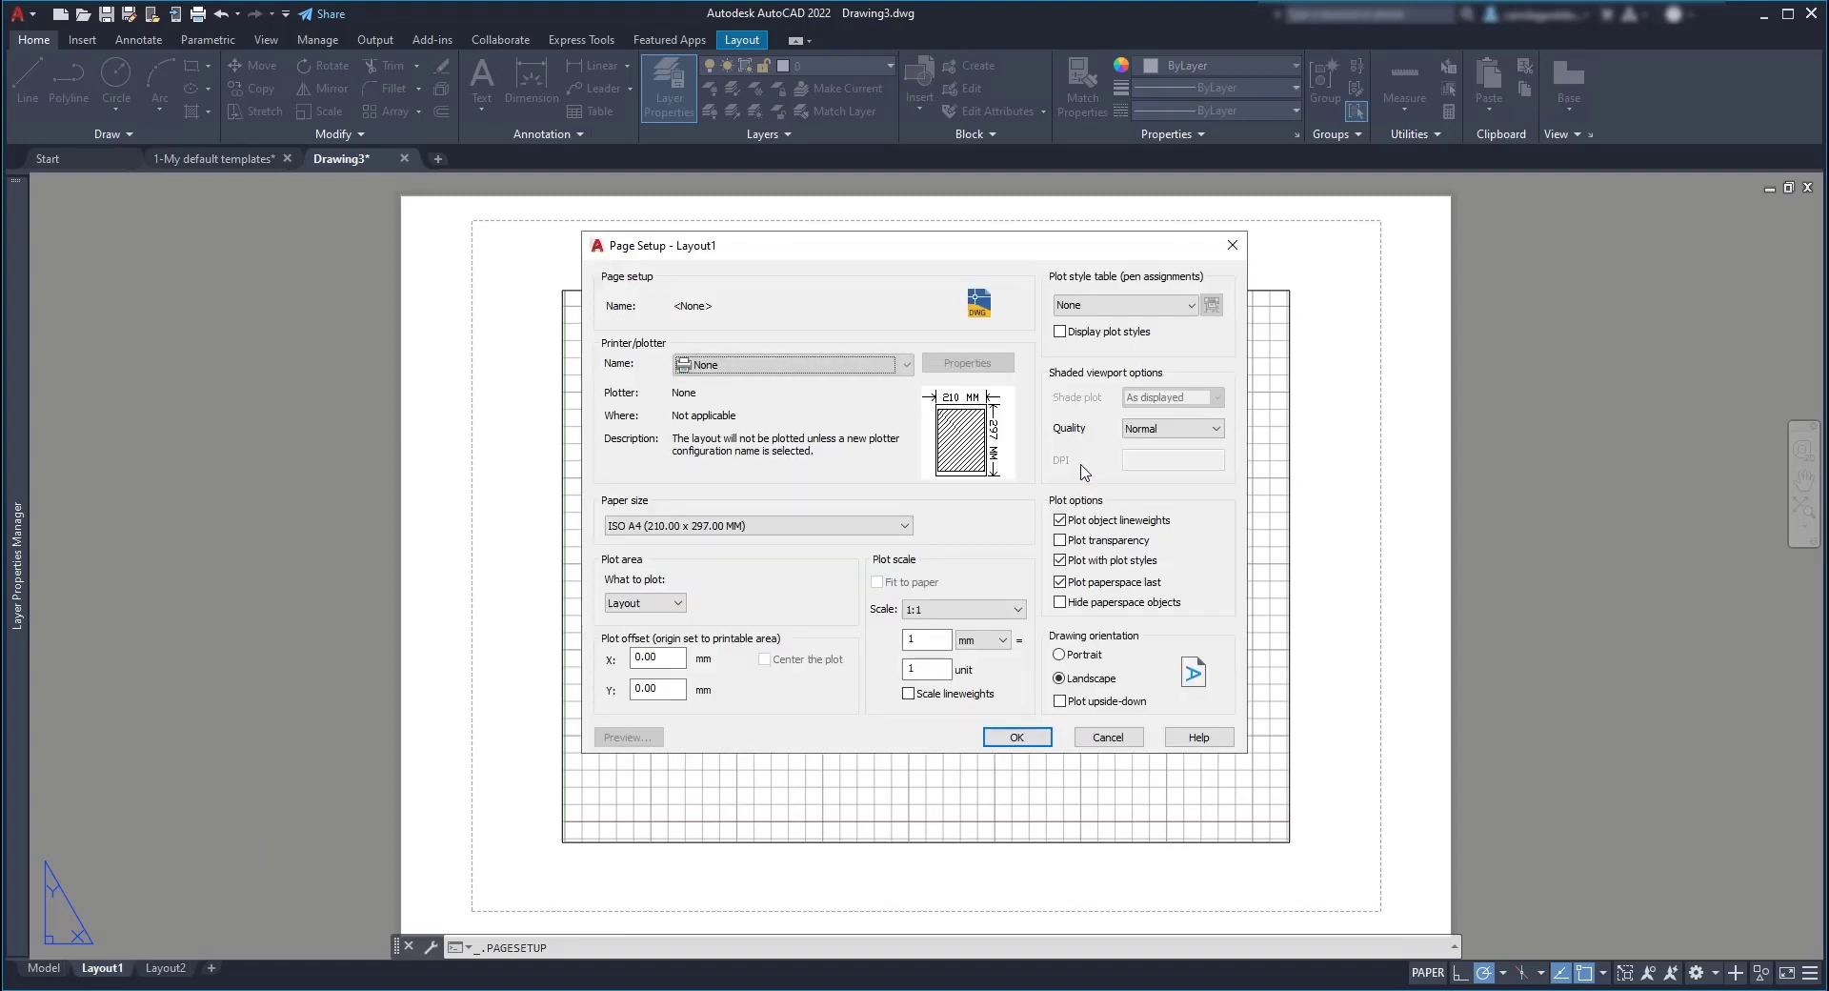
left_click(903, 527)
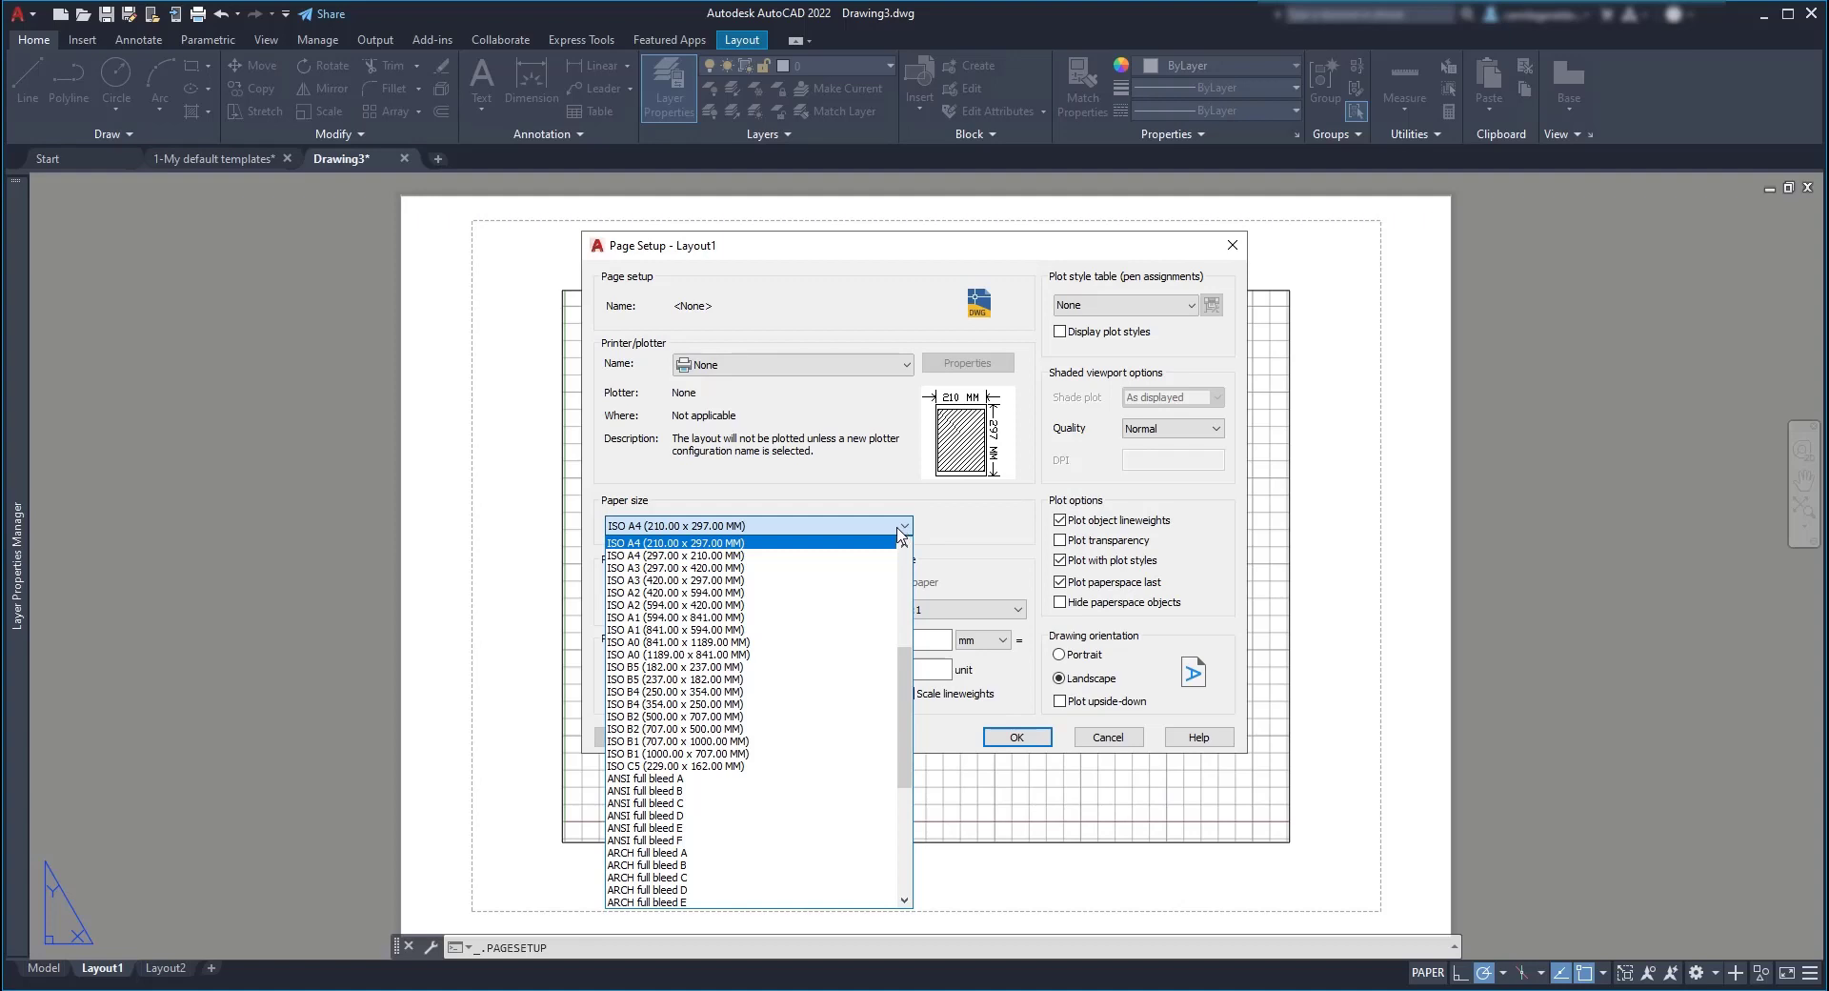
left_click(730, 579)
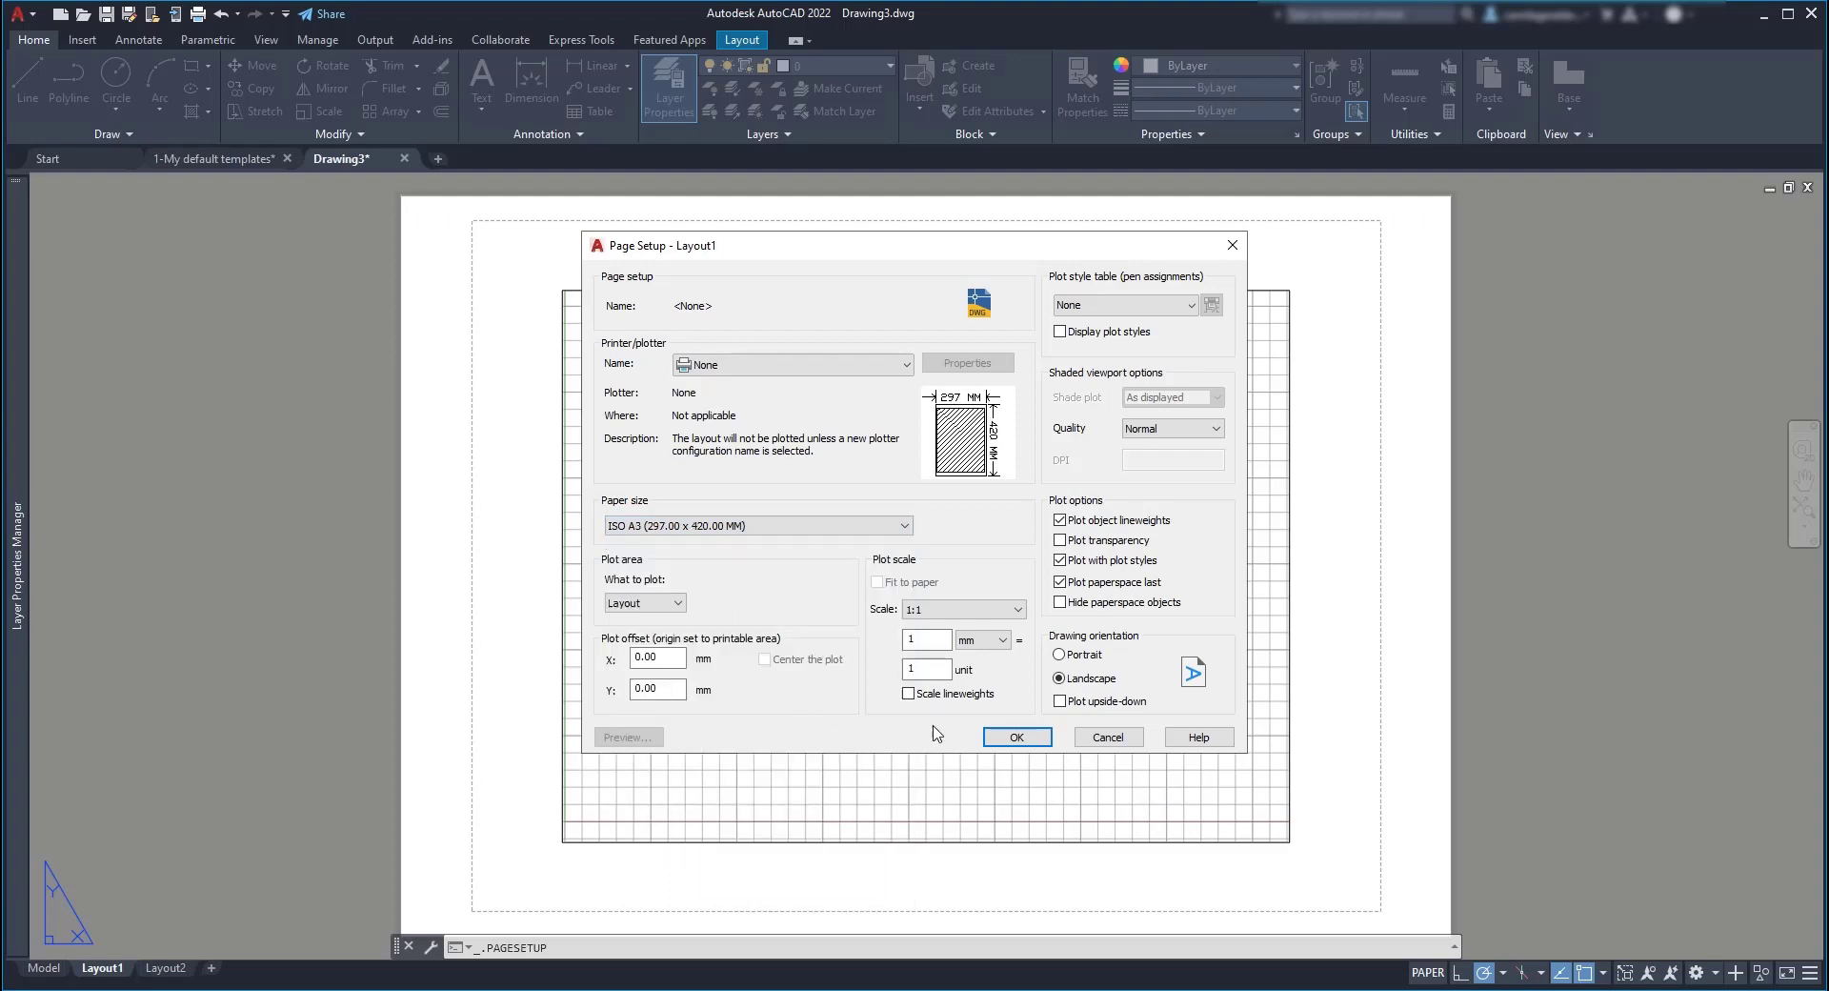
left_click(1002, 739)
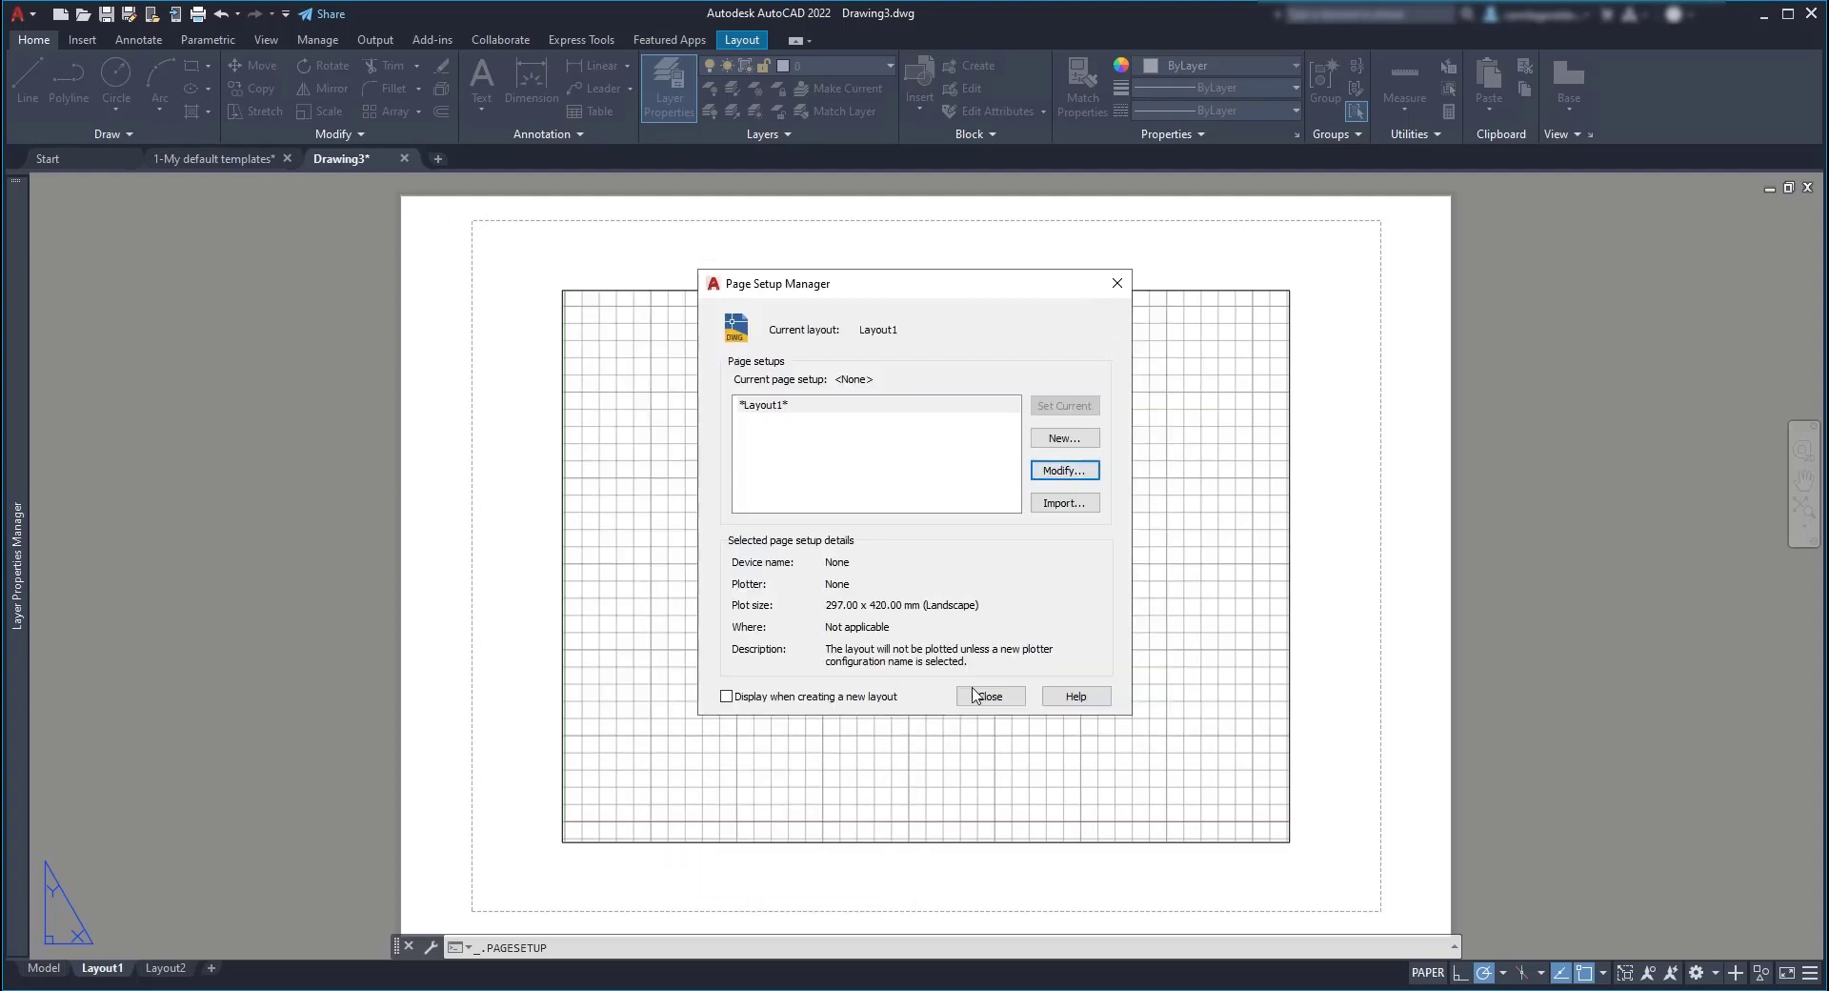
left_click(978, 696)
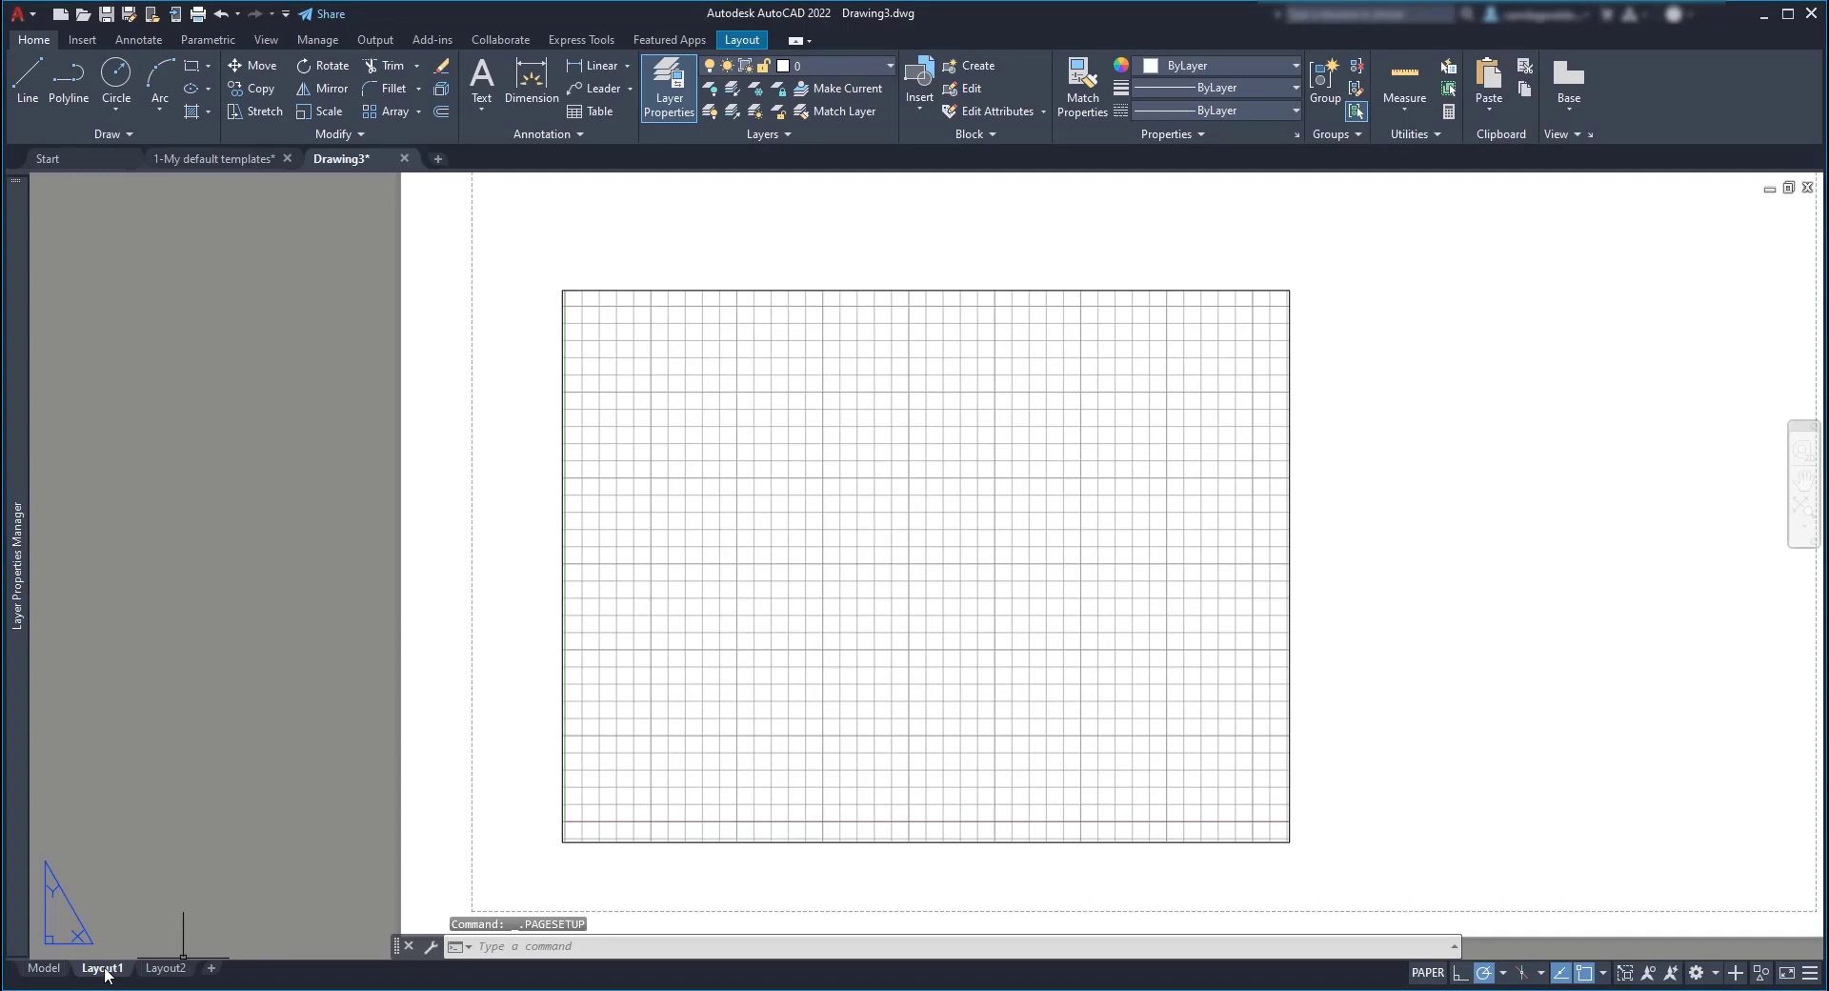
Step: Rename Layout1 as Layout A3
double_click(103, 968)
key("BackSpace")
type("A3")
key("Return")
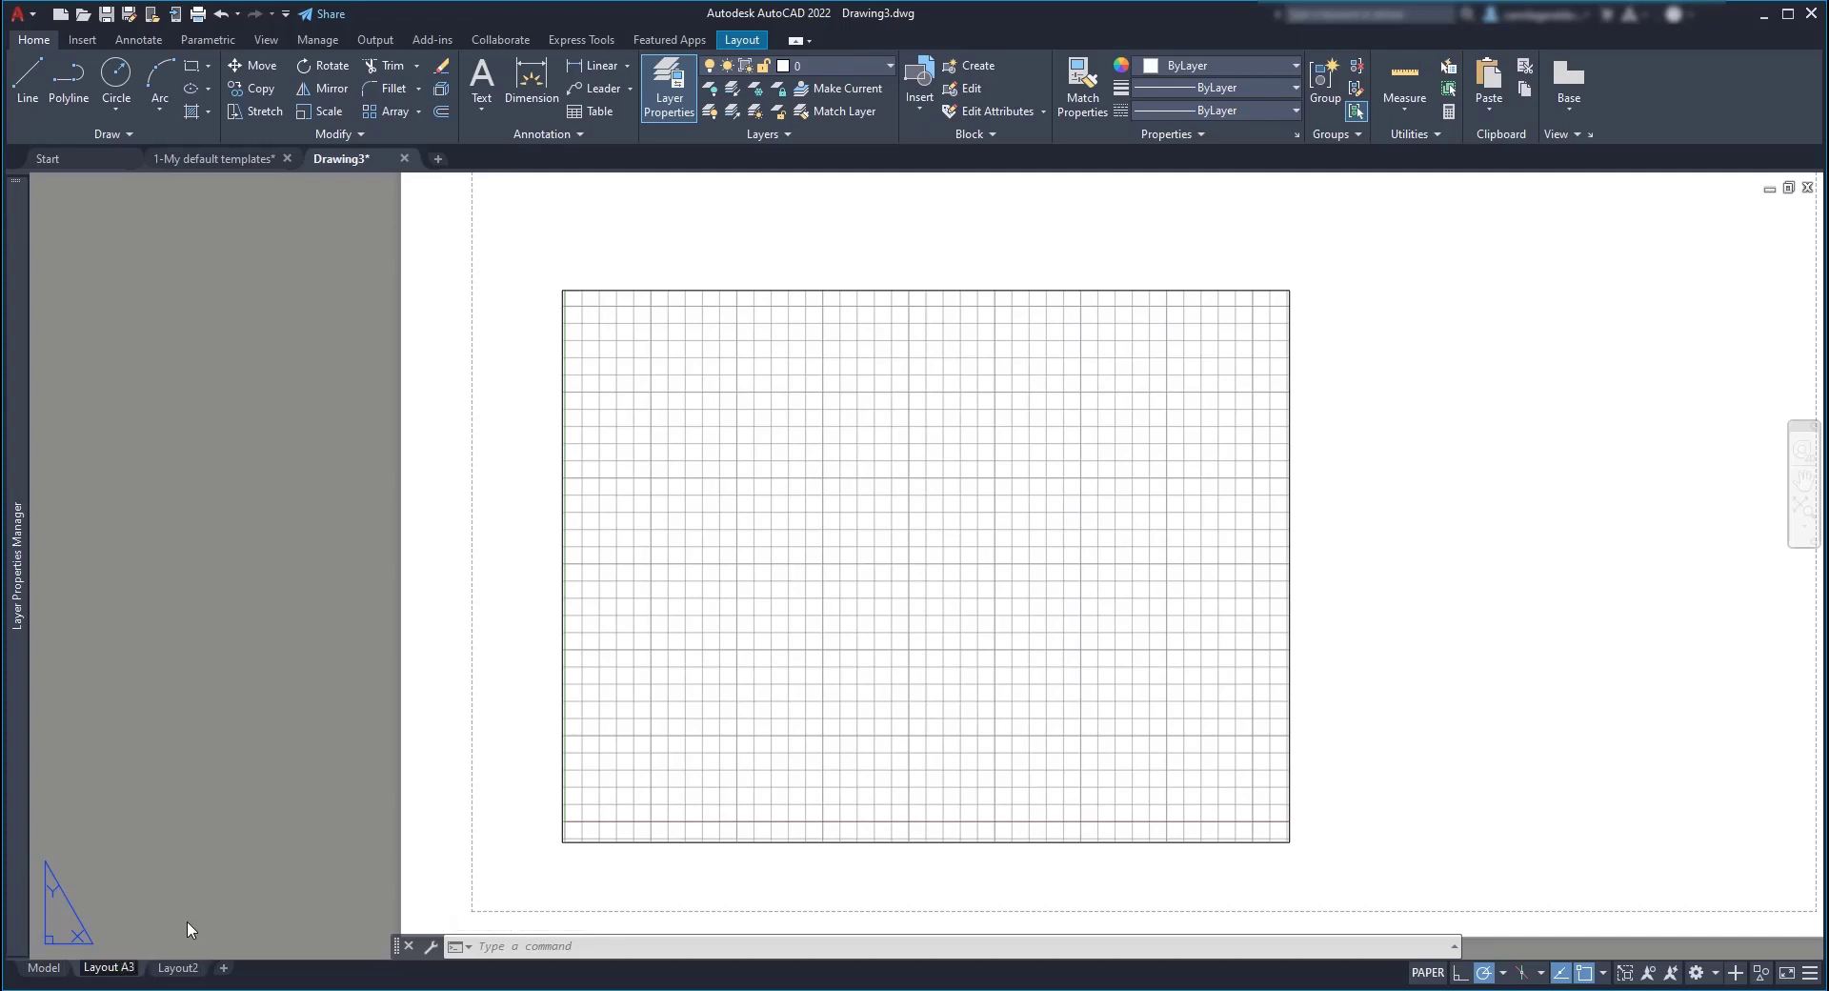
left_click(215, 872)
left_click(245, 866)
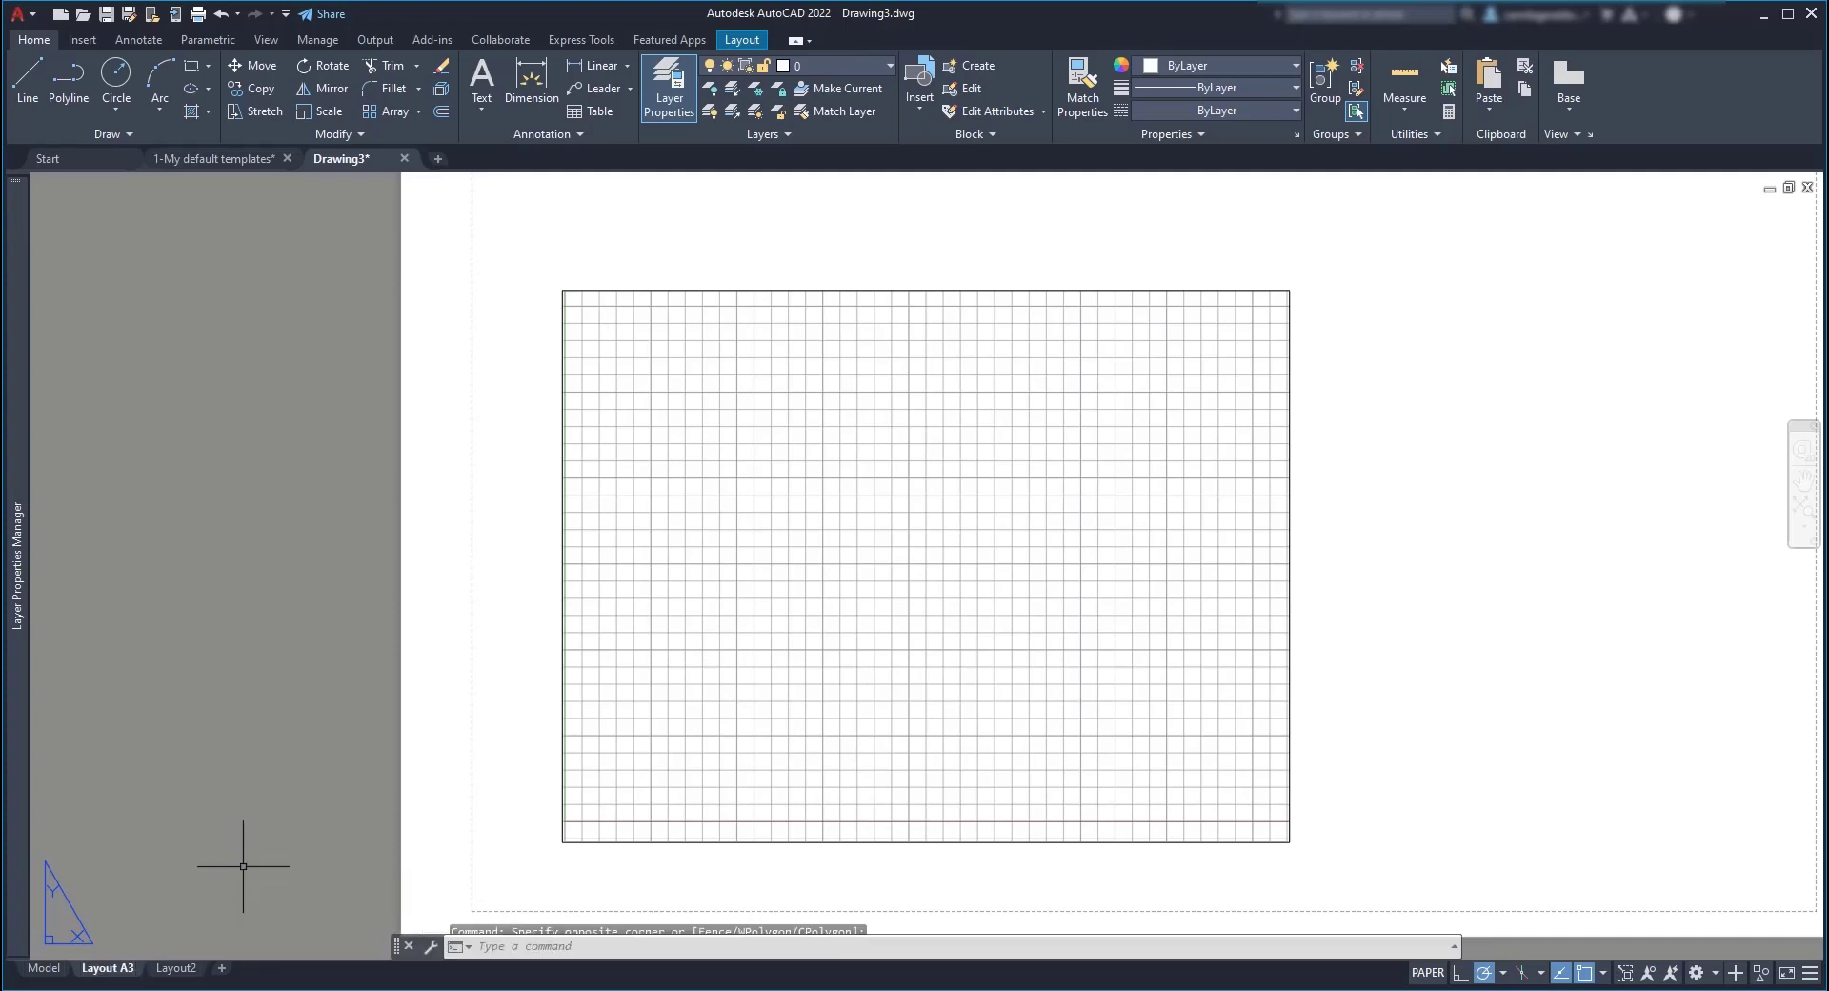
Step: Set the paper size in the page setup of Layout2 to ISO A4 (210.00 x 297.00 MM)
left_click(188, 969)
right_click(183, 968)
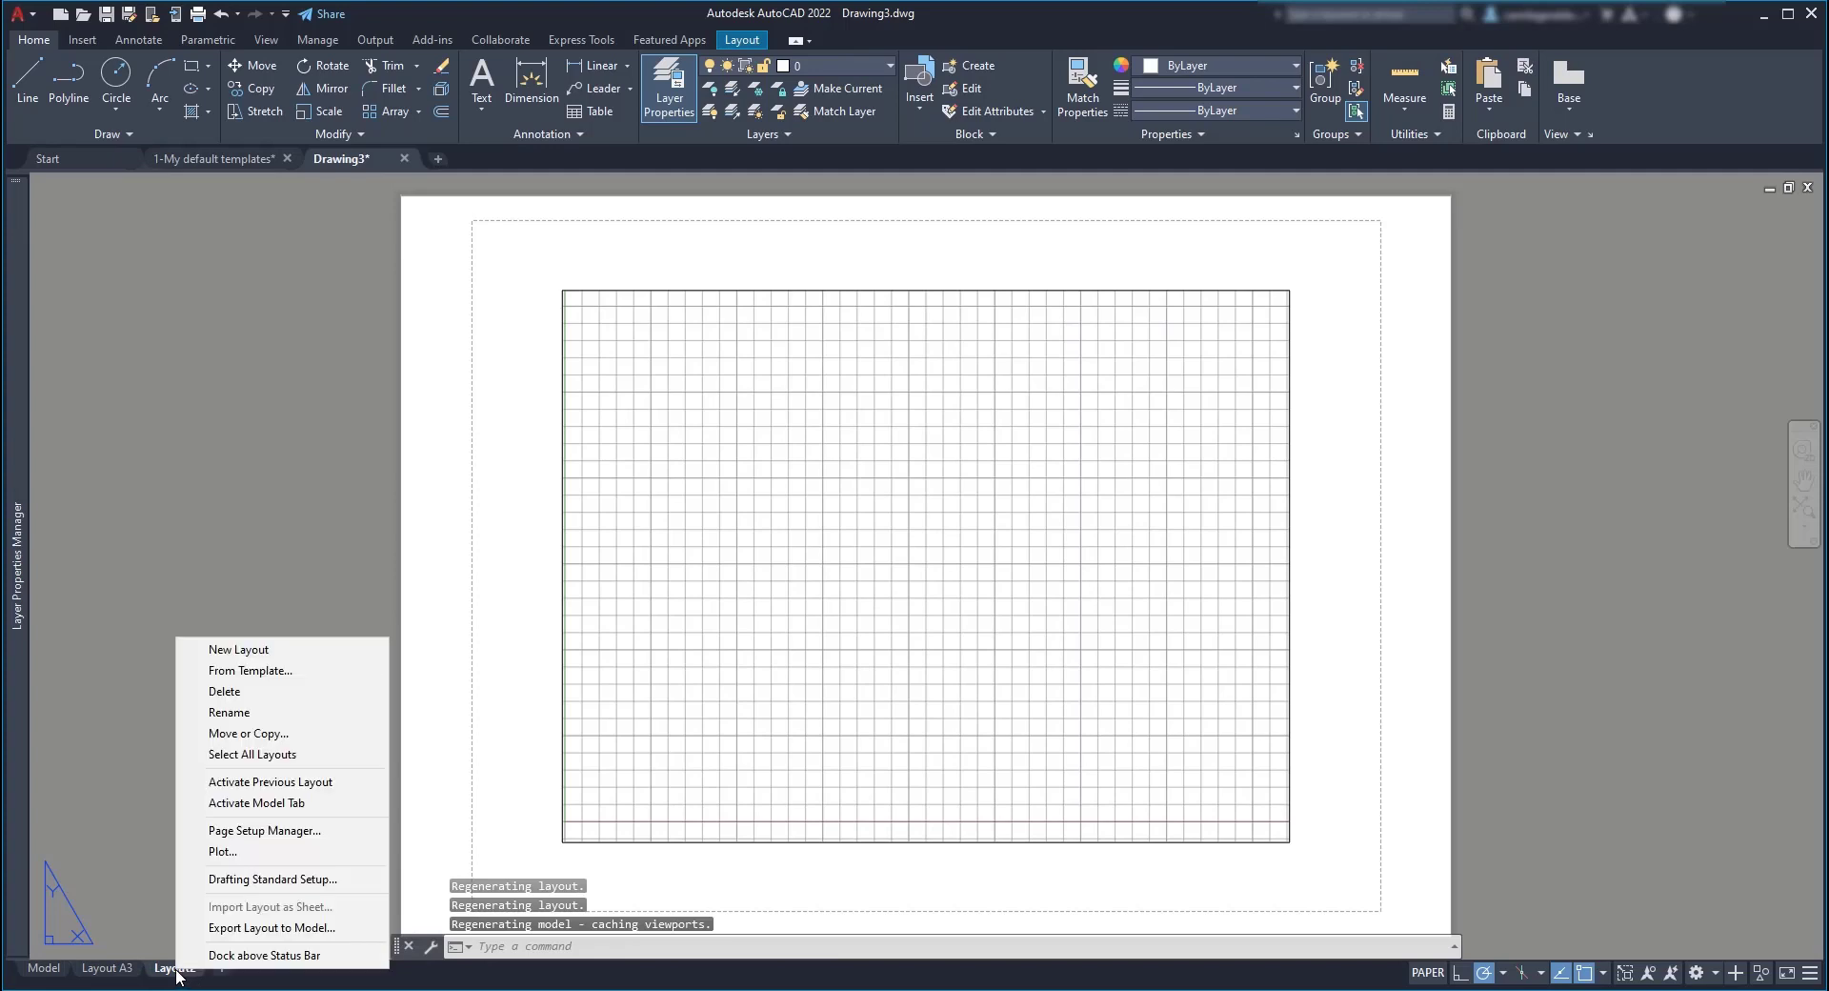
left_click(324, 831)
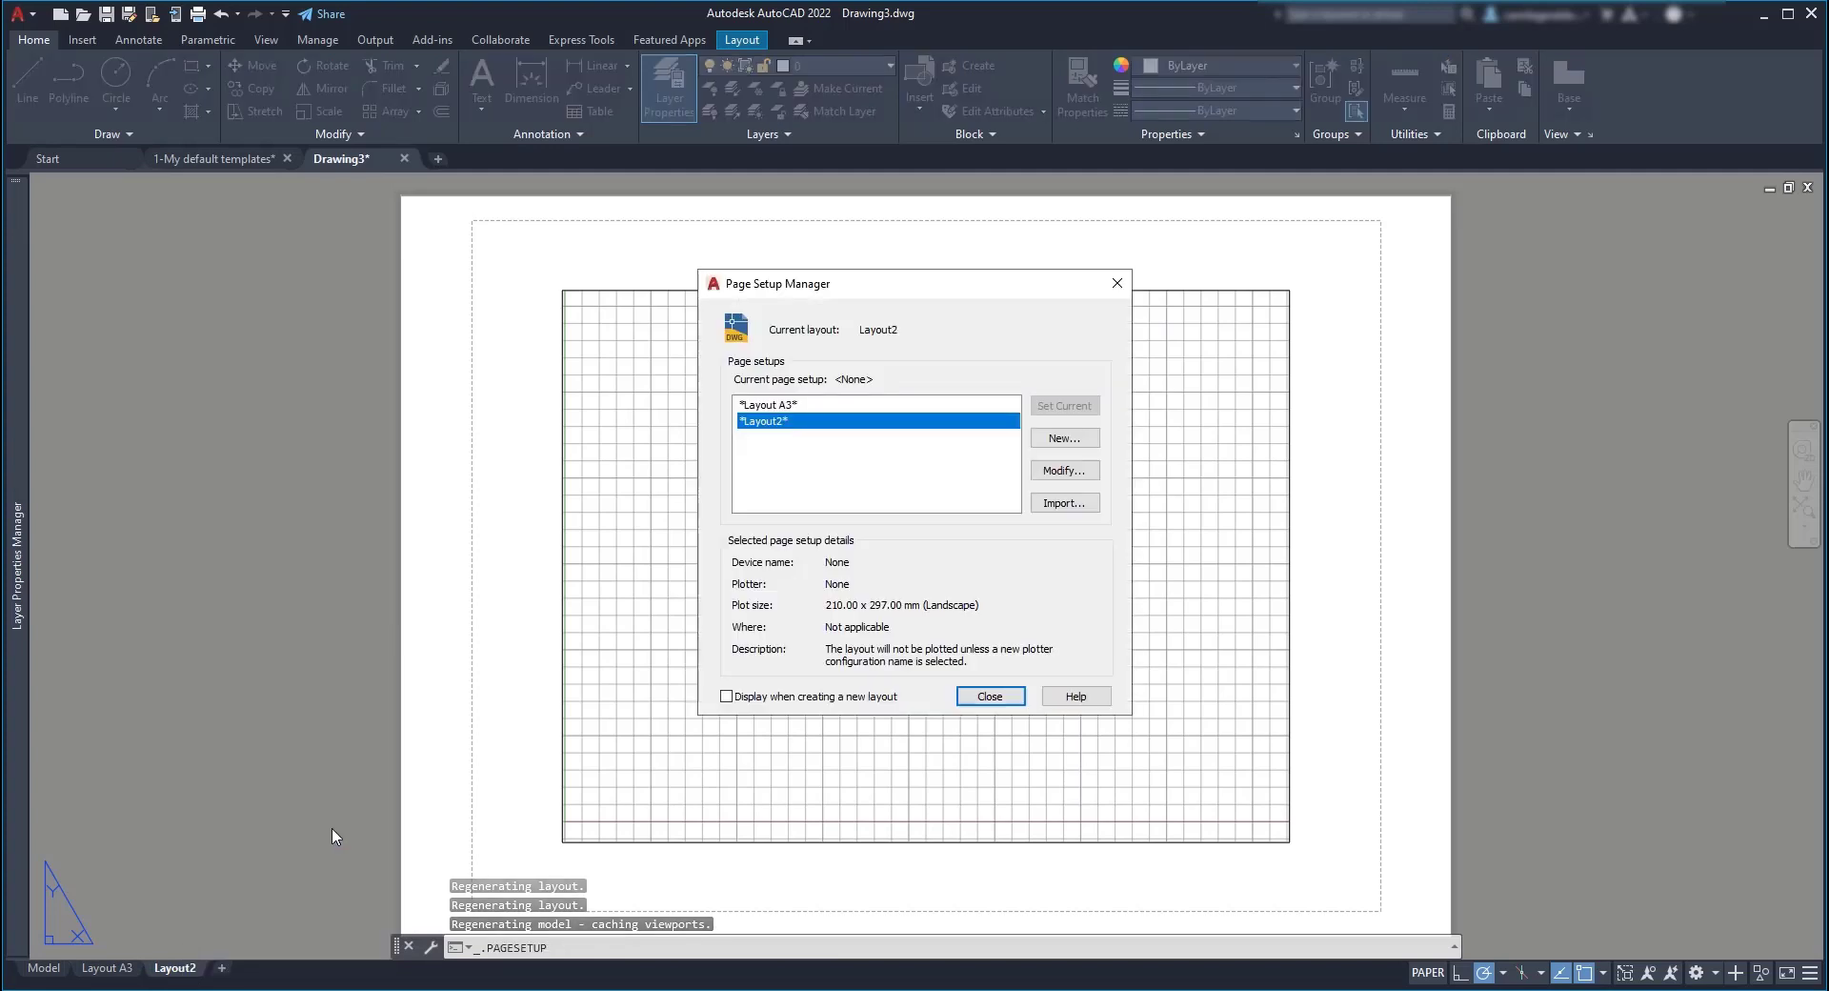
left_click(1056, 473)
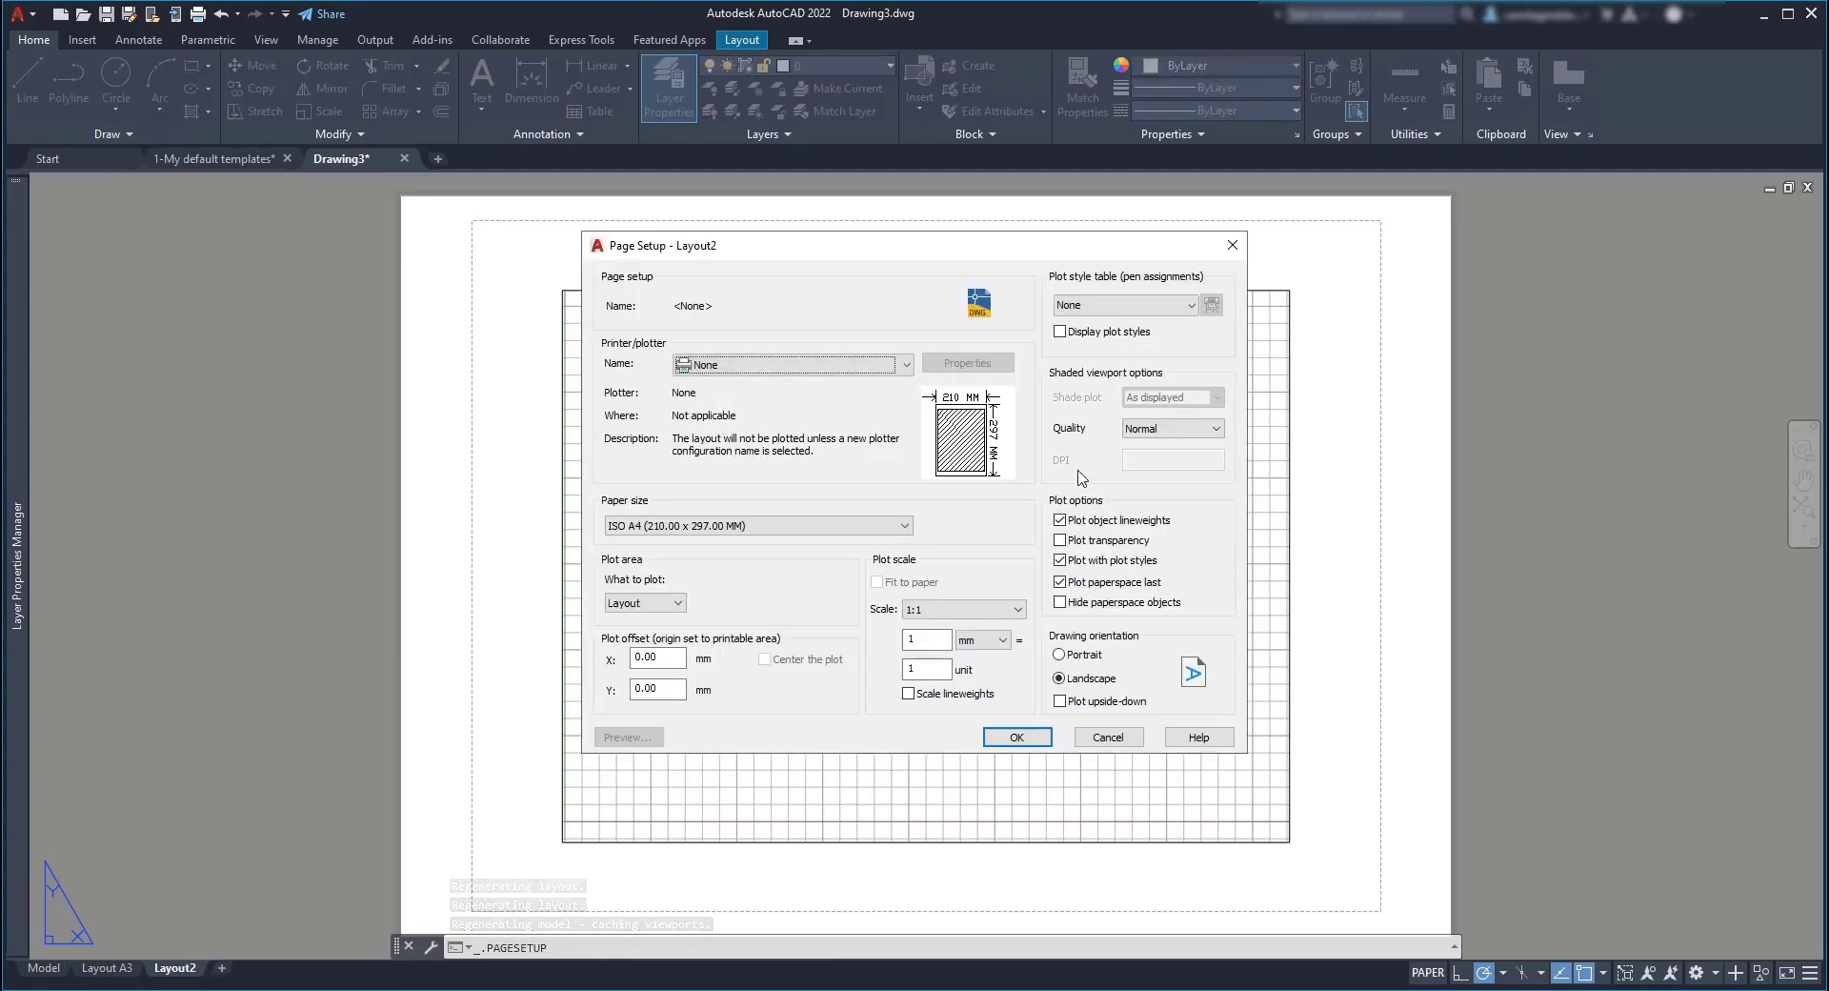
left_click(631, 526)
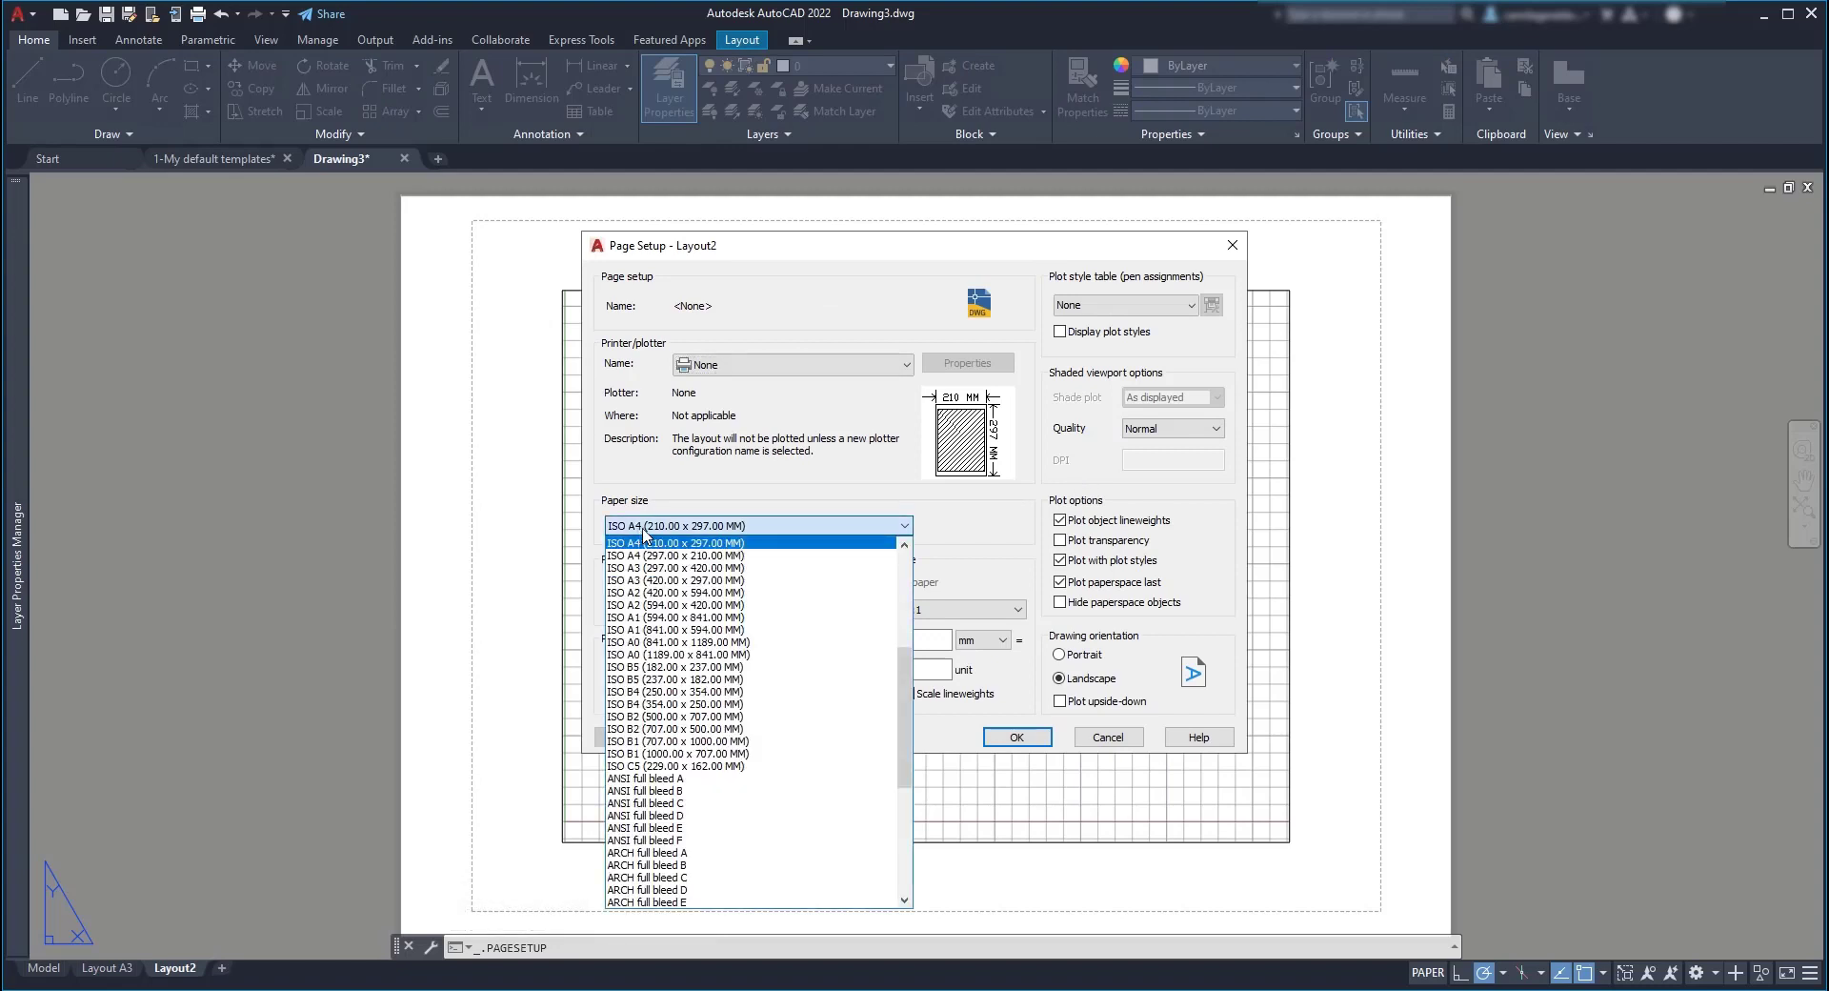
left_click(672, 543)
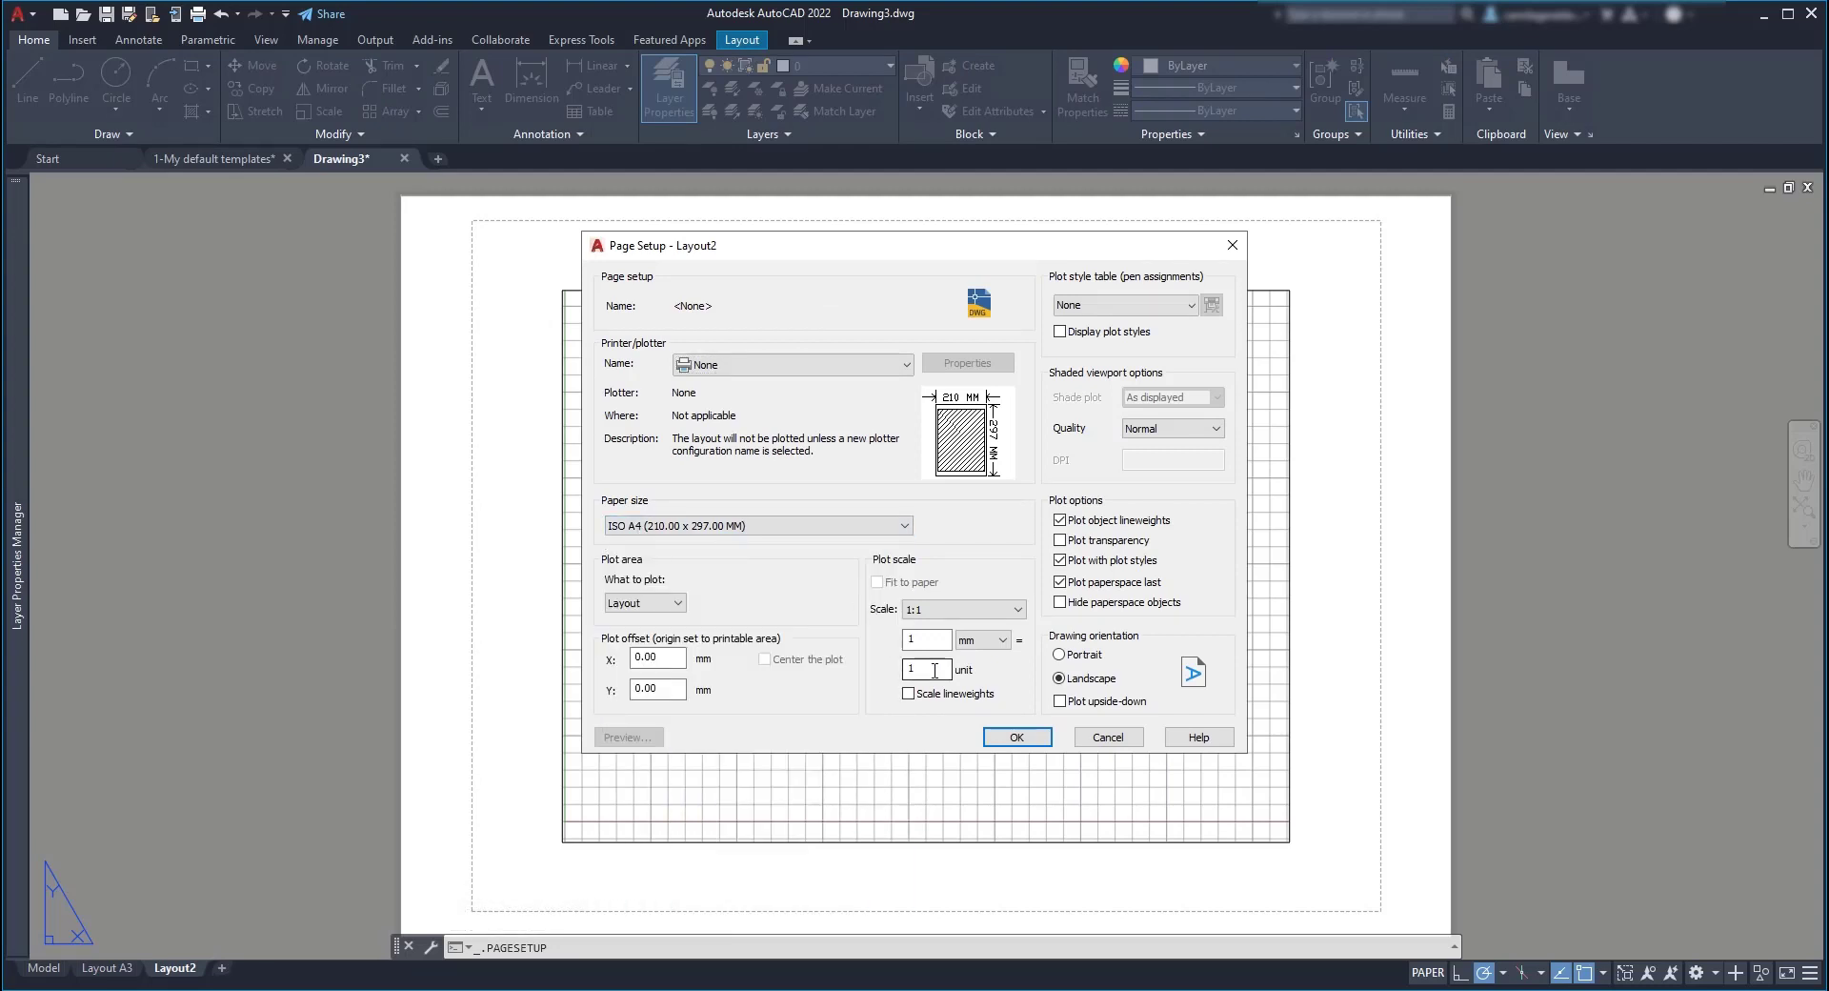
left_click(1011, 737)
left_click(989, 696)
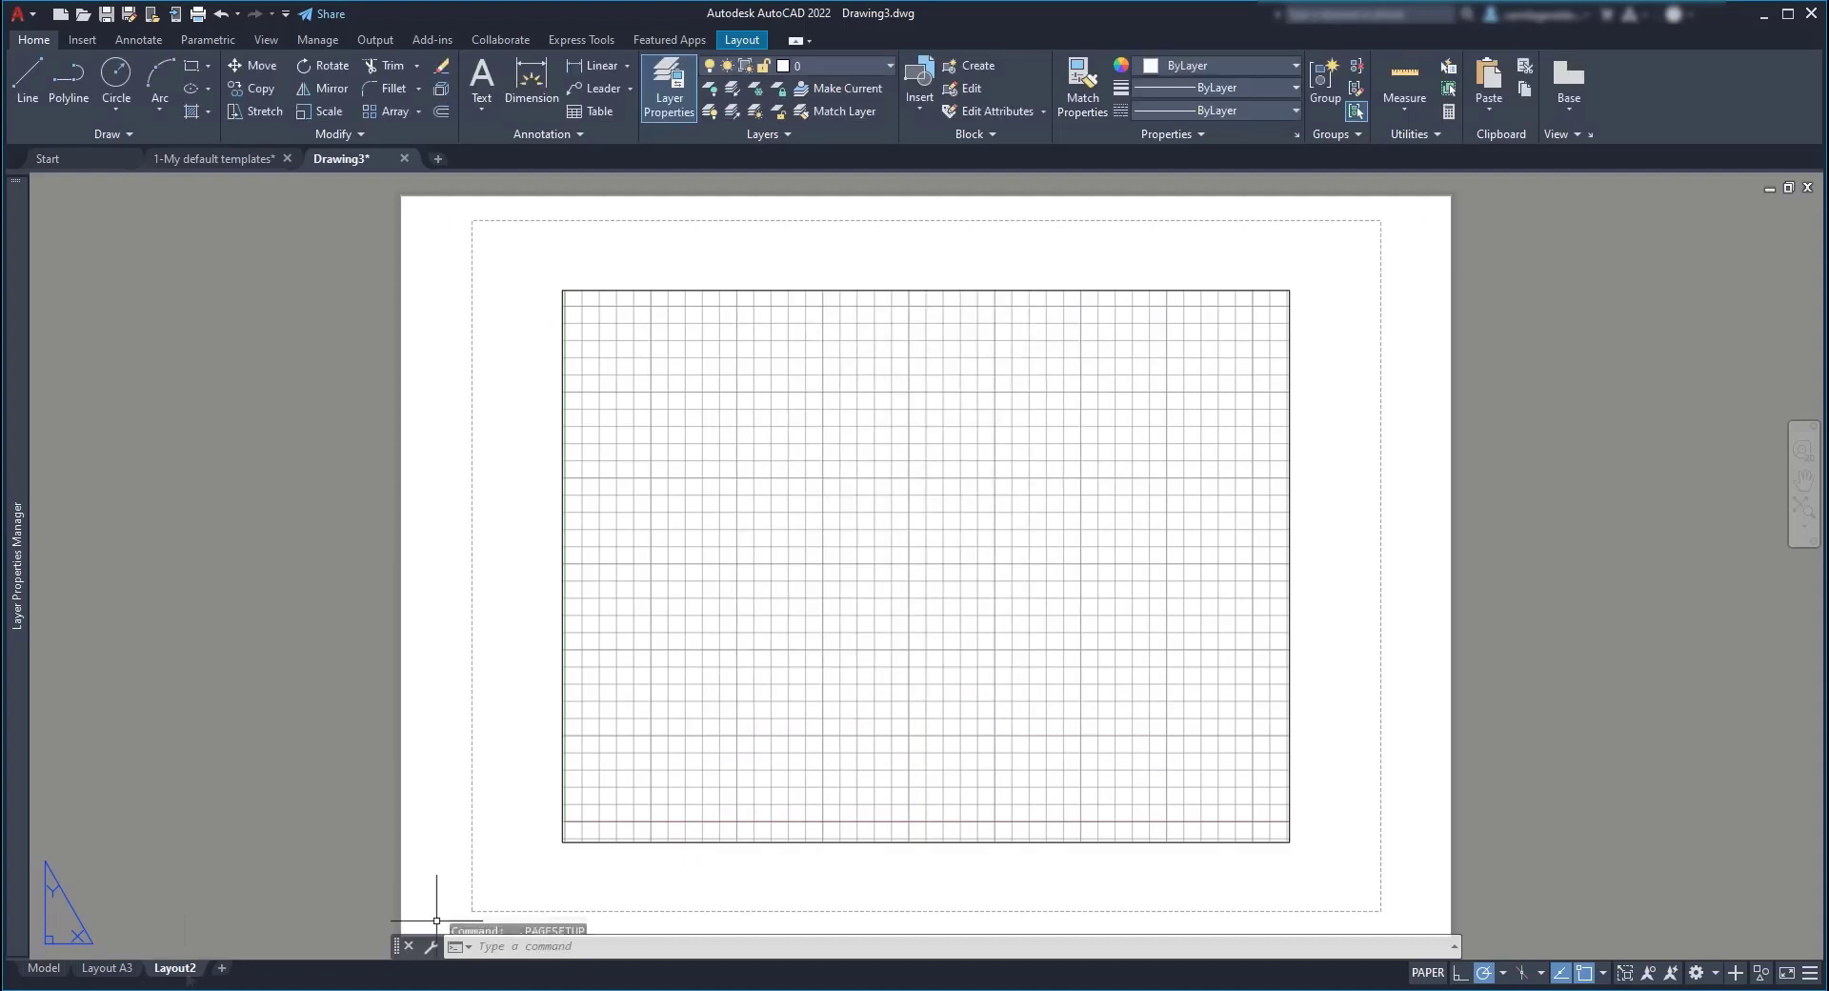
Step: Rename Layout2 as Layout A4
double_click(187, 972)
type("Layout A4")
left_click(315, 805)
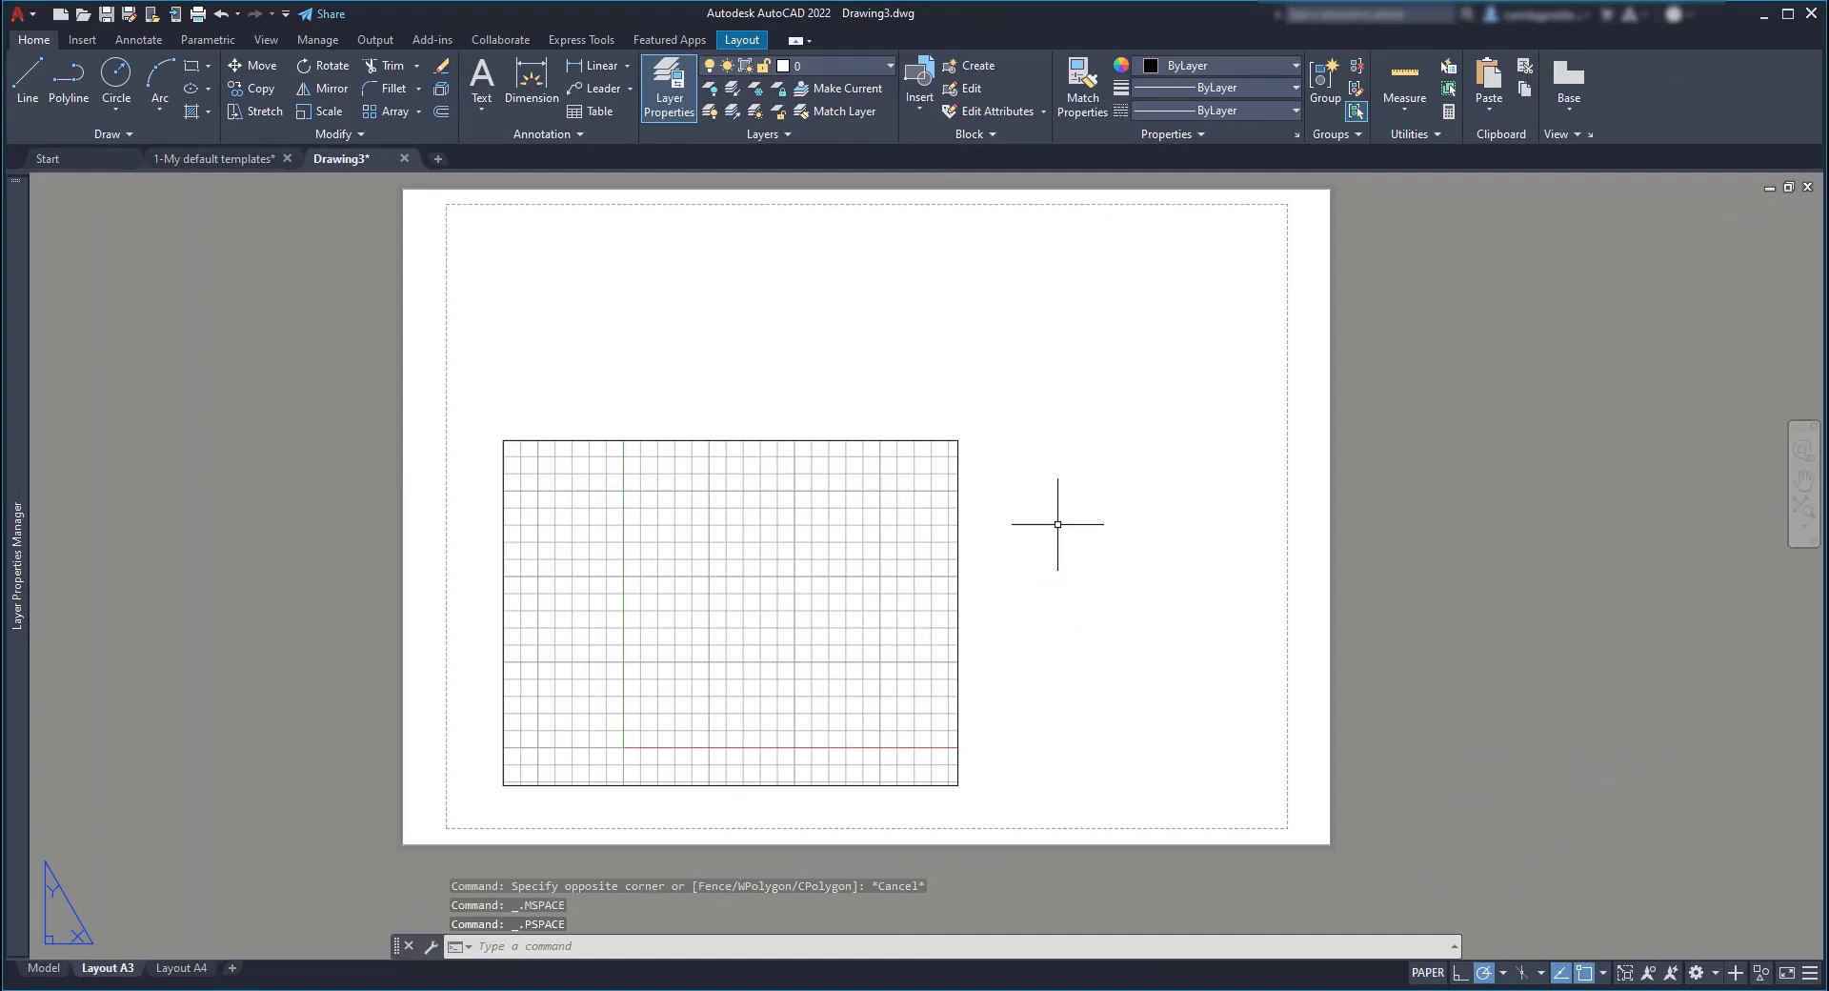
Step: Delete the default viewport from the Layout A3 sheet
left_click(956, 463)
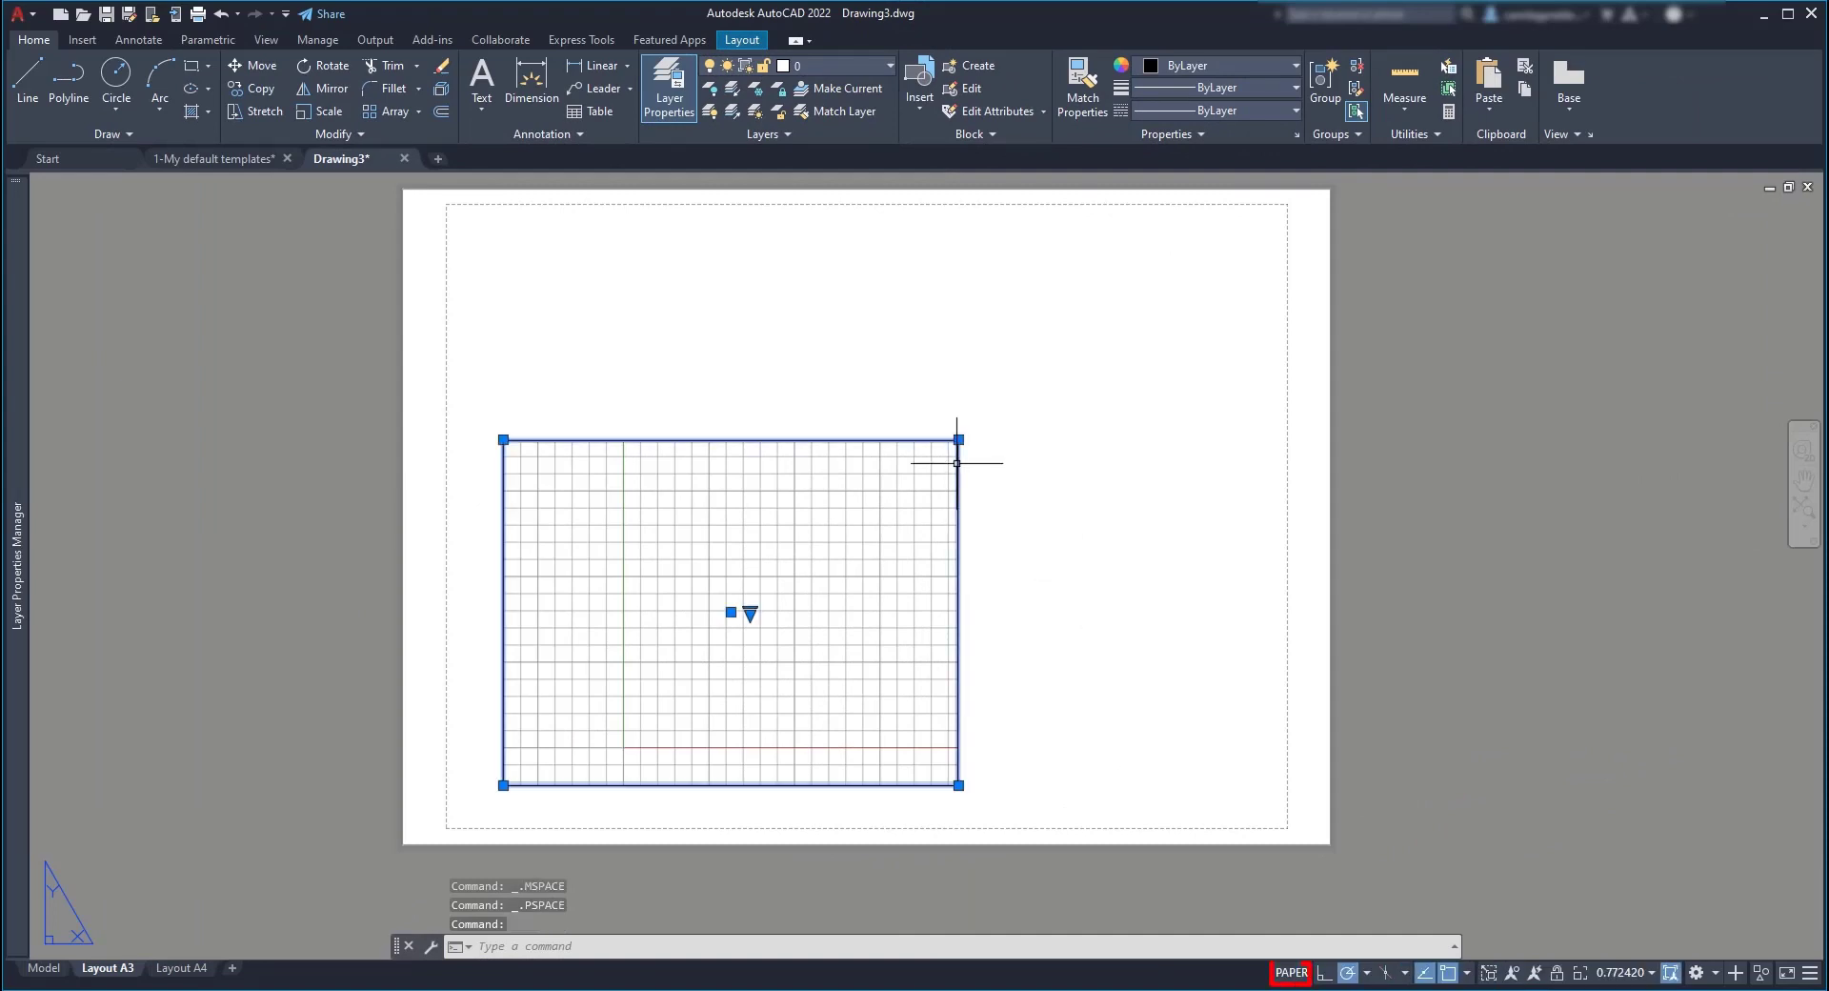
key("Delete")
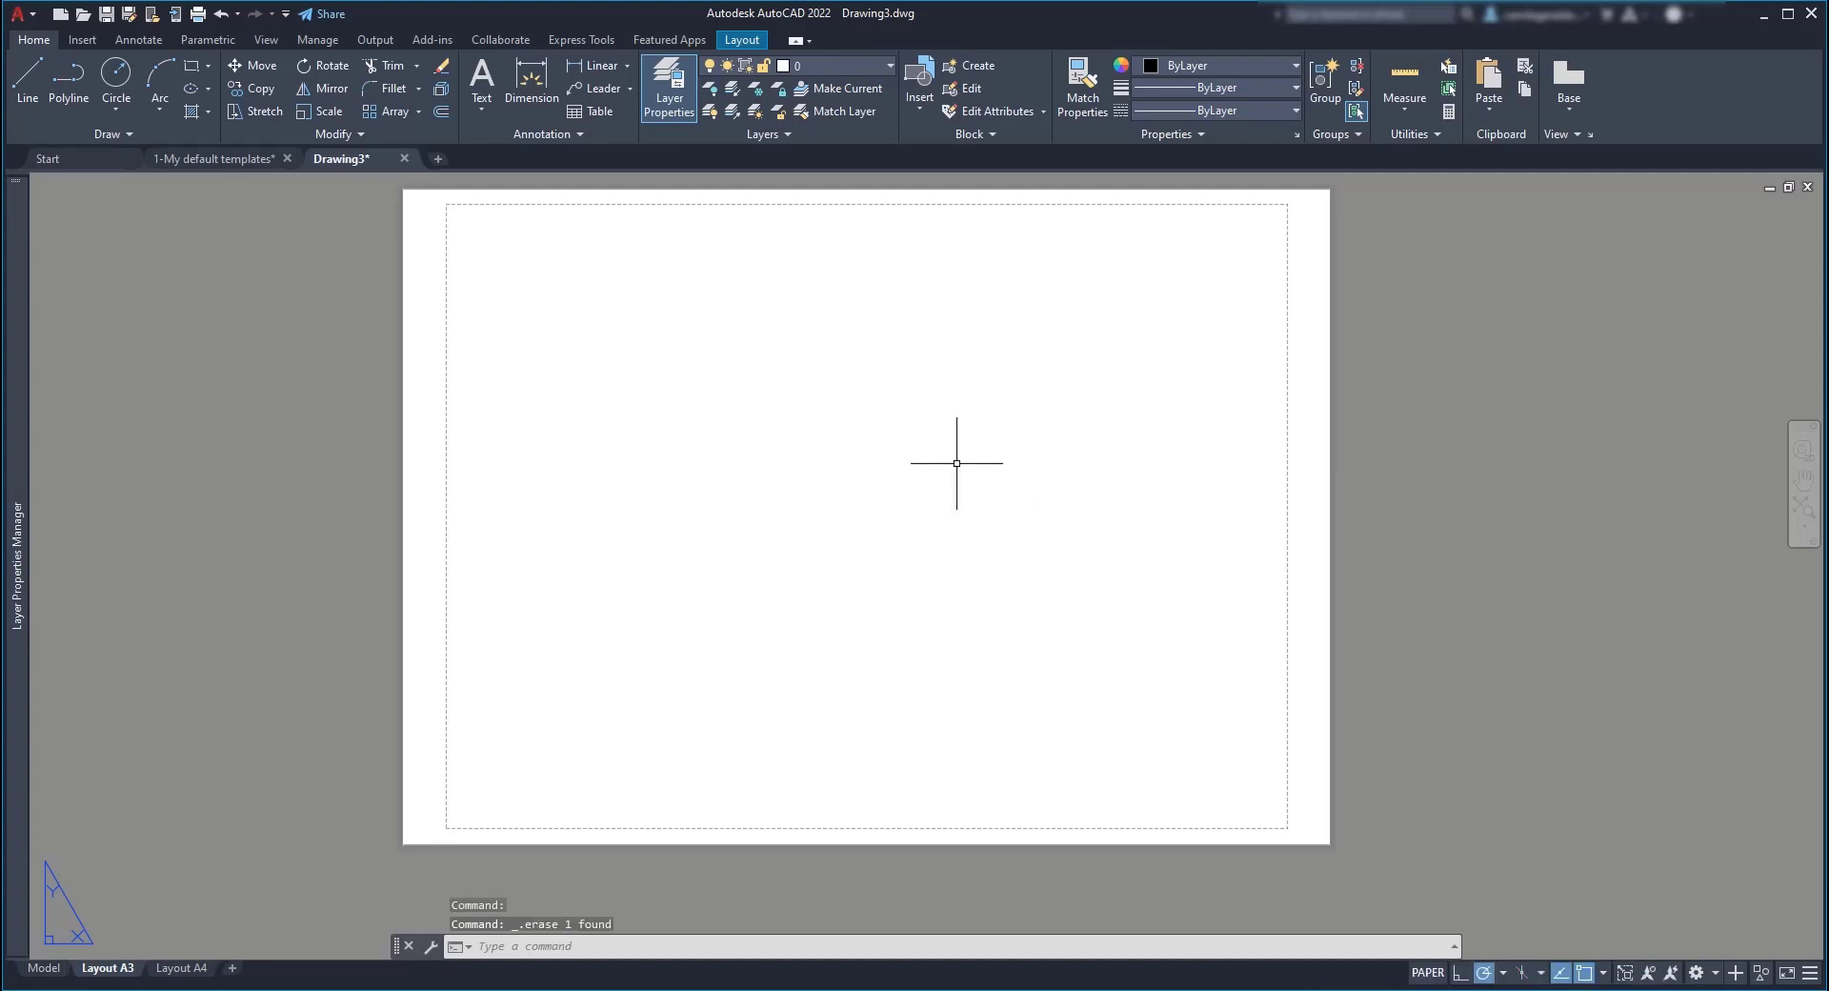
double_click(293, 473)
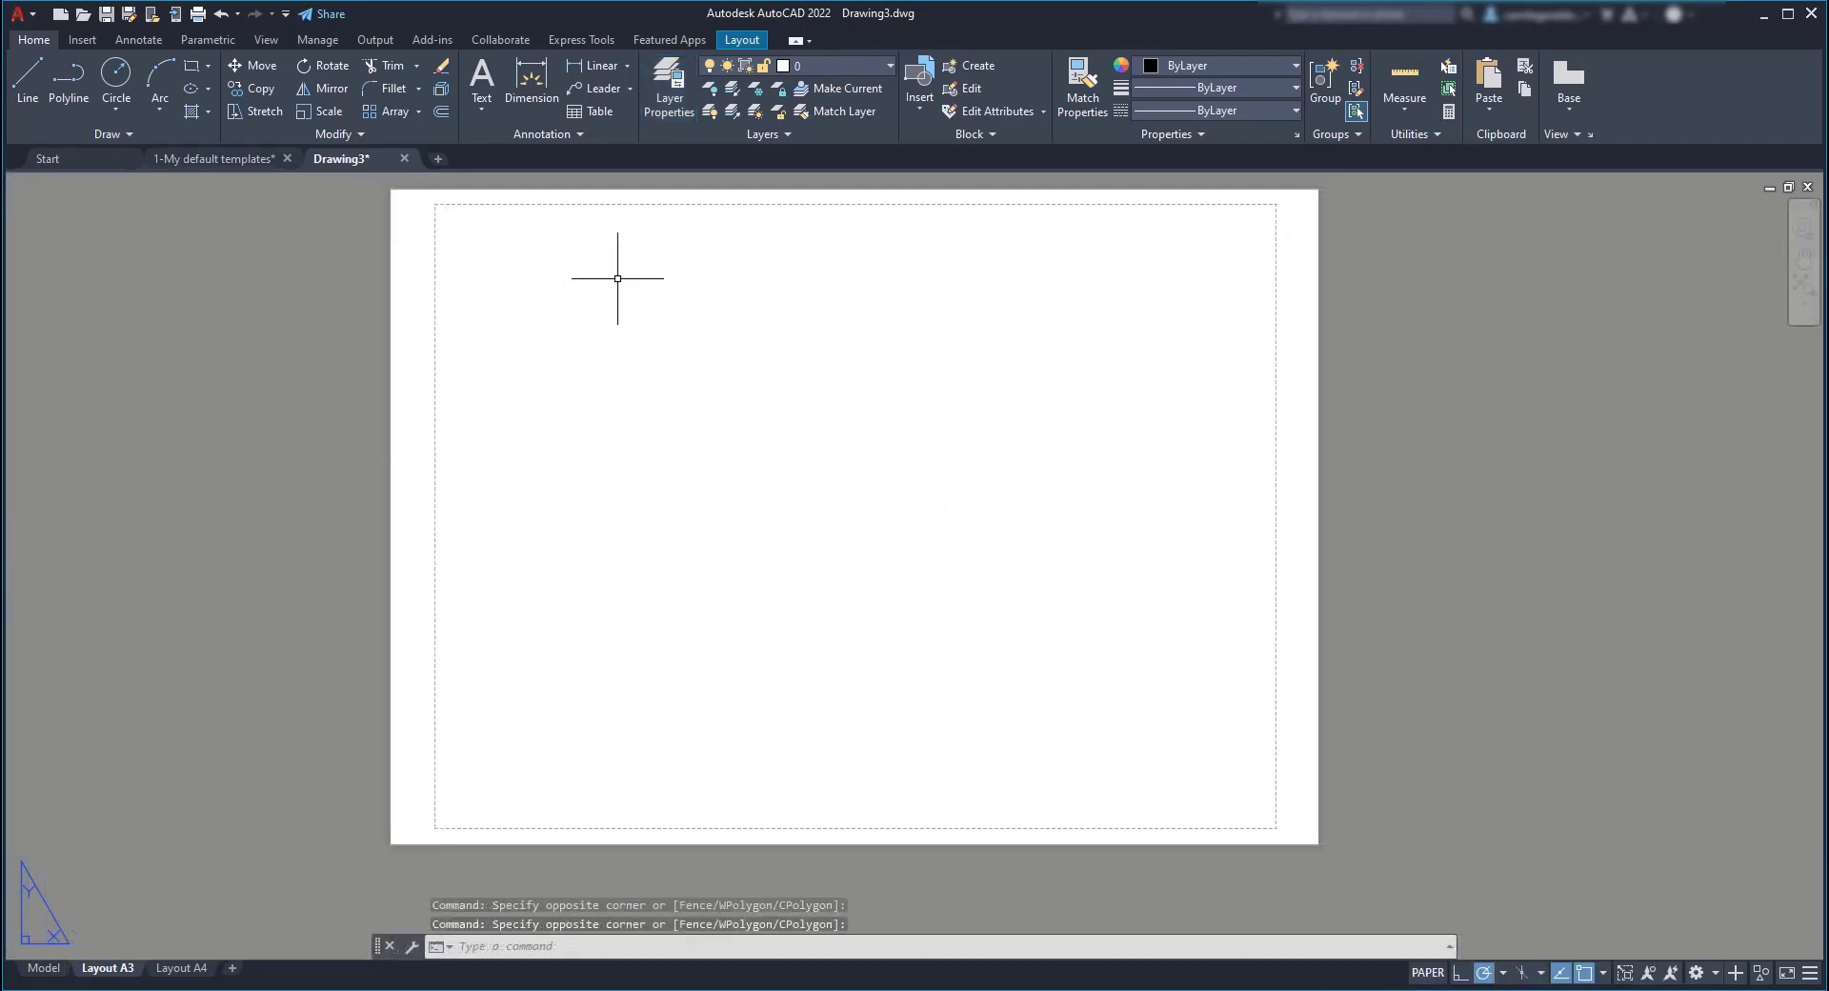
Step: Create a new layer named titleblock
left_click(679, 84)
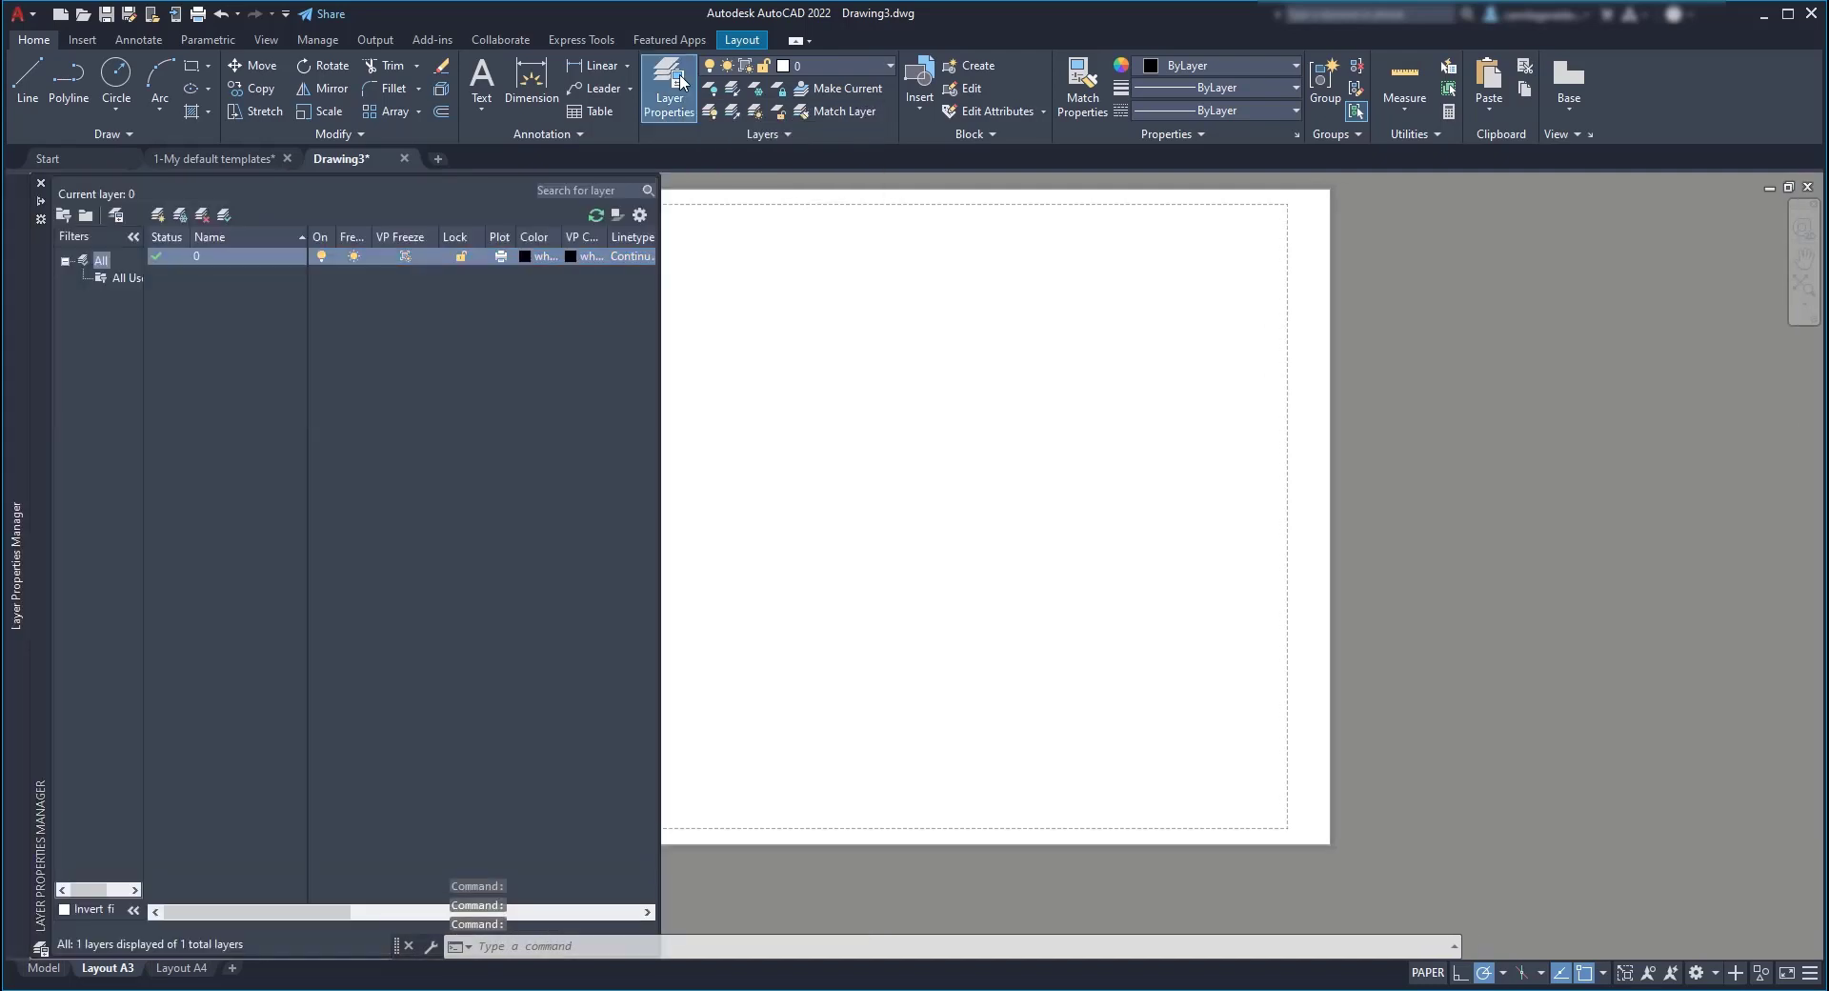
right_click(214, 303)
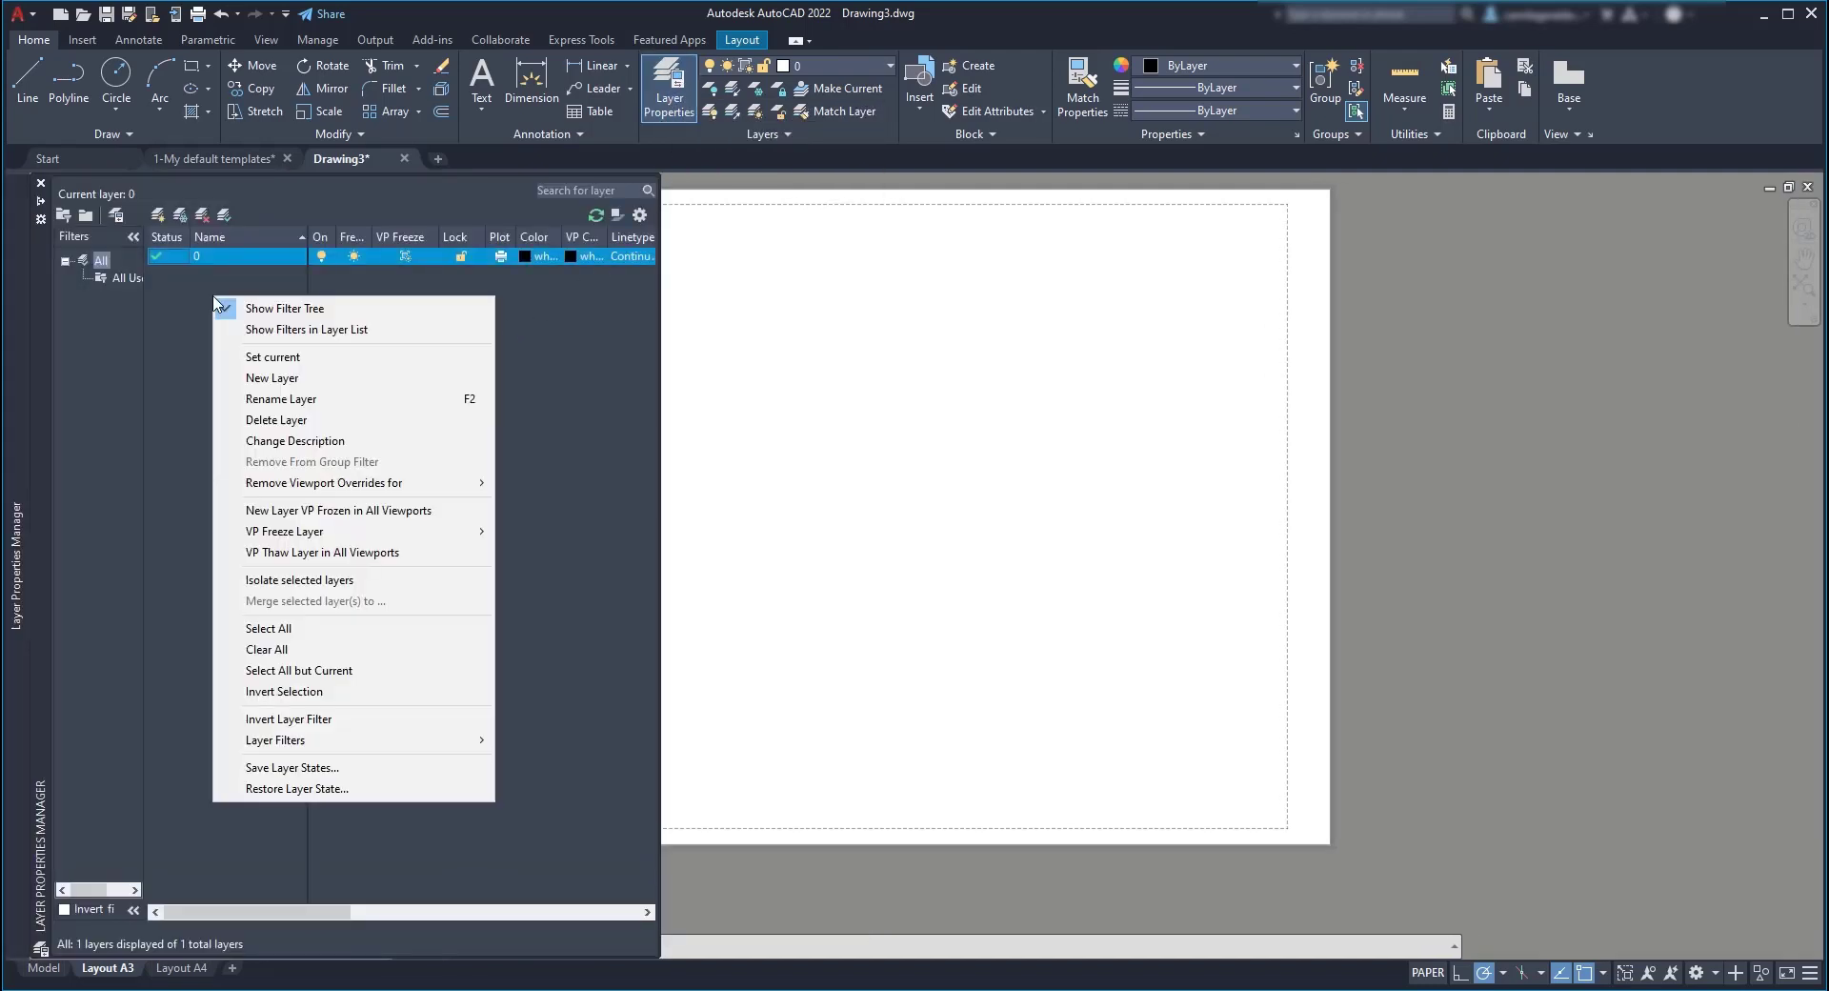
left_click(287, 378)
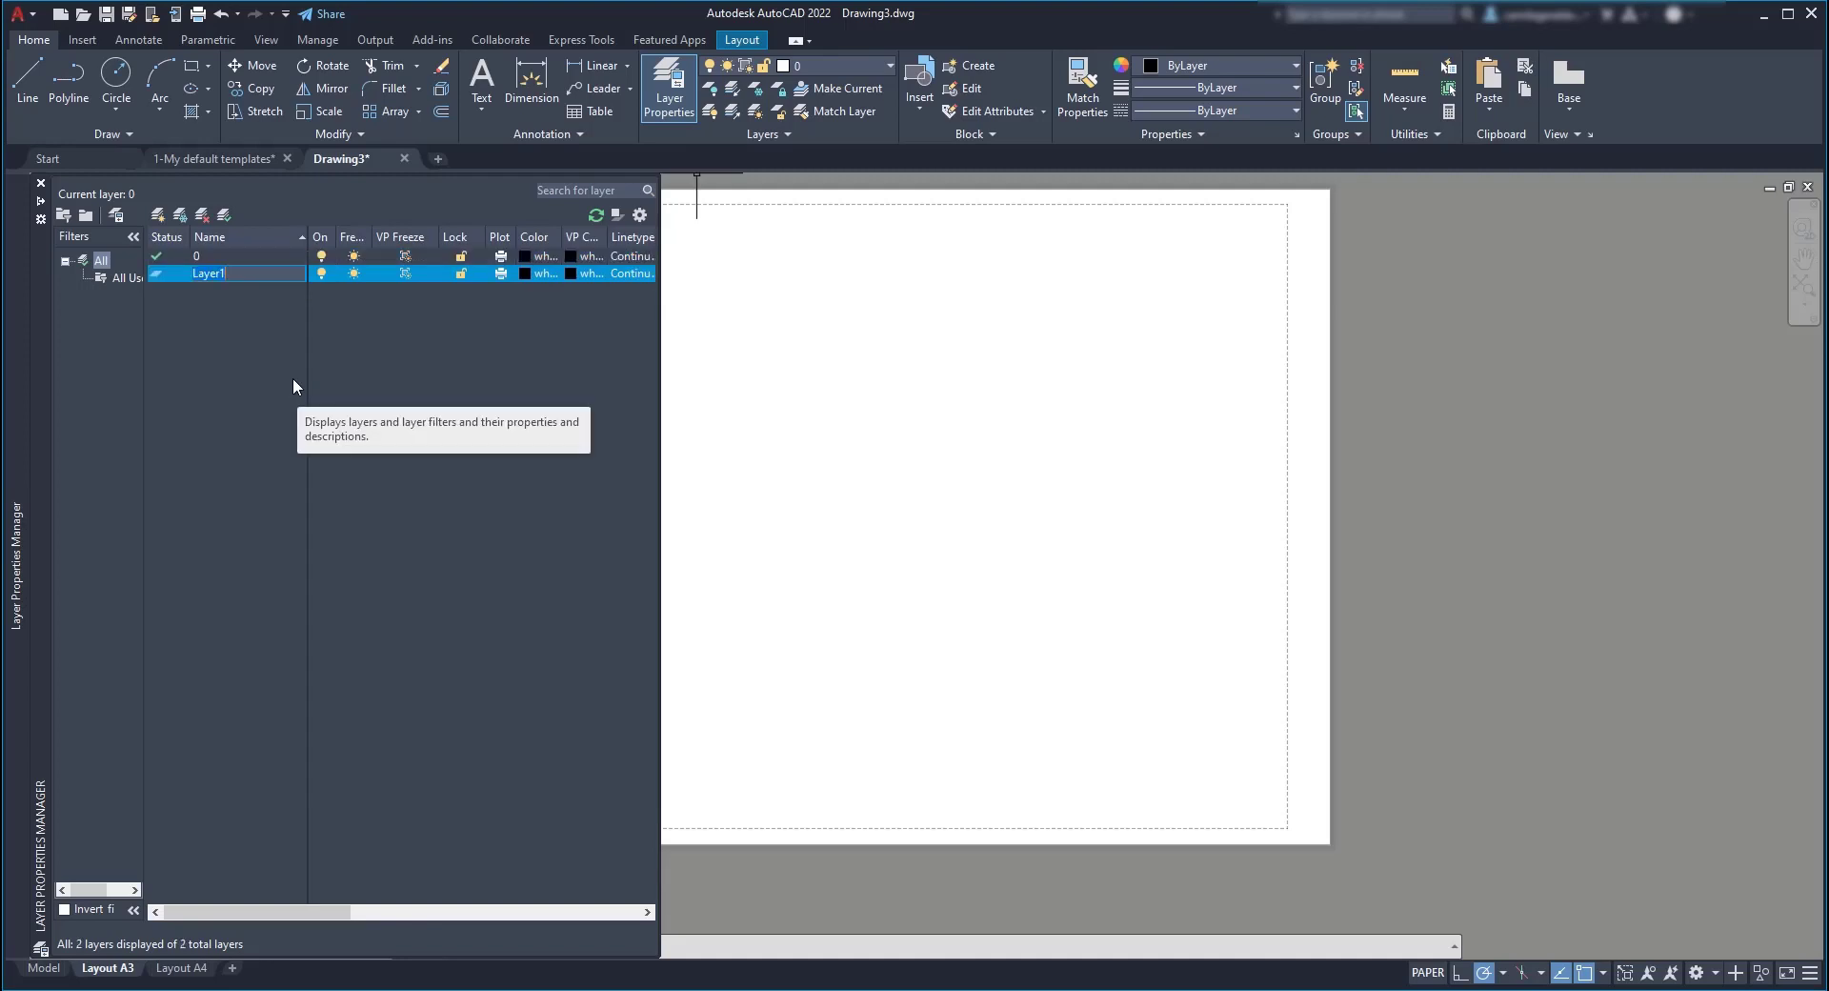
type("titleblock")
key("Return")
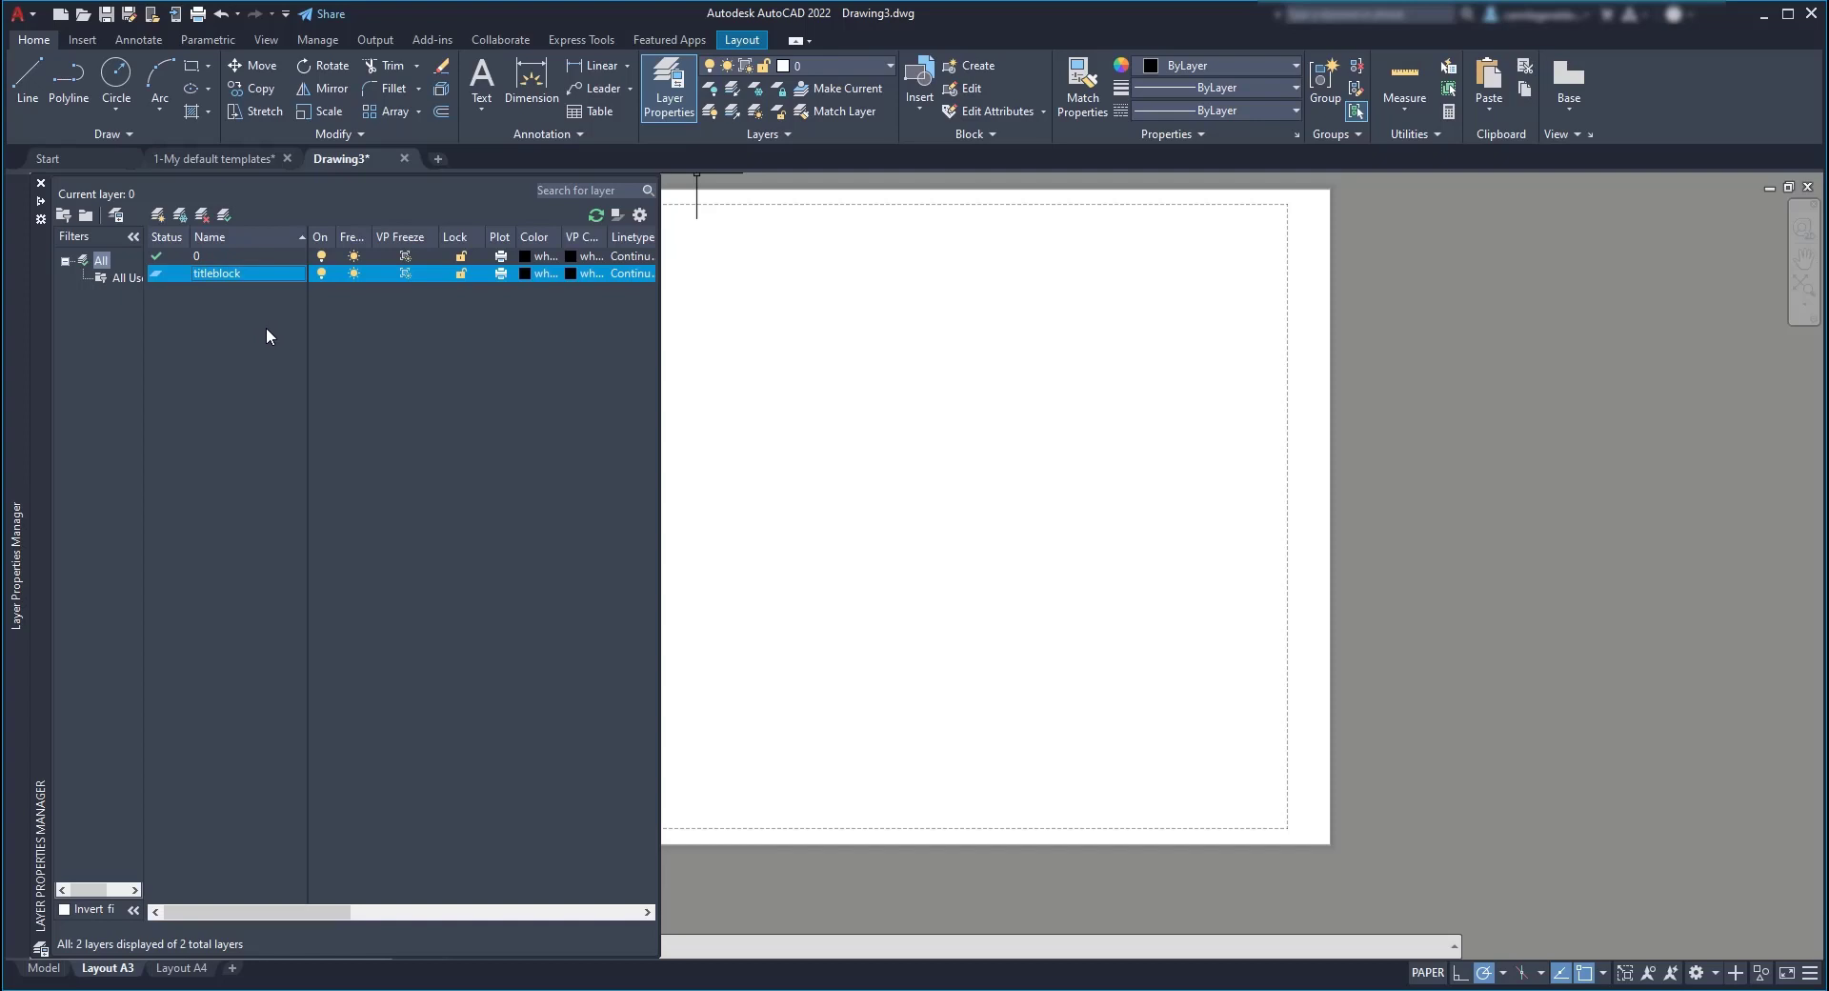
left_click(890, 357)
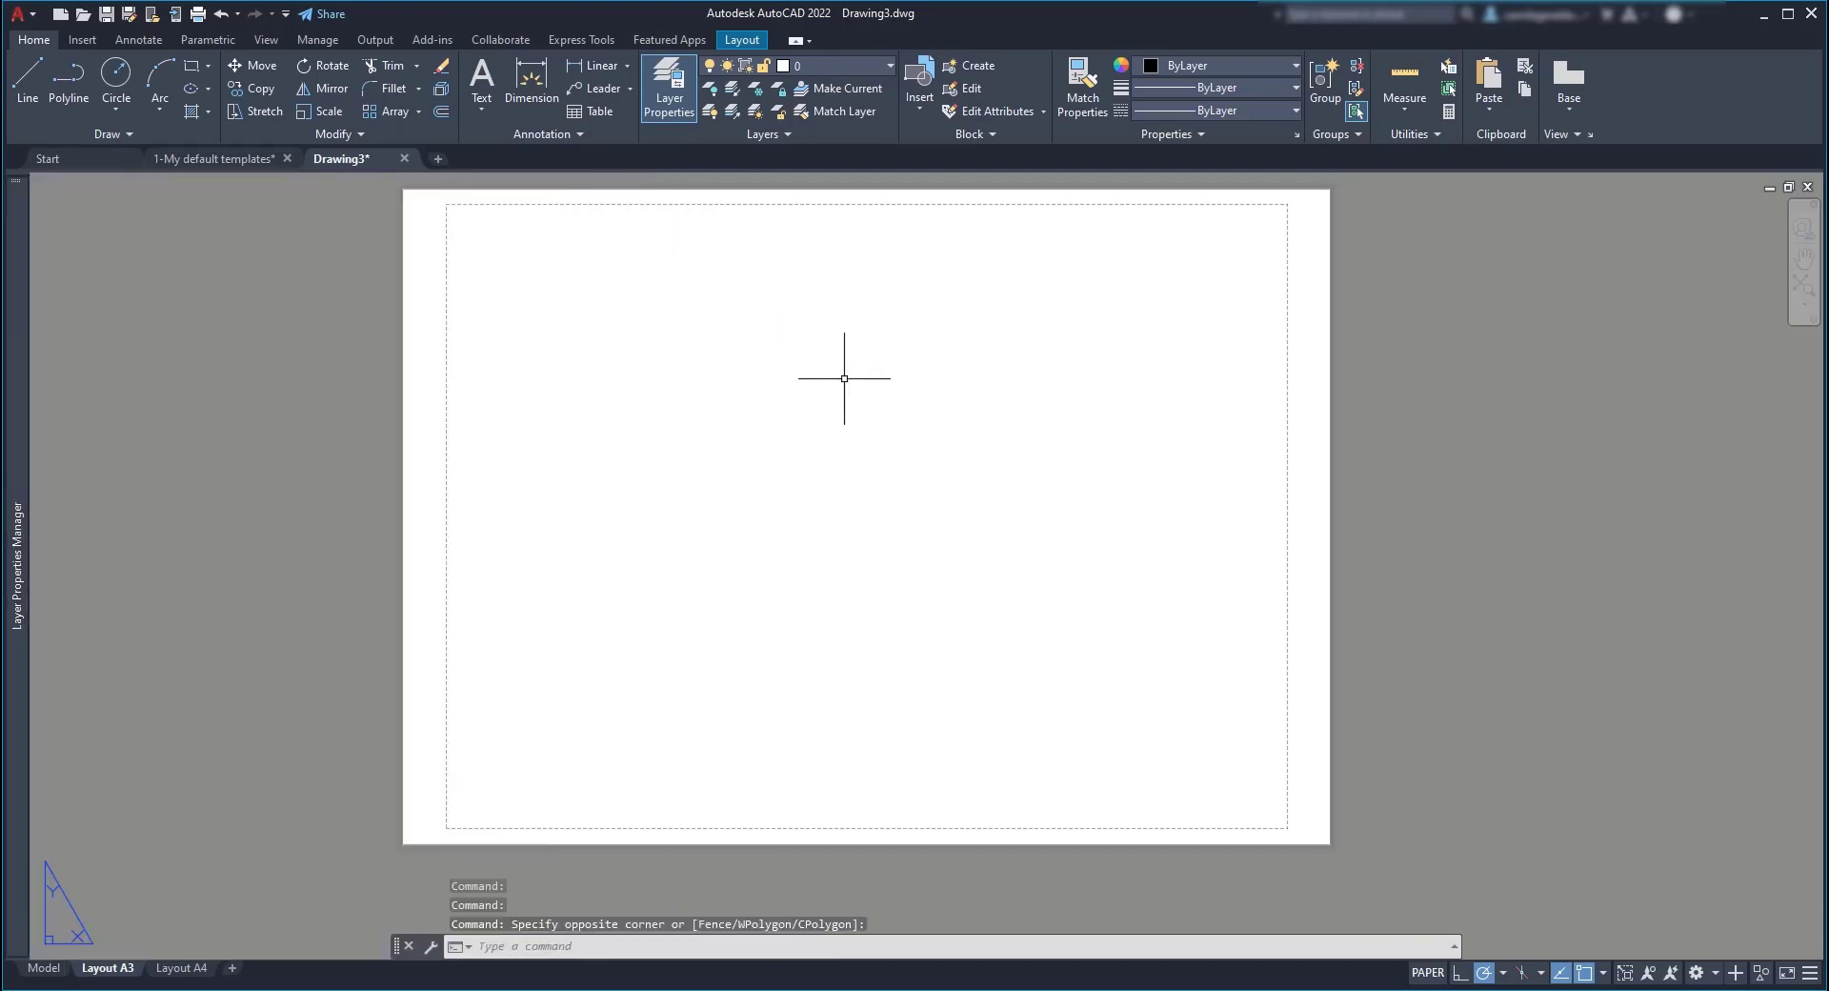
Step: Draw a 60 by 280 rectangle upward and leftward from the lower-right corner of the sheet's printable area
type("REC")
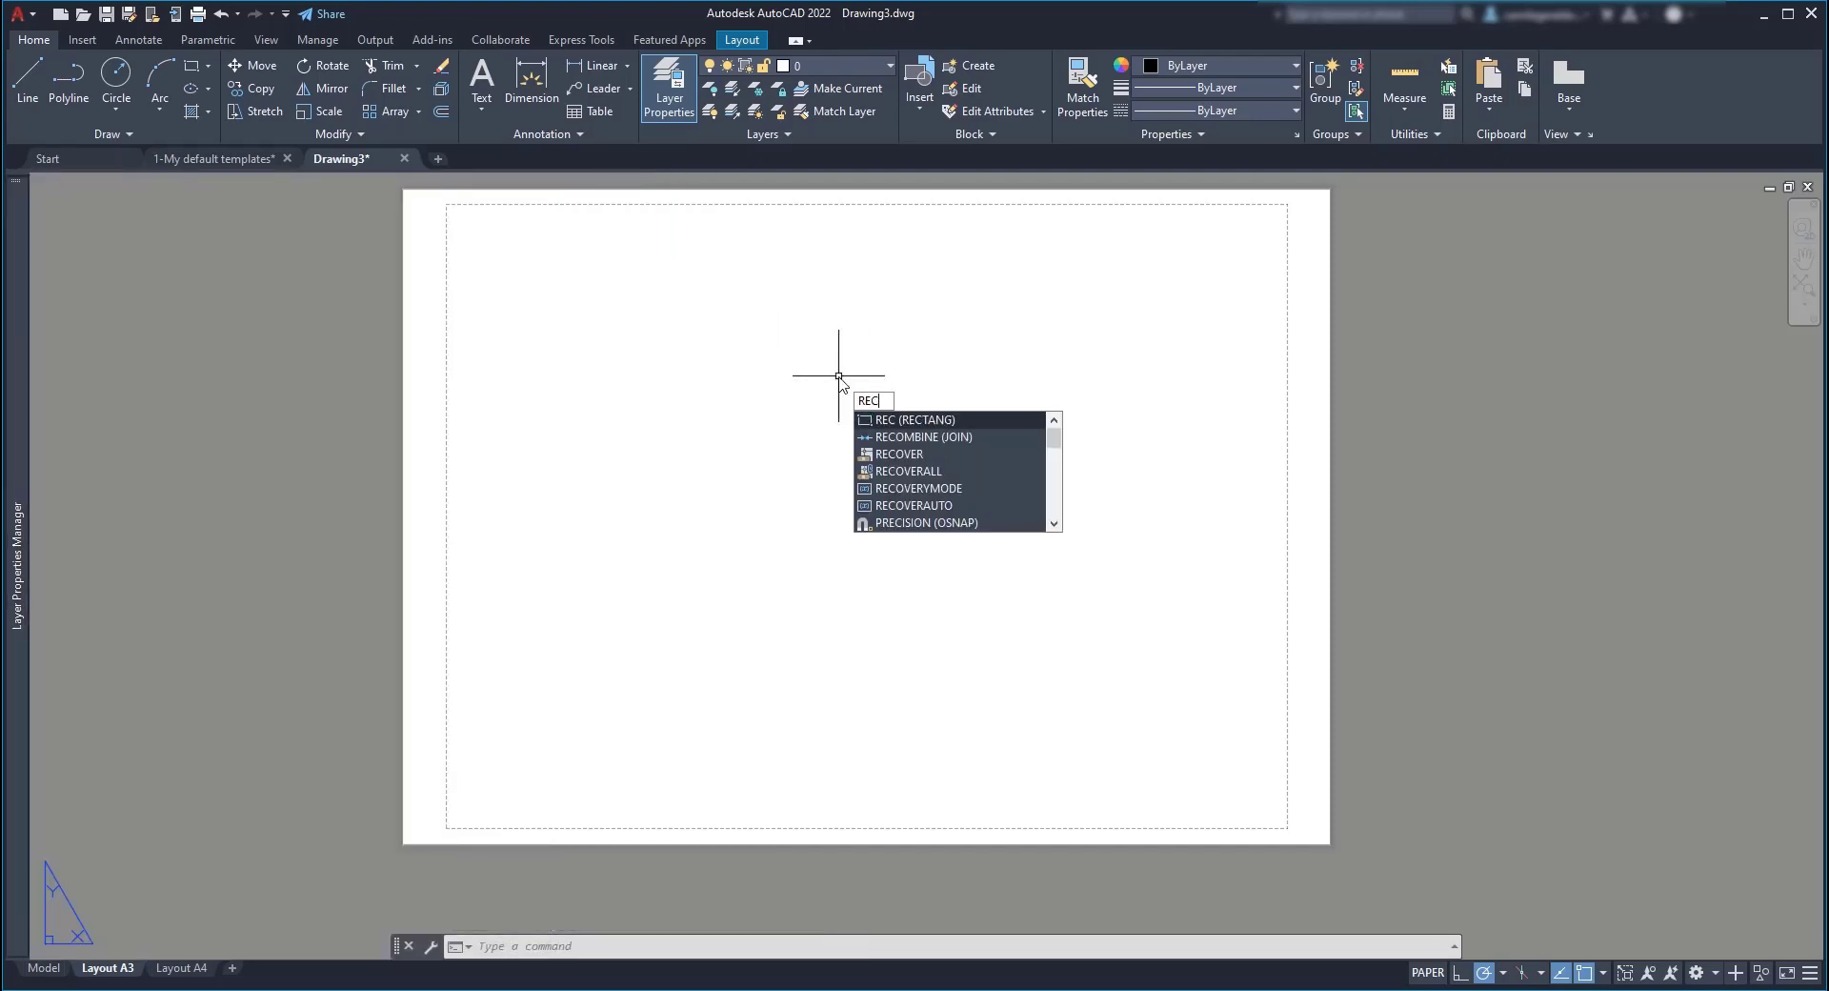
key("Return")
scroll(1273, 775, "up", 4)
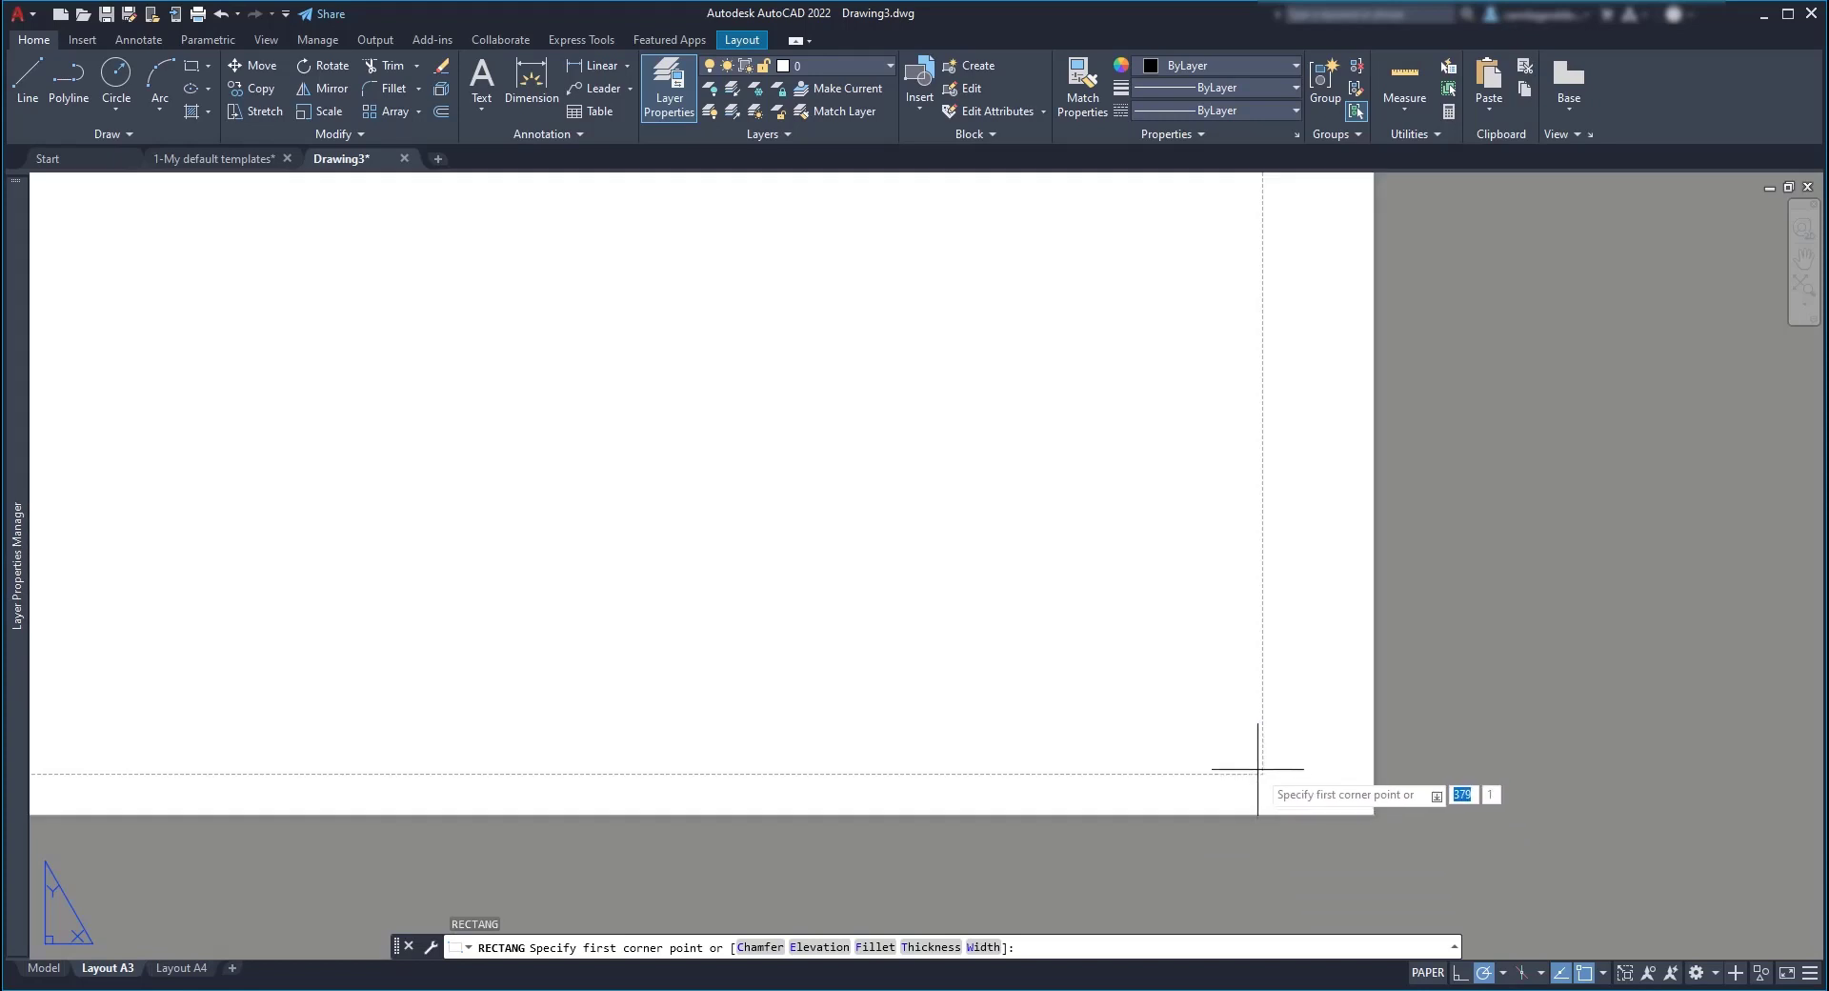
left_click(1260, 771)
scroll(1257, 768, "down", 5)
scroll(1171, 391, "up", 2)
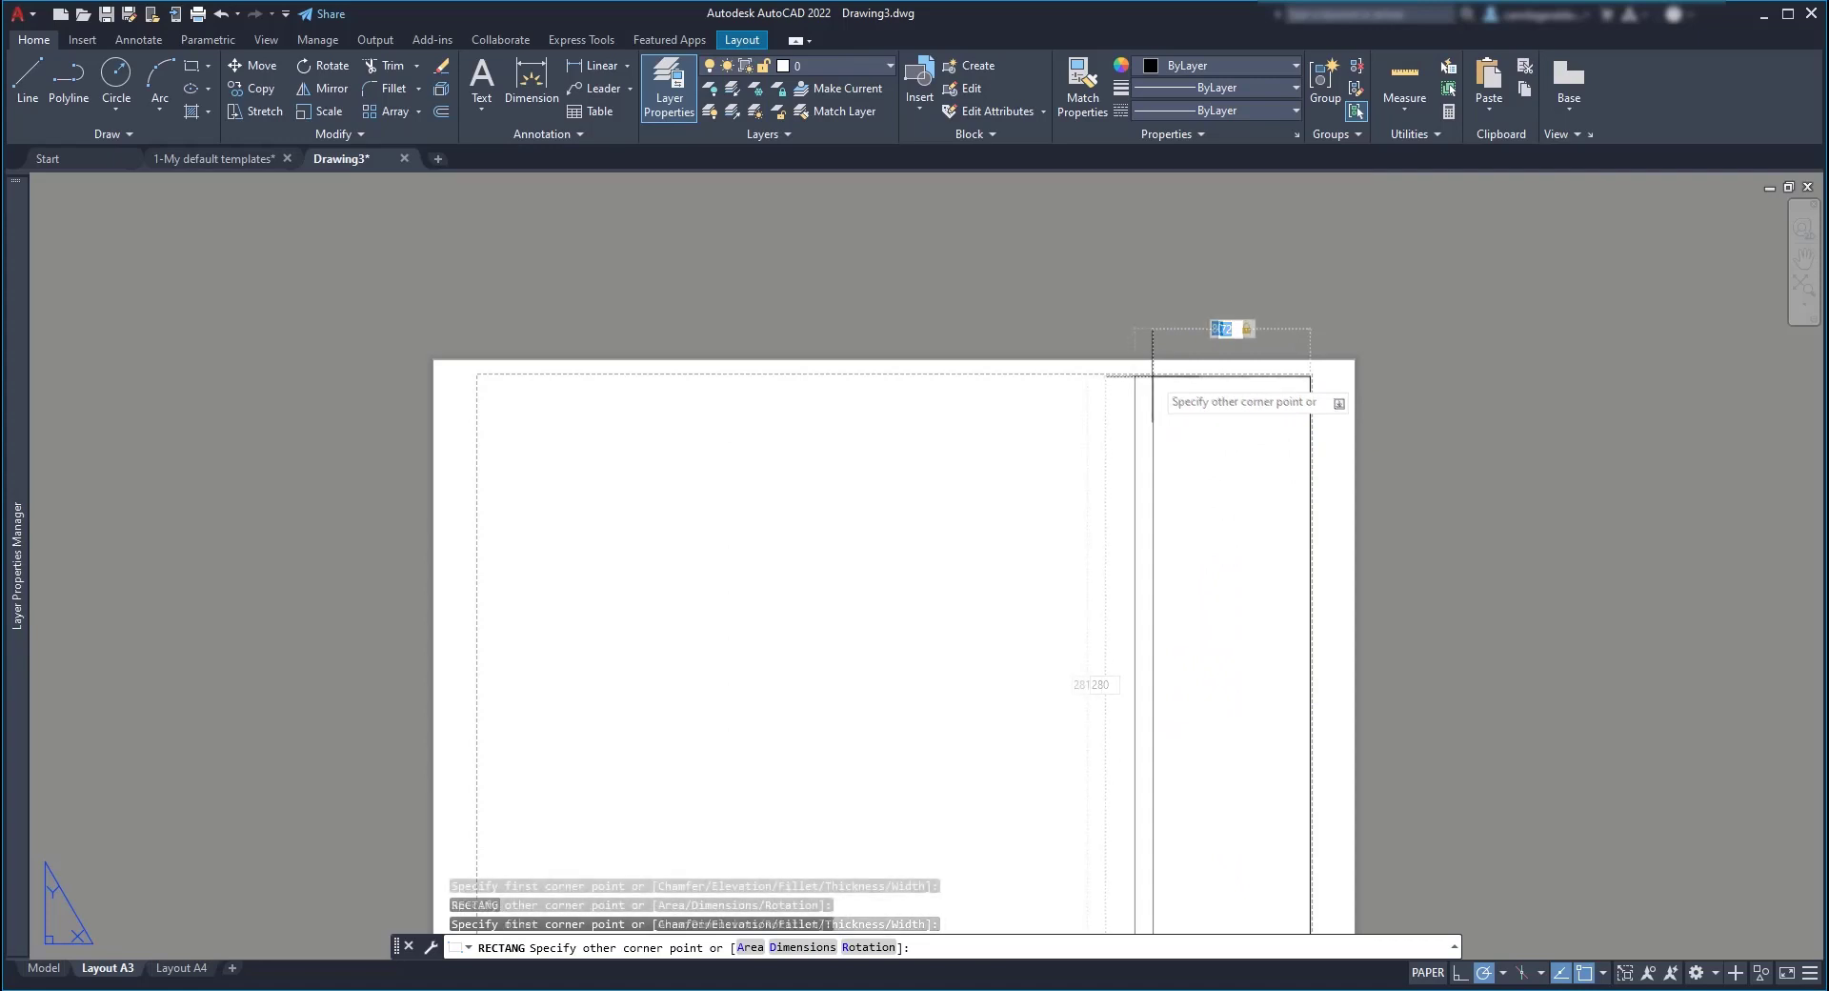
type("60")
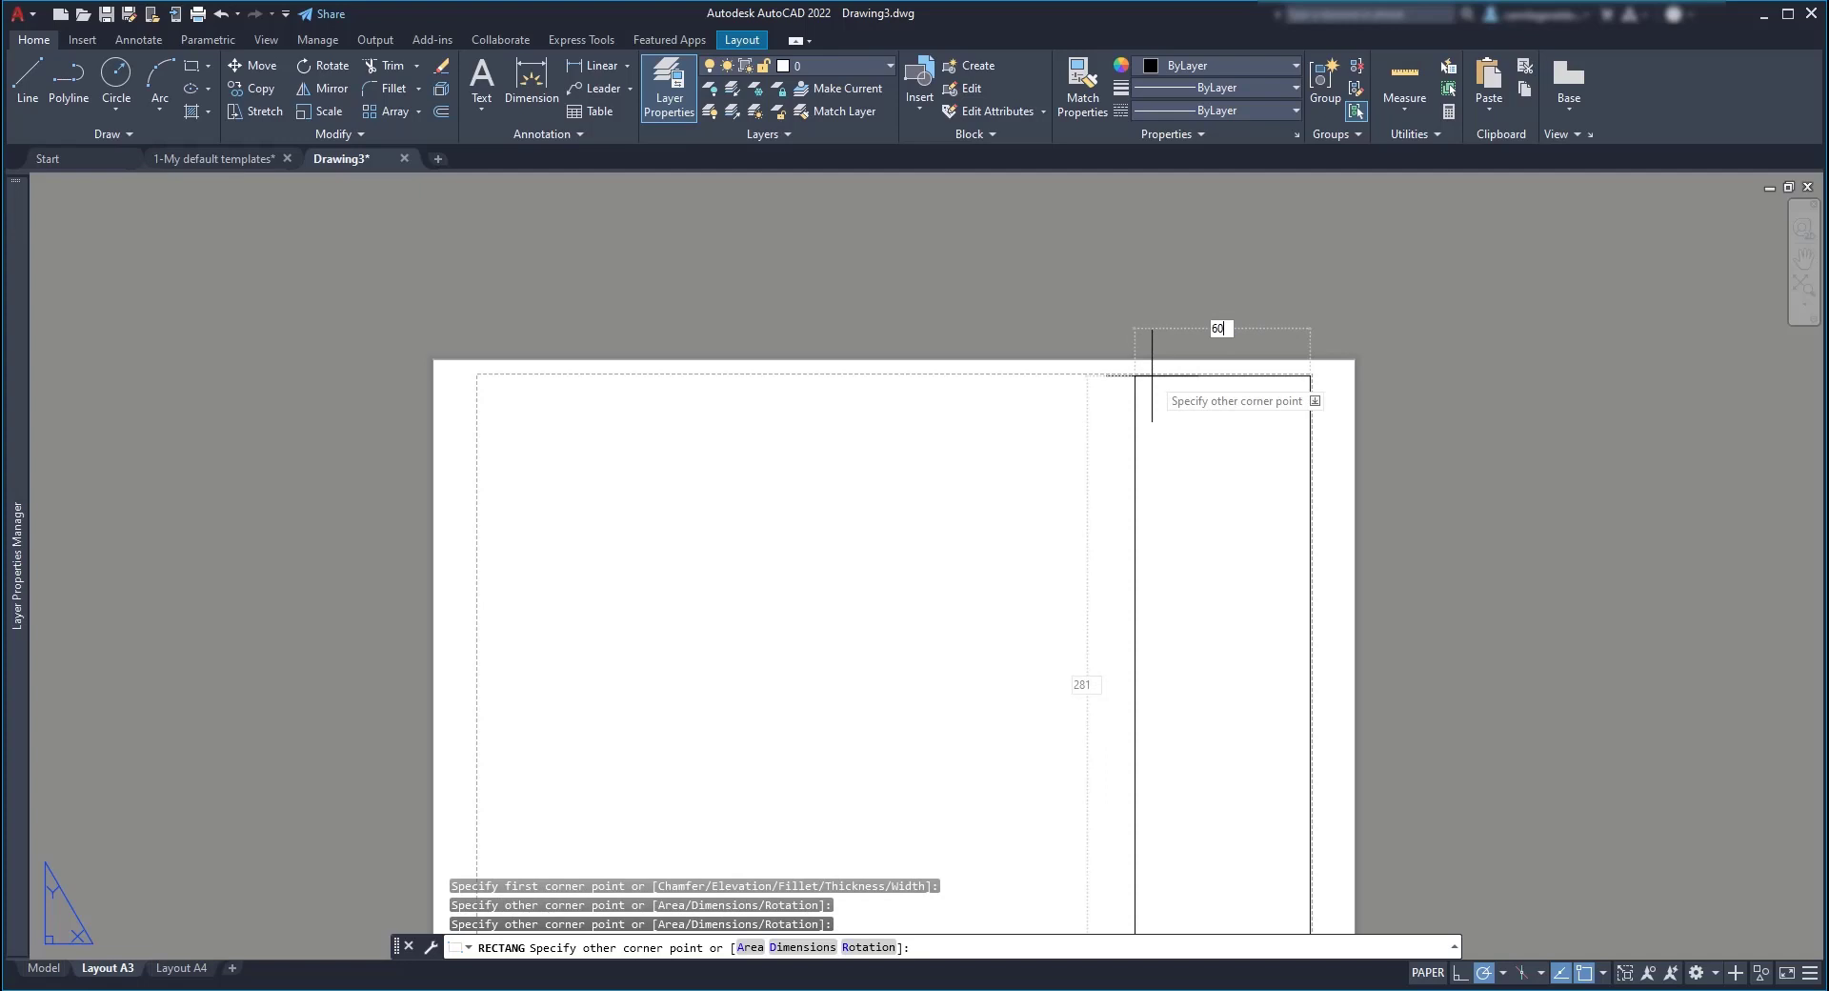
key("Tab")
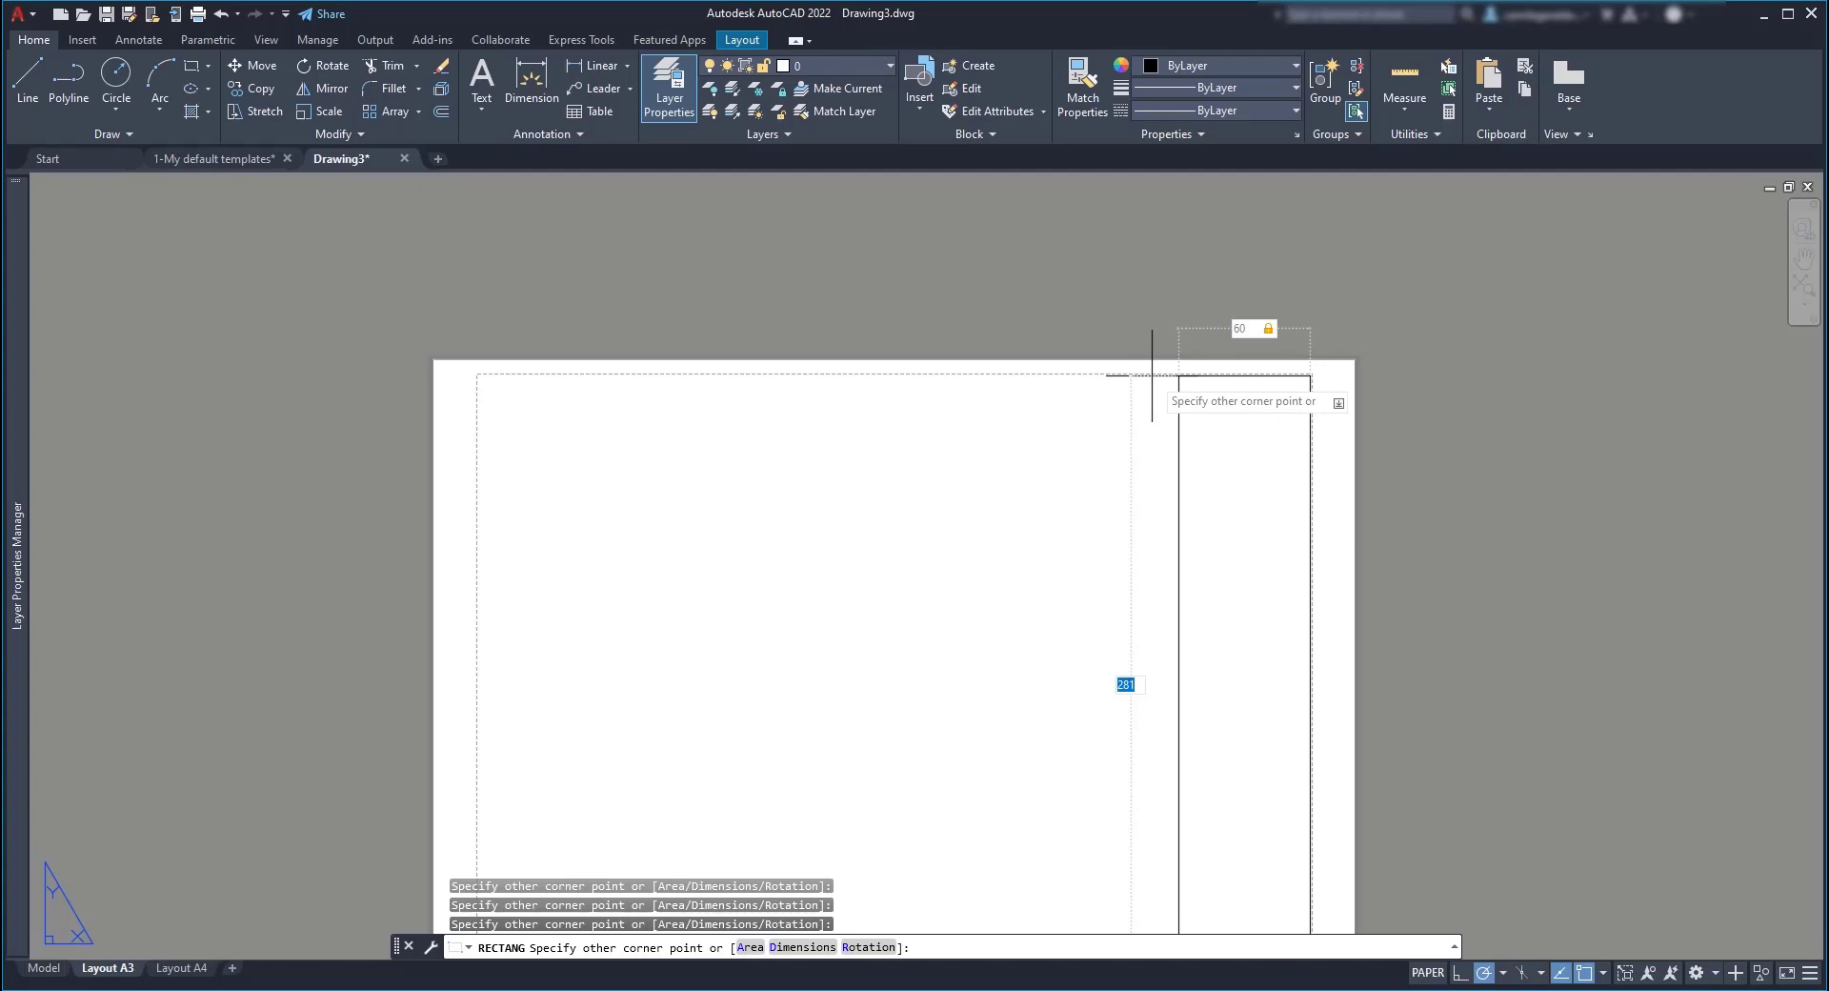
type("280")
key("Return")
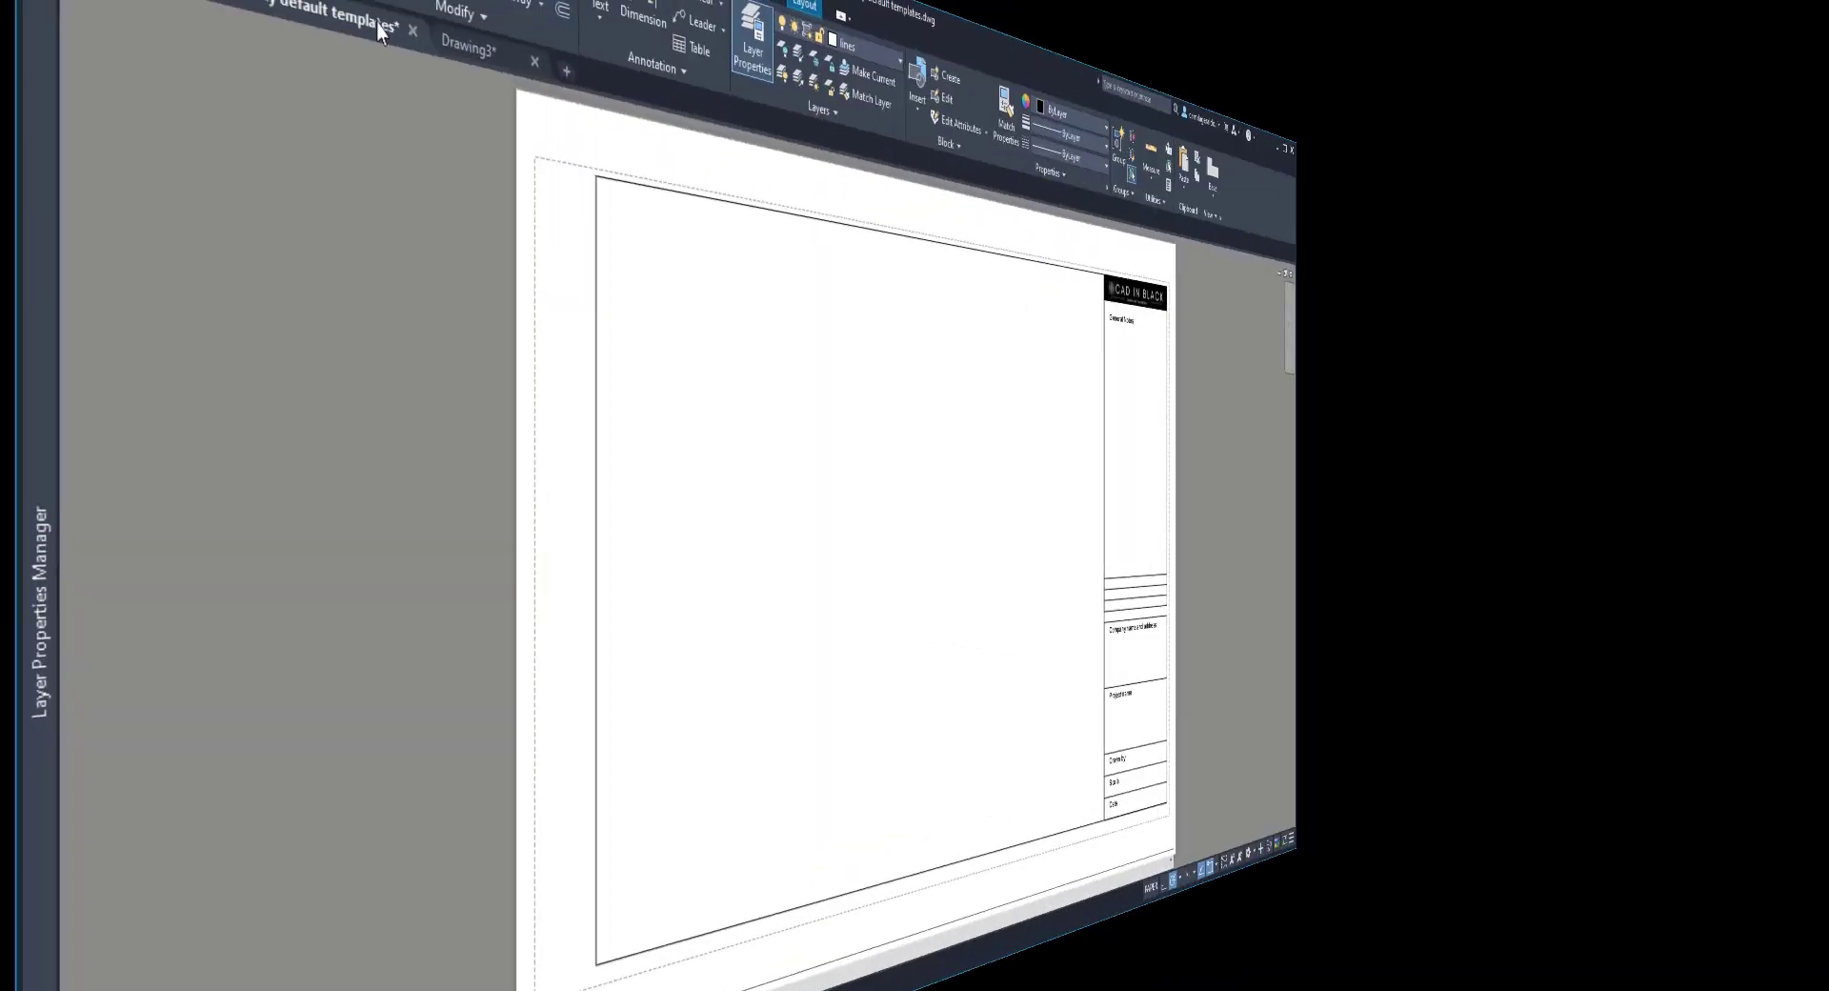
Step: Make titleblock the current layer and assign the tall rectangle to it
left_click(267, 162)
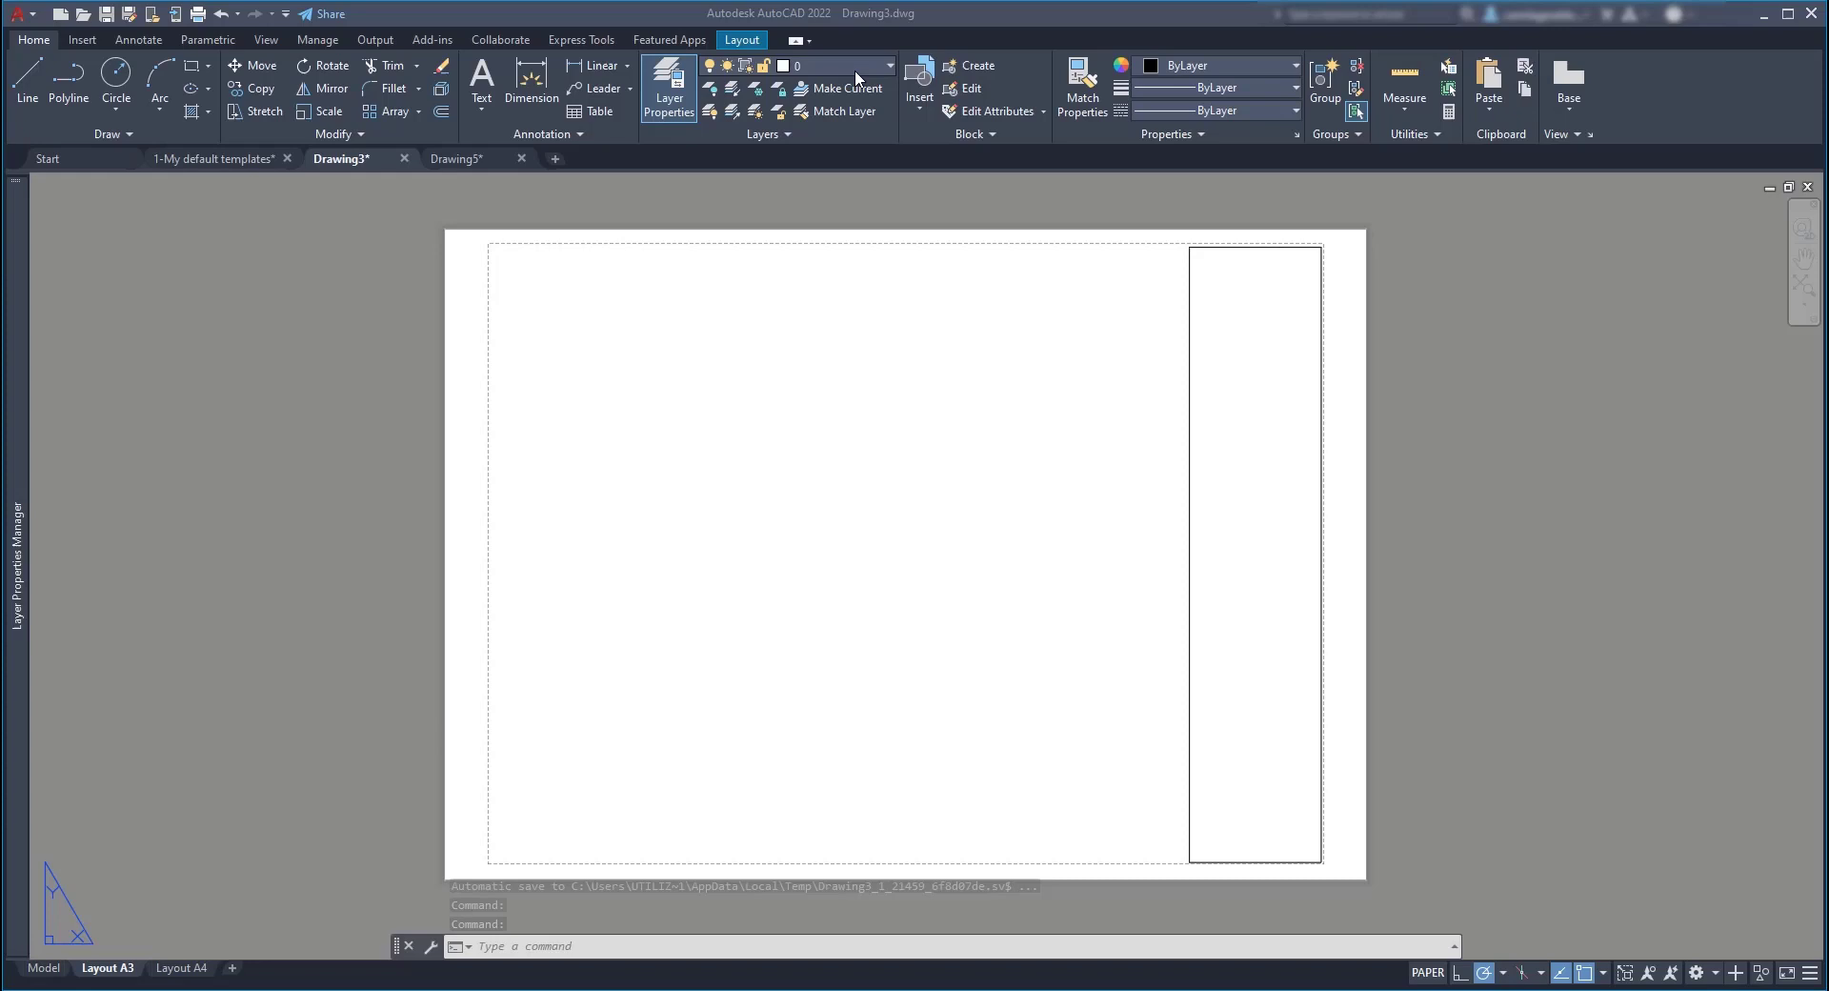
left_click(879, 63)
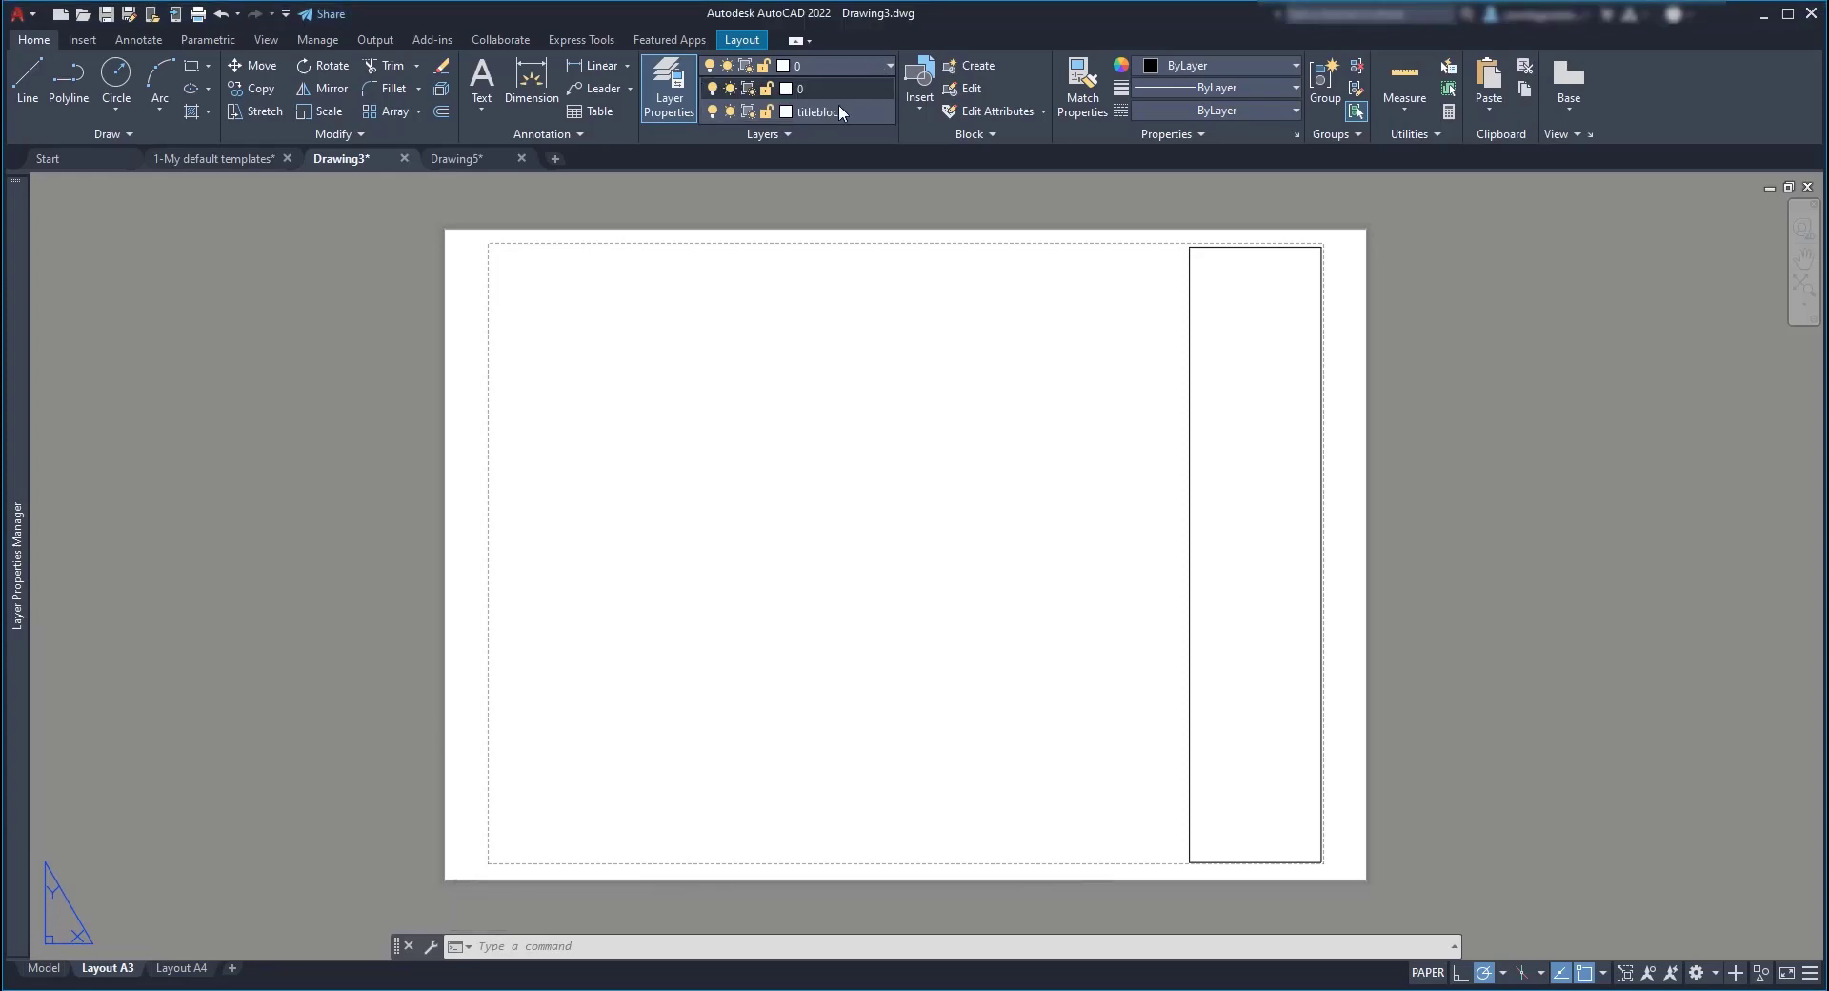
left_click(826, 105)
left_click(968, 342)
left_click(972, 334)
left_click(1238, 246)
left_click(854, 66)
left_click(813, 111)
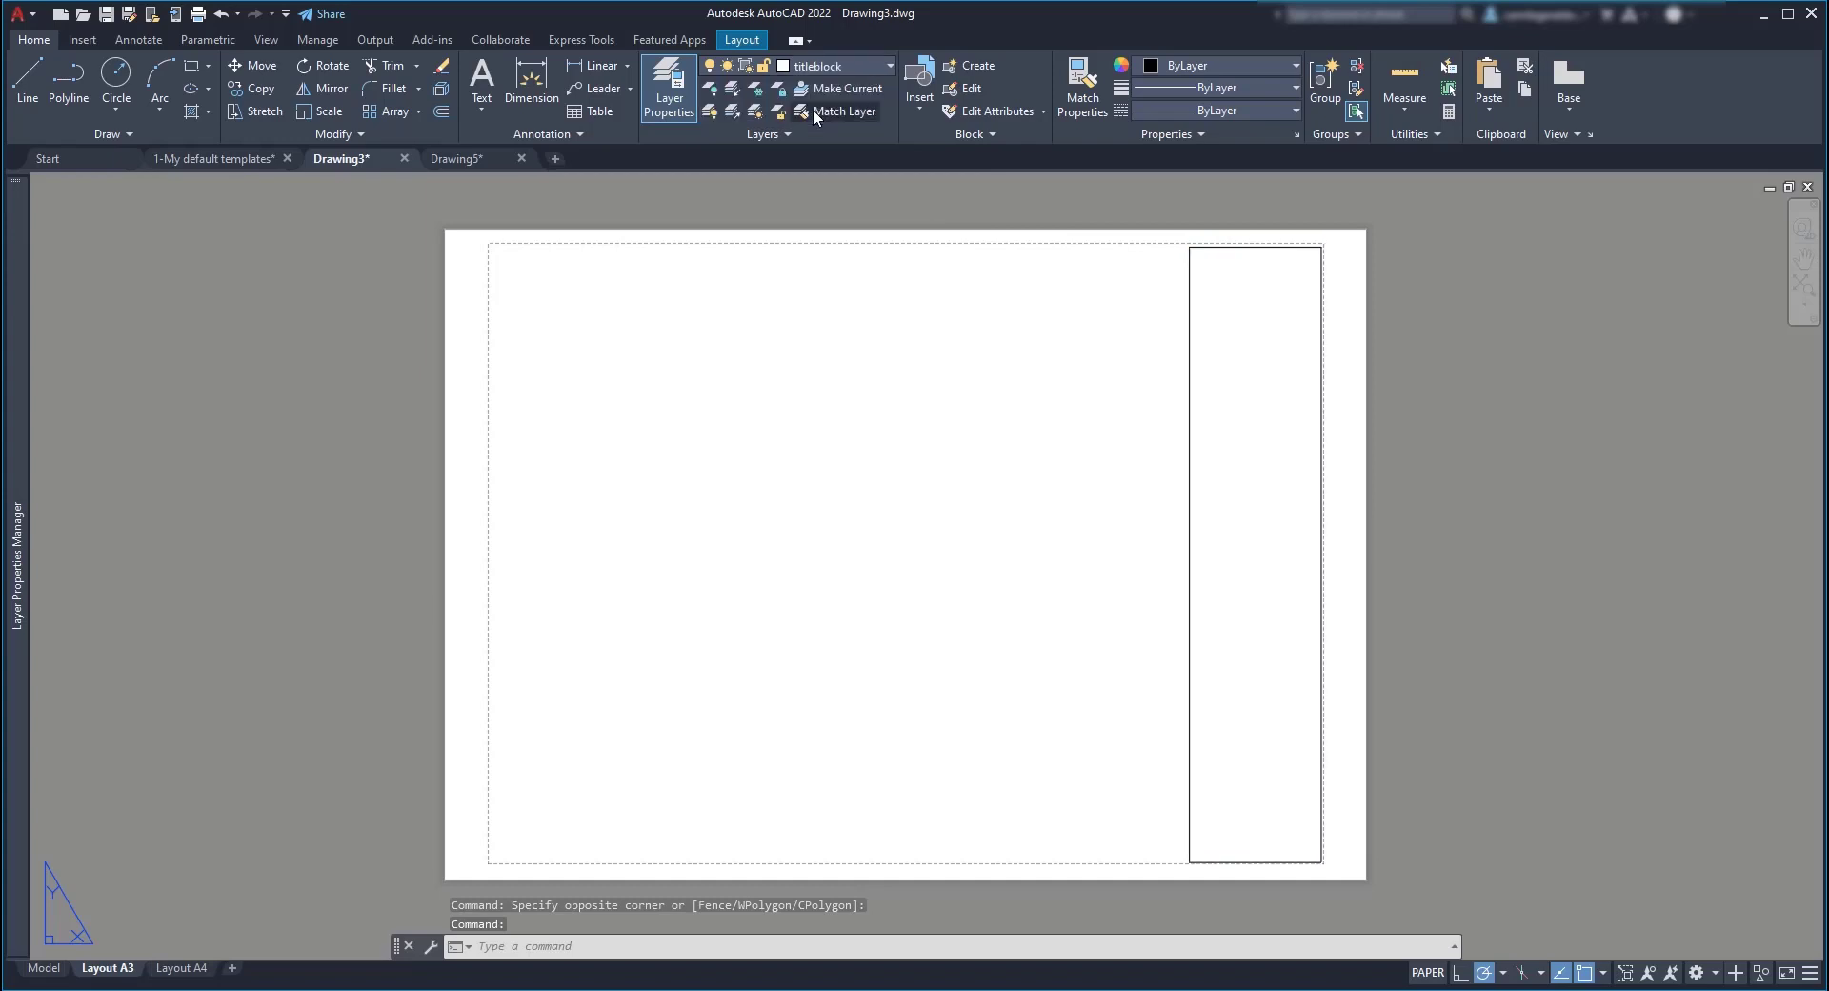
key("Escape")
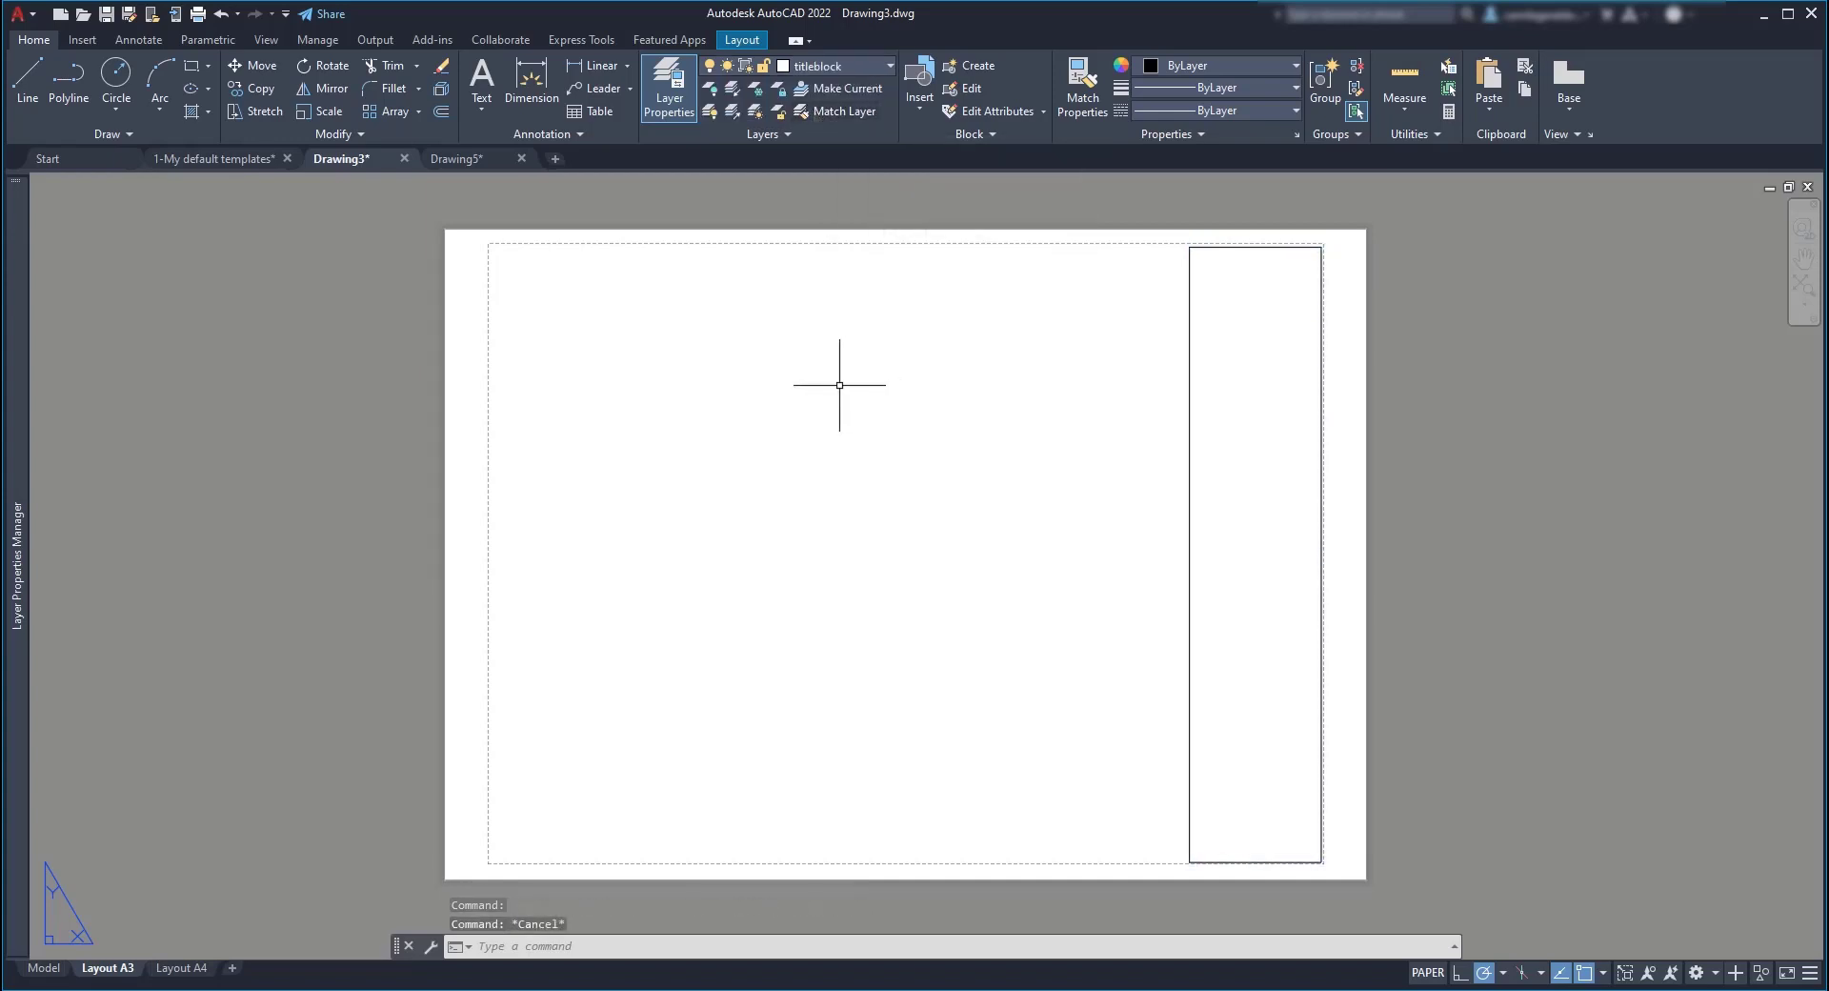
Step: Explode the tall title block rectangle into separate lines
left_click(1216, 244)
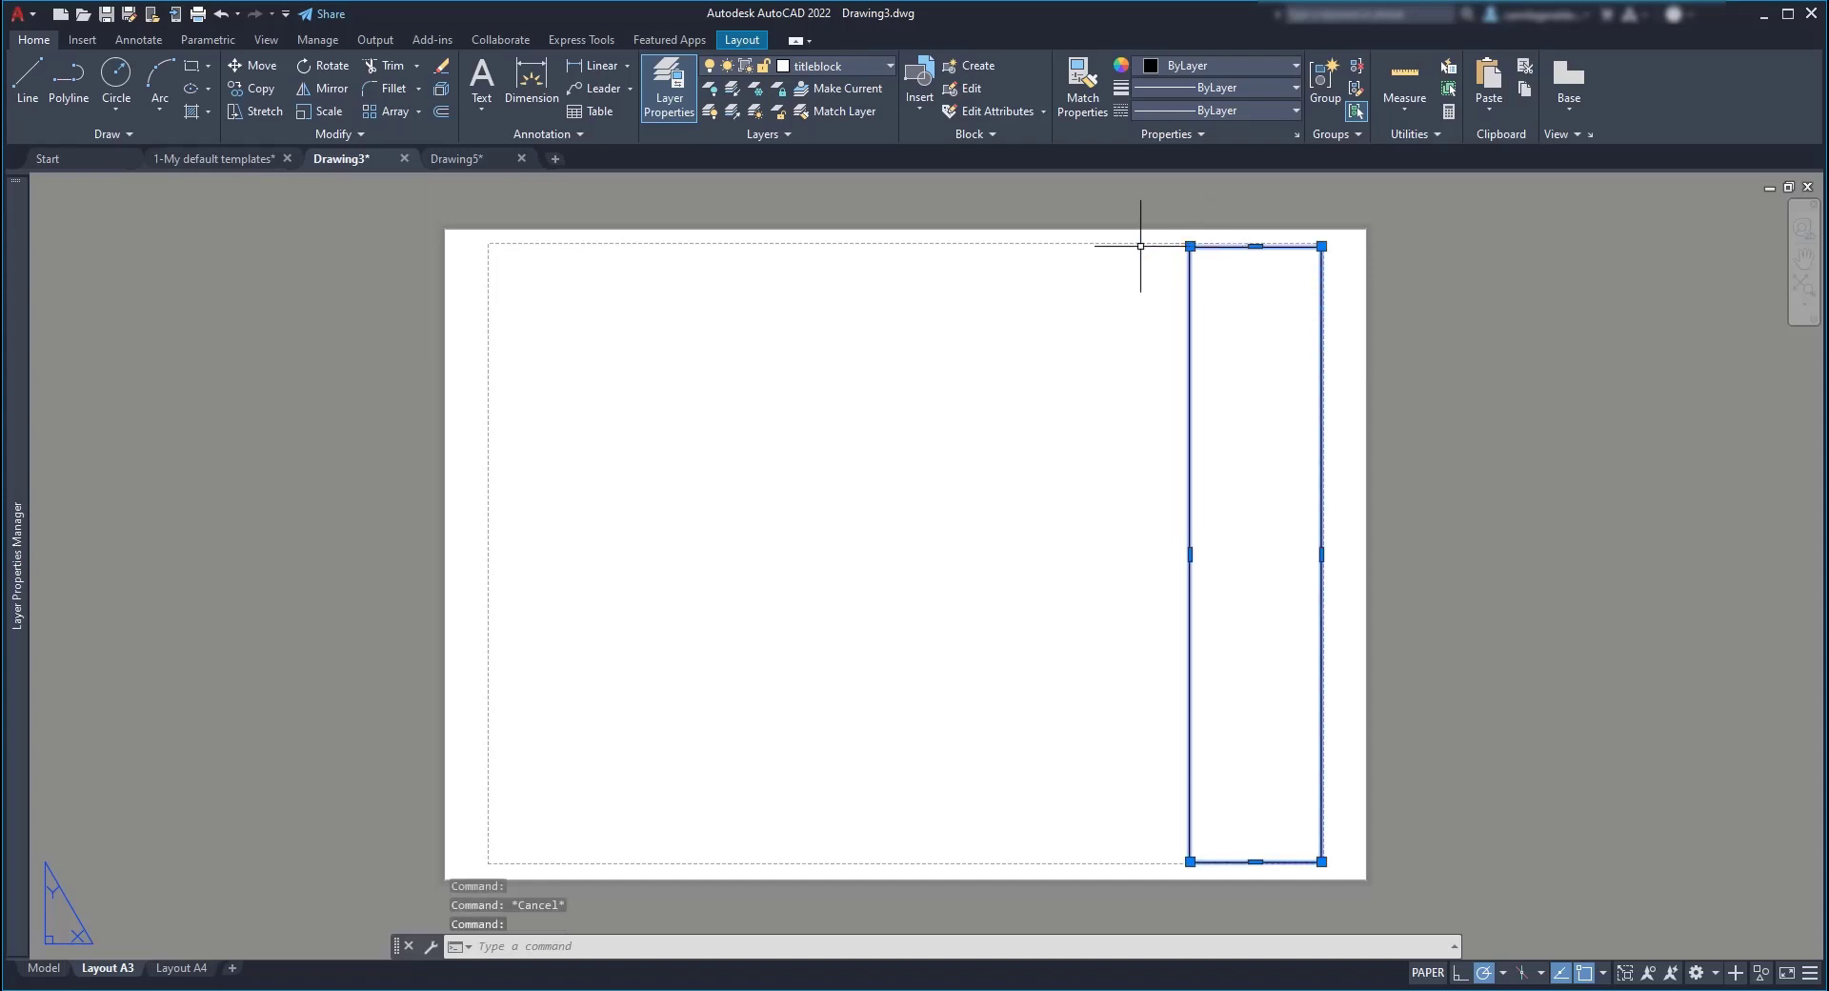
type("x")
key("Return")
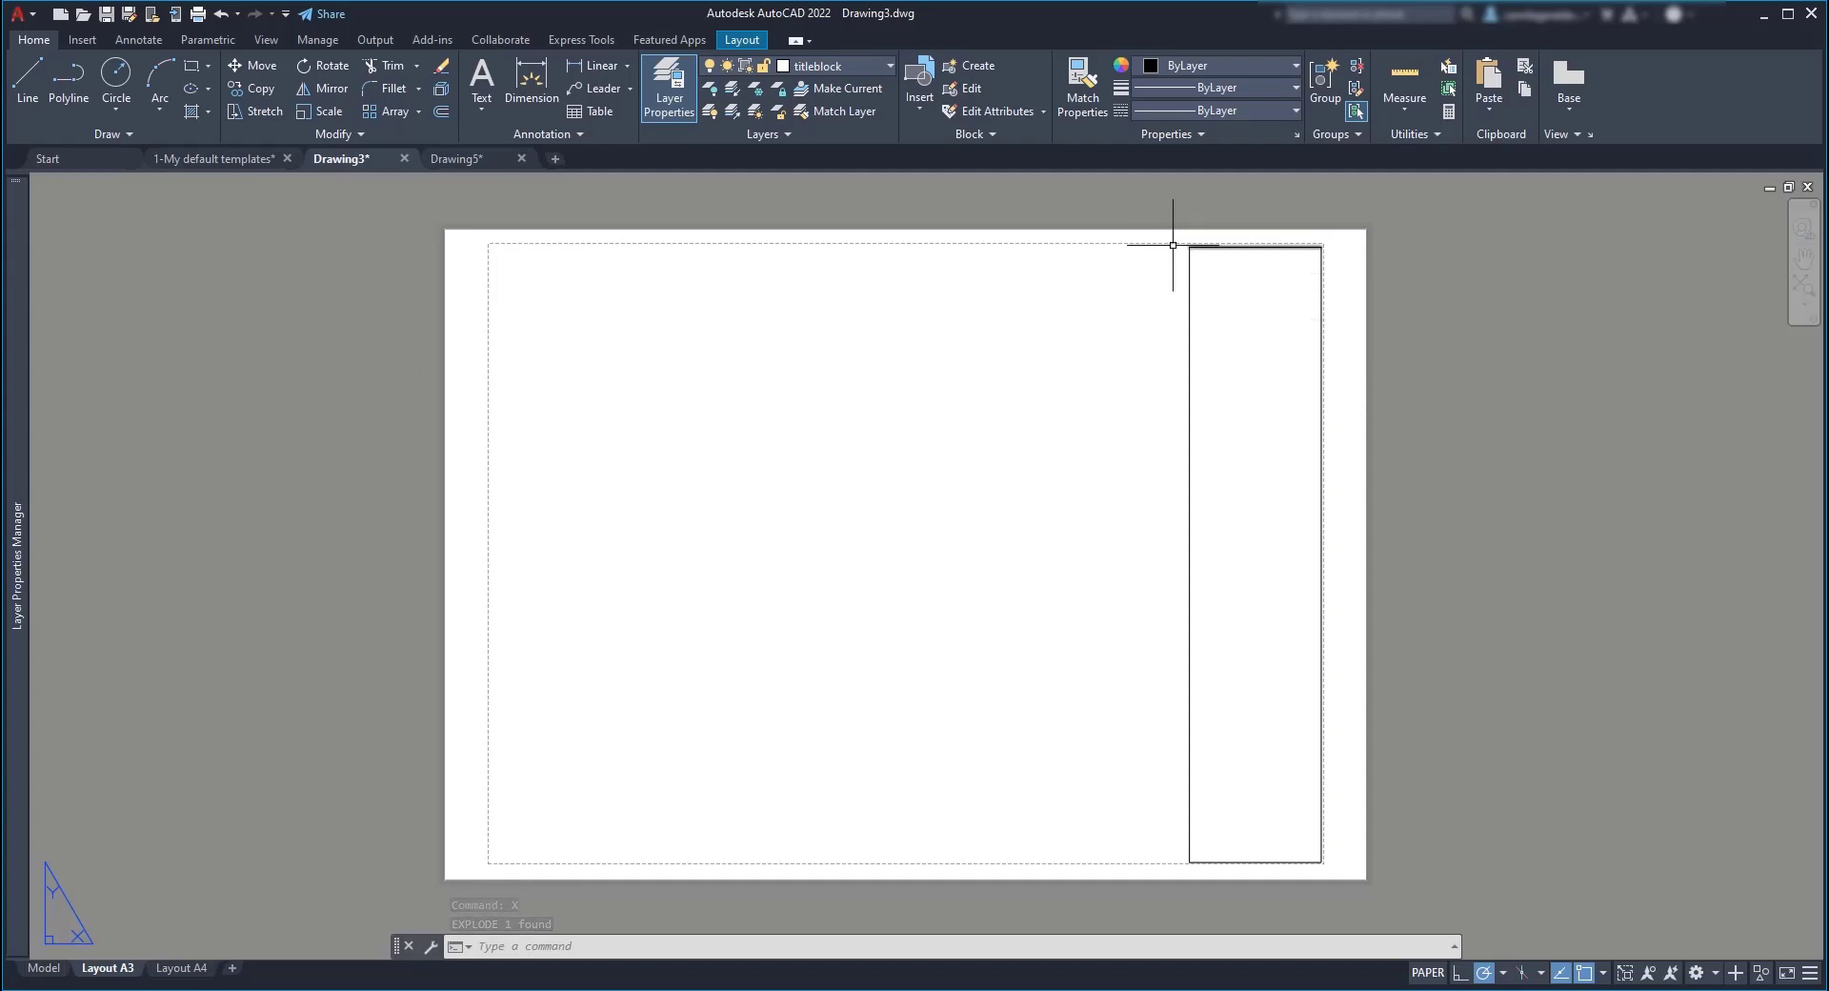
Step: Offset the title block's top edge 180 downward as a horizontal divider, using the Through option
left_click(441, 115)
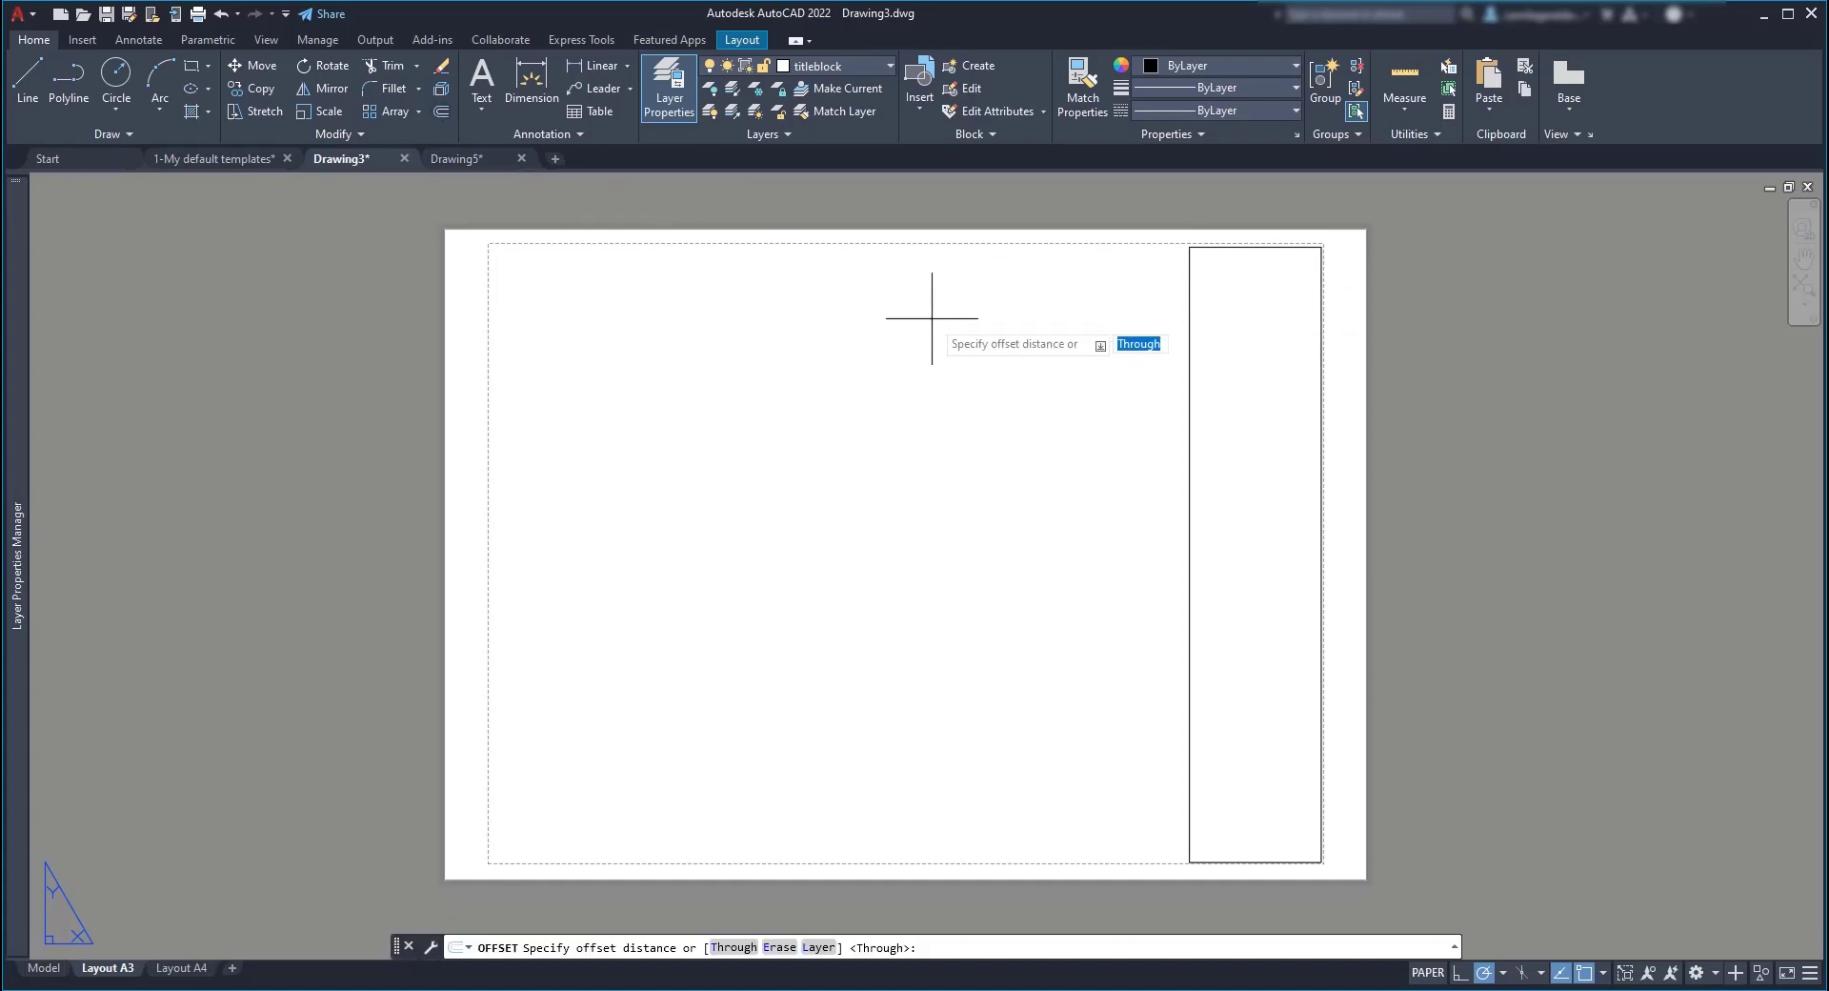
key("Return")
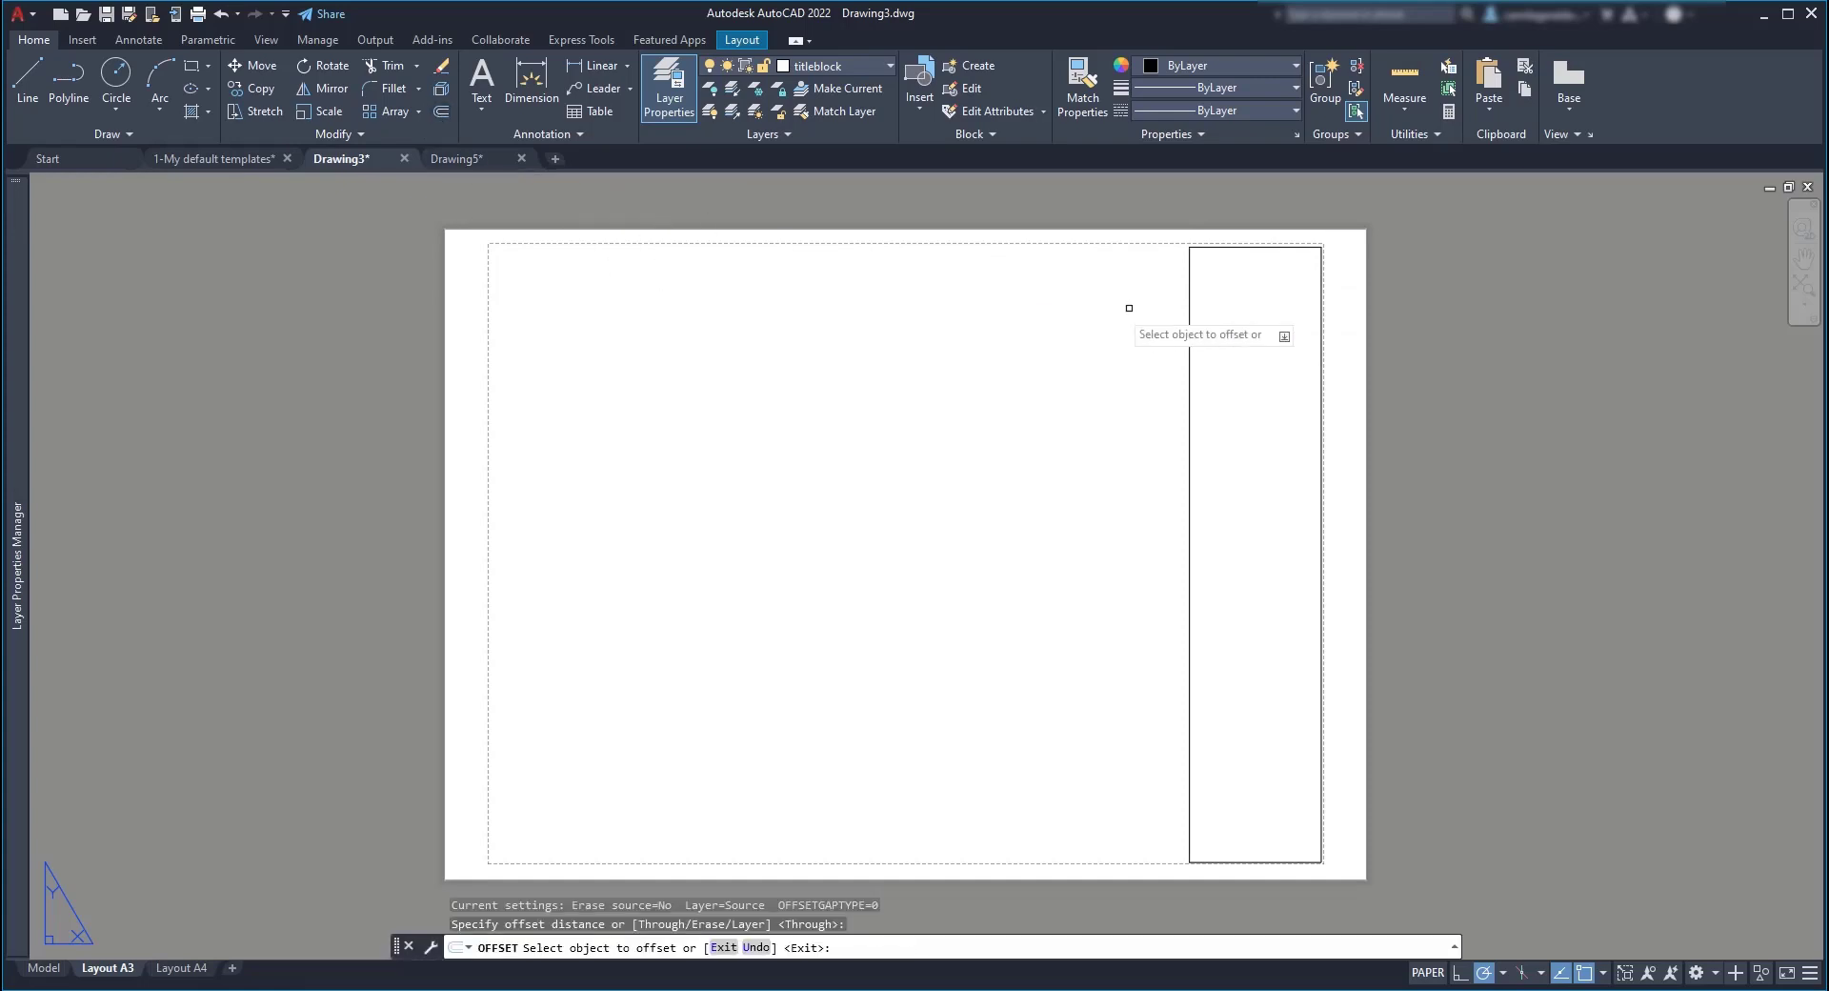
left_click(1272, 247)
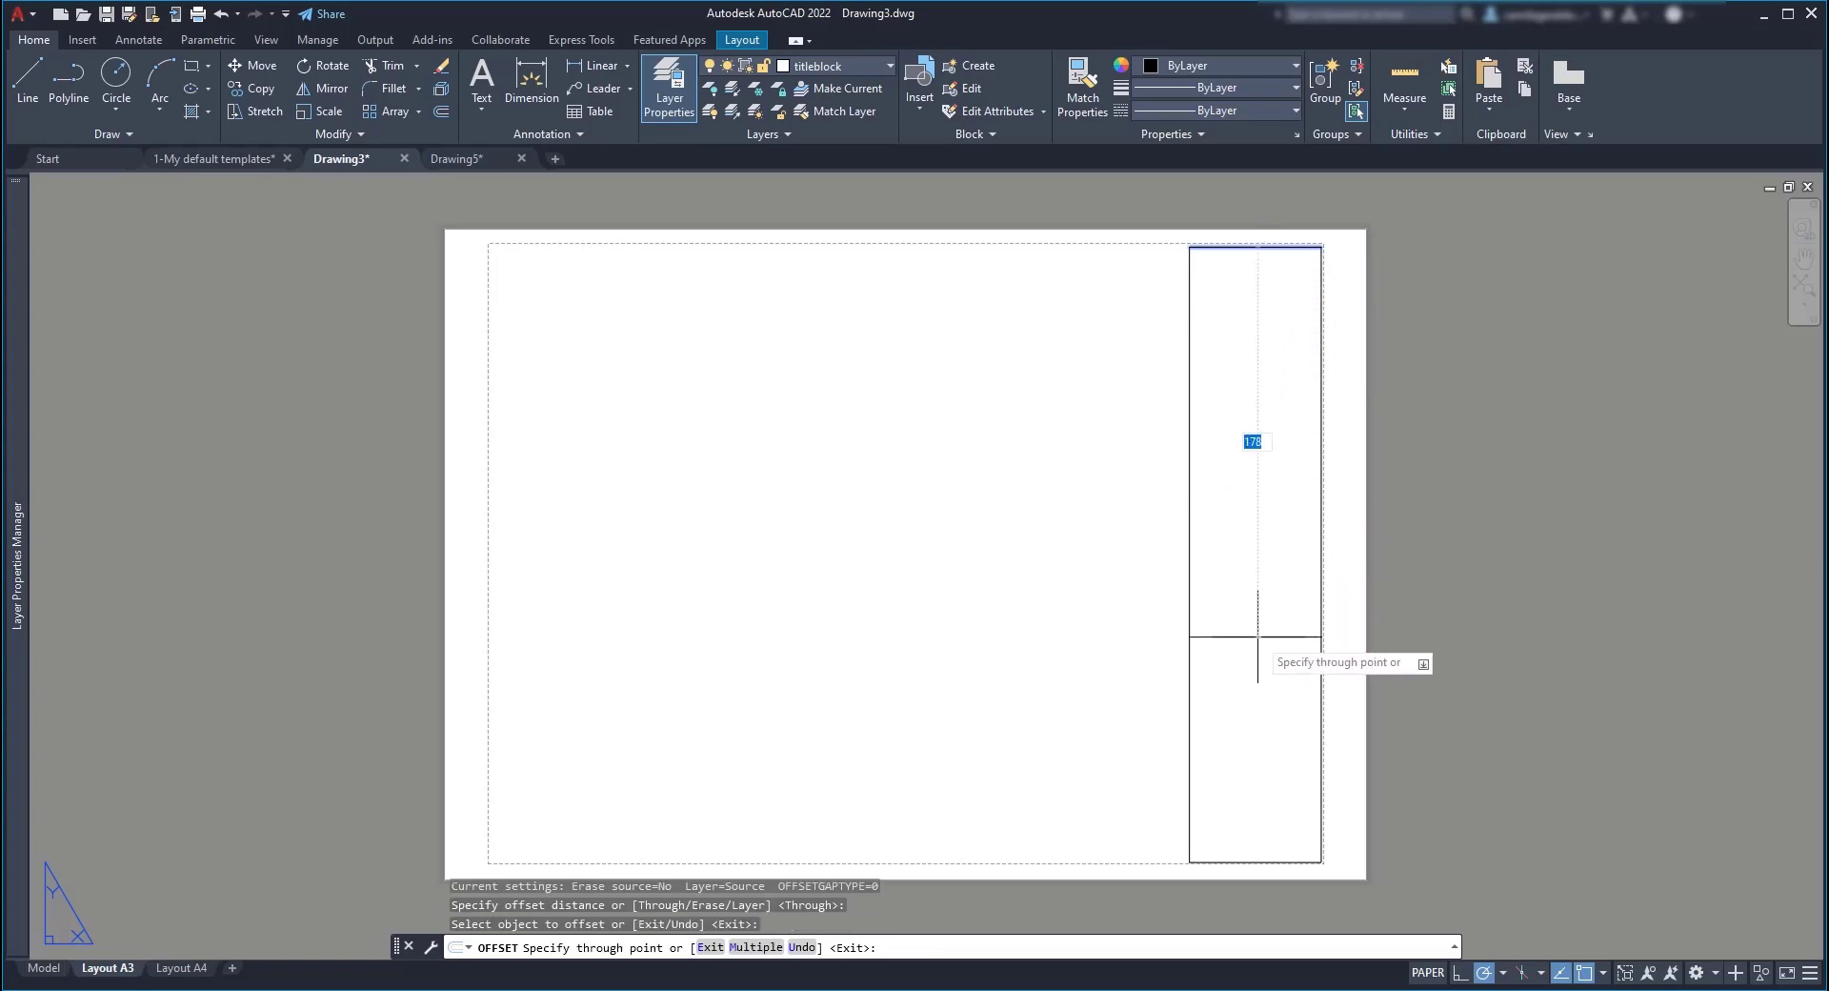
type("180")
key("Return")
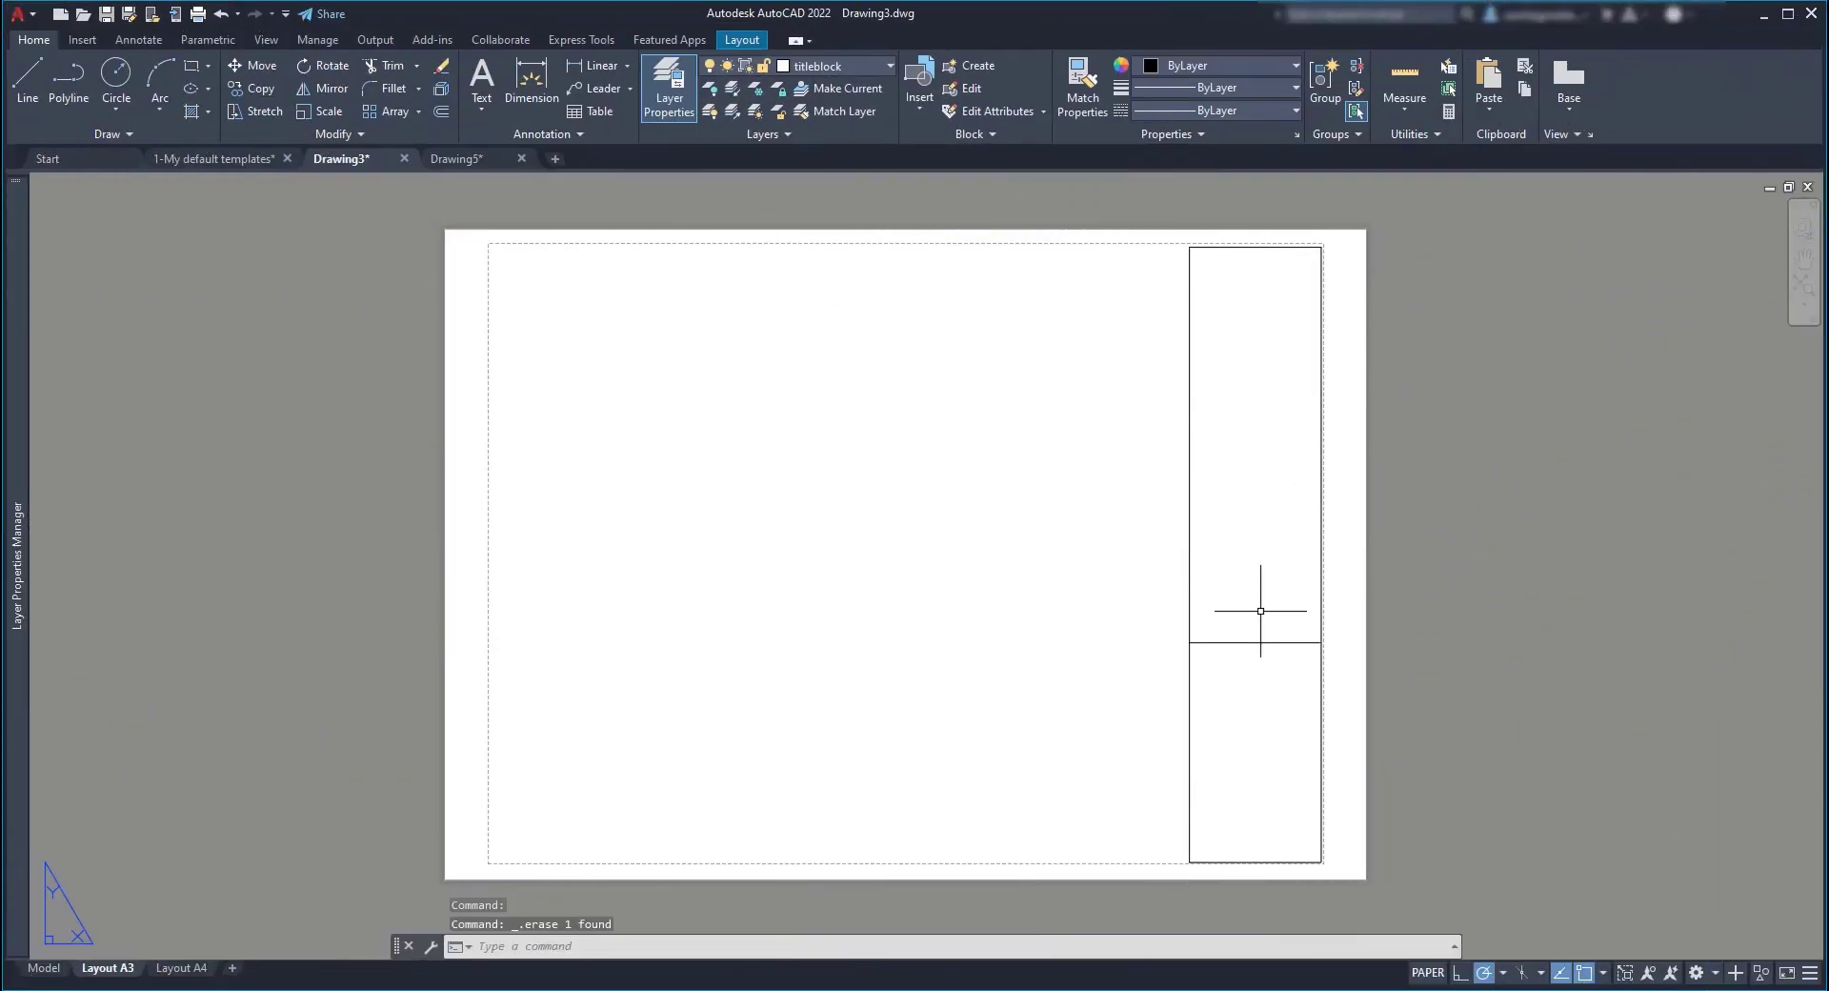
Step: Offset the horizontal divider upward four times in succession at a distance of 5 to form stacked rows
type("o")
key("Return")
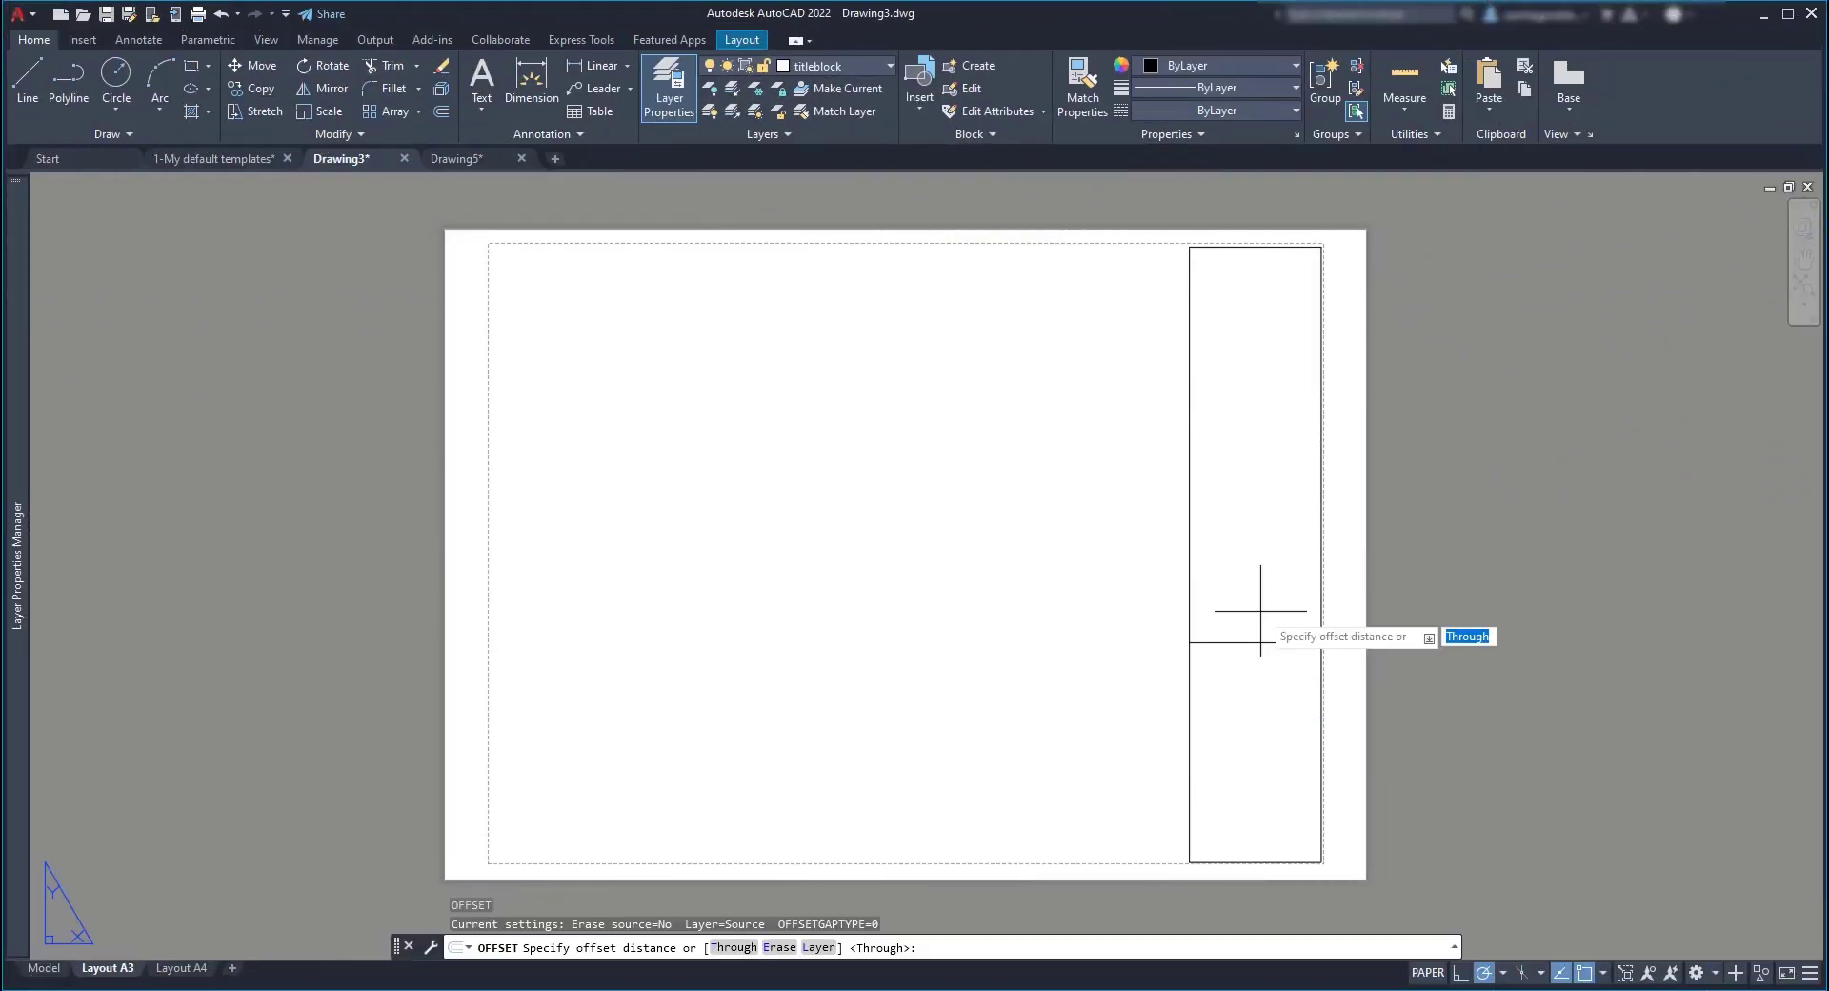
type("5")
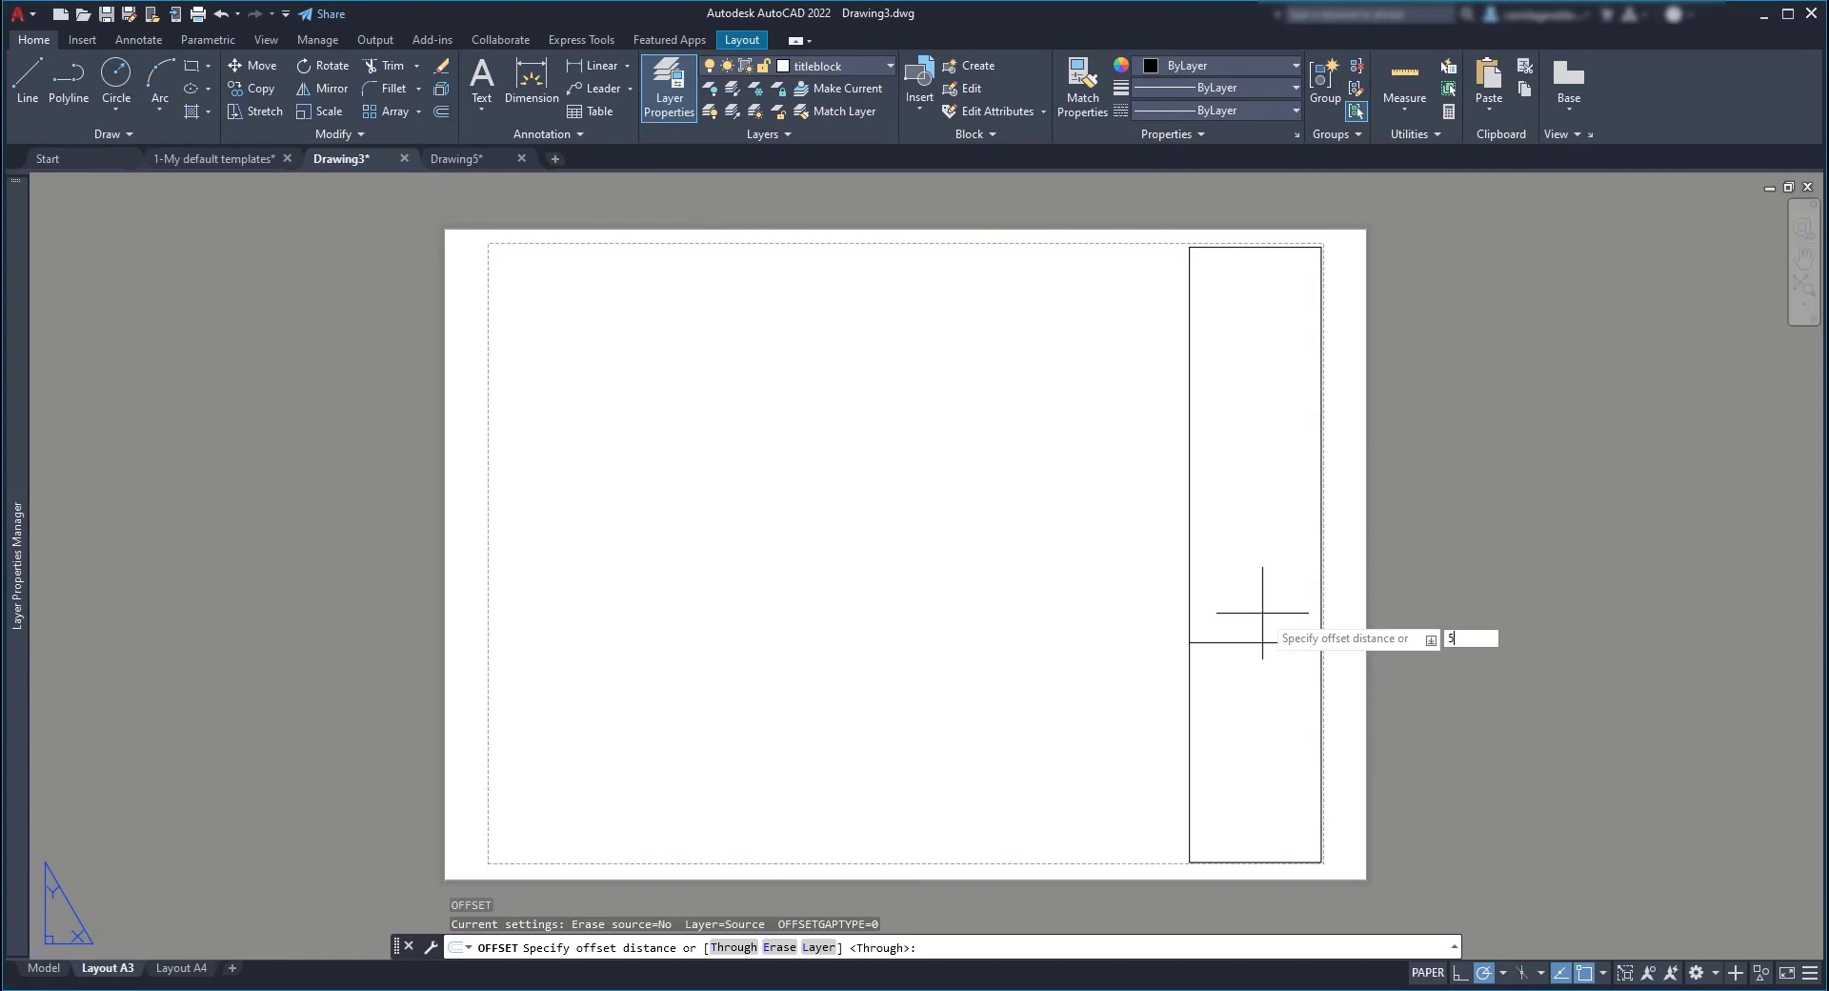
key("Return")
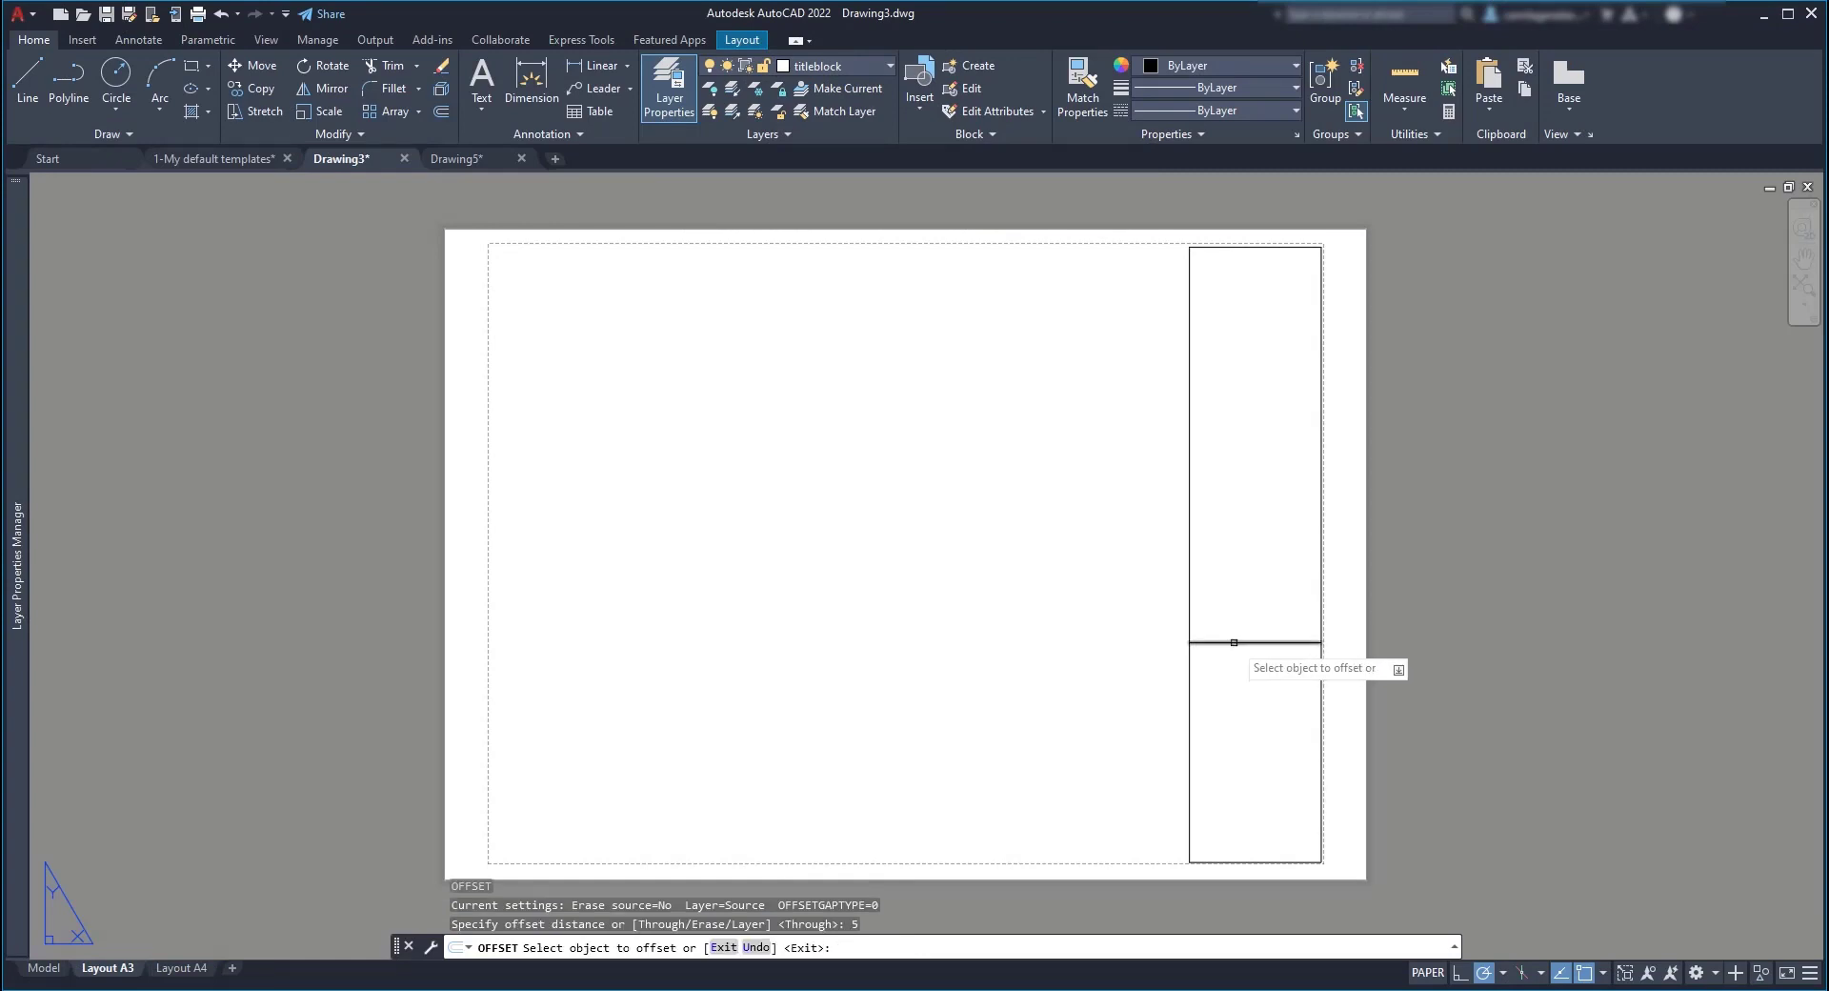
left_click(1225, 641)
left_click(1245, 609)
left_click(1241, 630)
left_click(1244, 600)
left_click(1240, 619)
left_click(1242, 592)
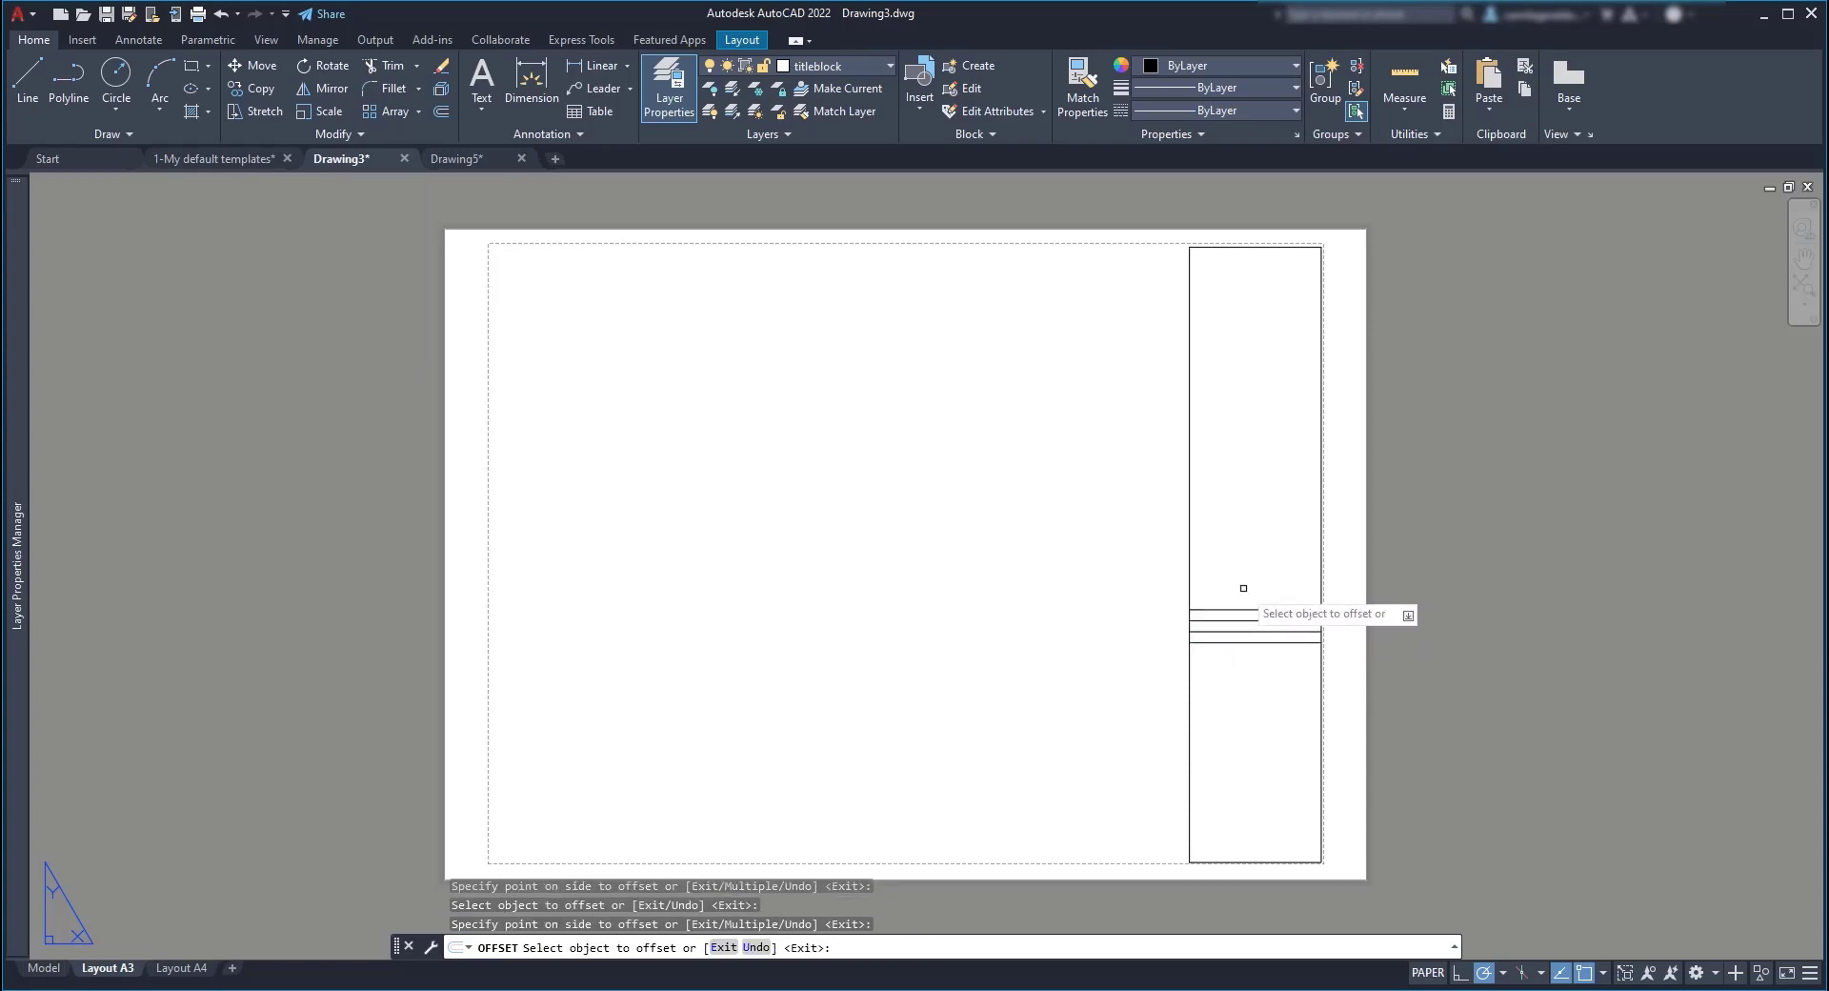
key("Escape")
Step: Trim the left and right edges of the title block between the two lowest divider lines
type("tr")
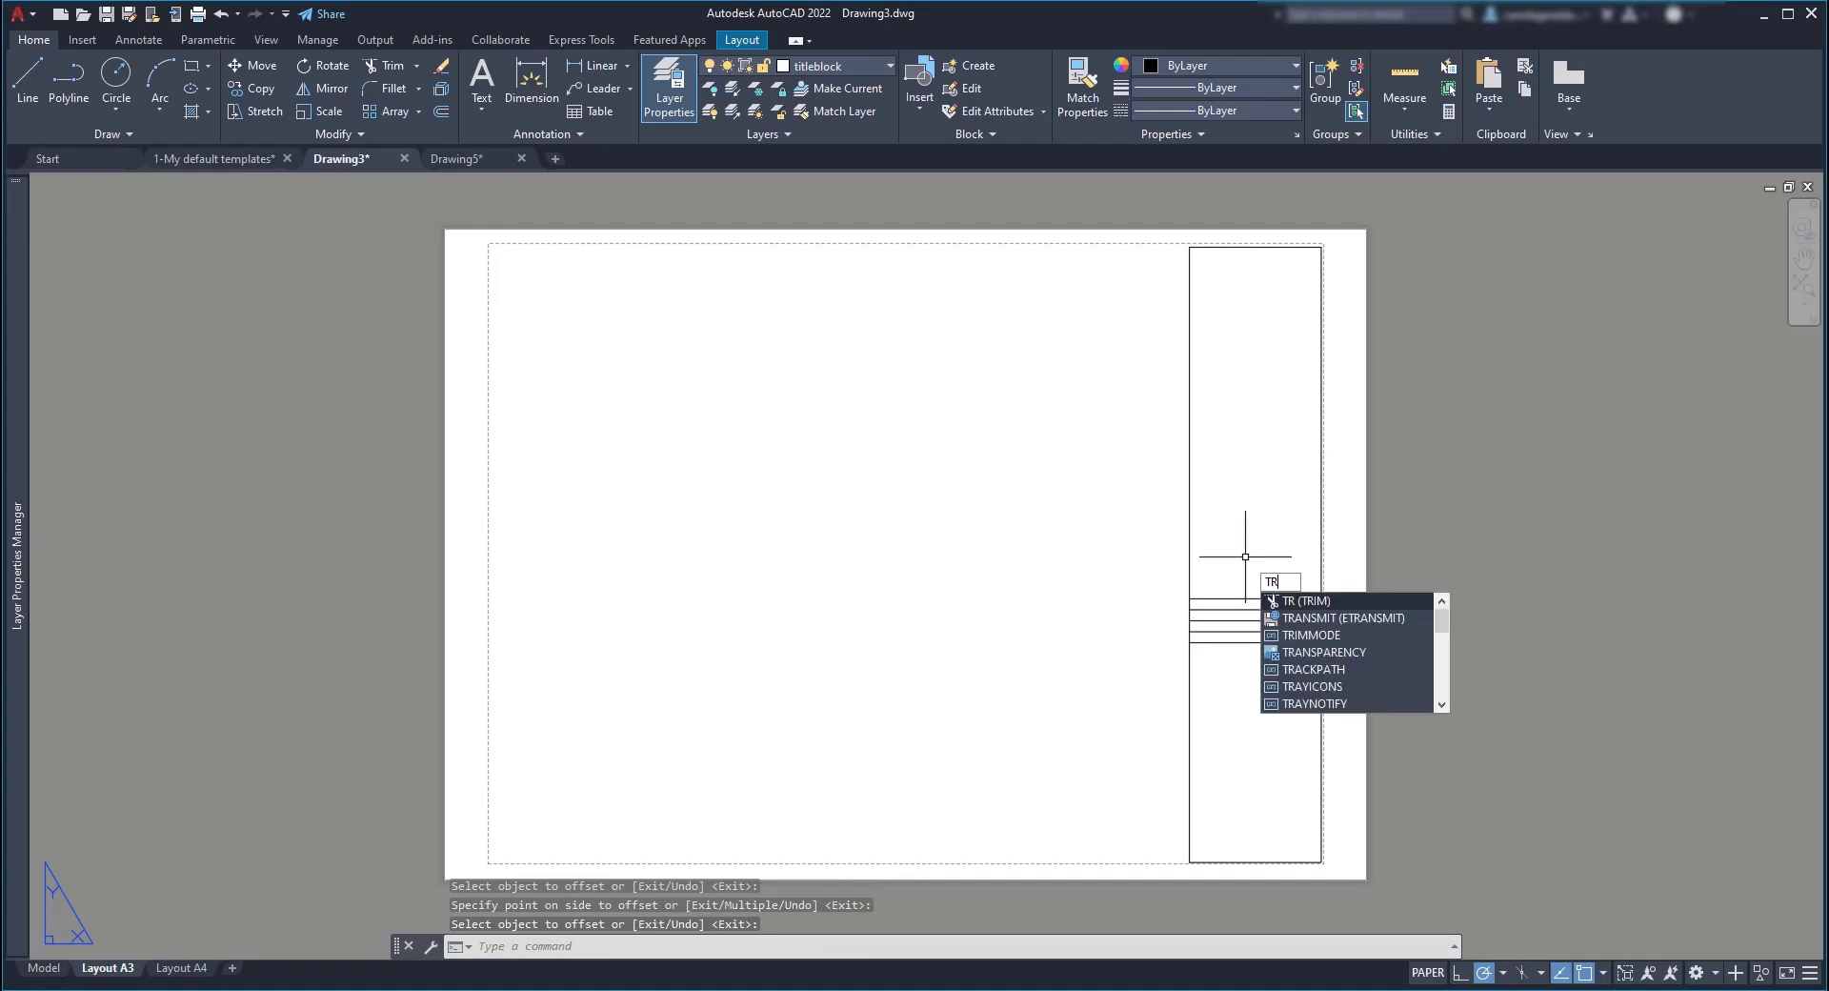
key("Return")
scroll(1243, 668, "up", 5)
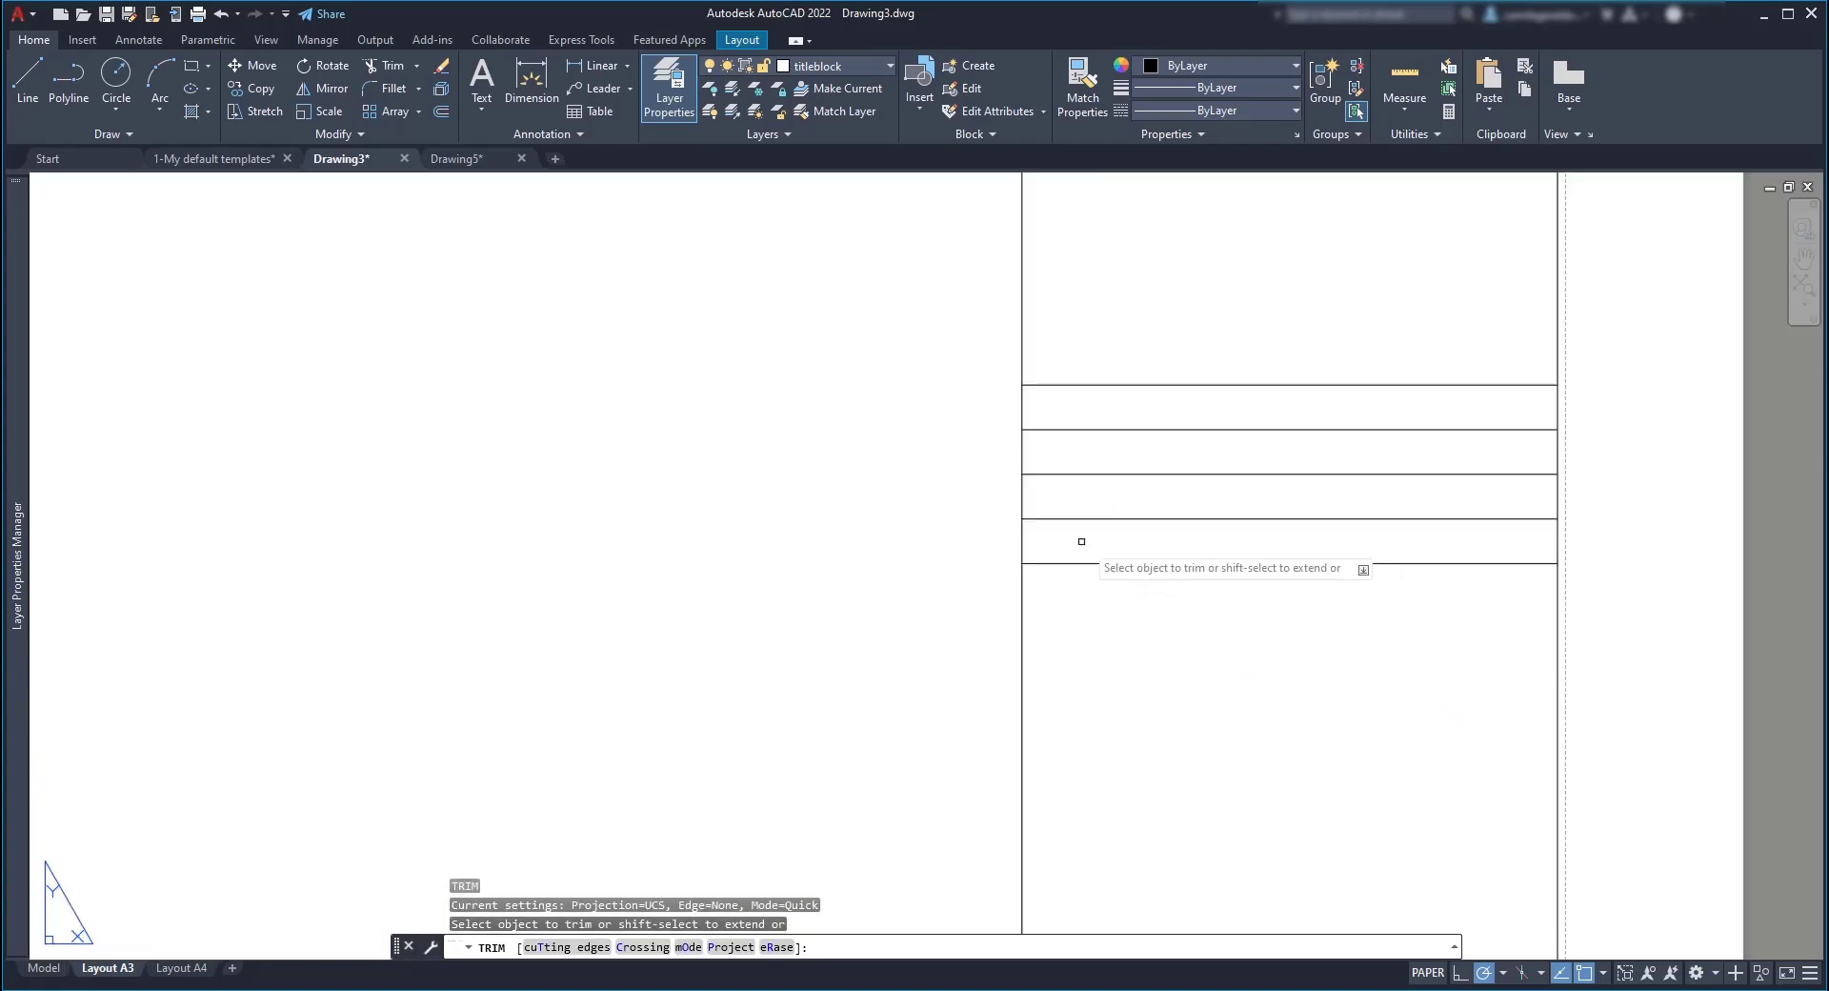
left_click(1024, 540)
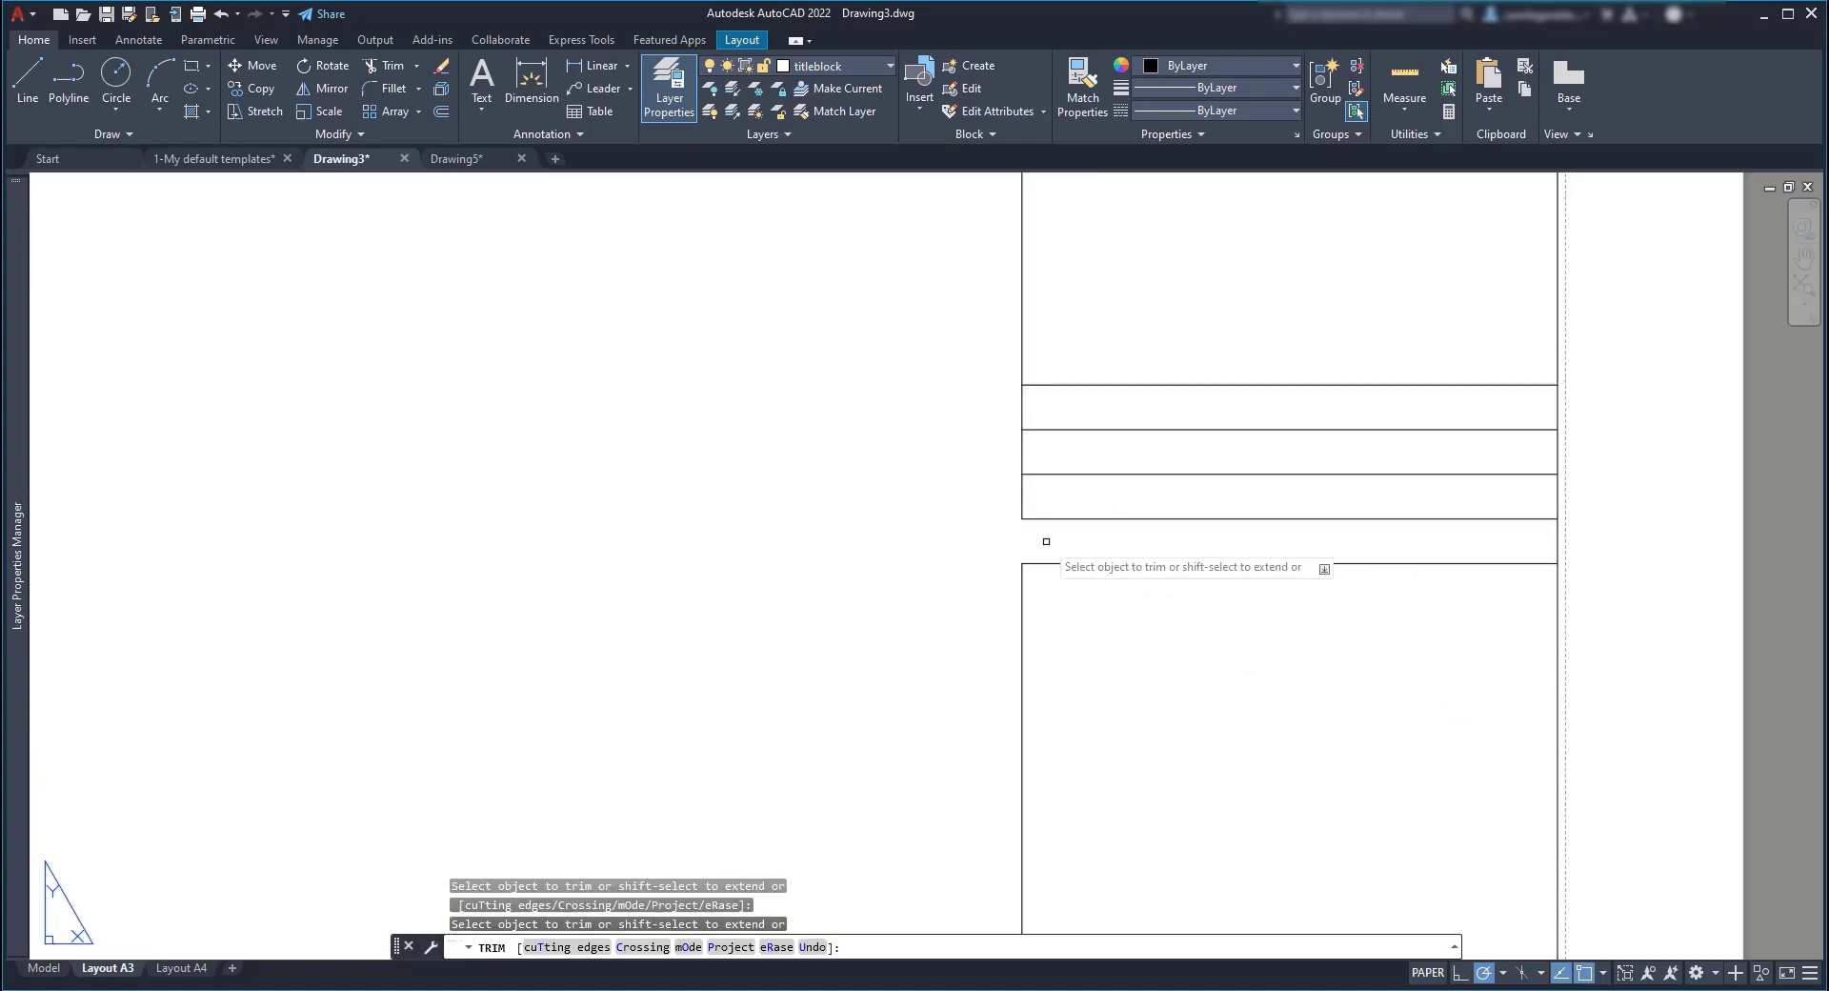
left_click(1555, 548)
key("Return")
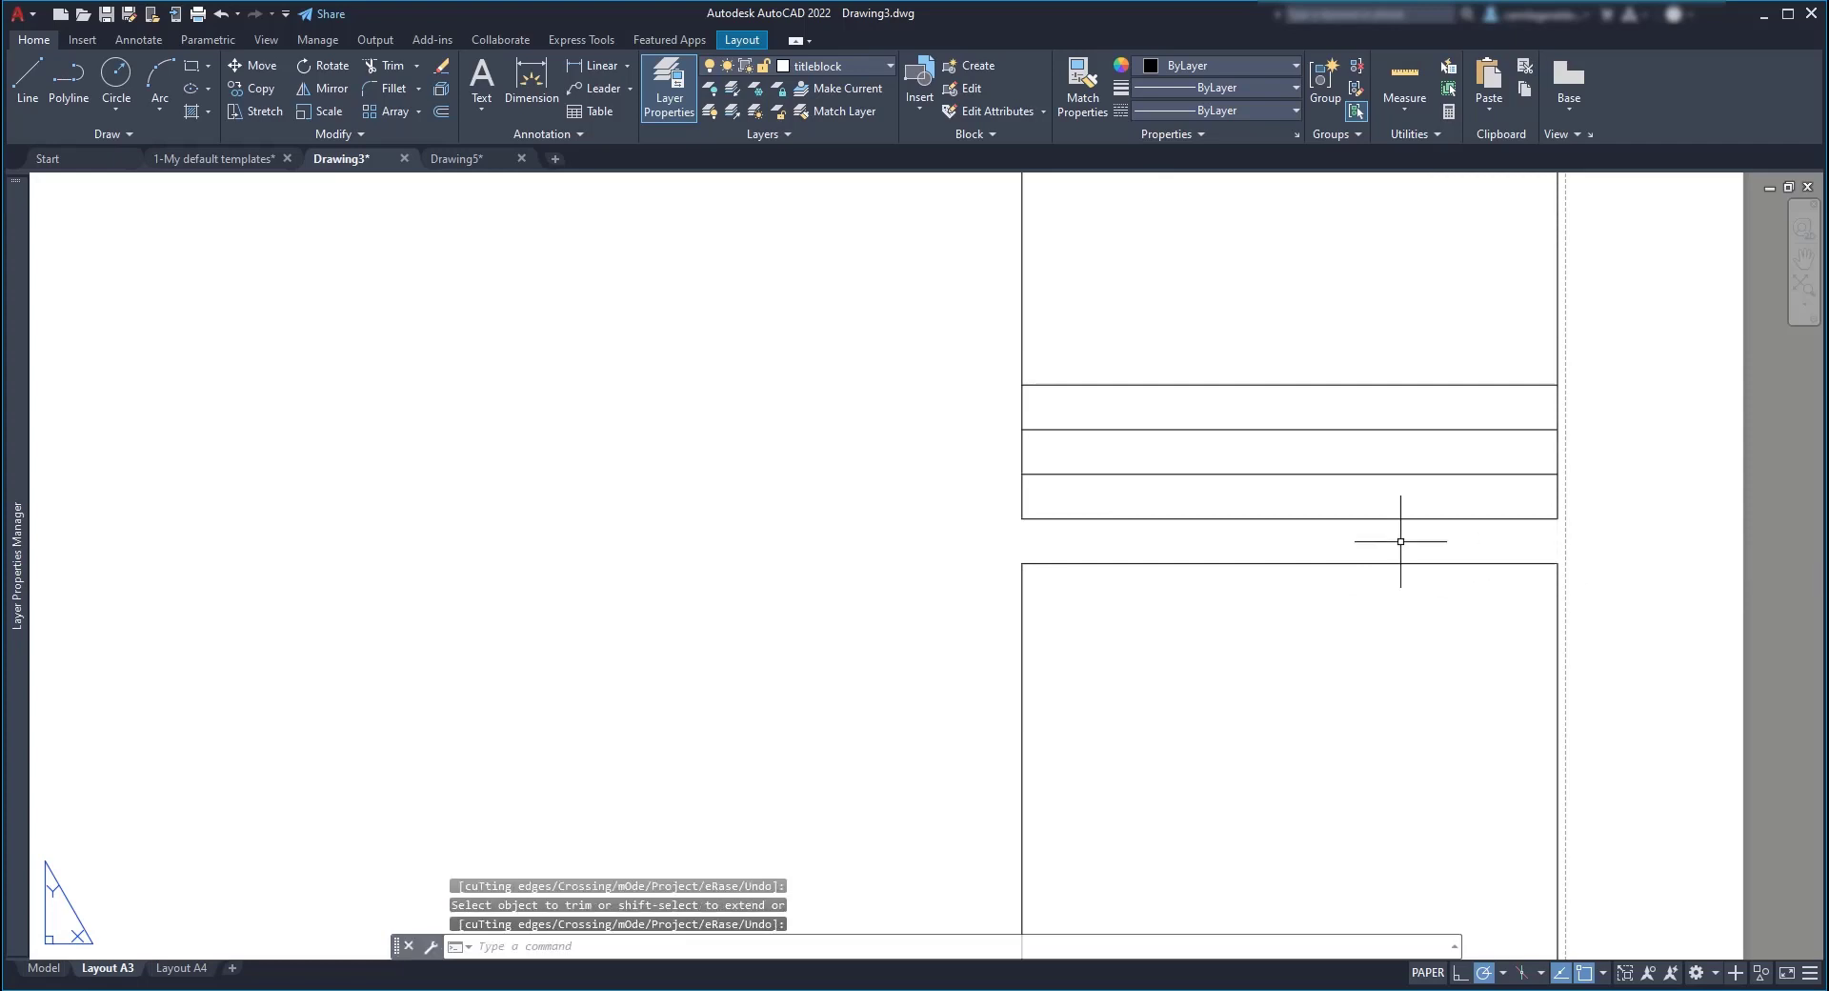
Step: Offset the top edge of the title block's lower box downward three times in succession at a distance of 30
left_click(442, 112)
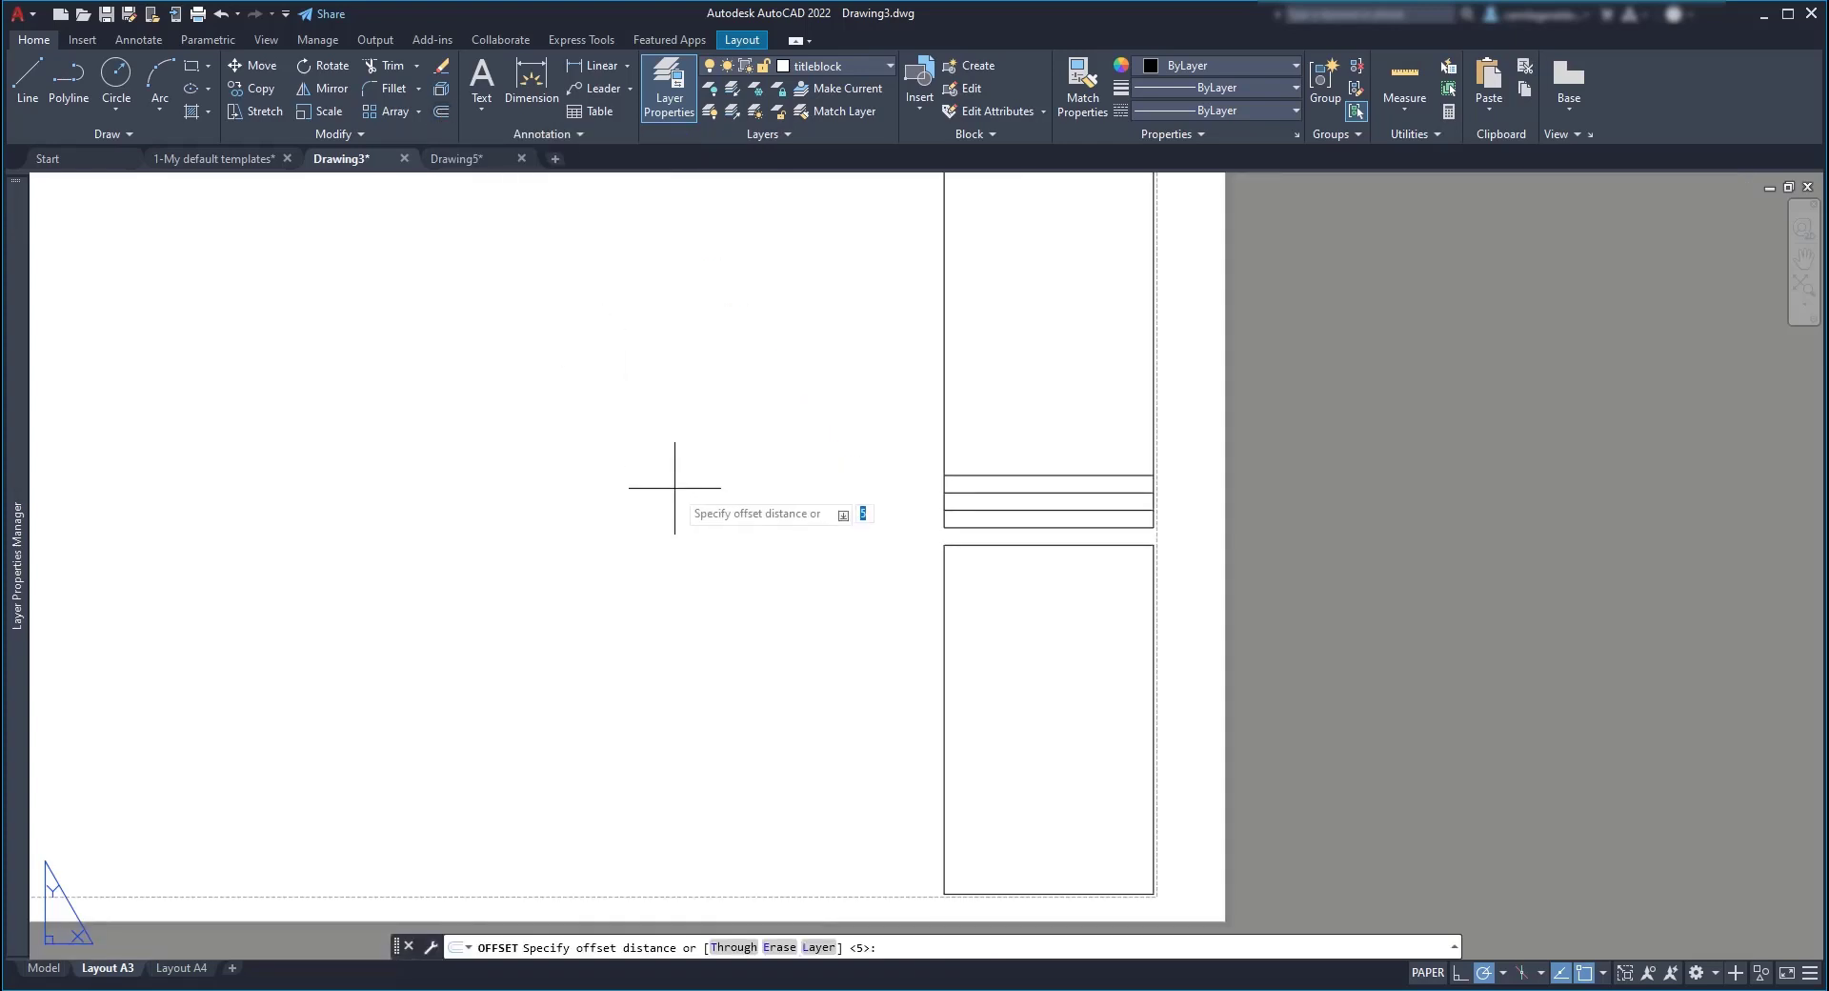
type("30")
key("Return")
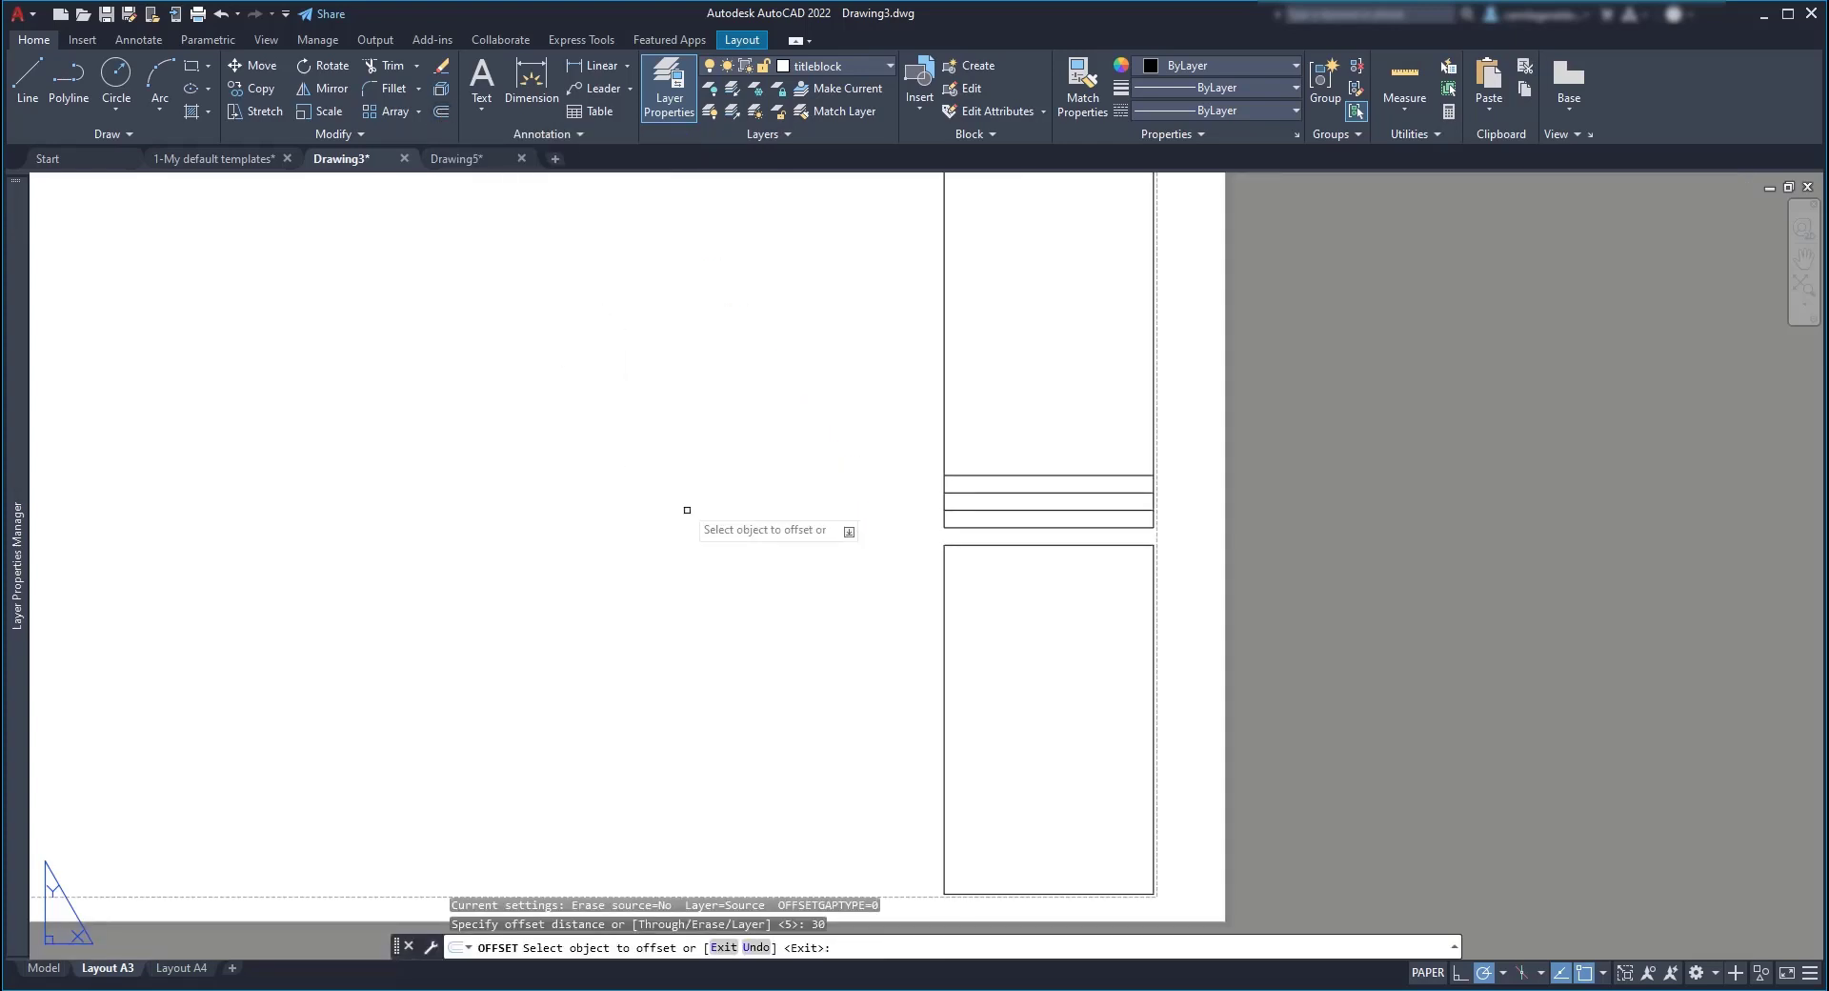
left_click(1063, 545)
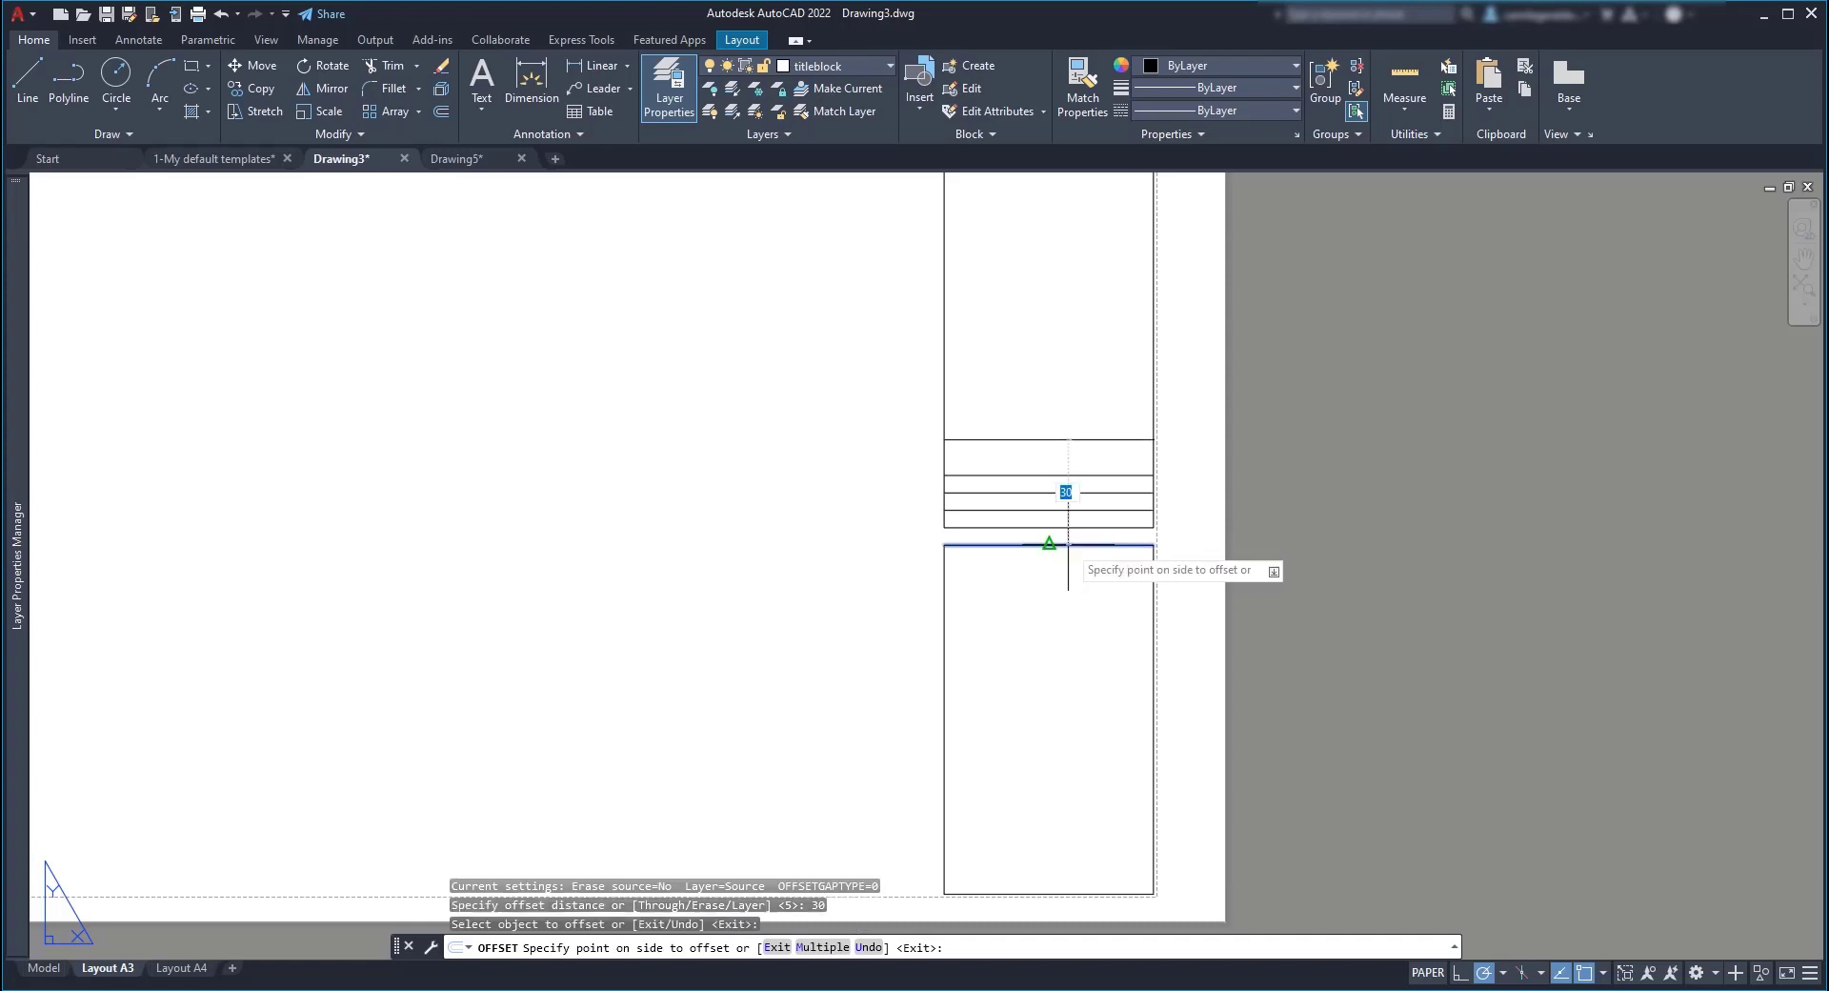
left_click(1069, 597)
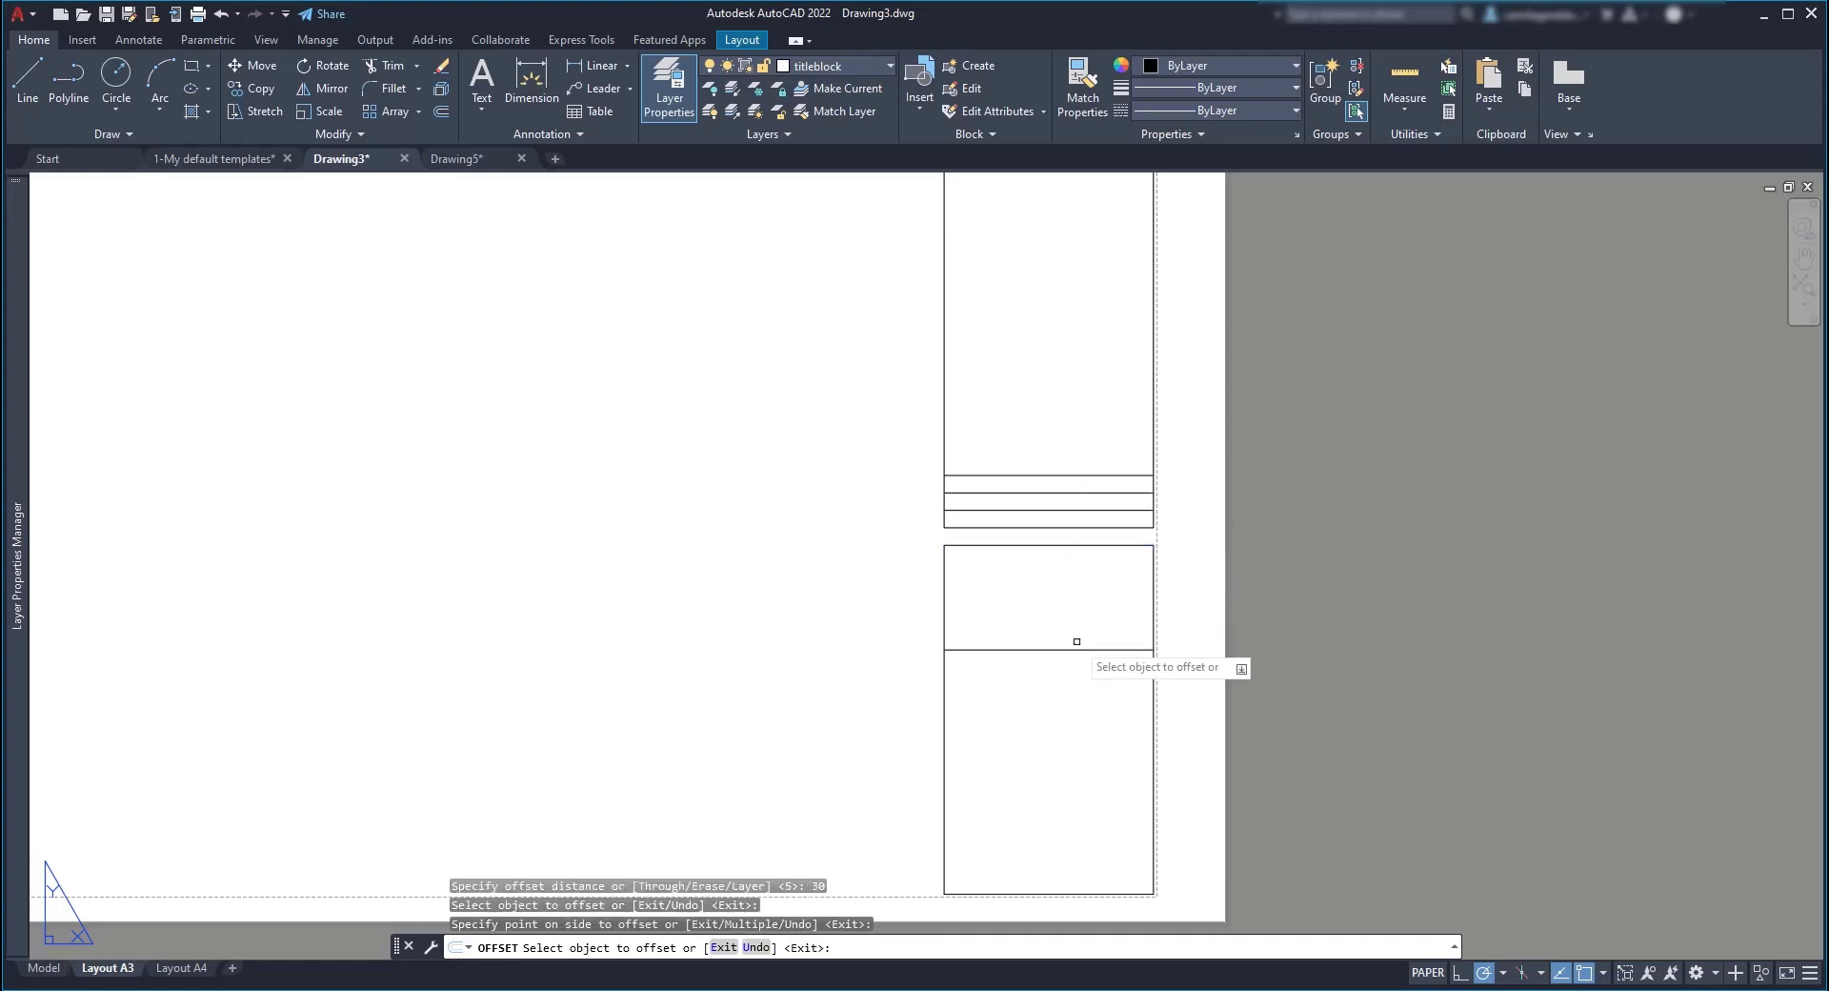
left_click(1073, 649)
left_click(1081, 741)
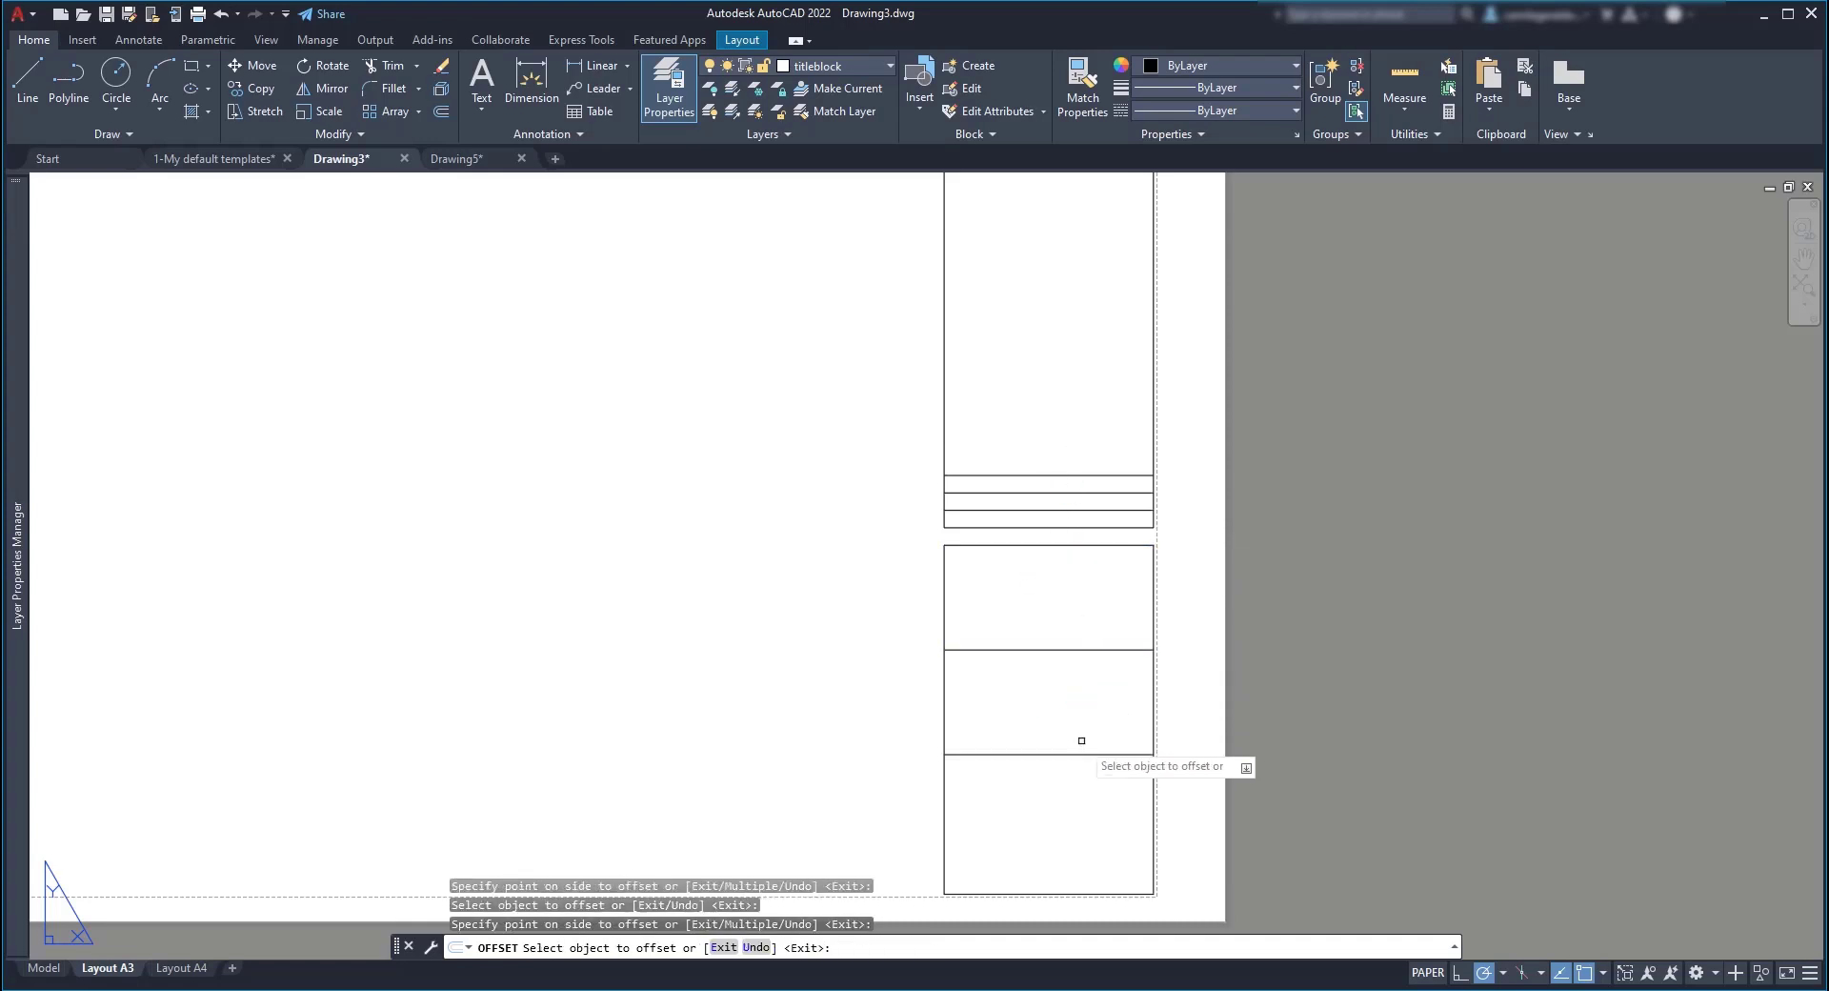
left_click(1090, 754)
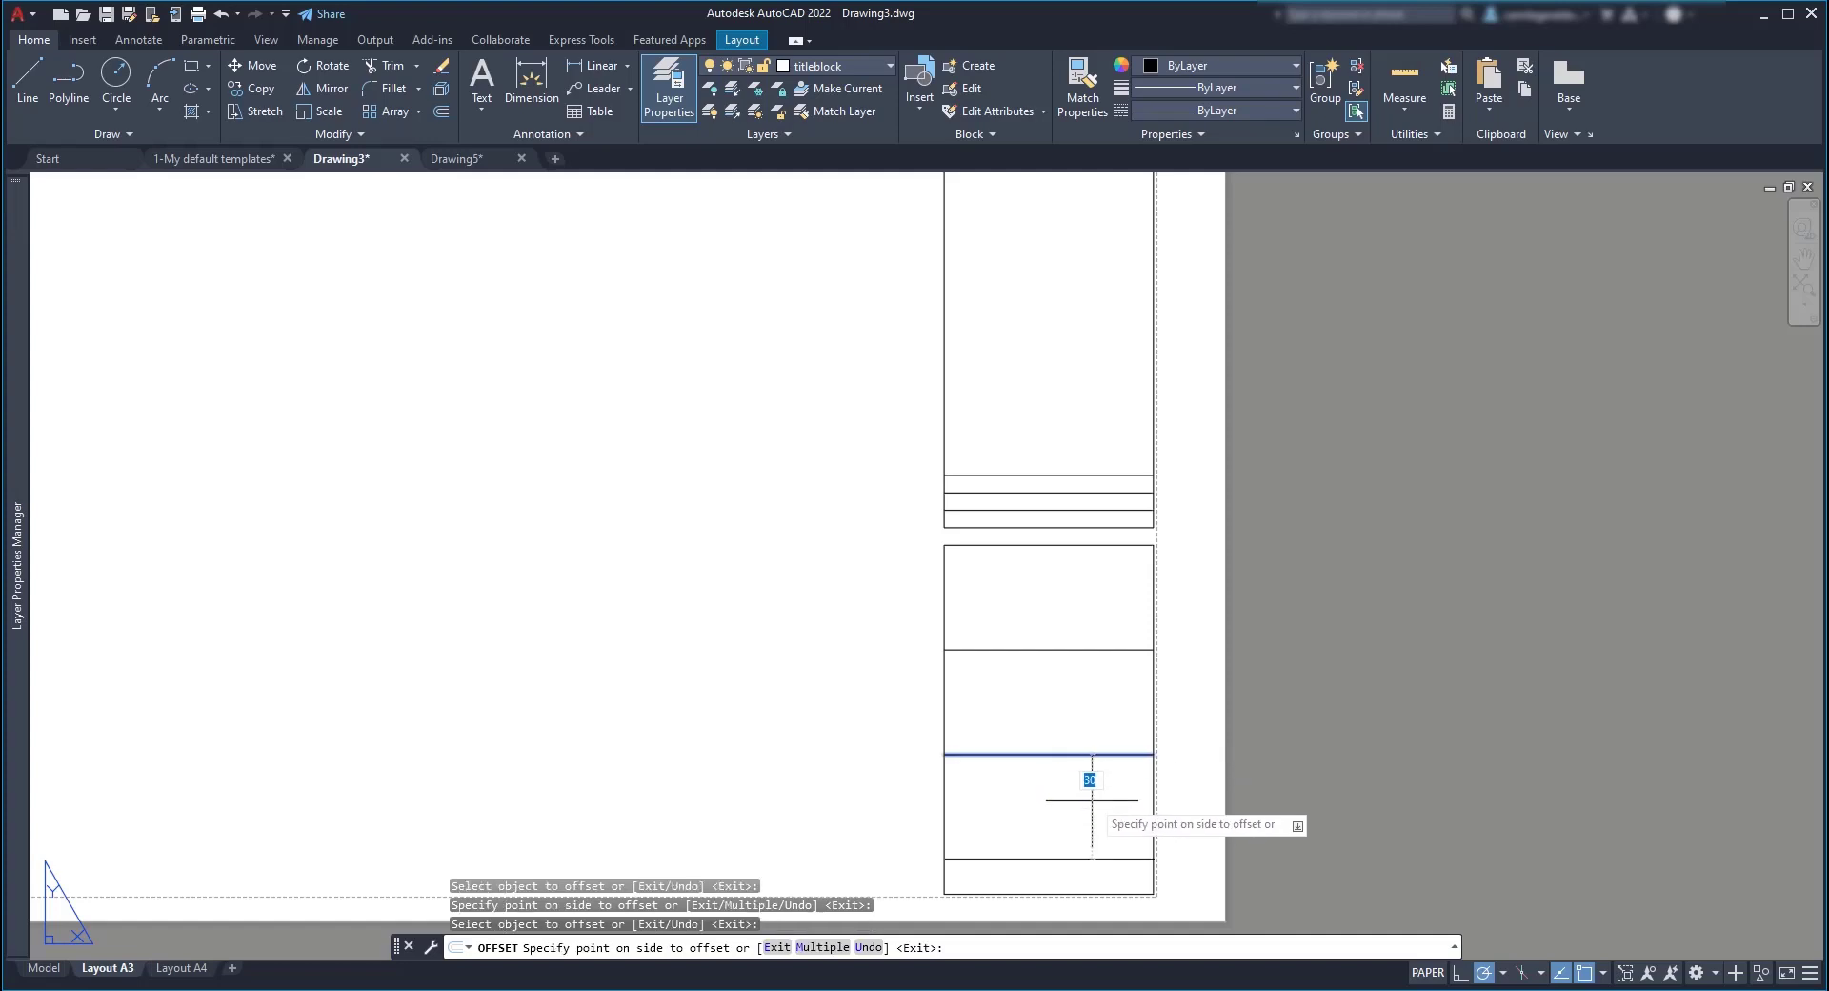
left_click(1089, 798)
key("Return")
middle_click_drag(1094, 817, 1074, 714)
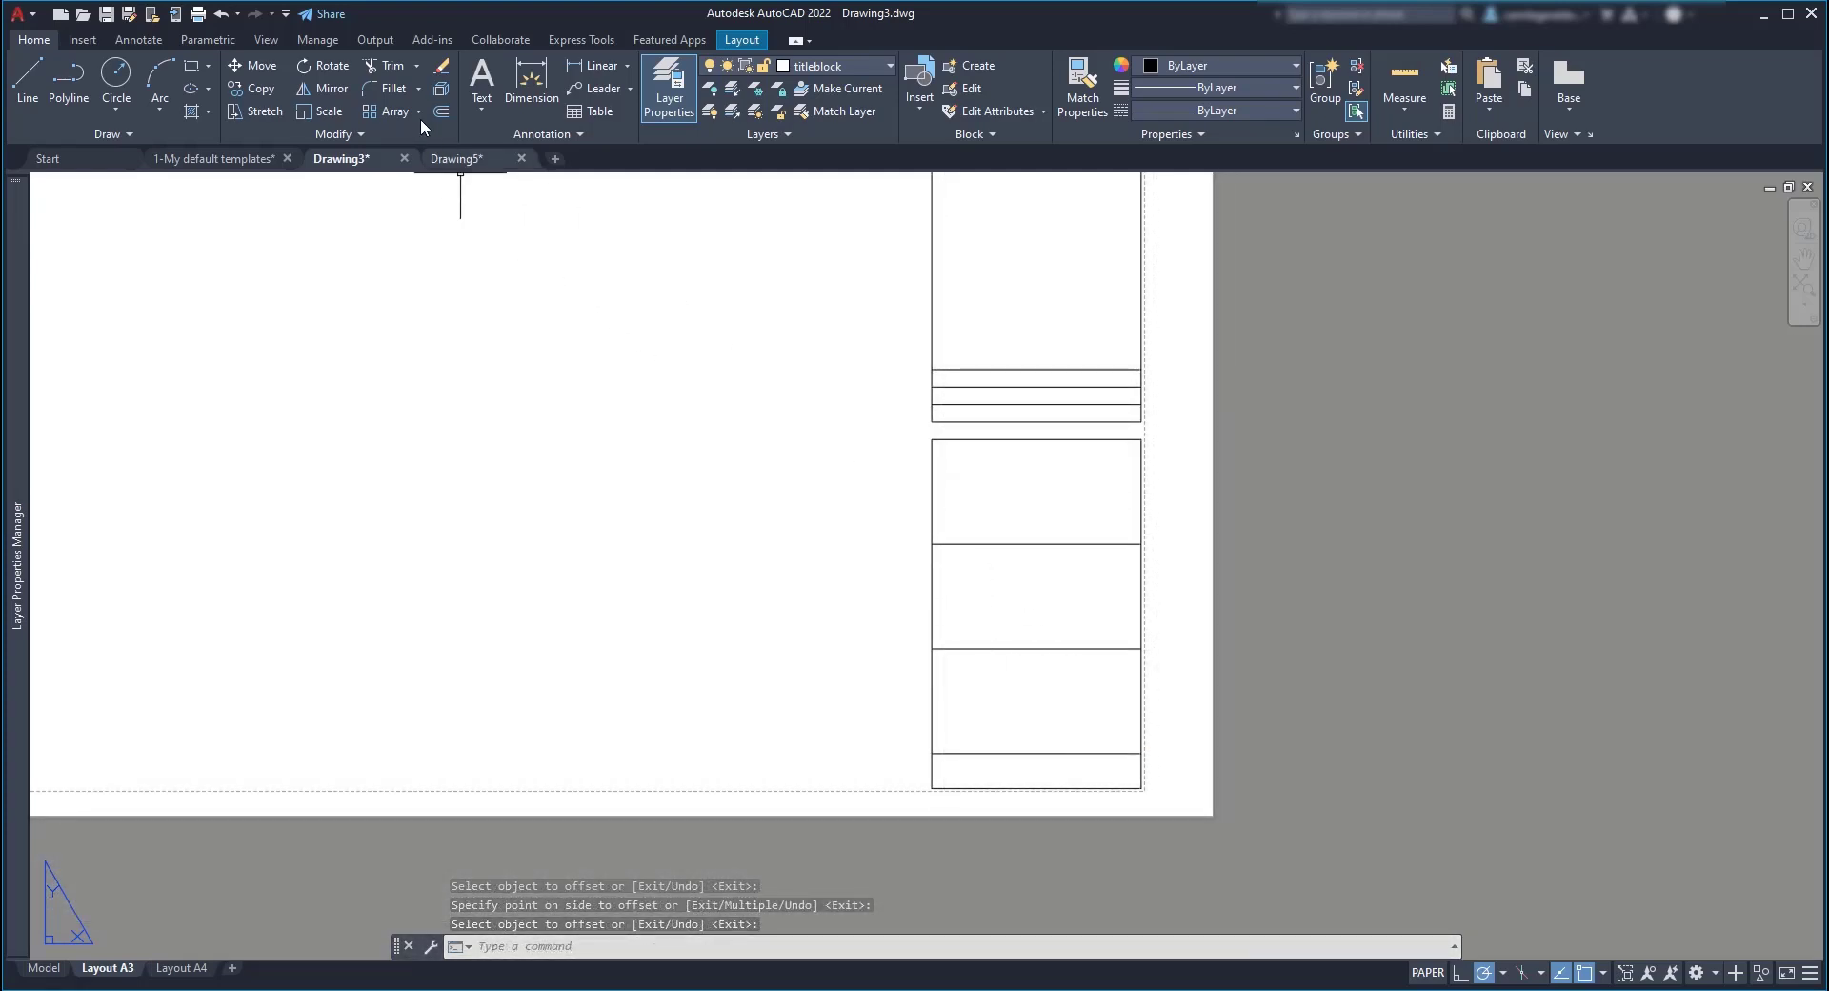
Step: Trim both side edges below the lowest divider of the title block and remove the leftover bottom line
left_click(390, 62)
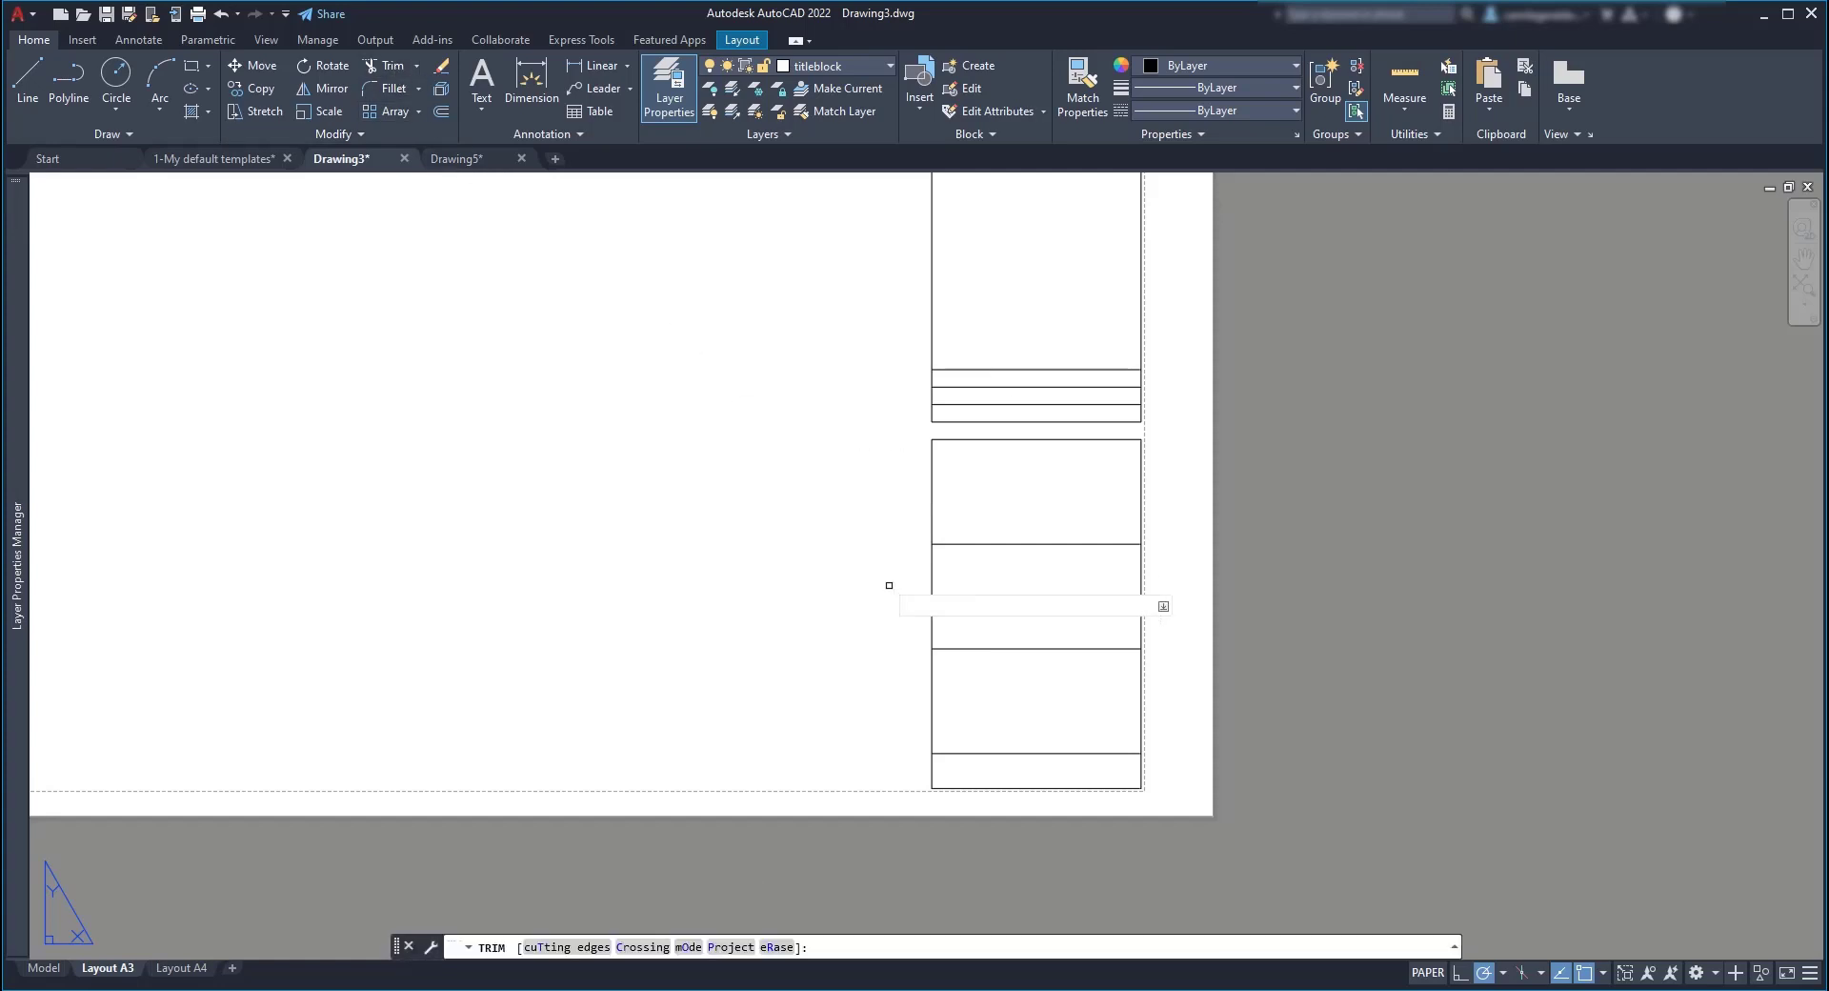
left_click(1167, 777)
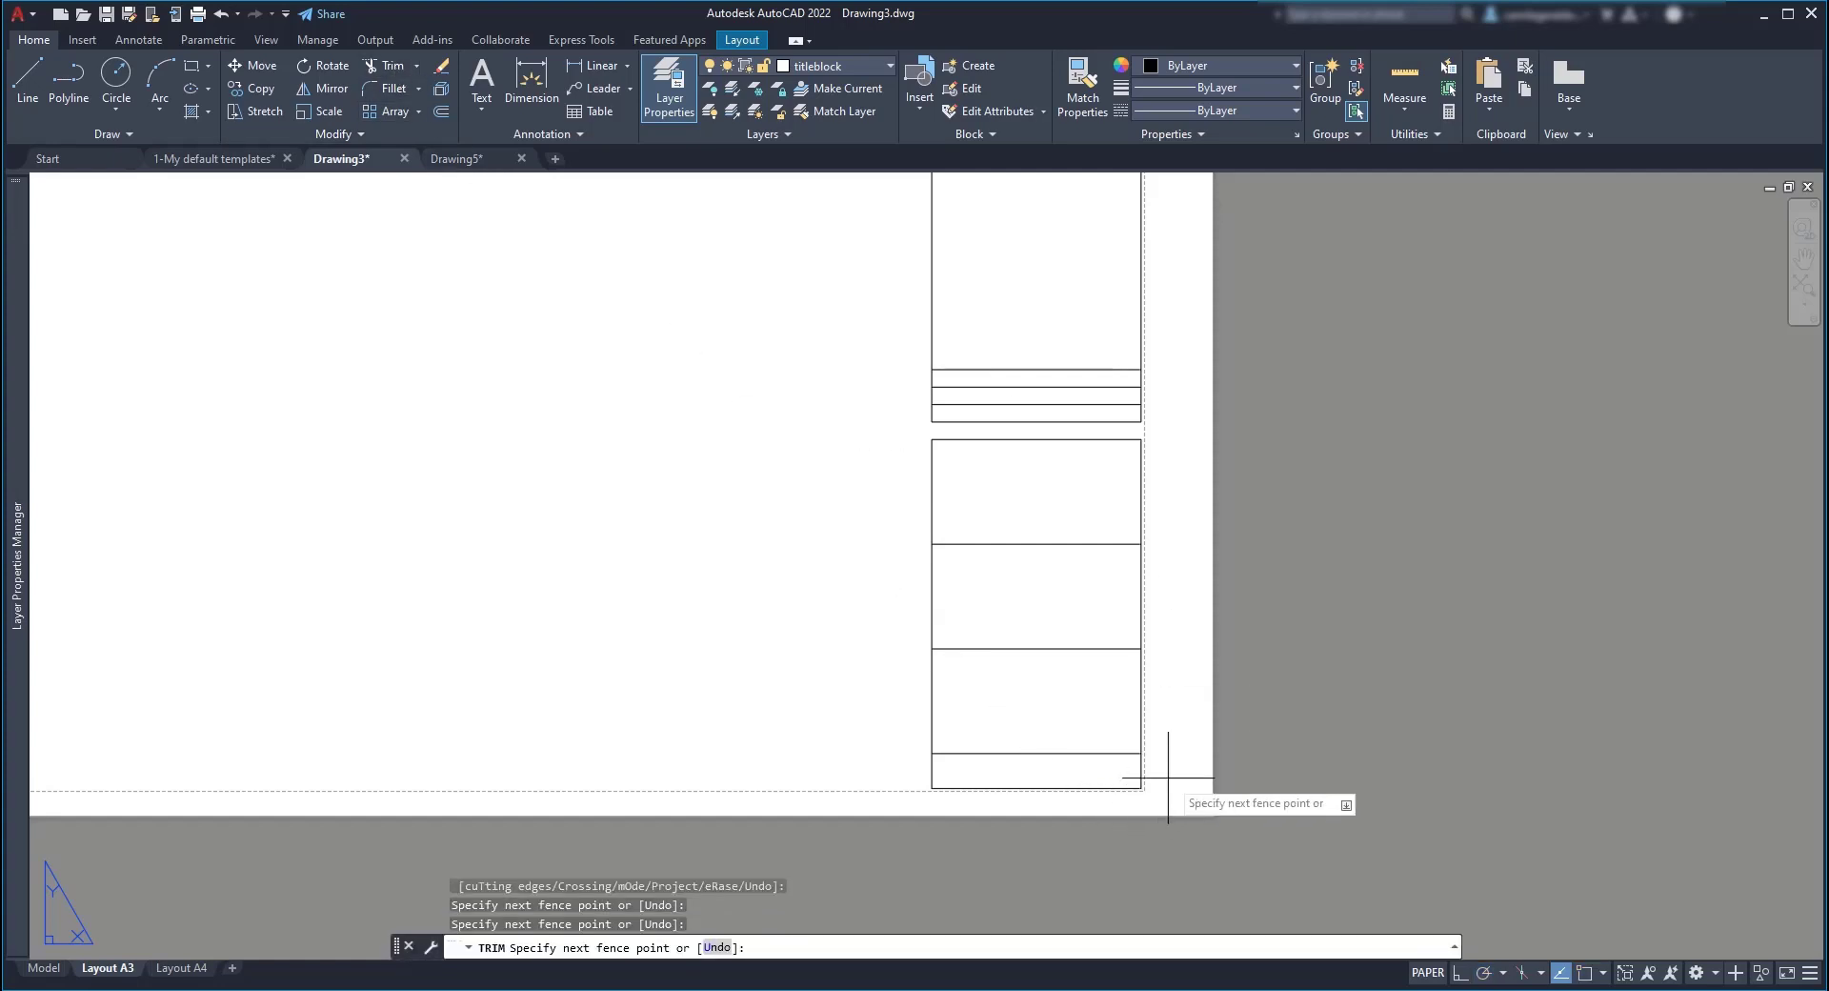
left_click(879, 773)
key("Return")
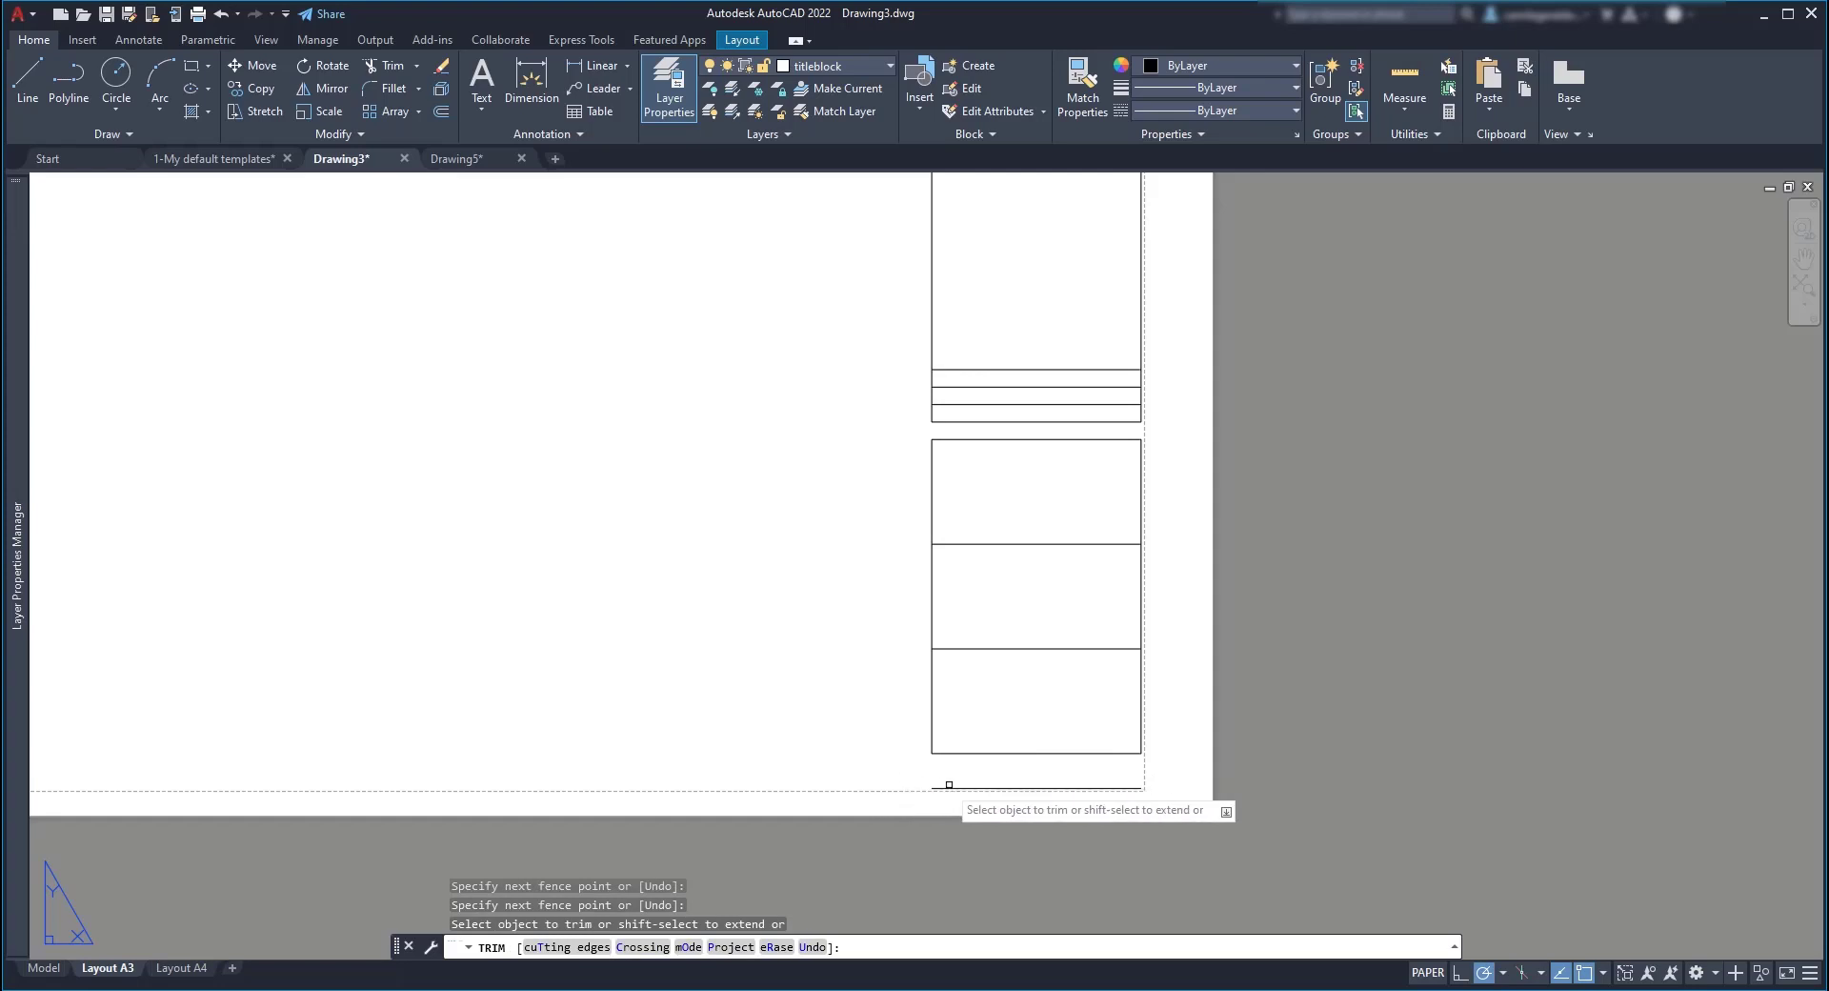
left_click(966, 788)
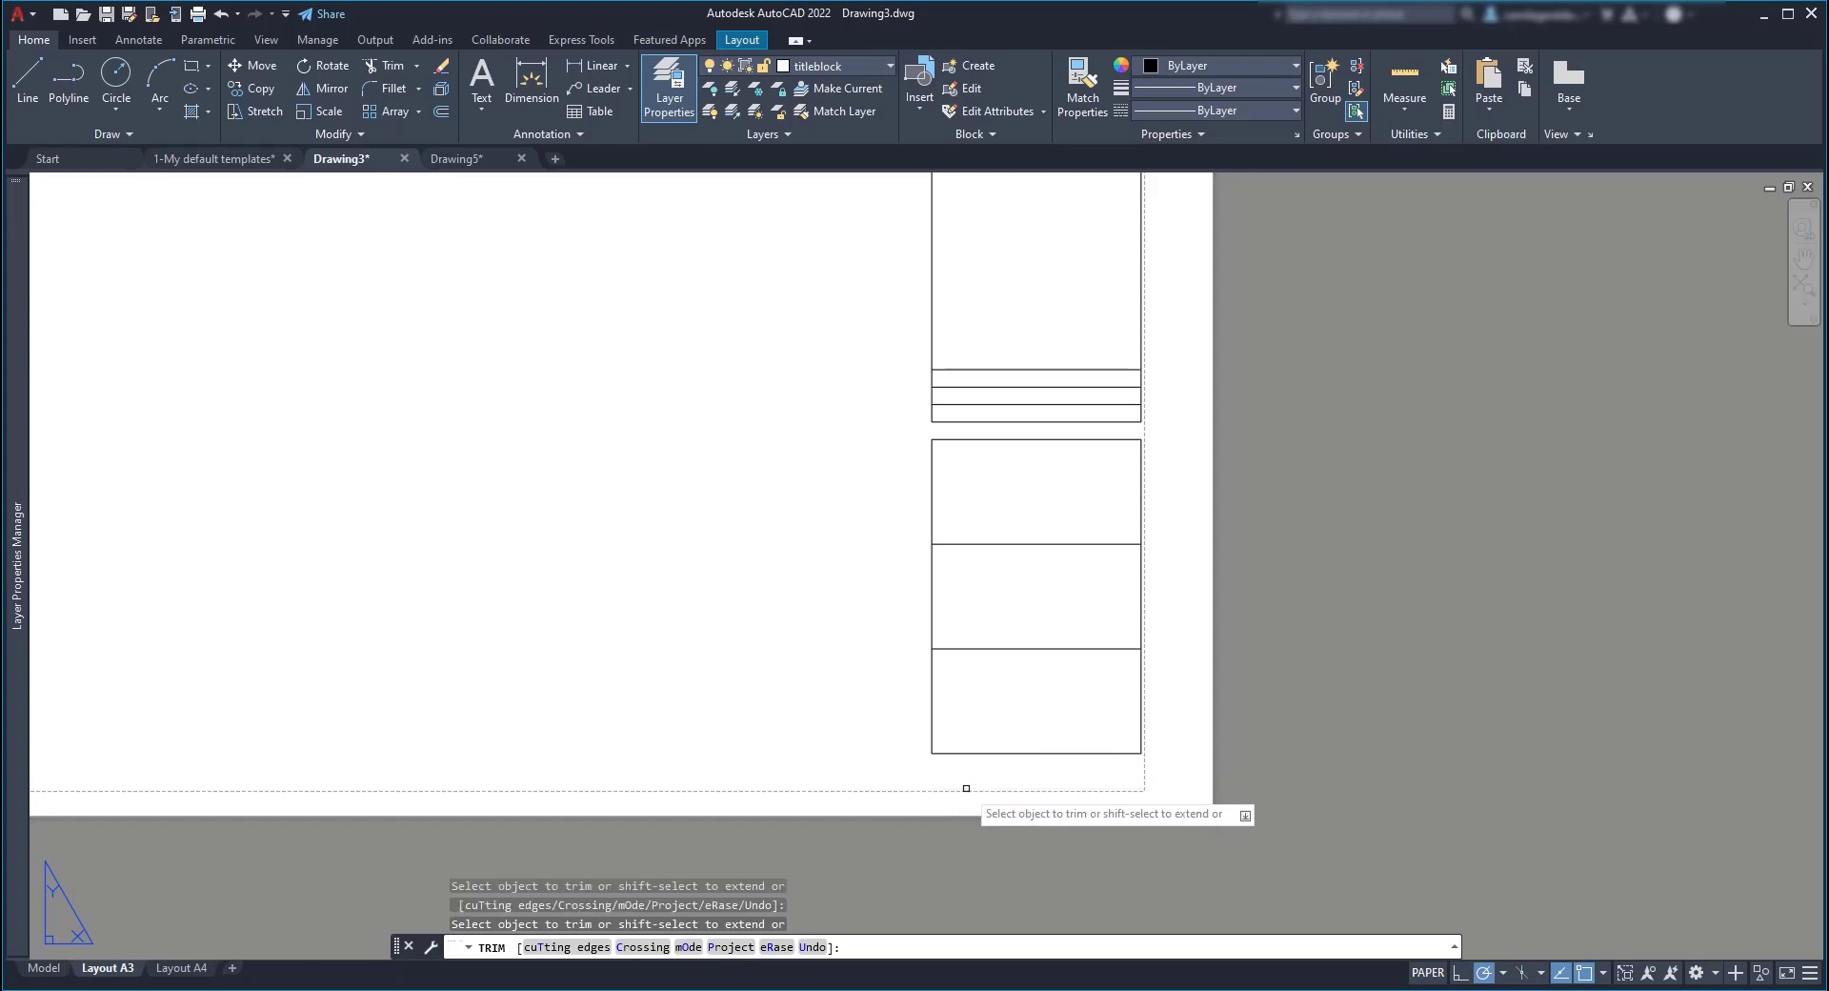
key("Return")
scroll(919, 726, "down", 2)
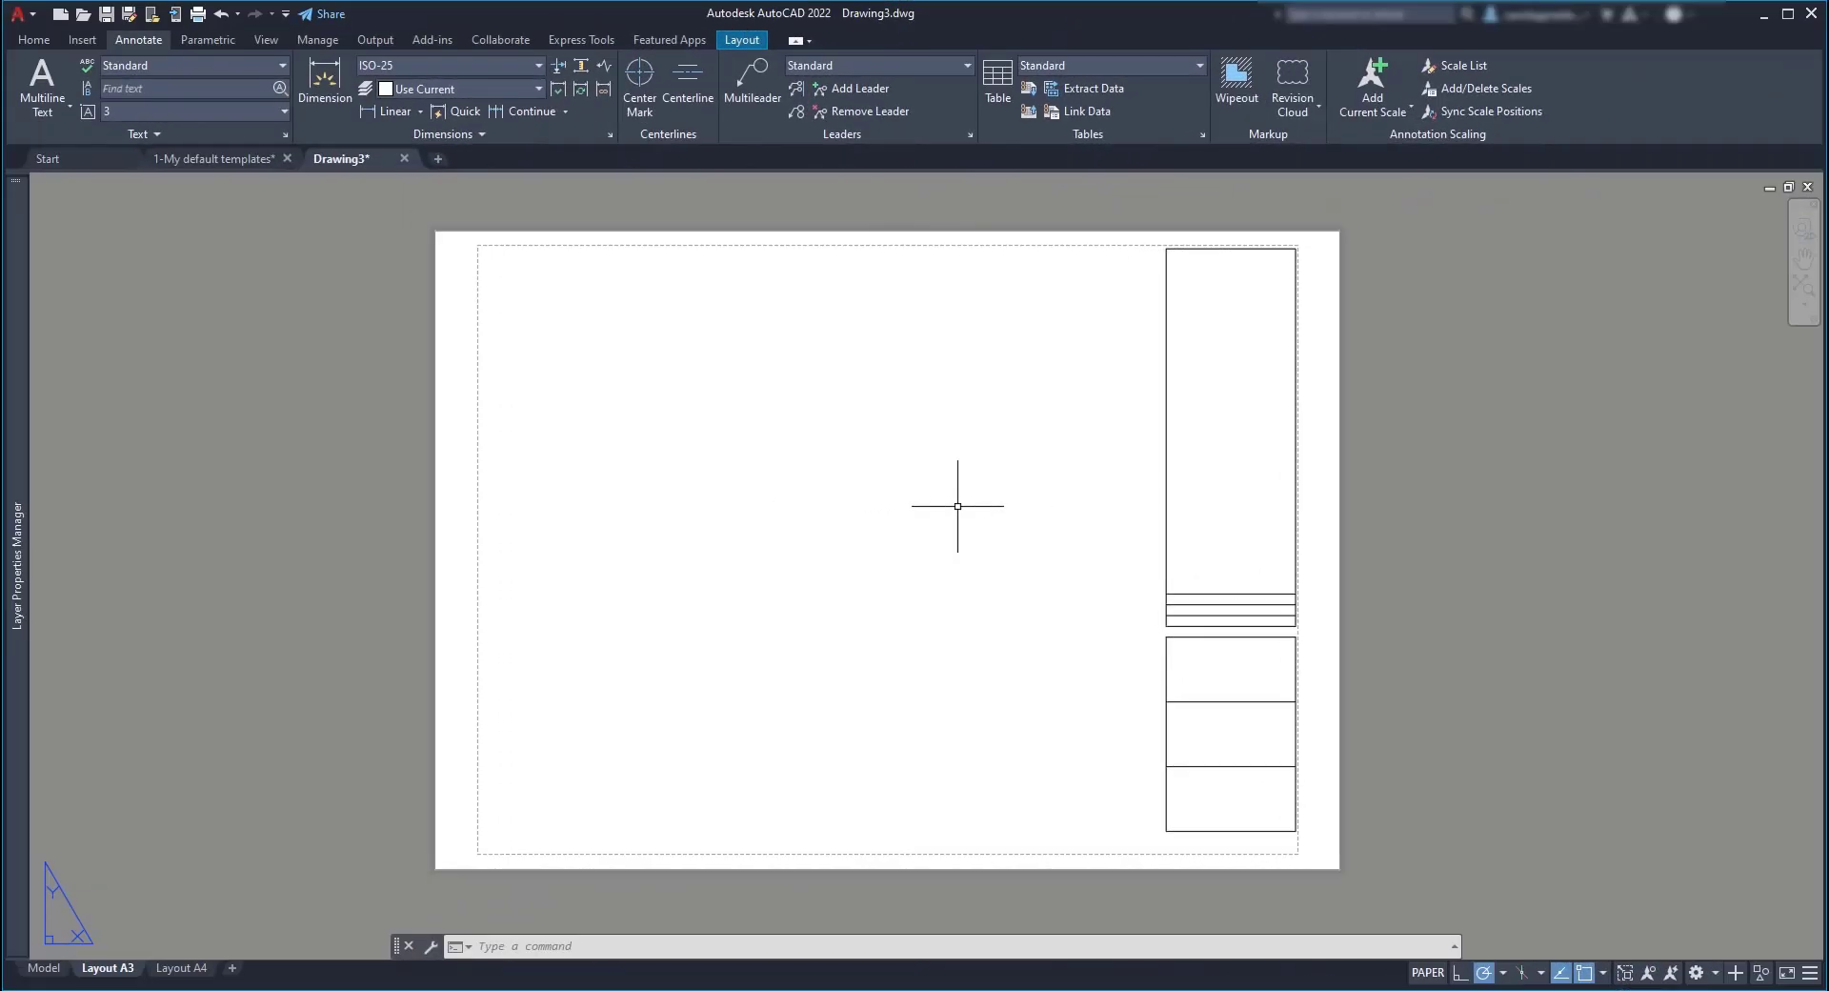
Step: Offset the title block's top edge 15 downward to form a header row
type("o")
key("Return")
key("Return")
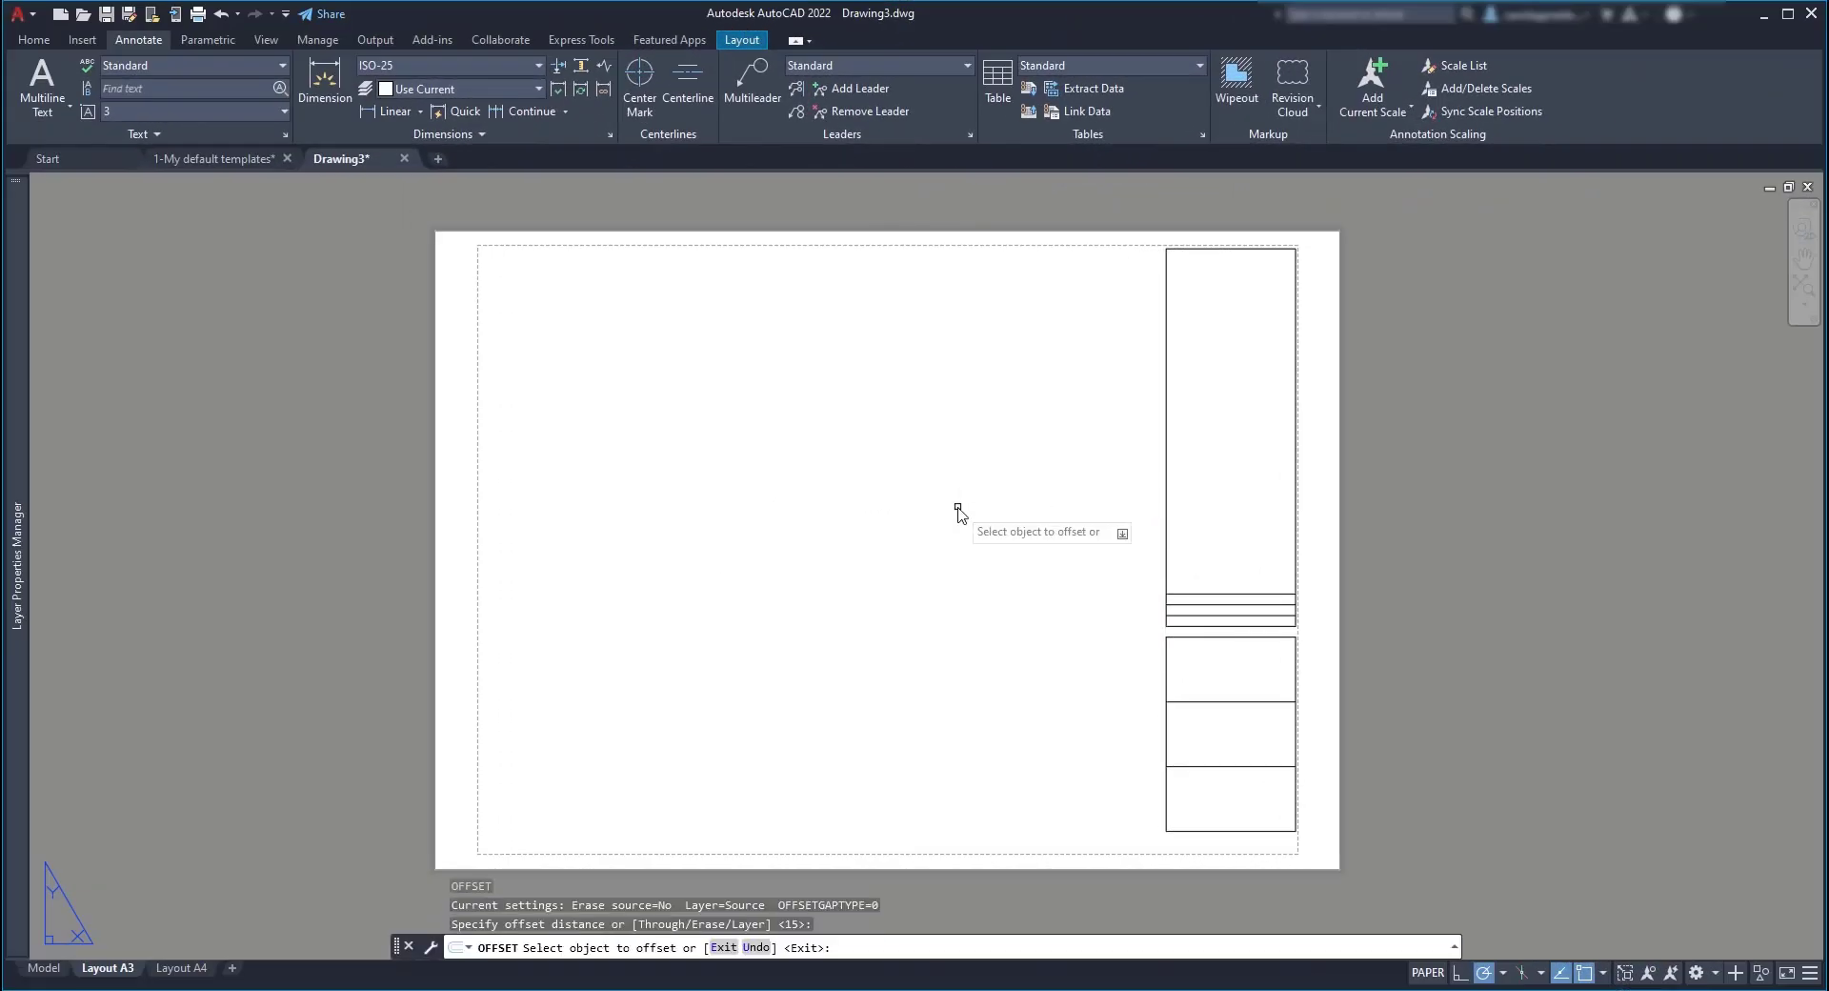
left_click(1232, 249)
left_click(1251, 312)
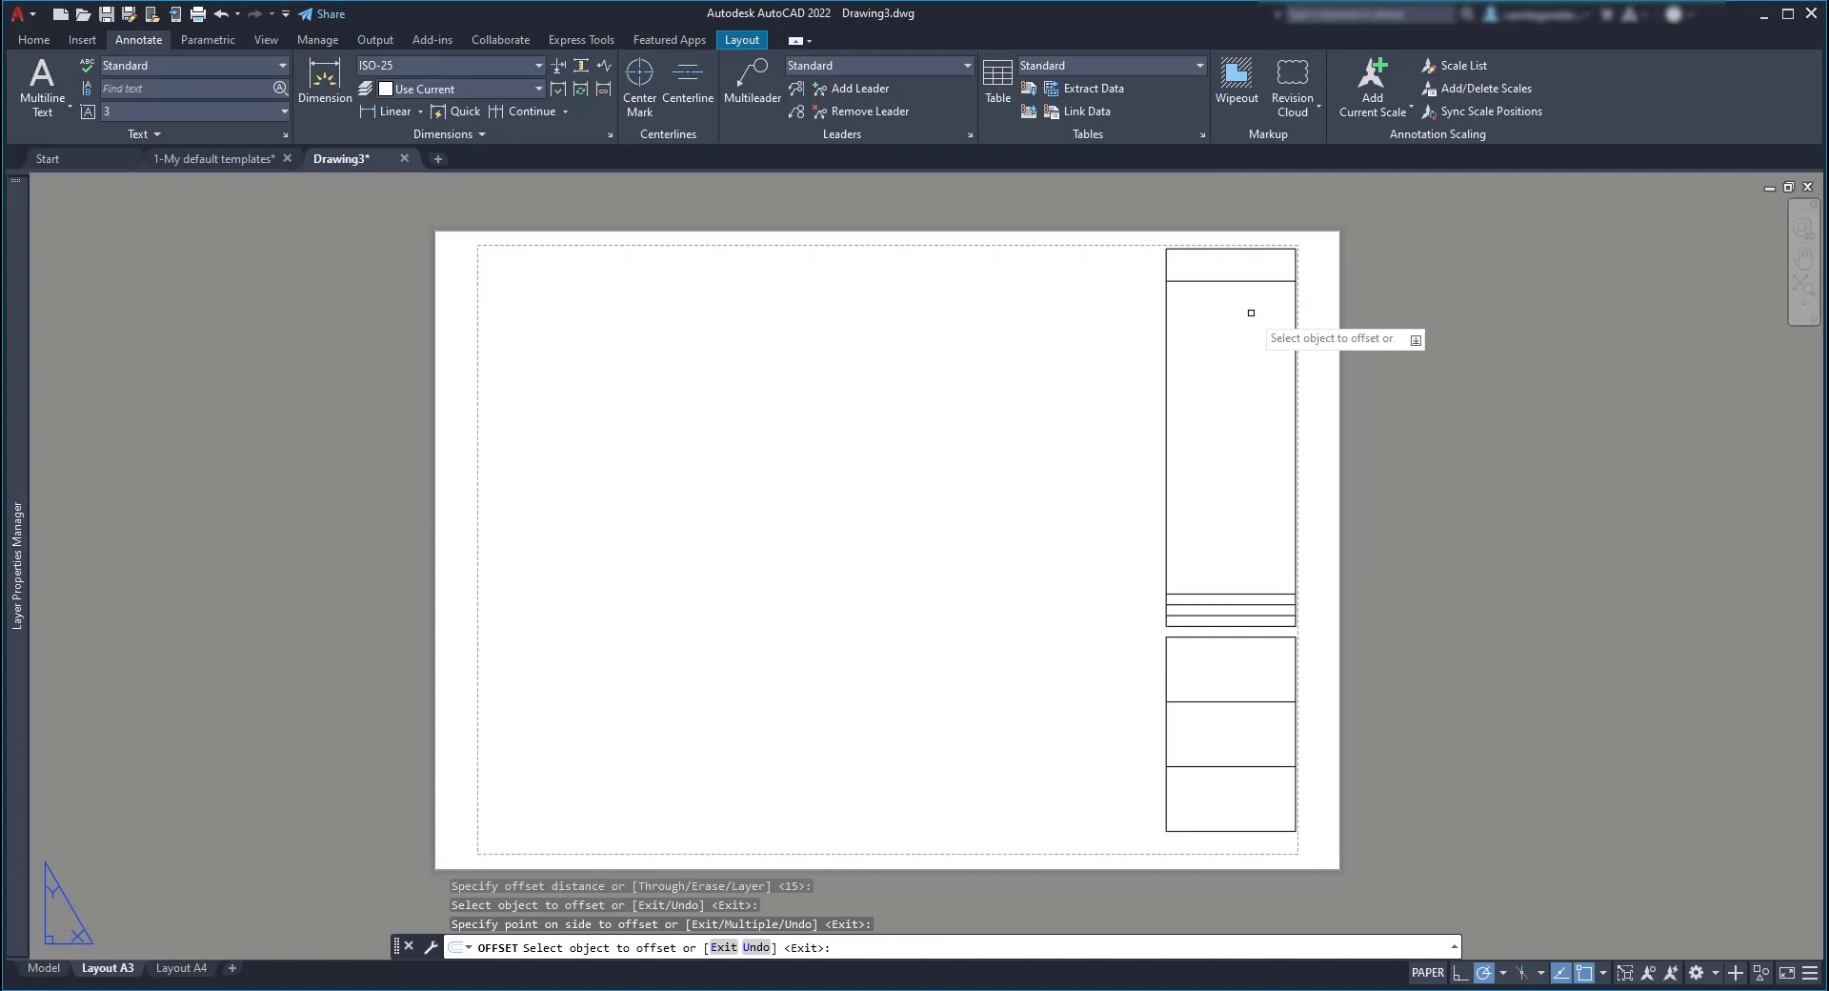
Step: Offset the lowest inner divider downward twice at a distance of 10 to split the bottom cell into three rows
left_click(1215, 766)
type("10")
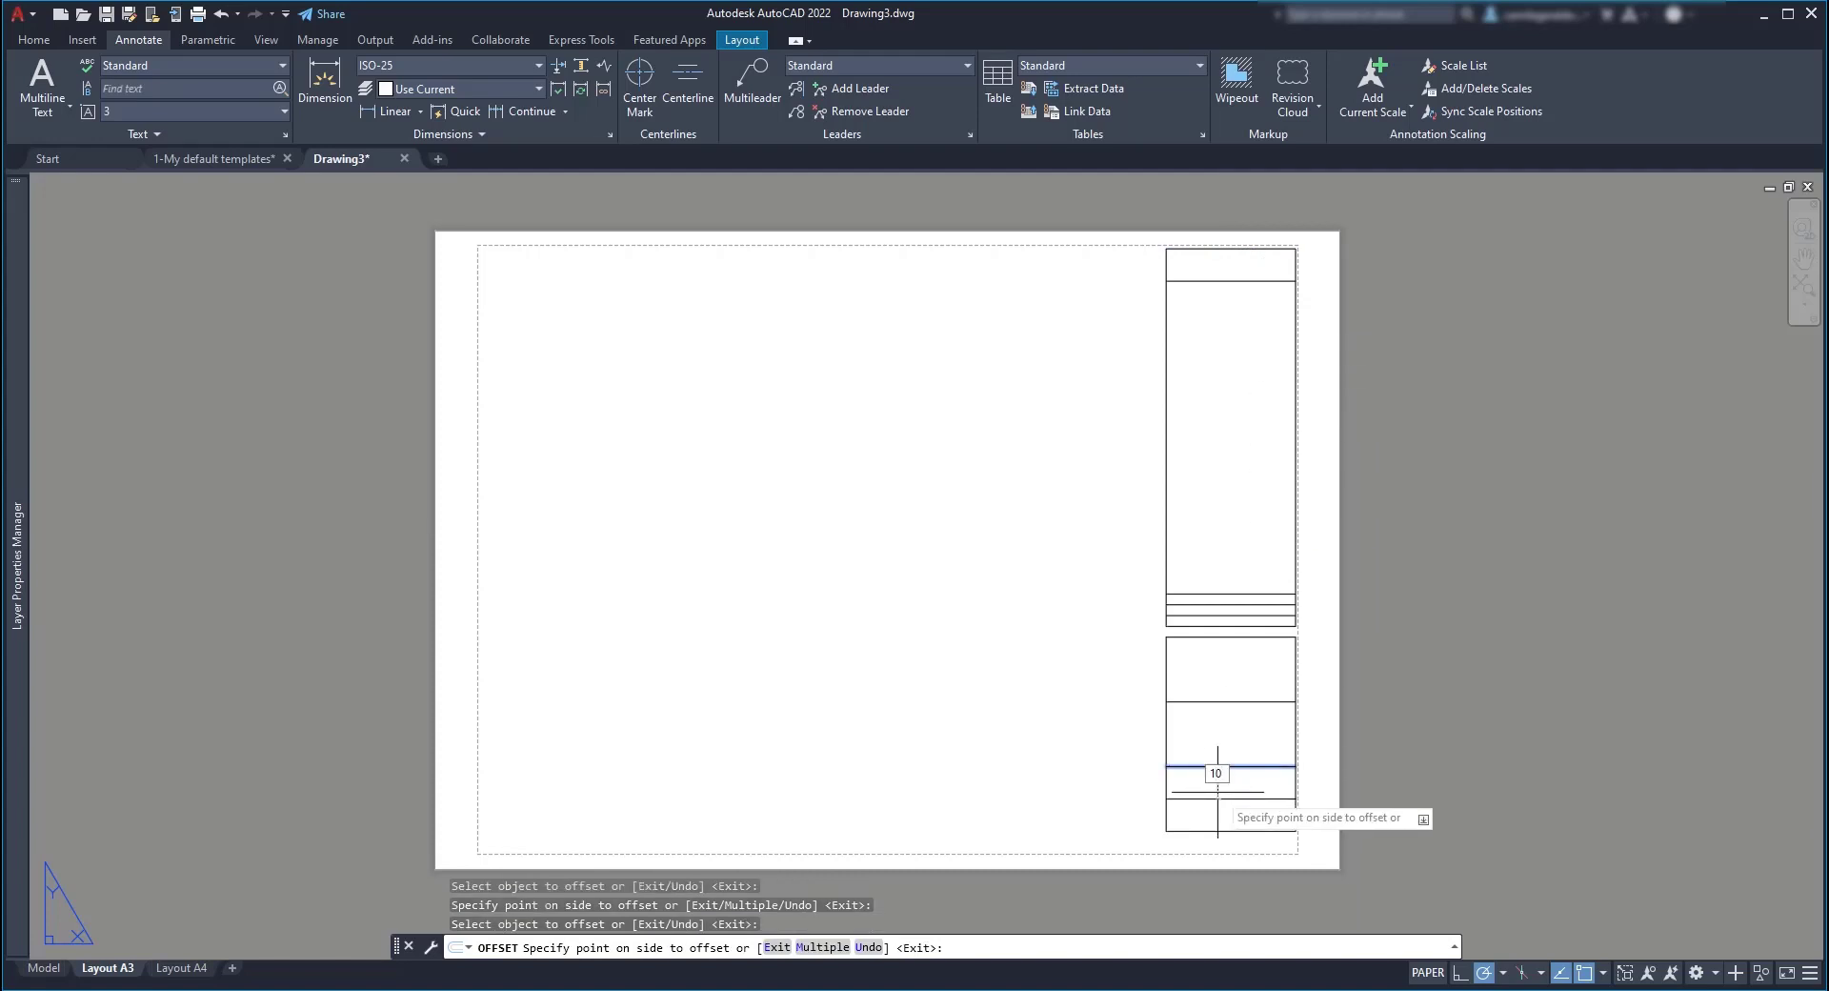
key("Return")
left_click(1242, 787)
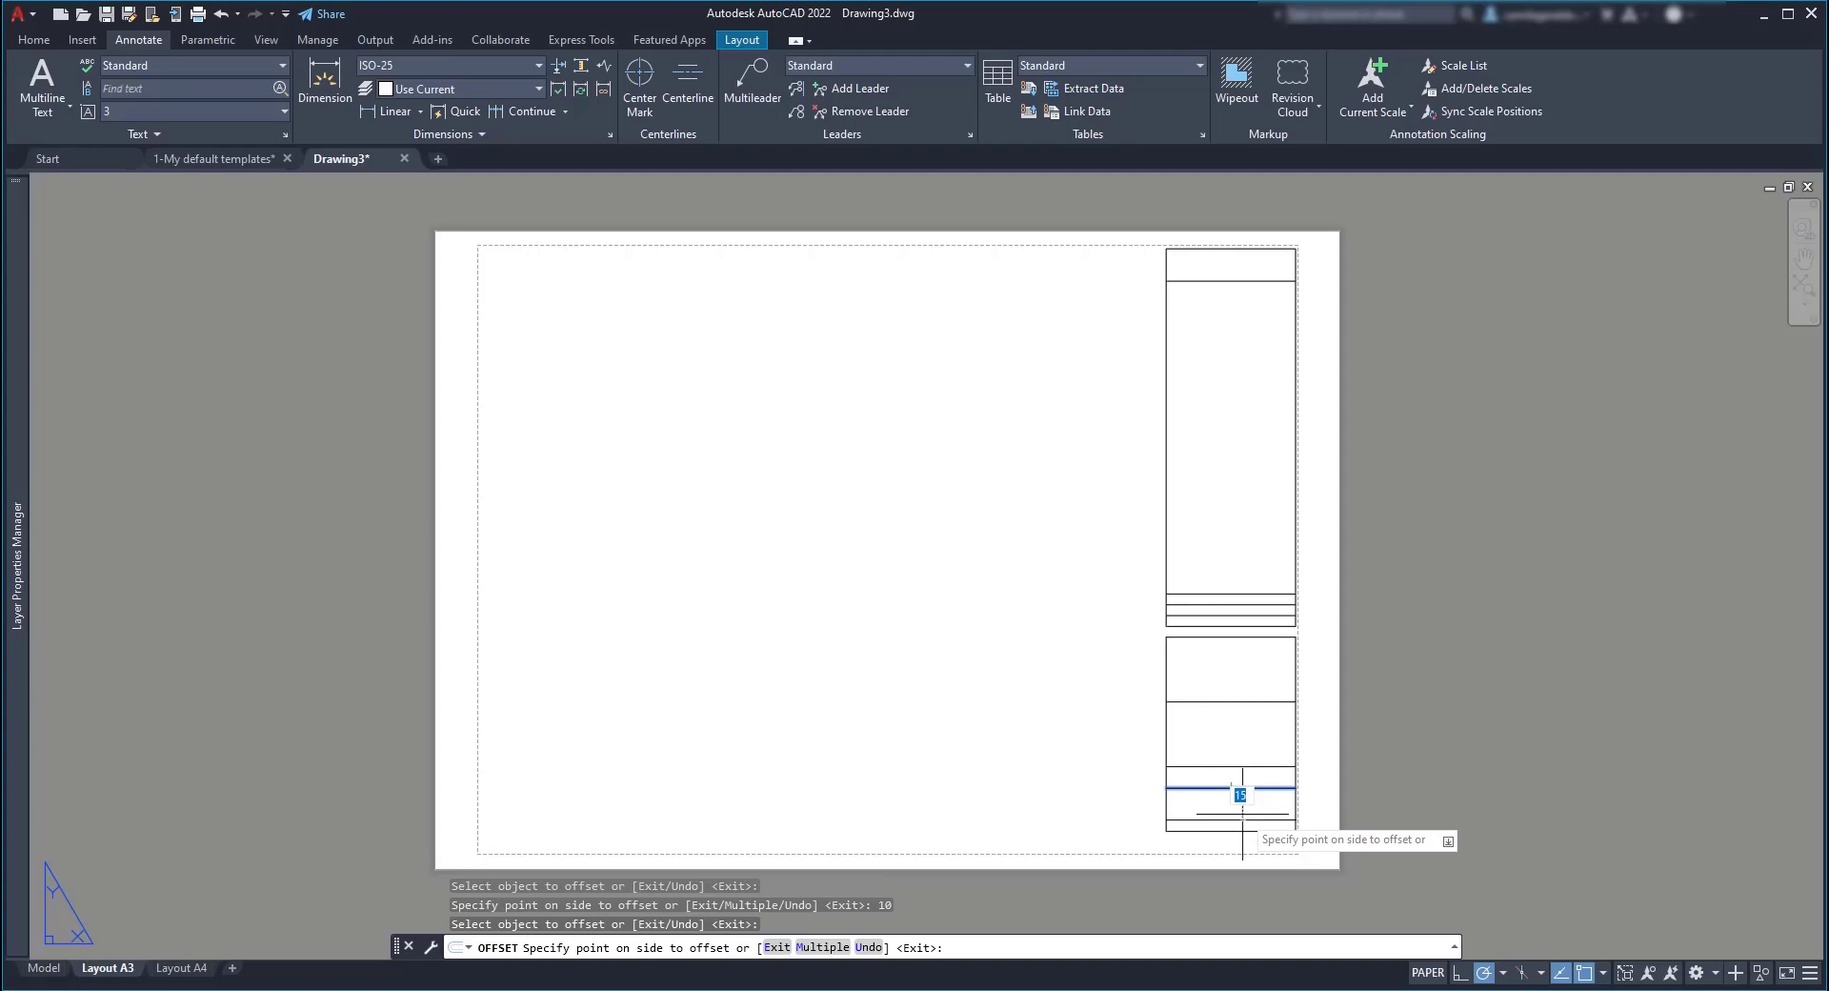
left_click(1243, 812)
key("Escape")
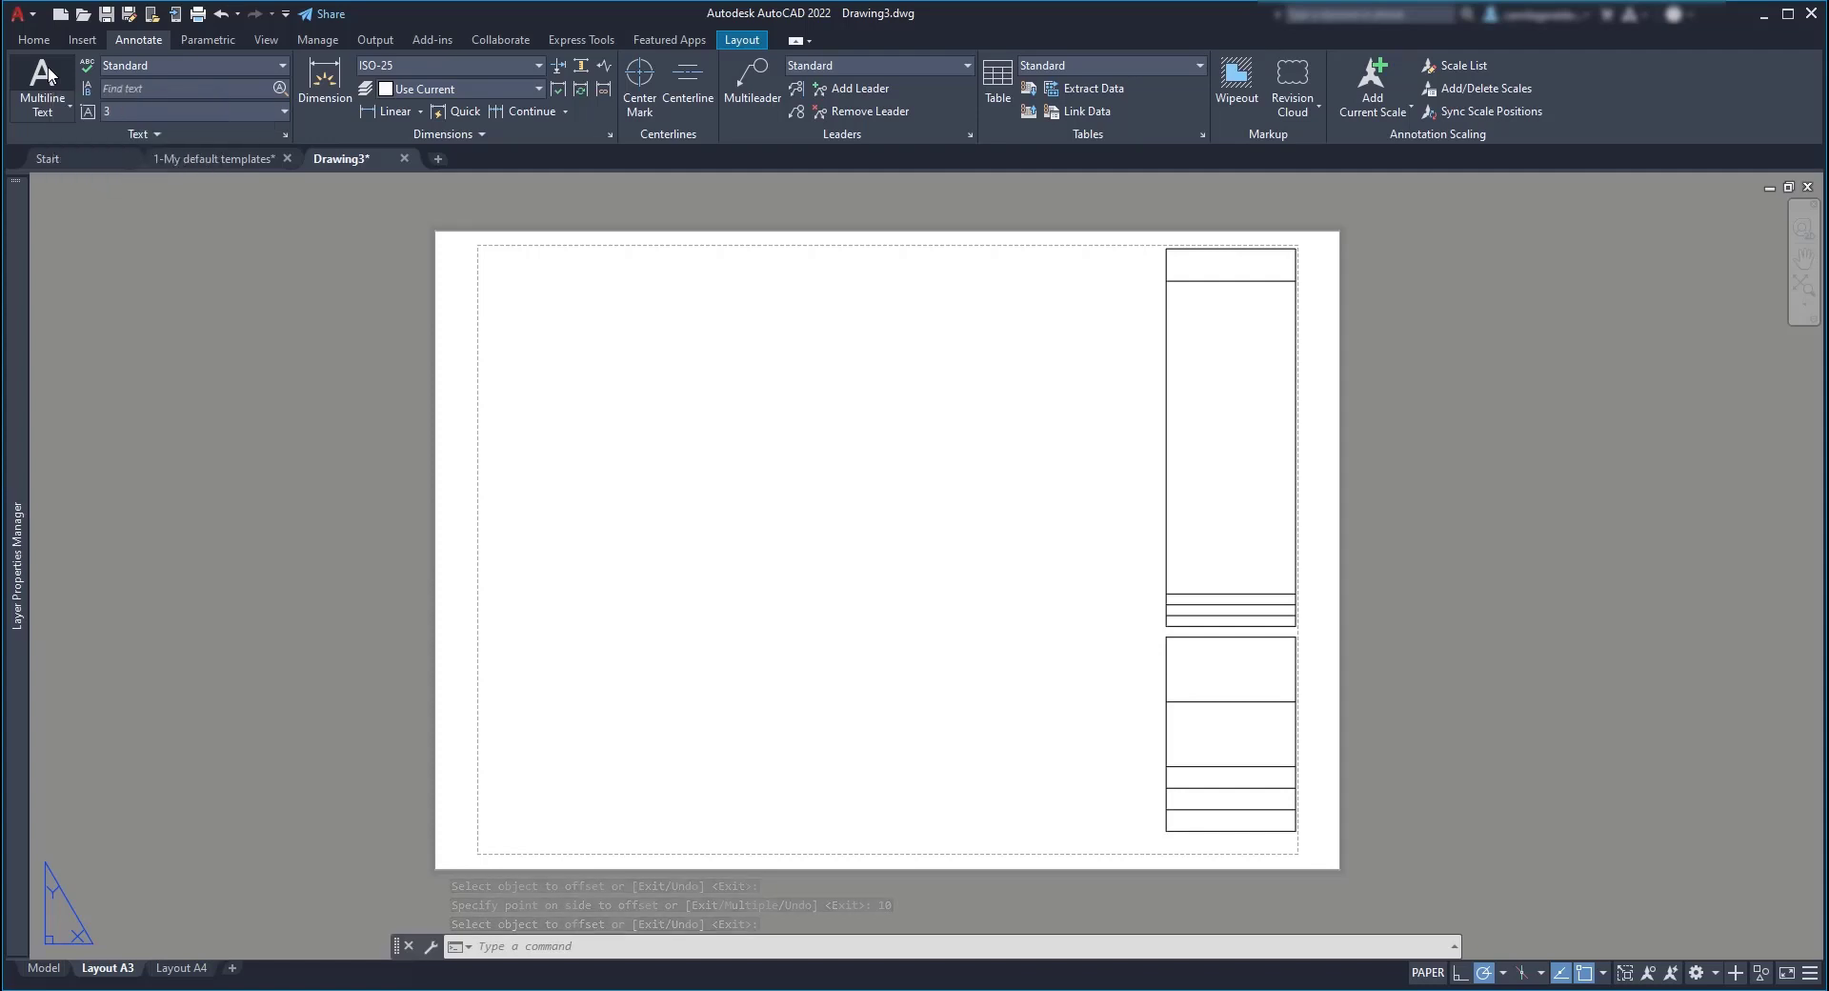
Step: Add multiline text reading "General notes" just below the header row, spanning most of the title block's width
left_click(47, 76)
scroll(1229, 315, "up", 4)
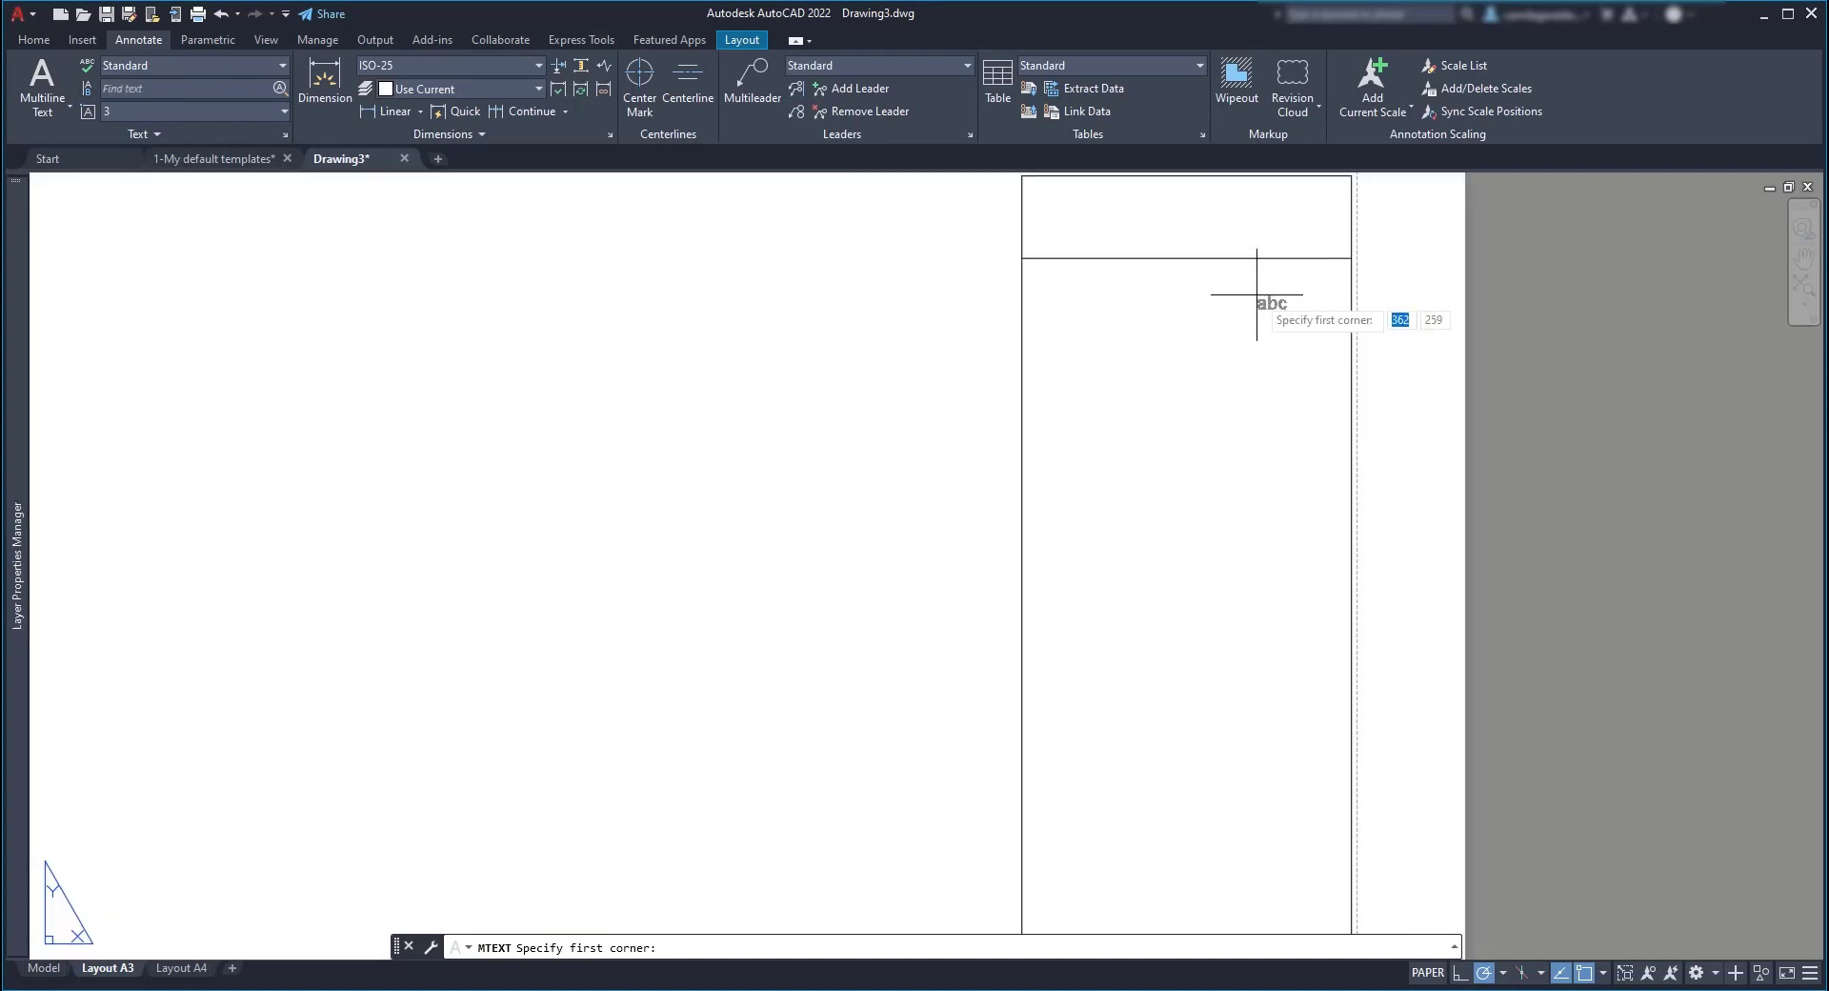
left_click(911, 264)
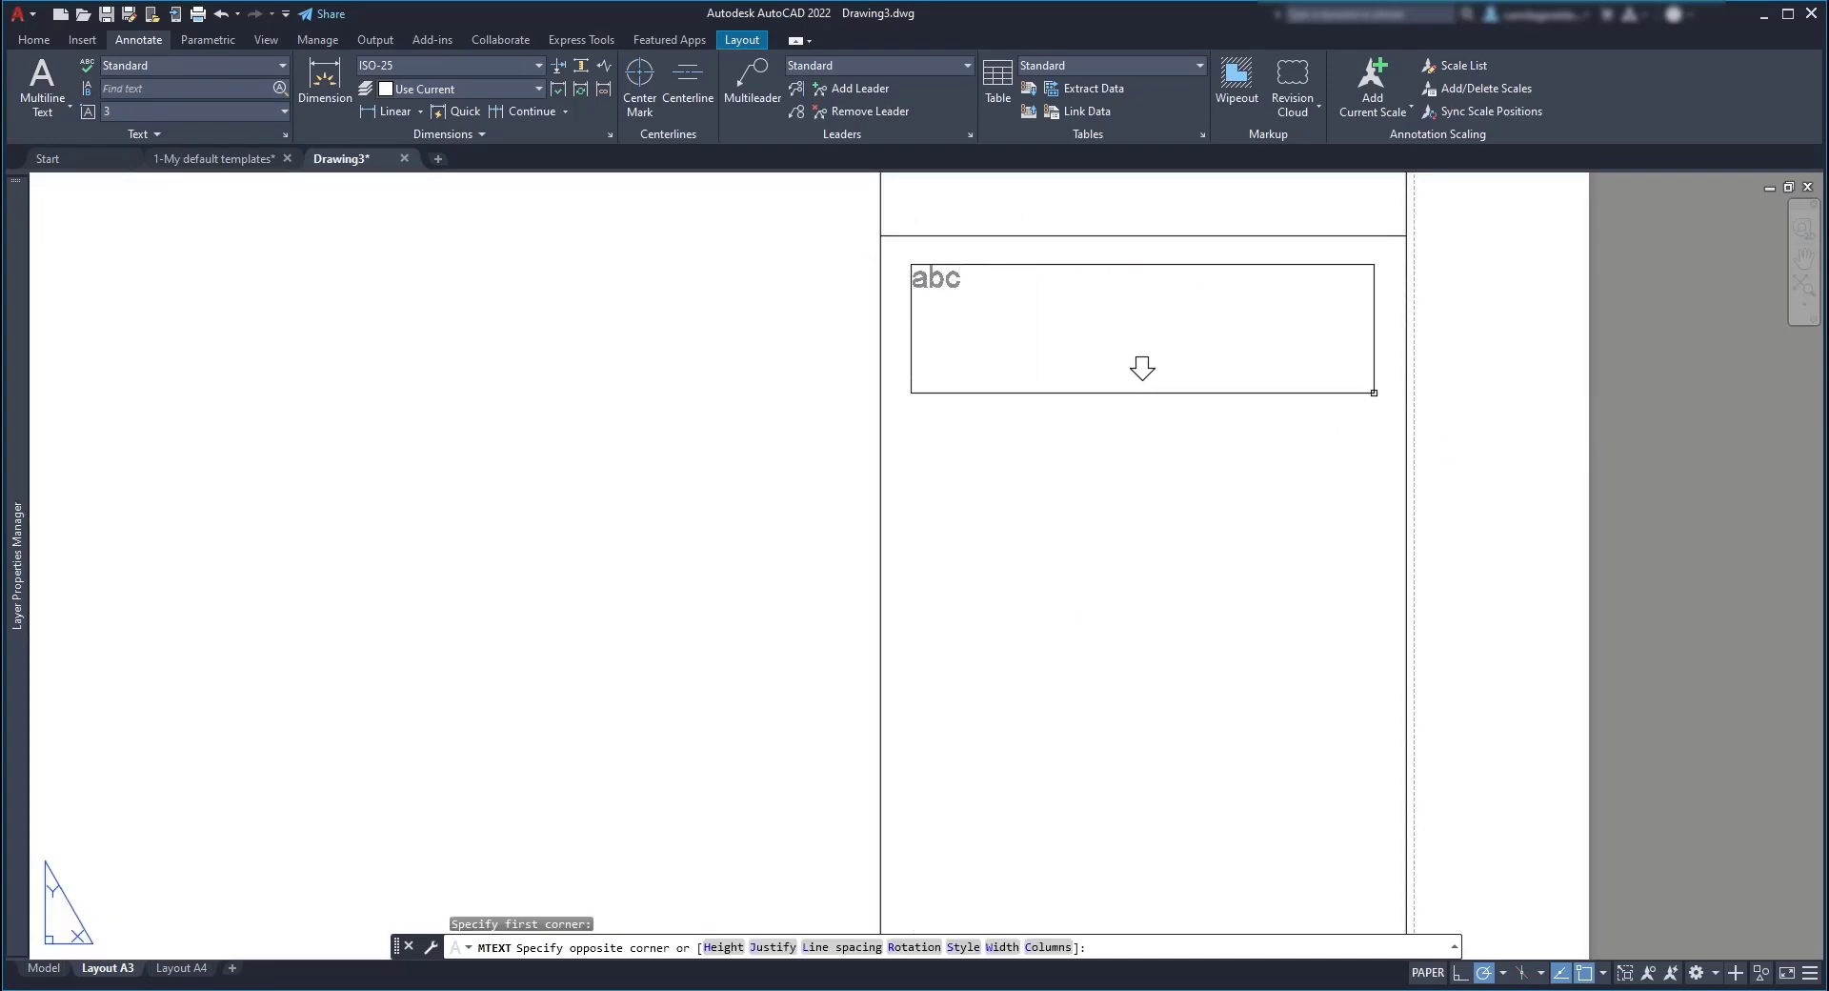
left_click(1376, 397)
type("Gener")
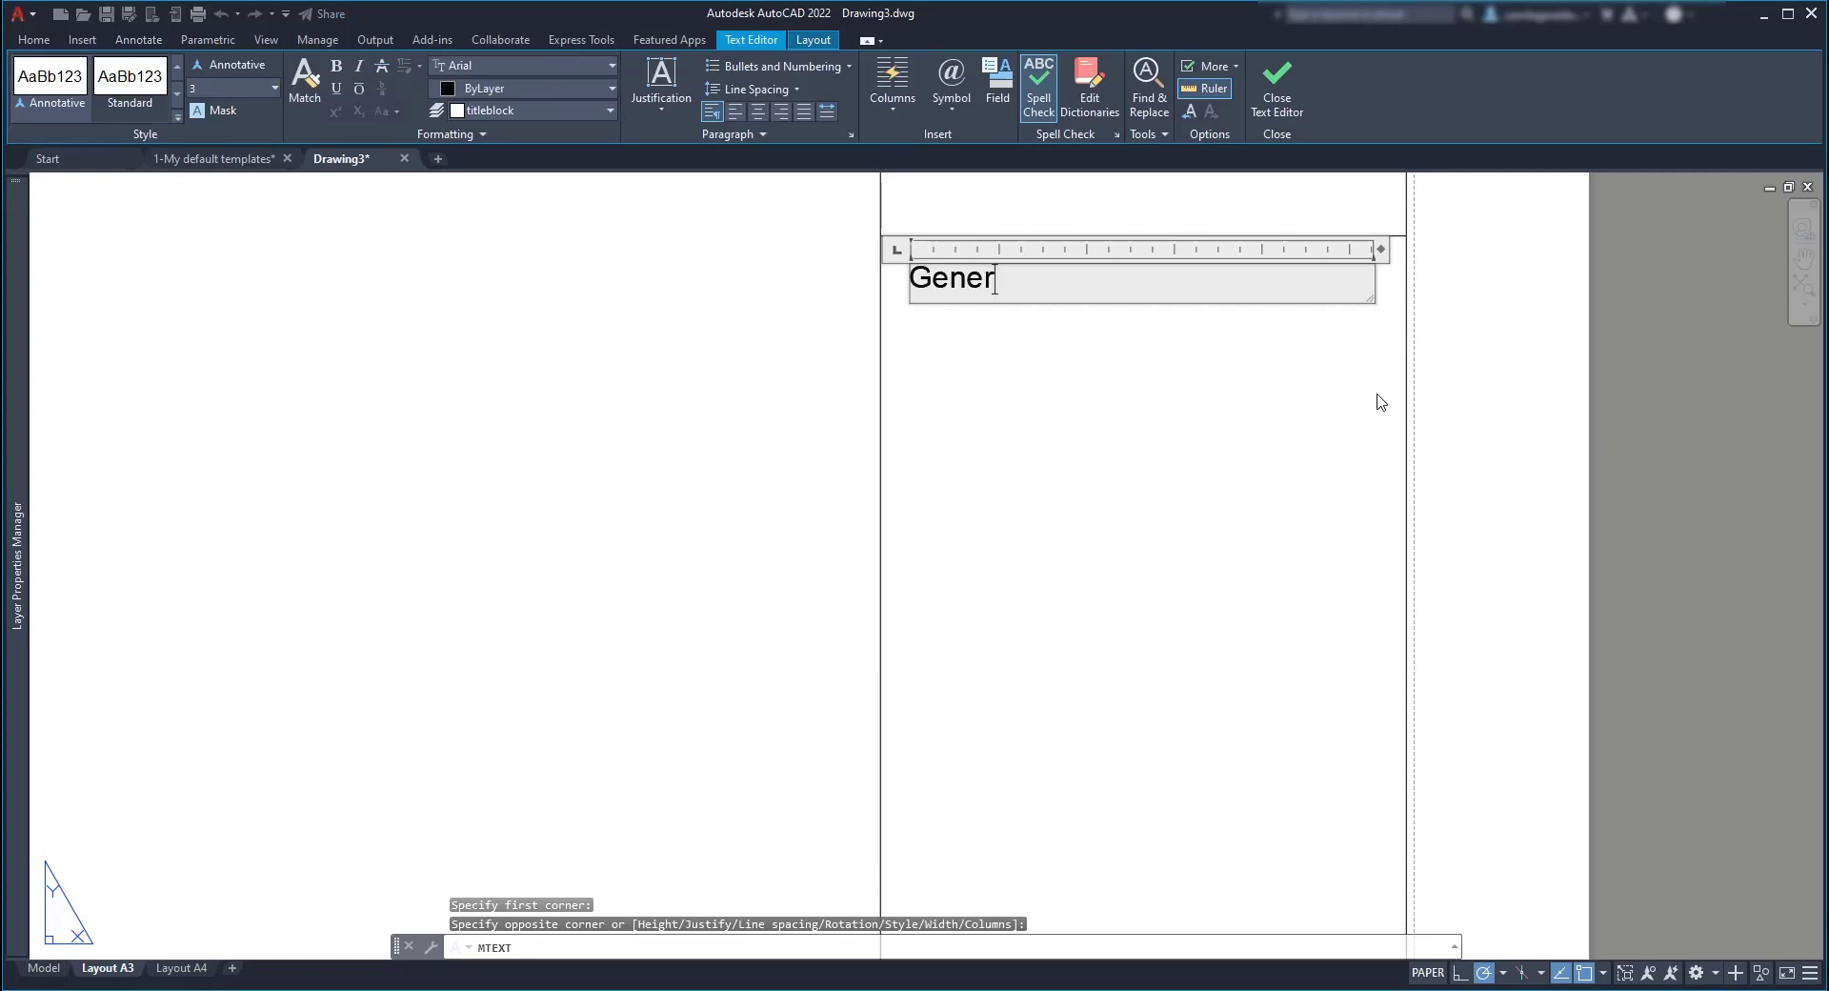
type("al notes")
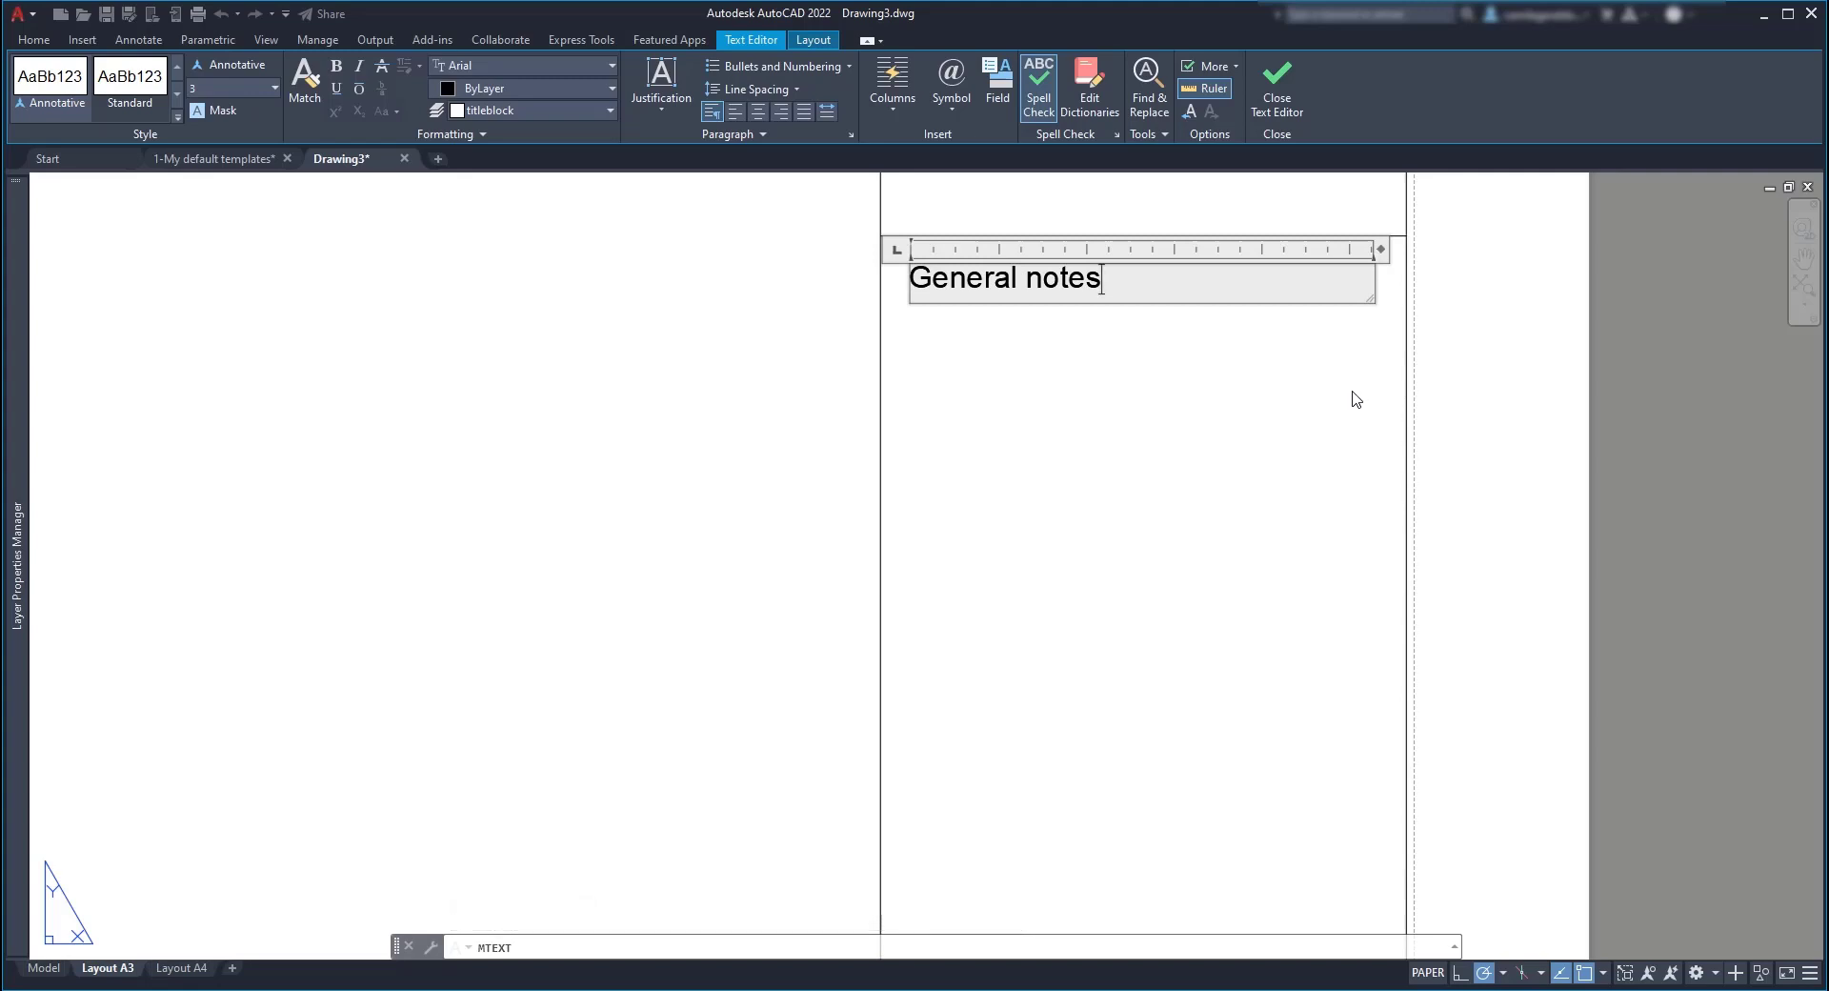
Step: Fill the line under the "General notes:" heading with repeated "example of text" placeholder wording and finish editing the text
type("exampl")
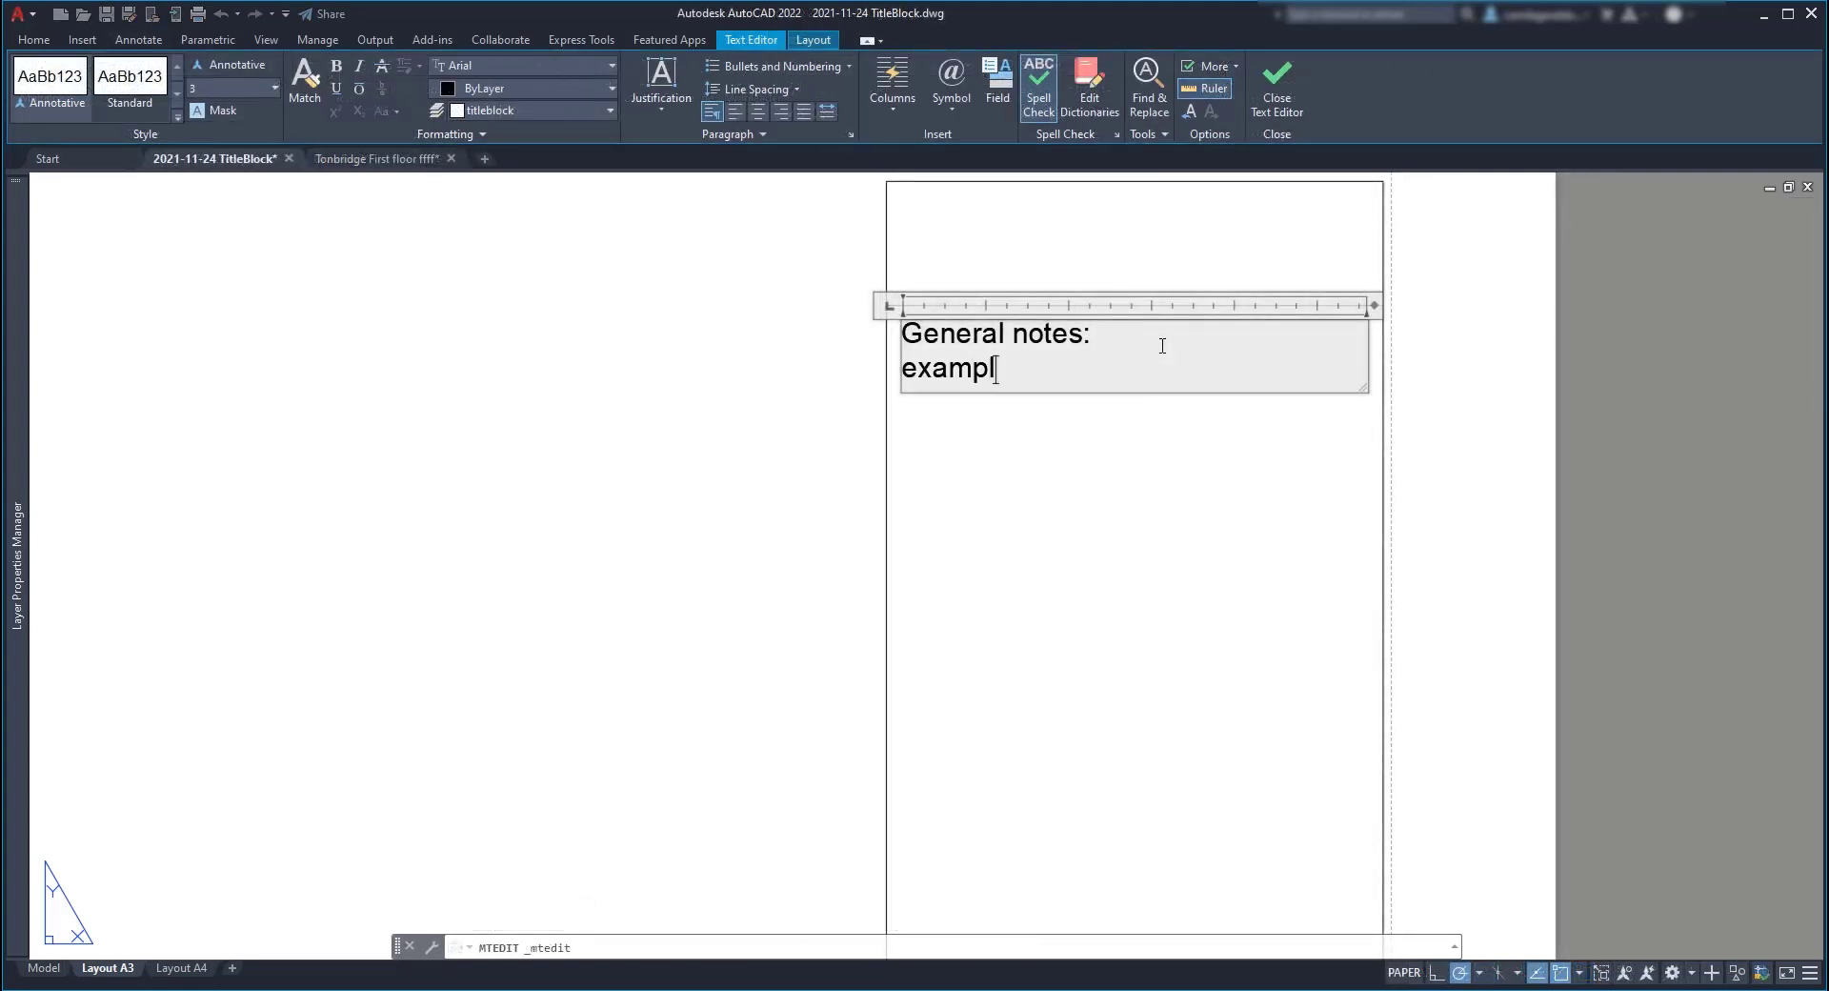
type("e of text here")
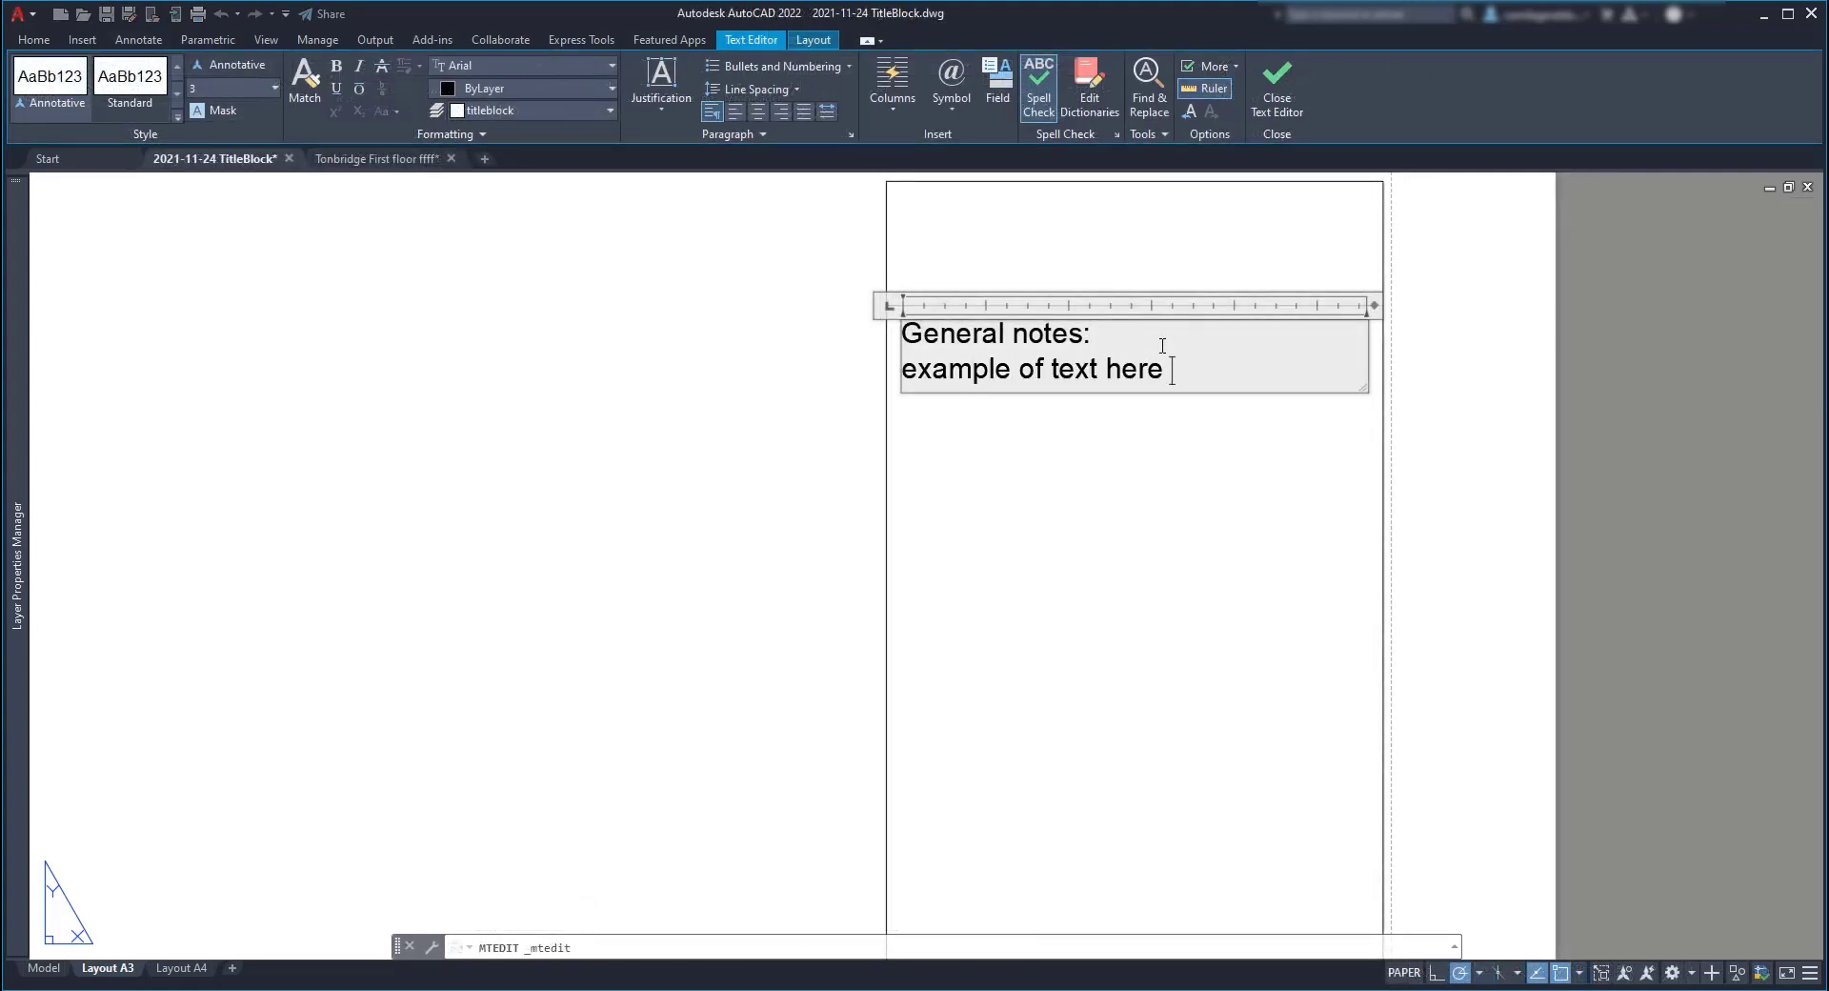
type(" example of text example of text example of text fjdkadfgadf sdfsd fsd fsd fd")
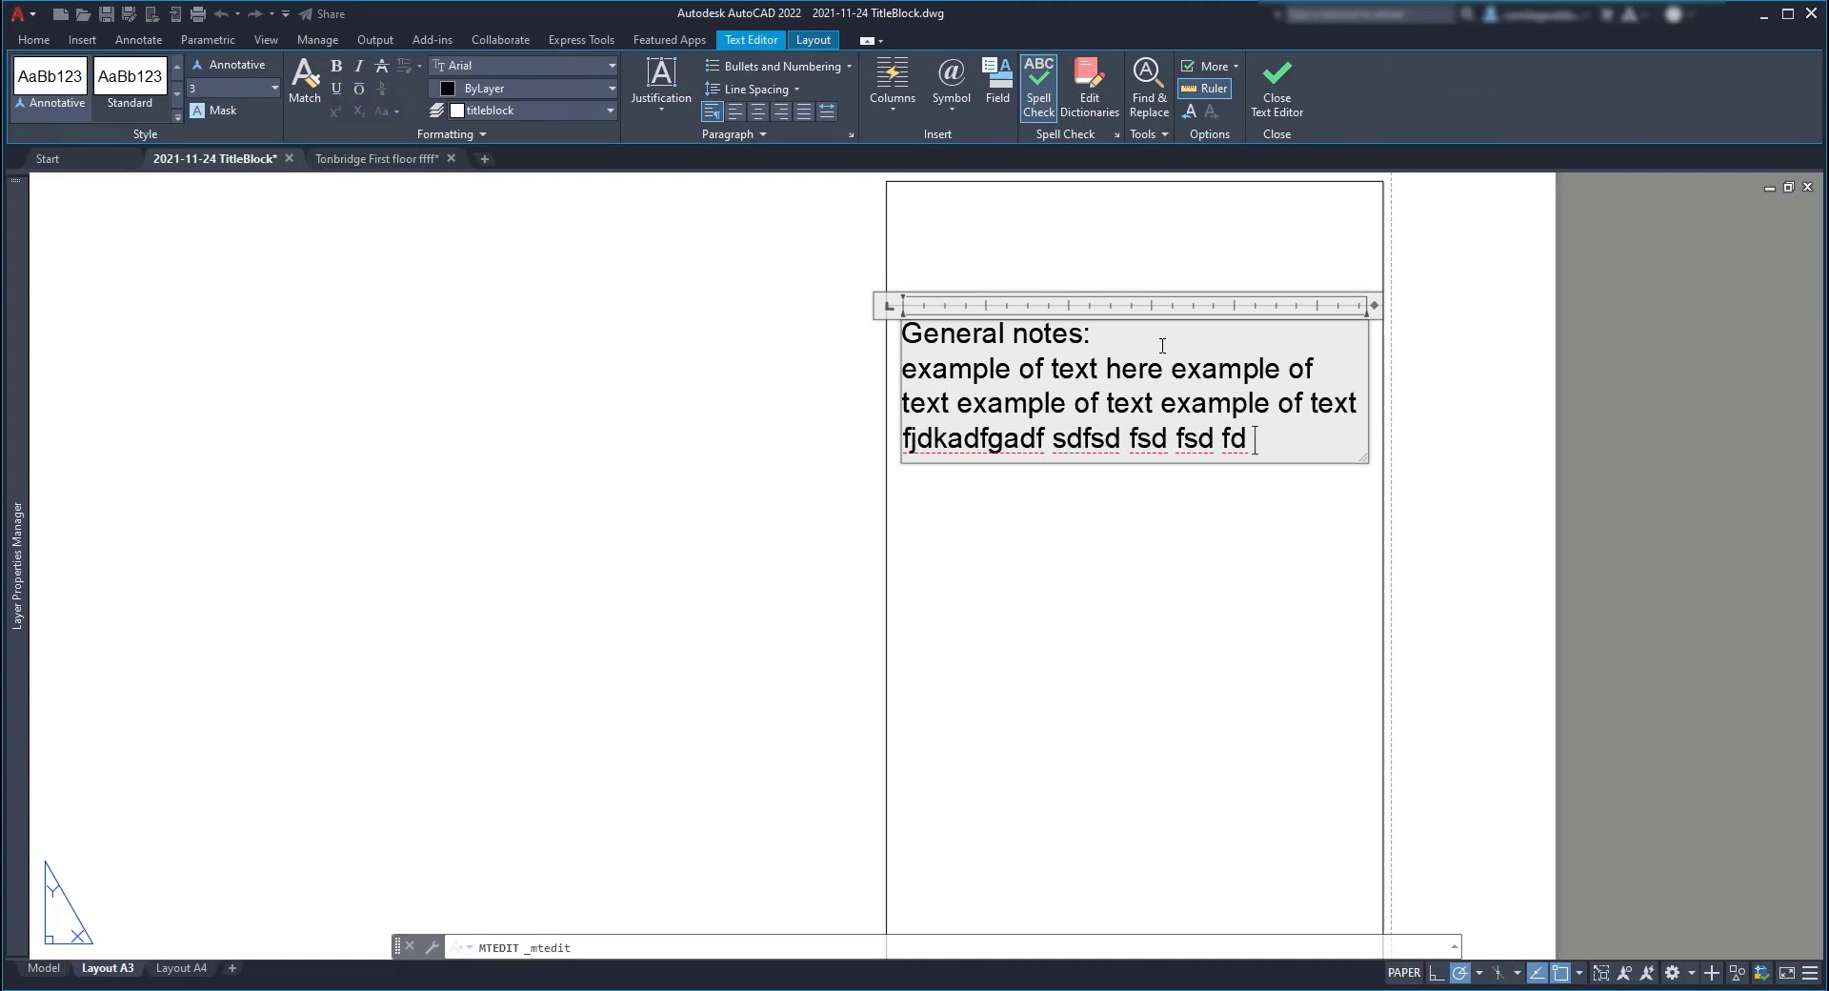
type("  dfsd f sd sdf fsd fsd")
left_click(1221, 535)
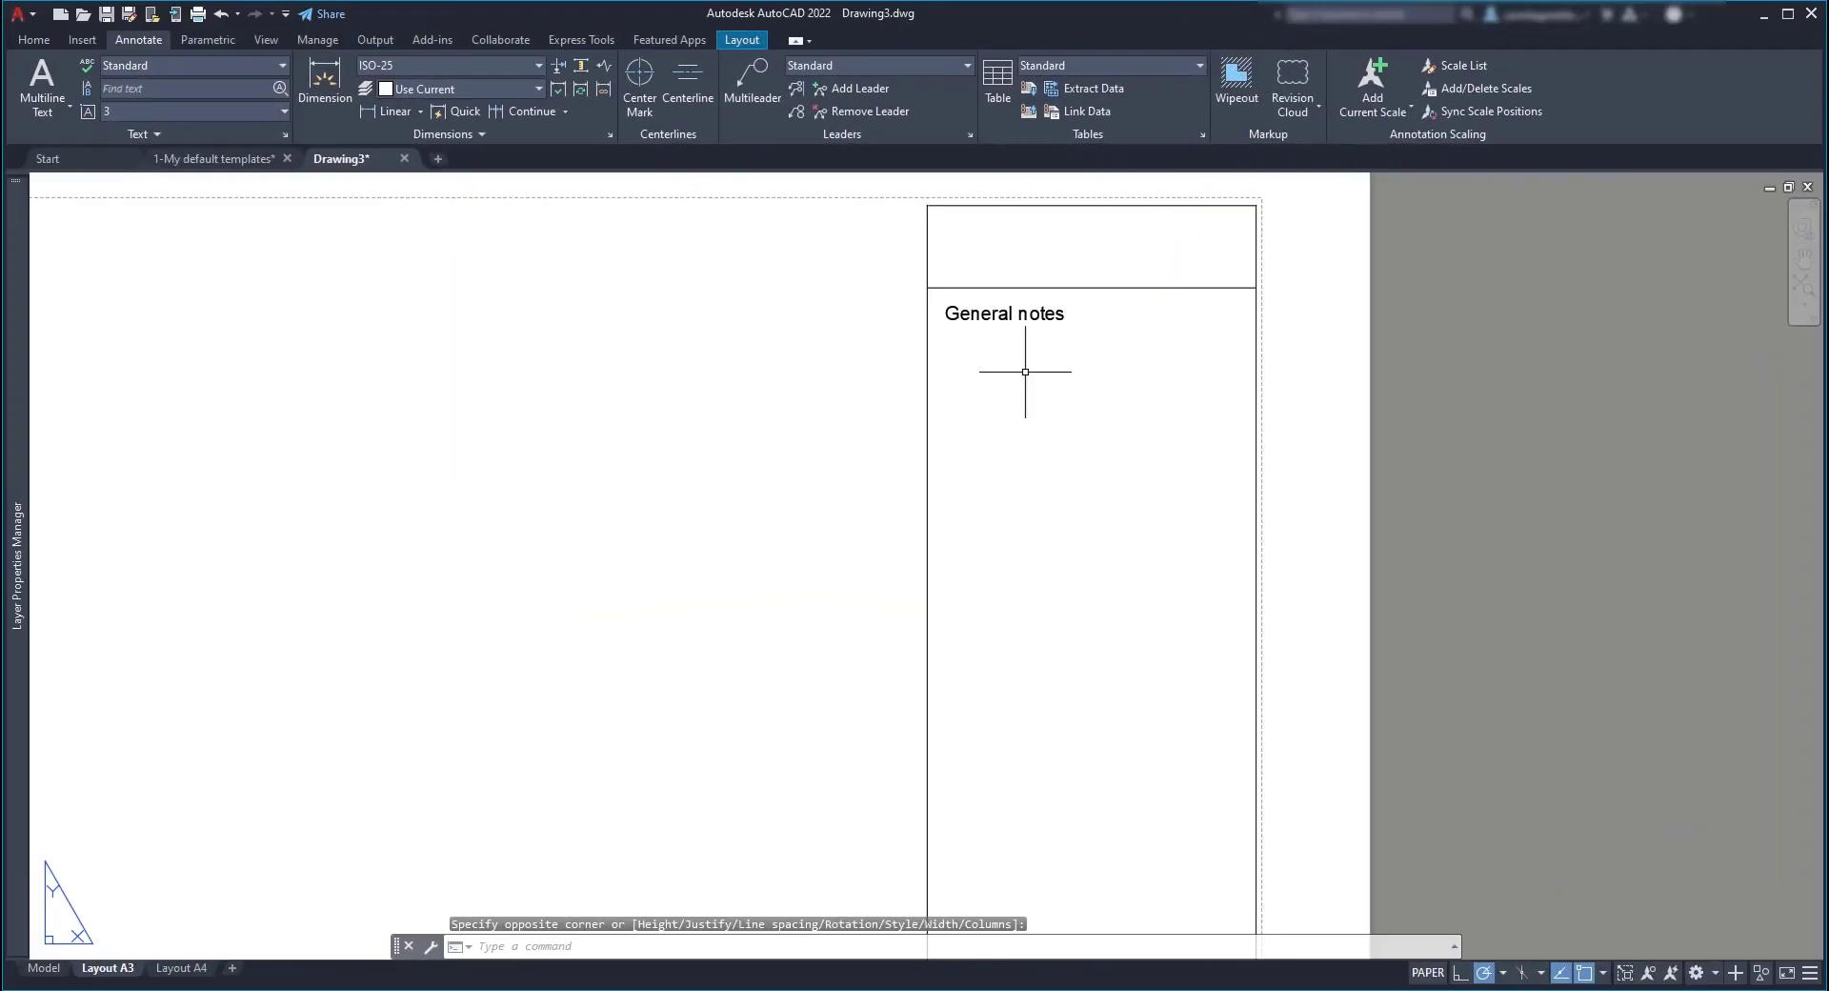
Step: Draw a vertical construction line 2 inside the title block's left edge, starting from the header divider
left_click(1023, 391)
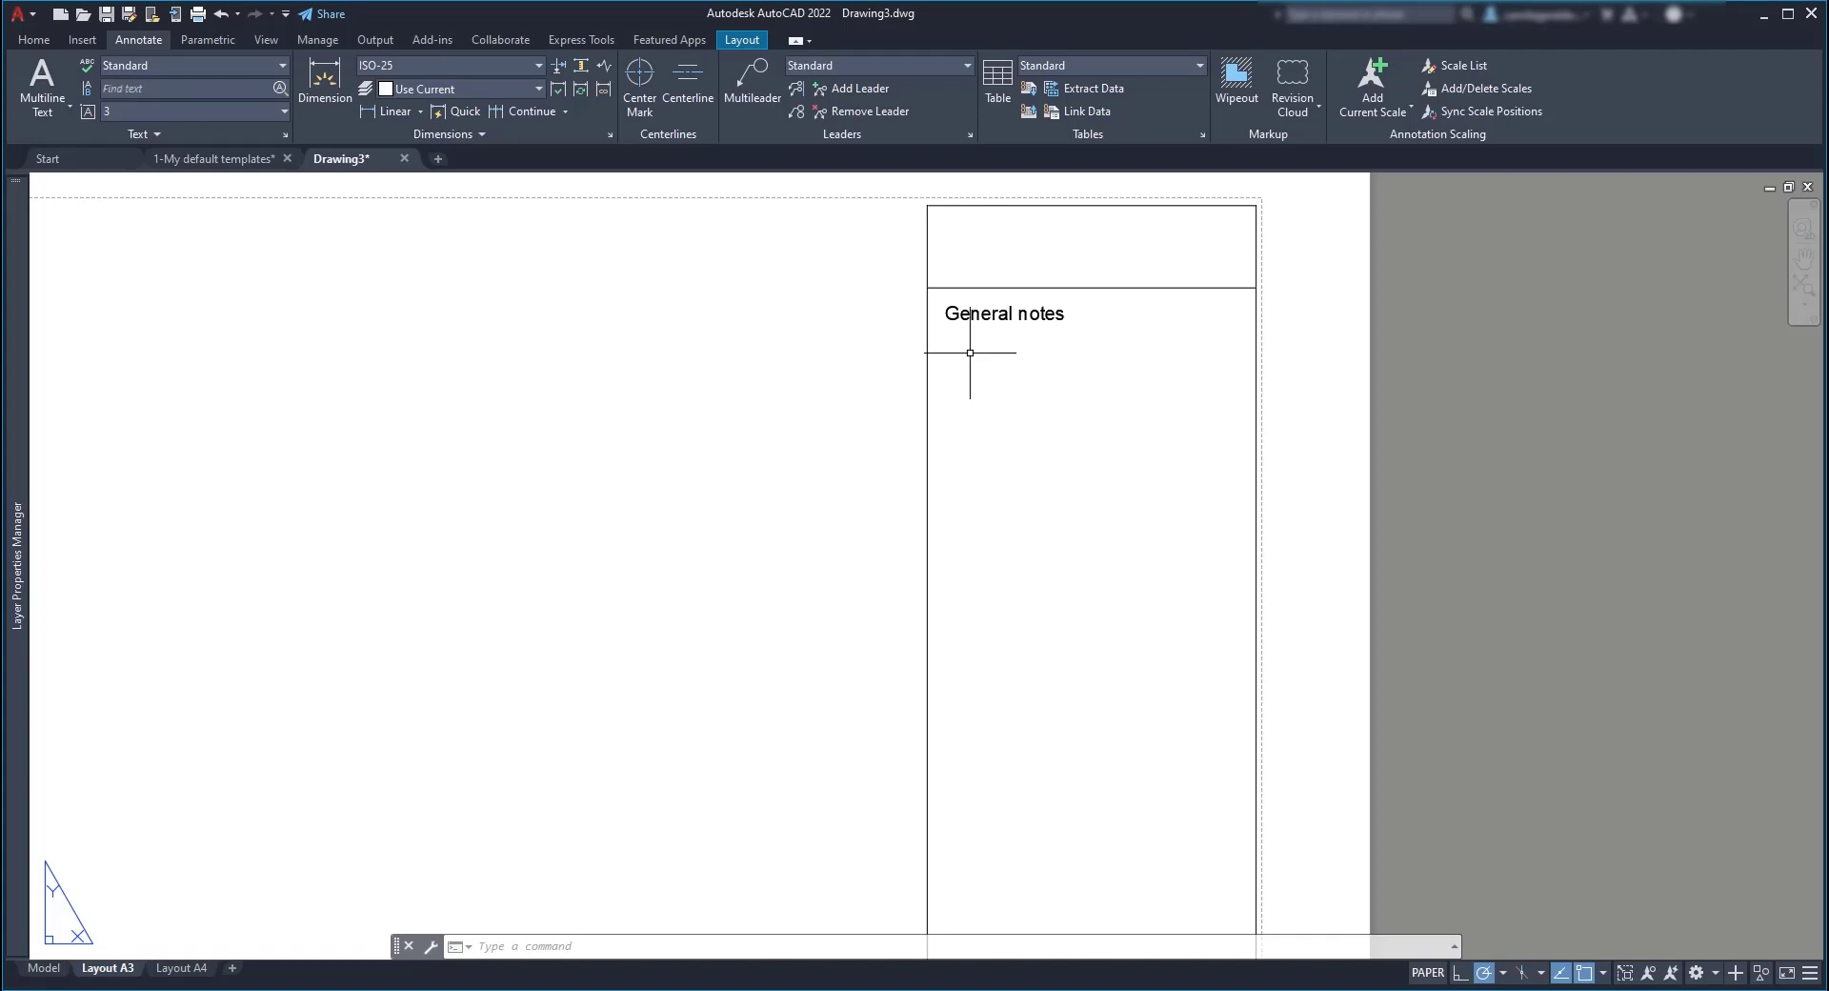
middle_click_drag(1025, 416, 1083, 400)
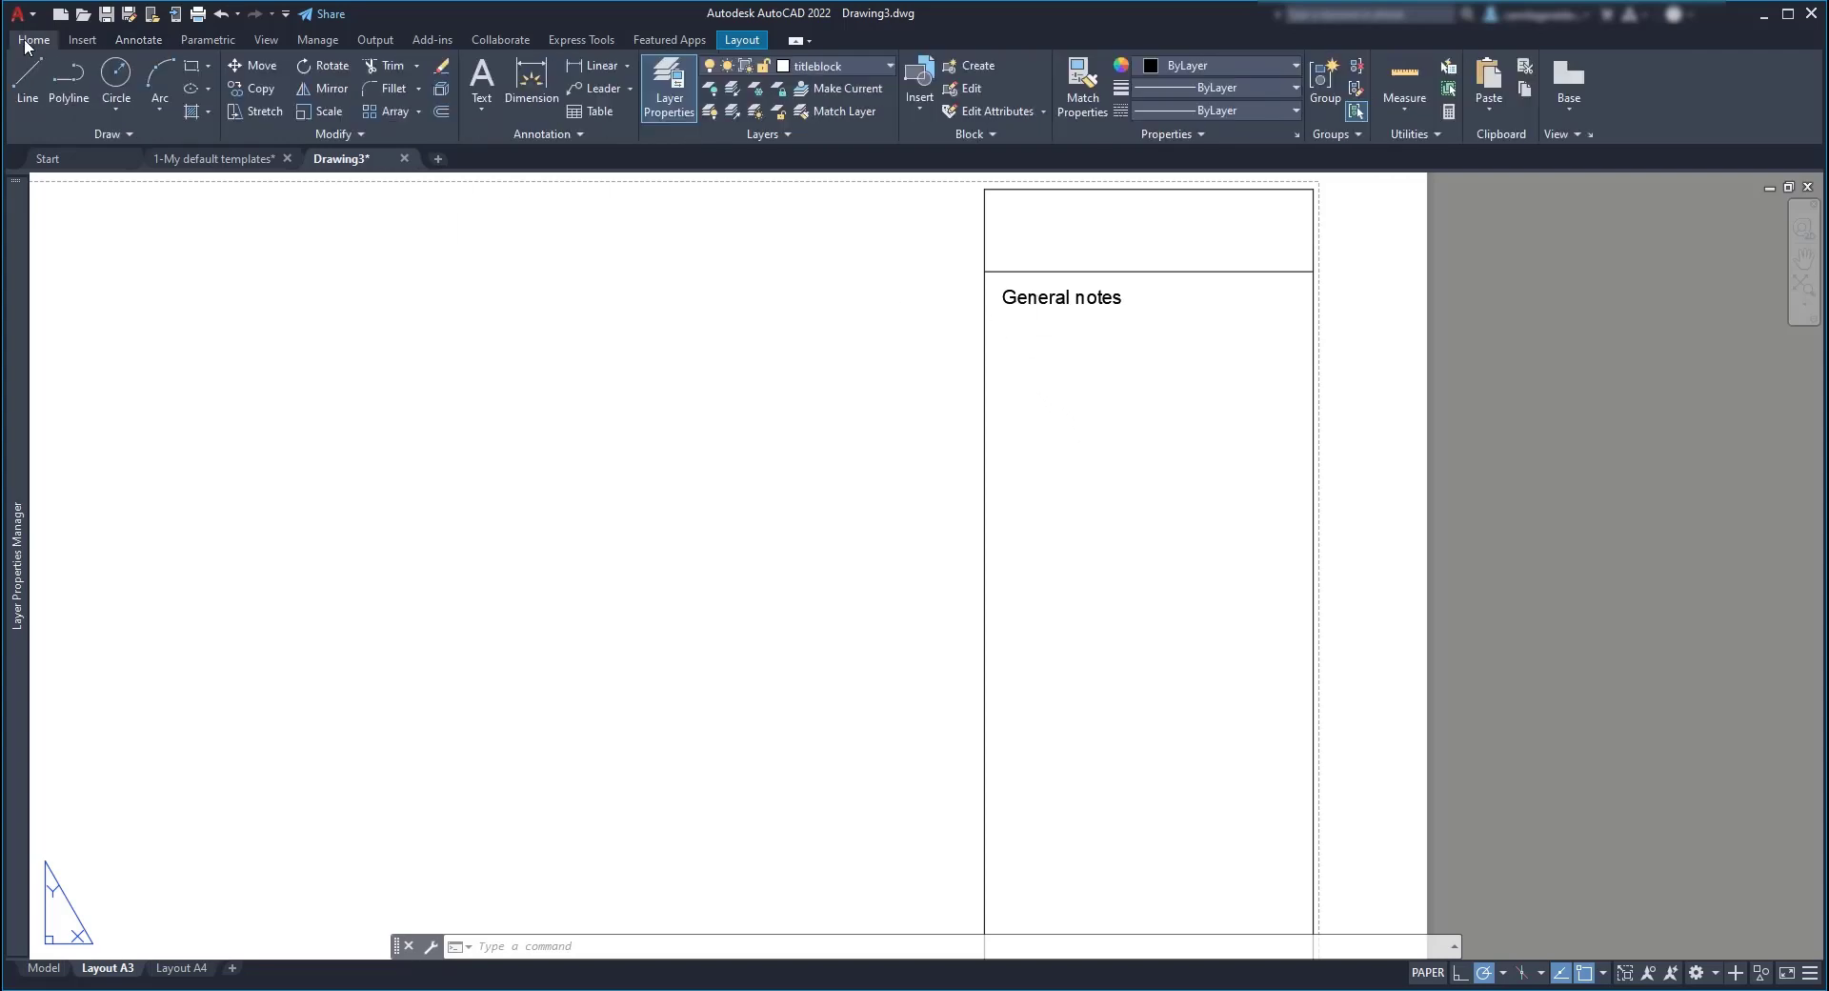
left_click(105, 134)
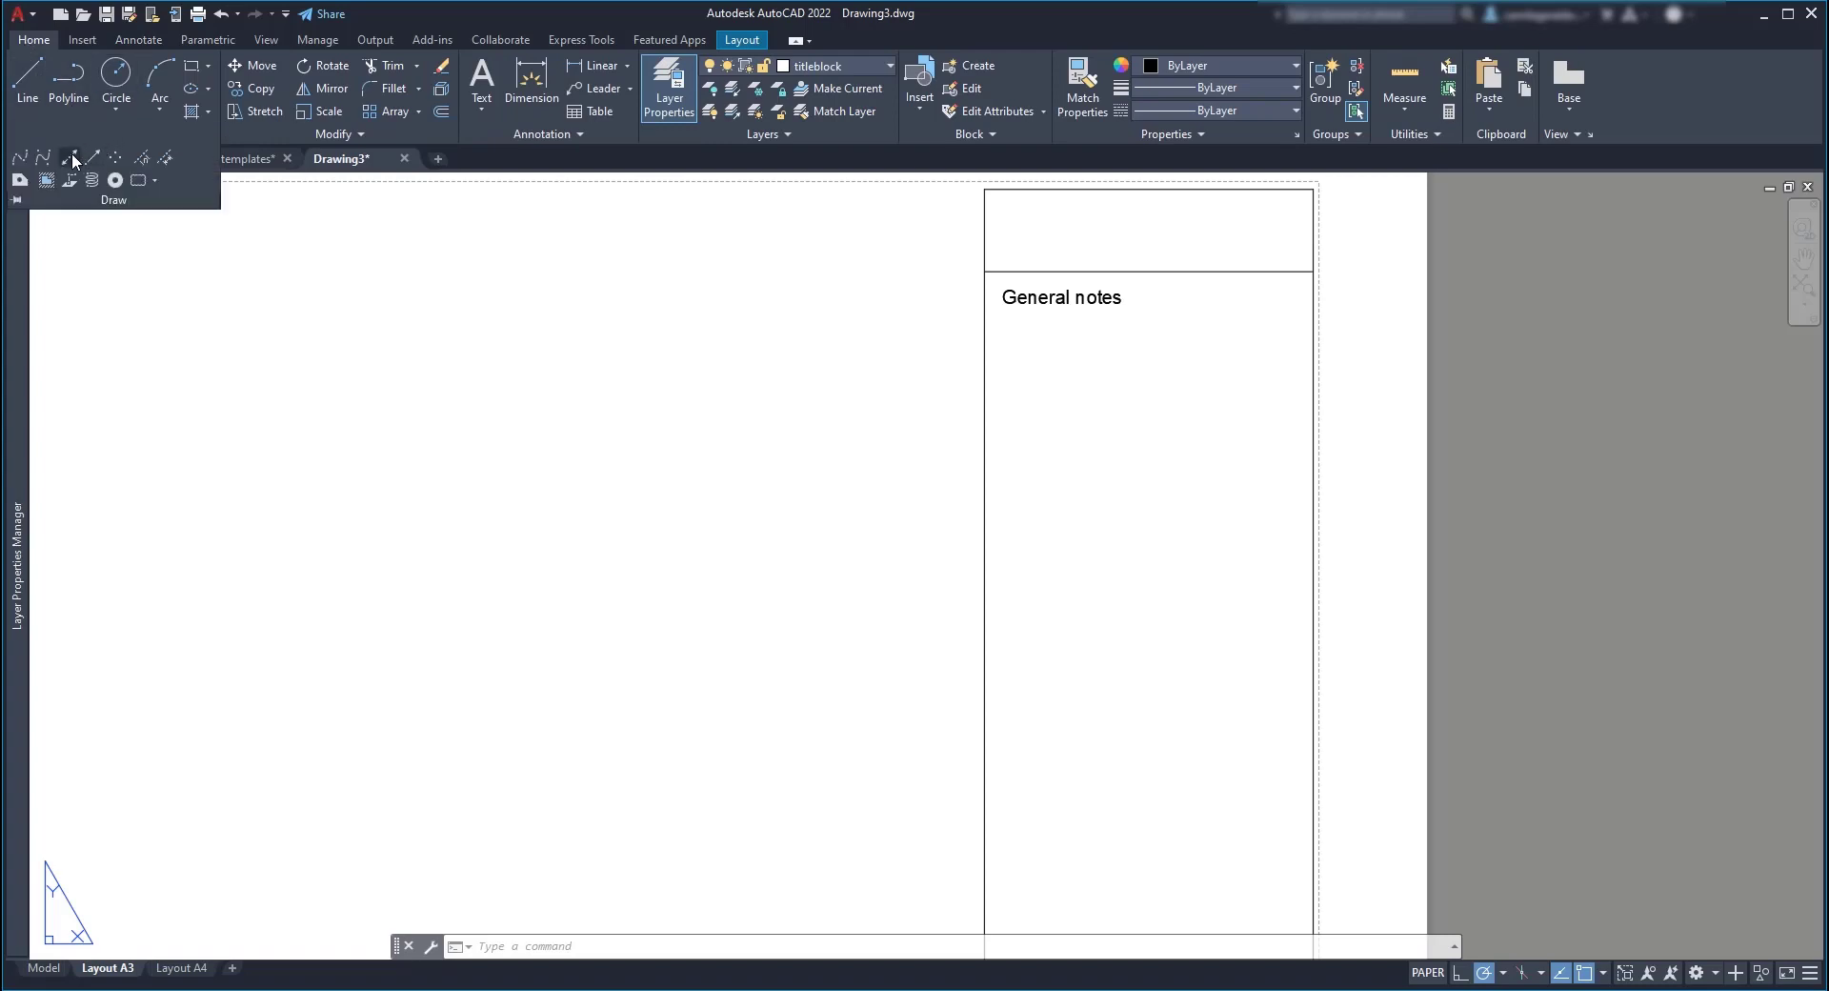
left_click(71, 155)
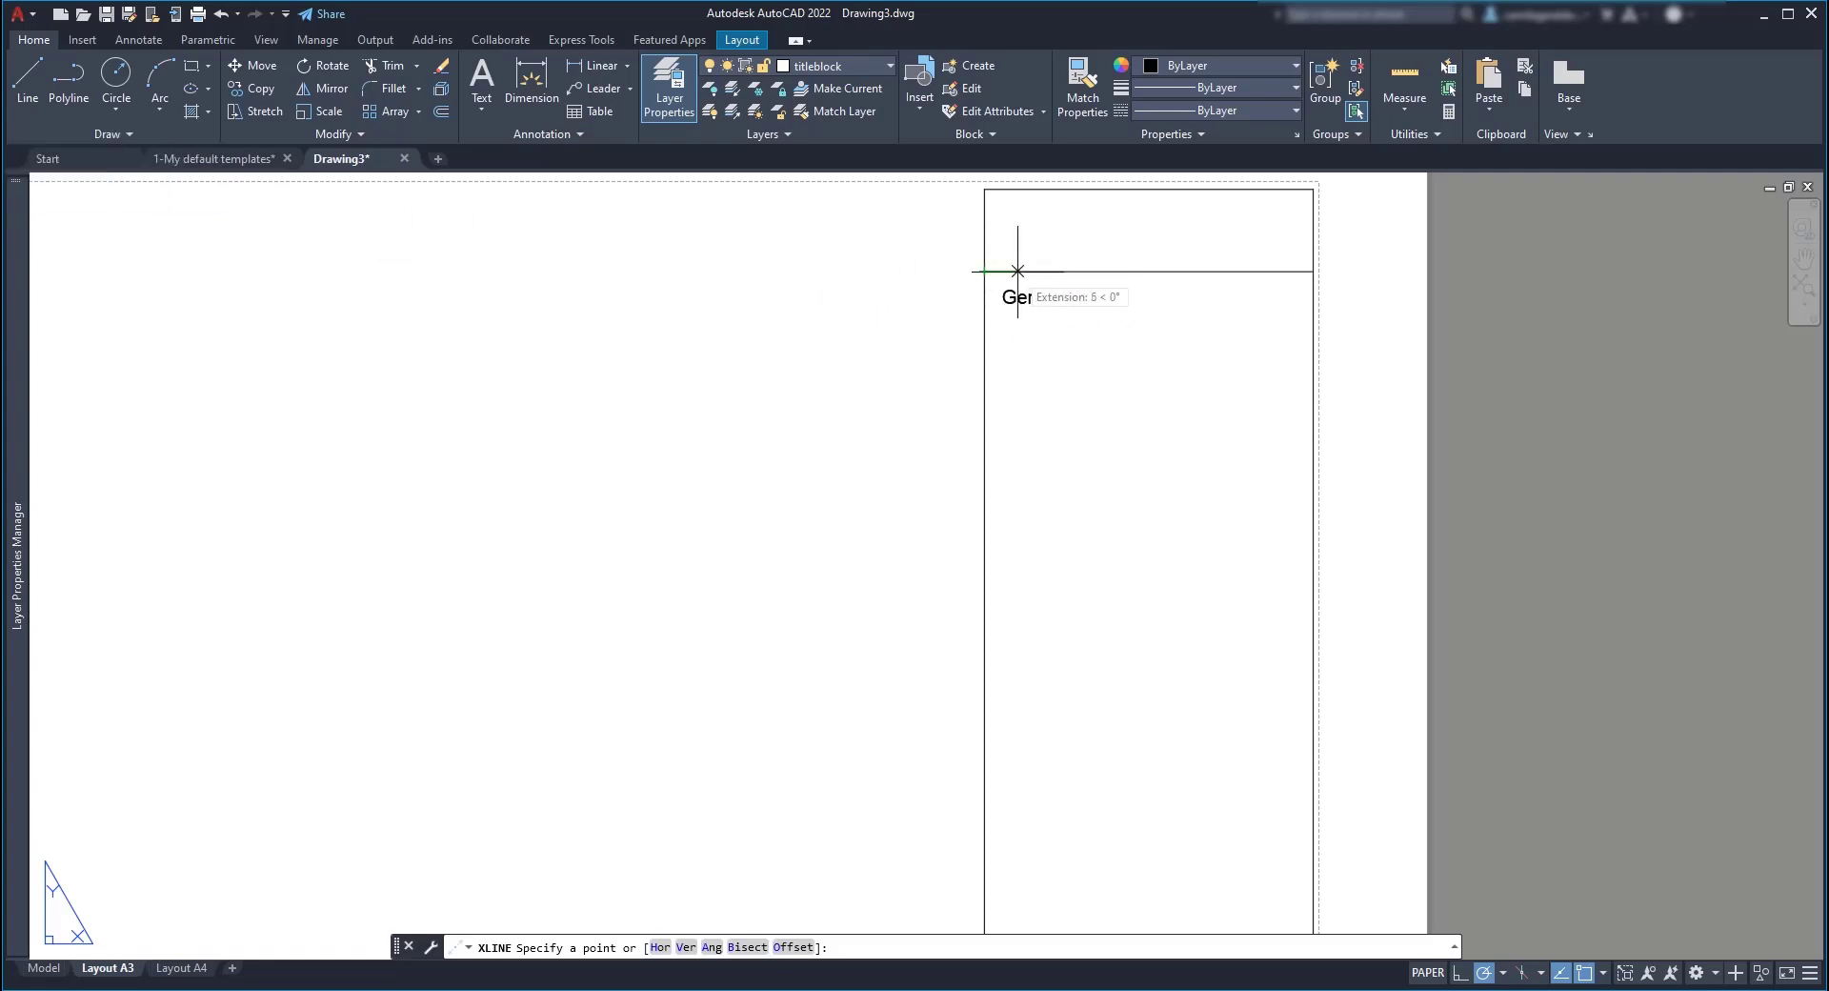
type("2")
key("Return")
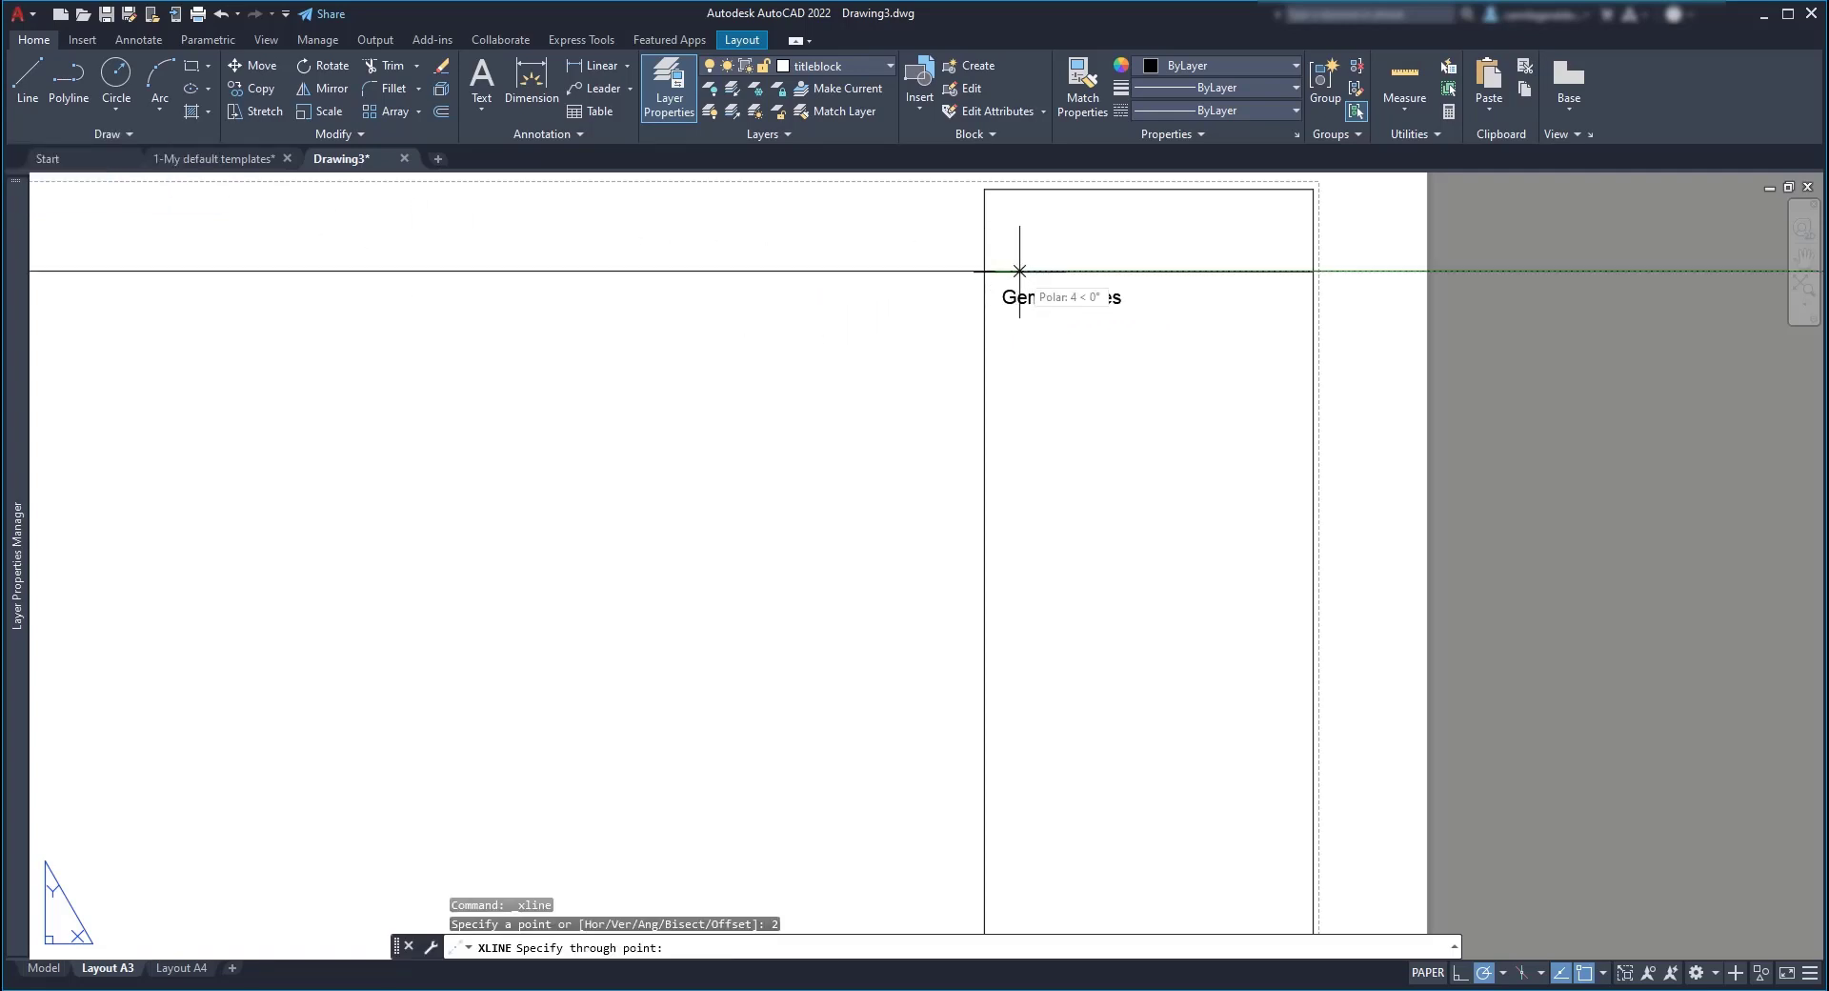
left_click(995, 493)
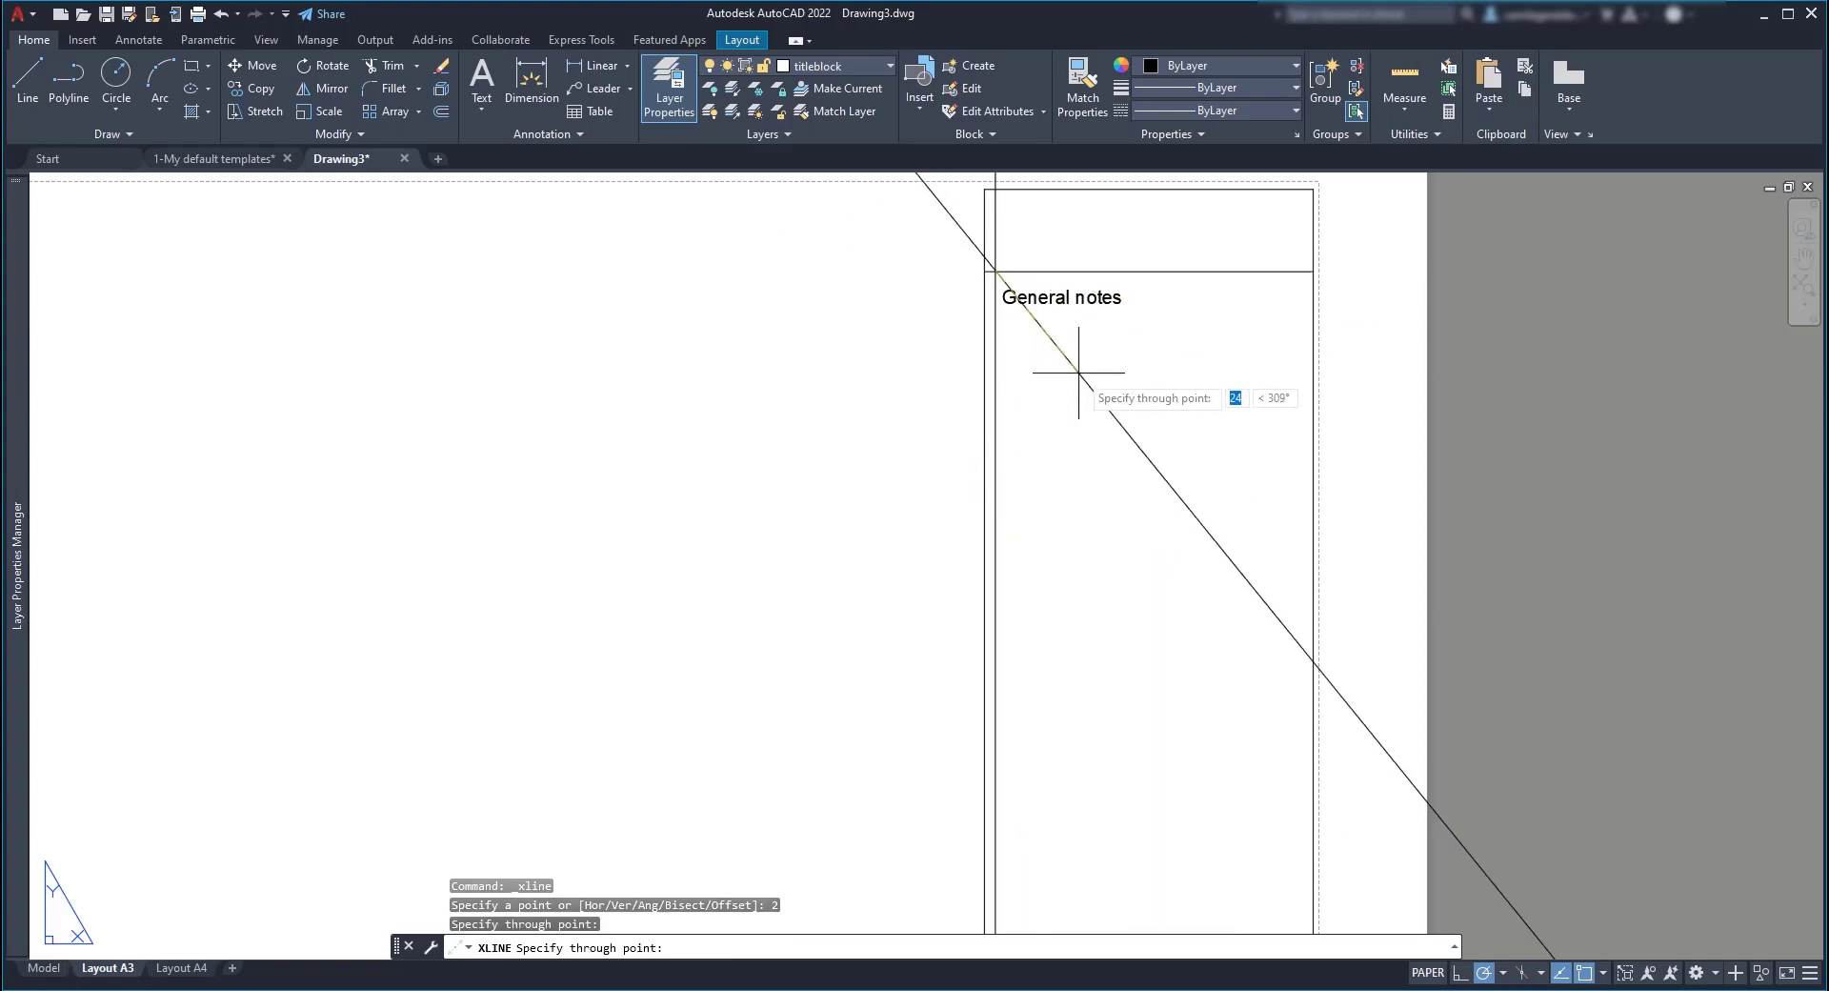
key("Escape")
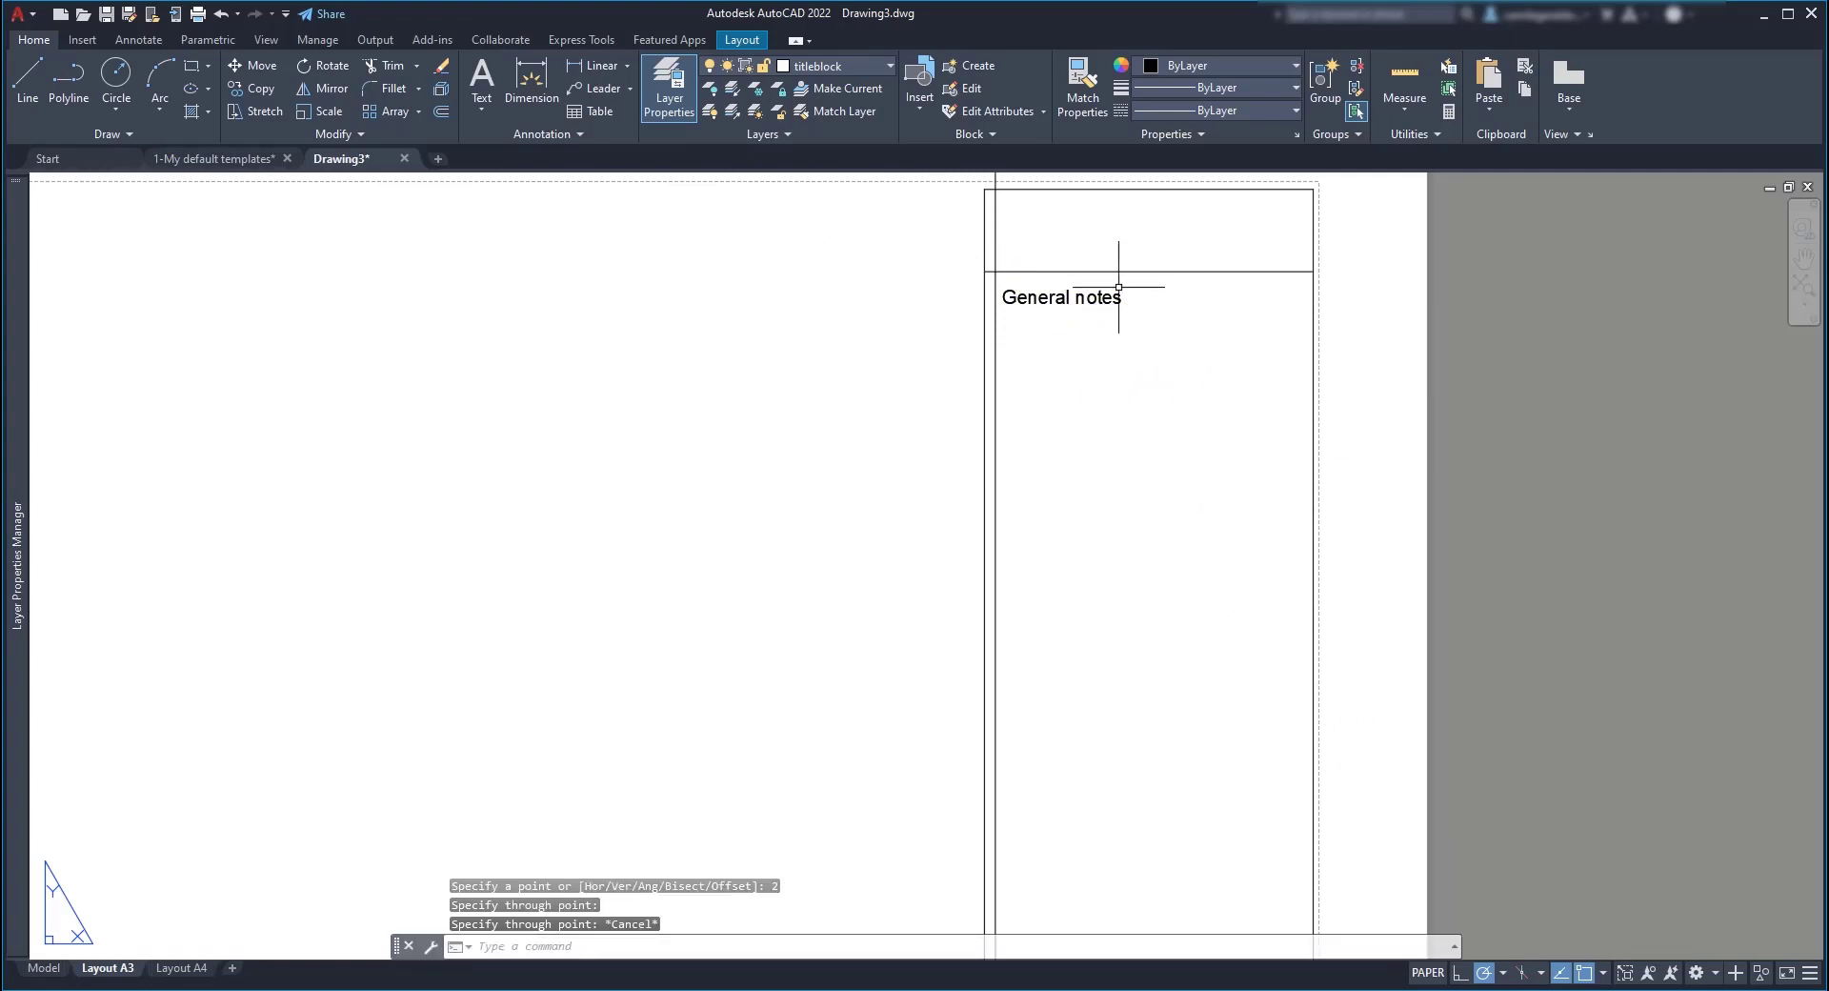
Step: Draw a horizontal construction line 2 below the title block's header divider
type("xl")
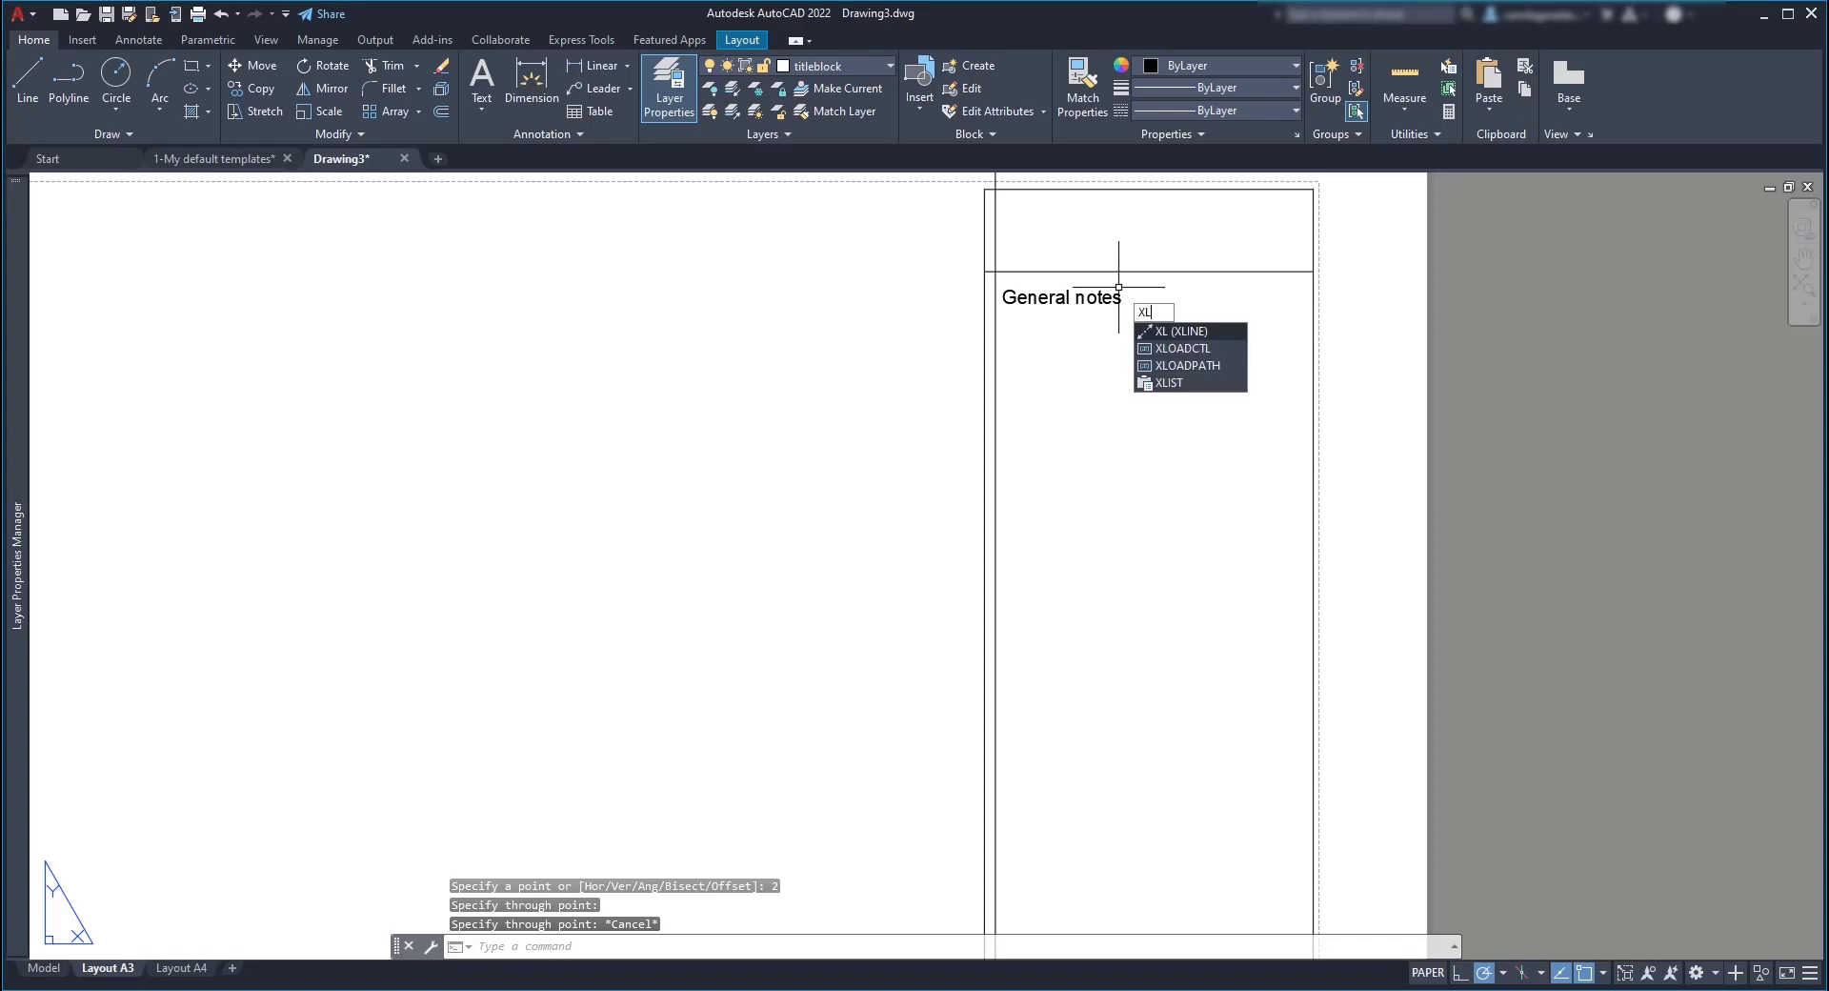
key("Return")
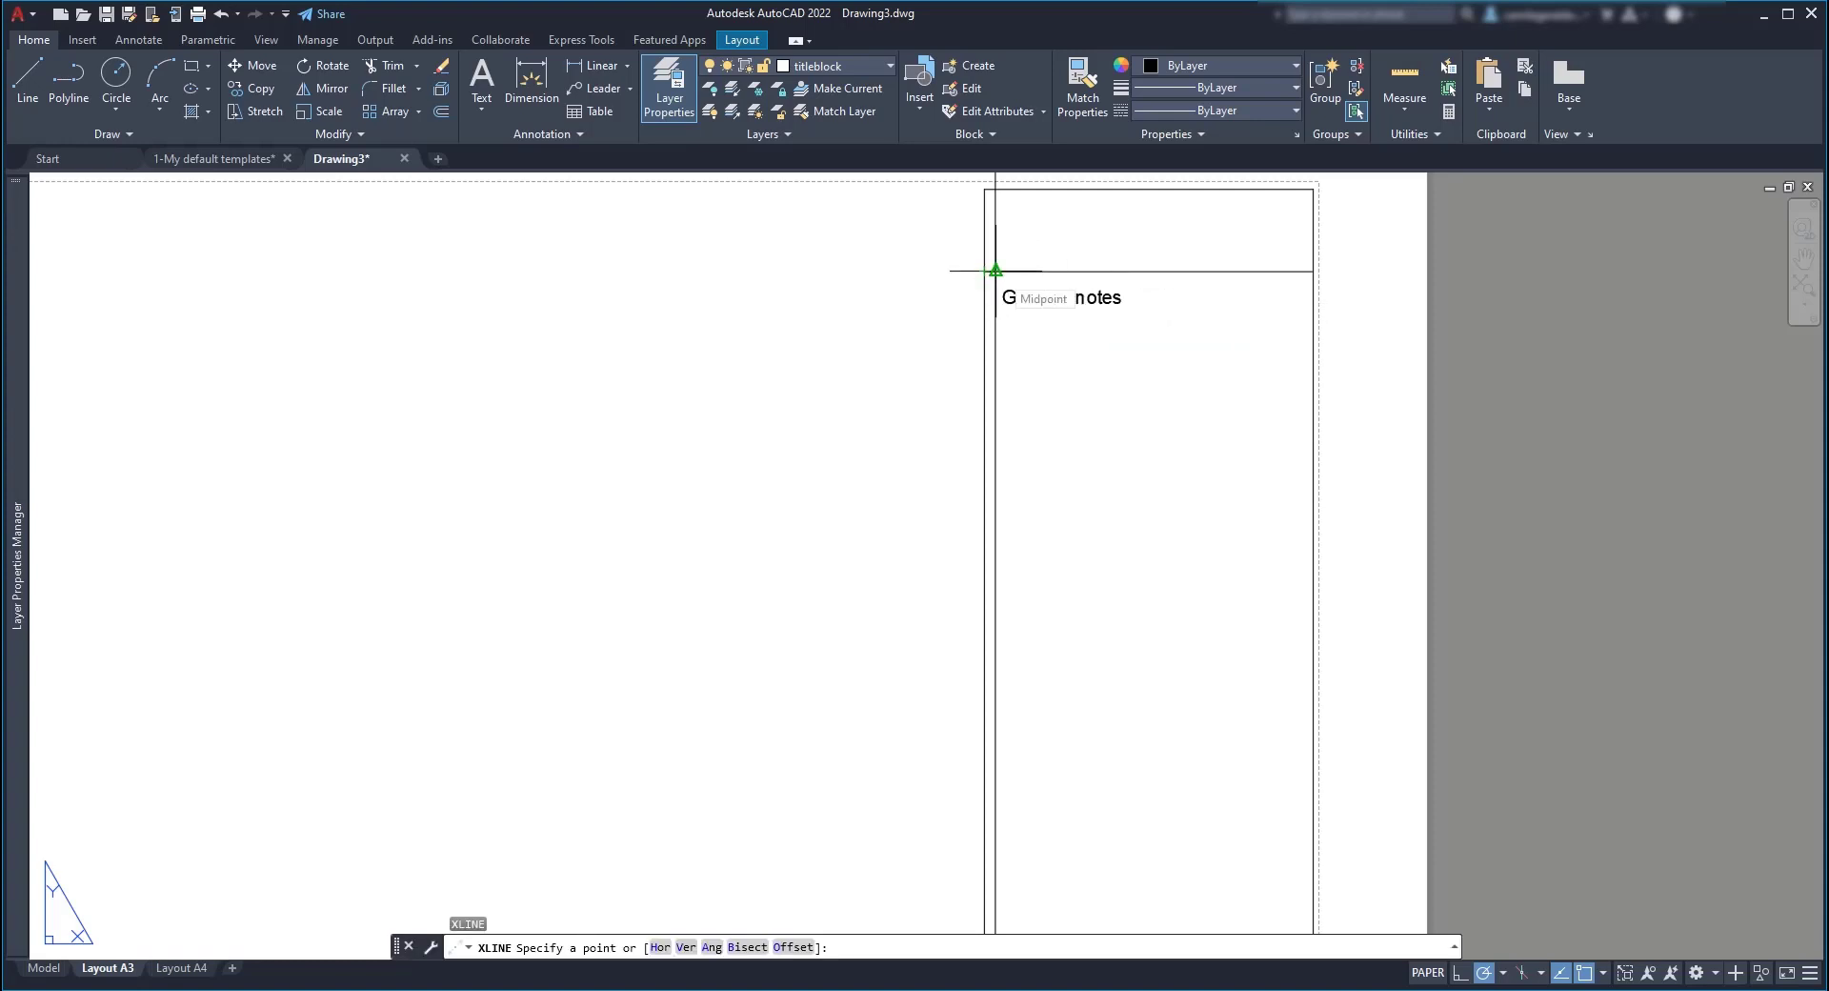
scroll(995, 271, "up", 6)
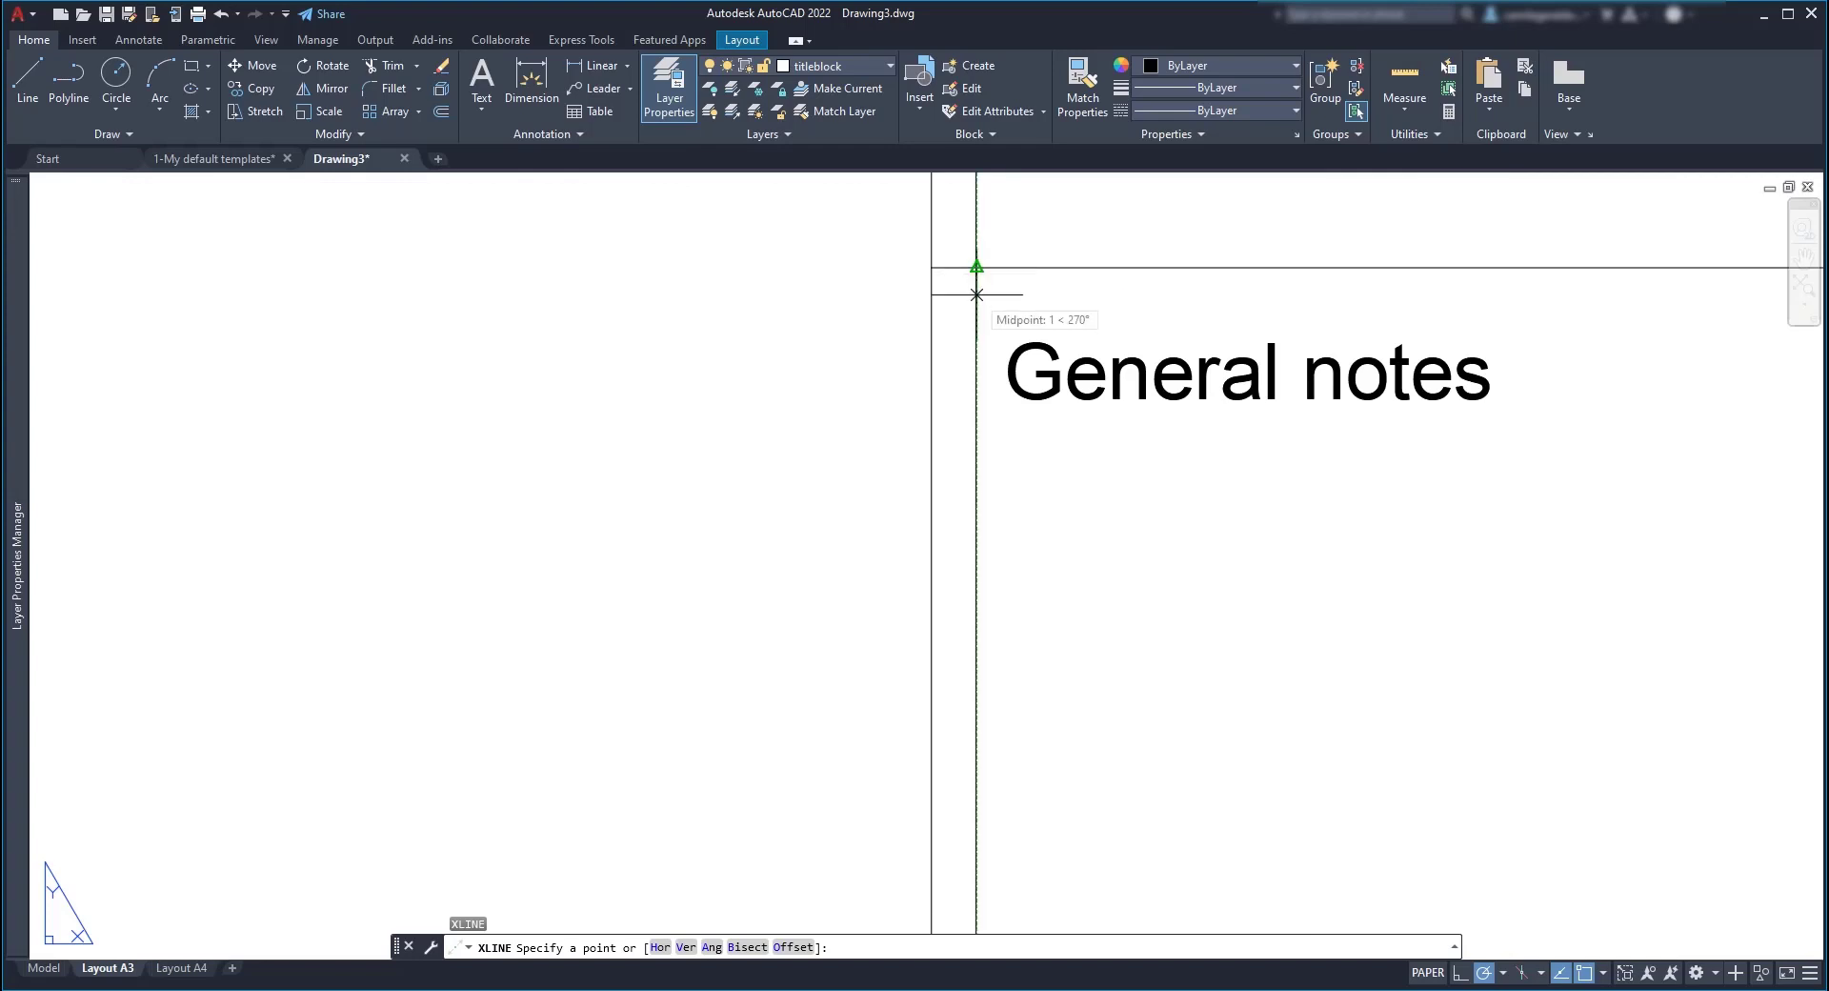
type("2")
key("Return")
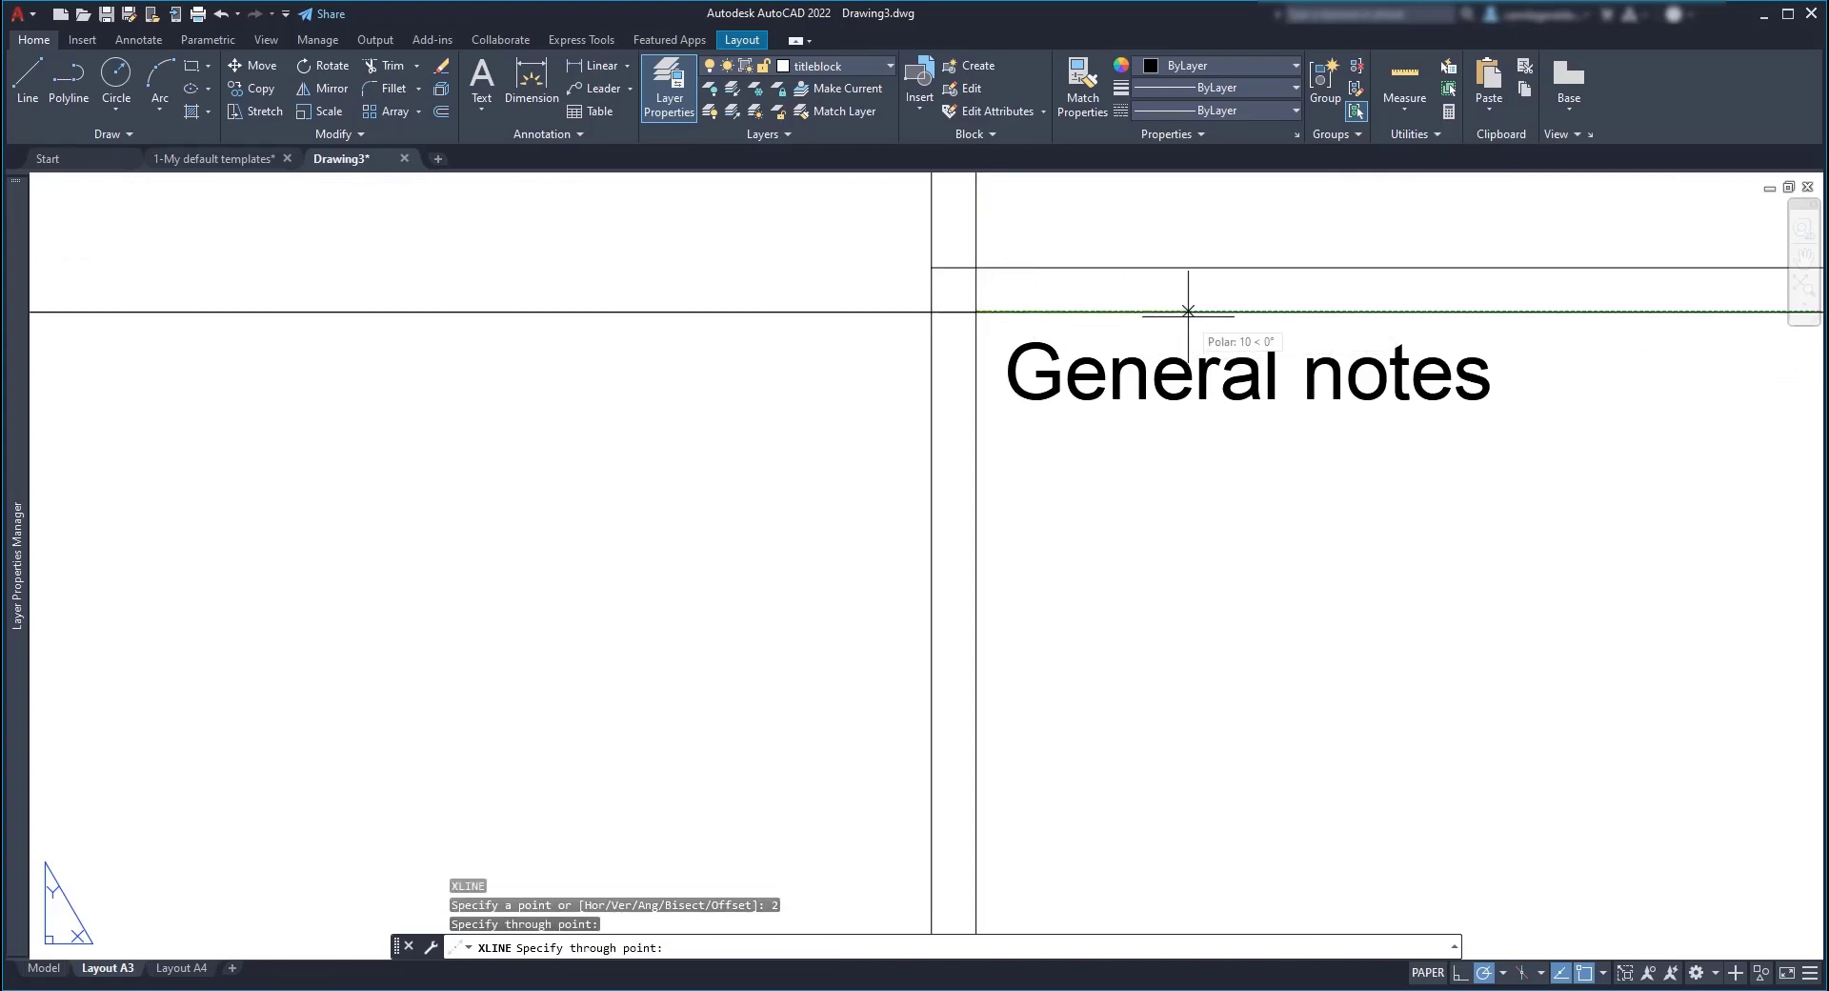
key("Escape")
scroll(892, 360, "down", 6)
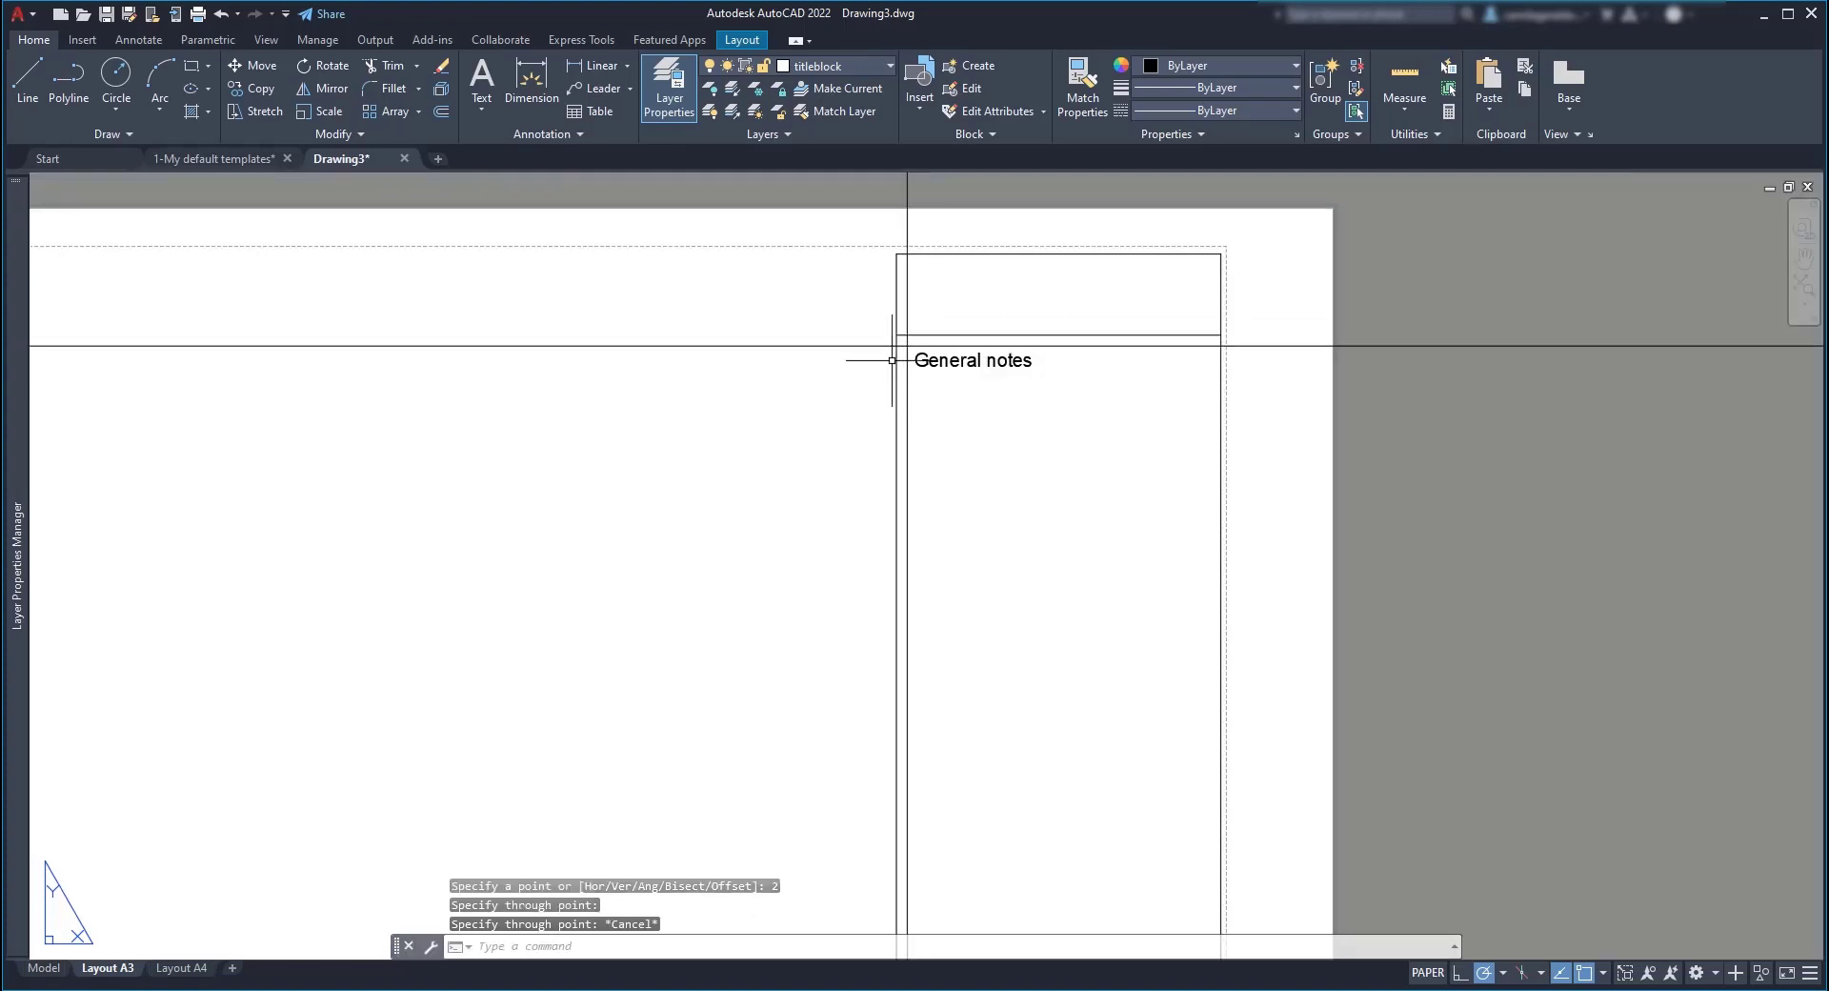
Step: Move the "General notes" text so its insertion point sits on the intersection of the vertical and horizontal construction lines
left_click(924, 360)
scroll(929, 356, "up", 4)
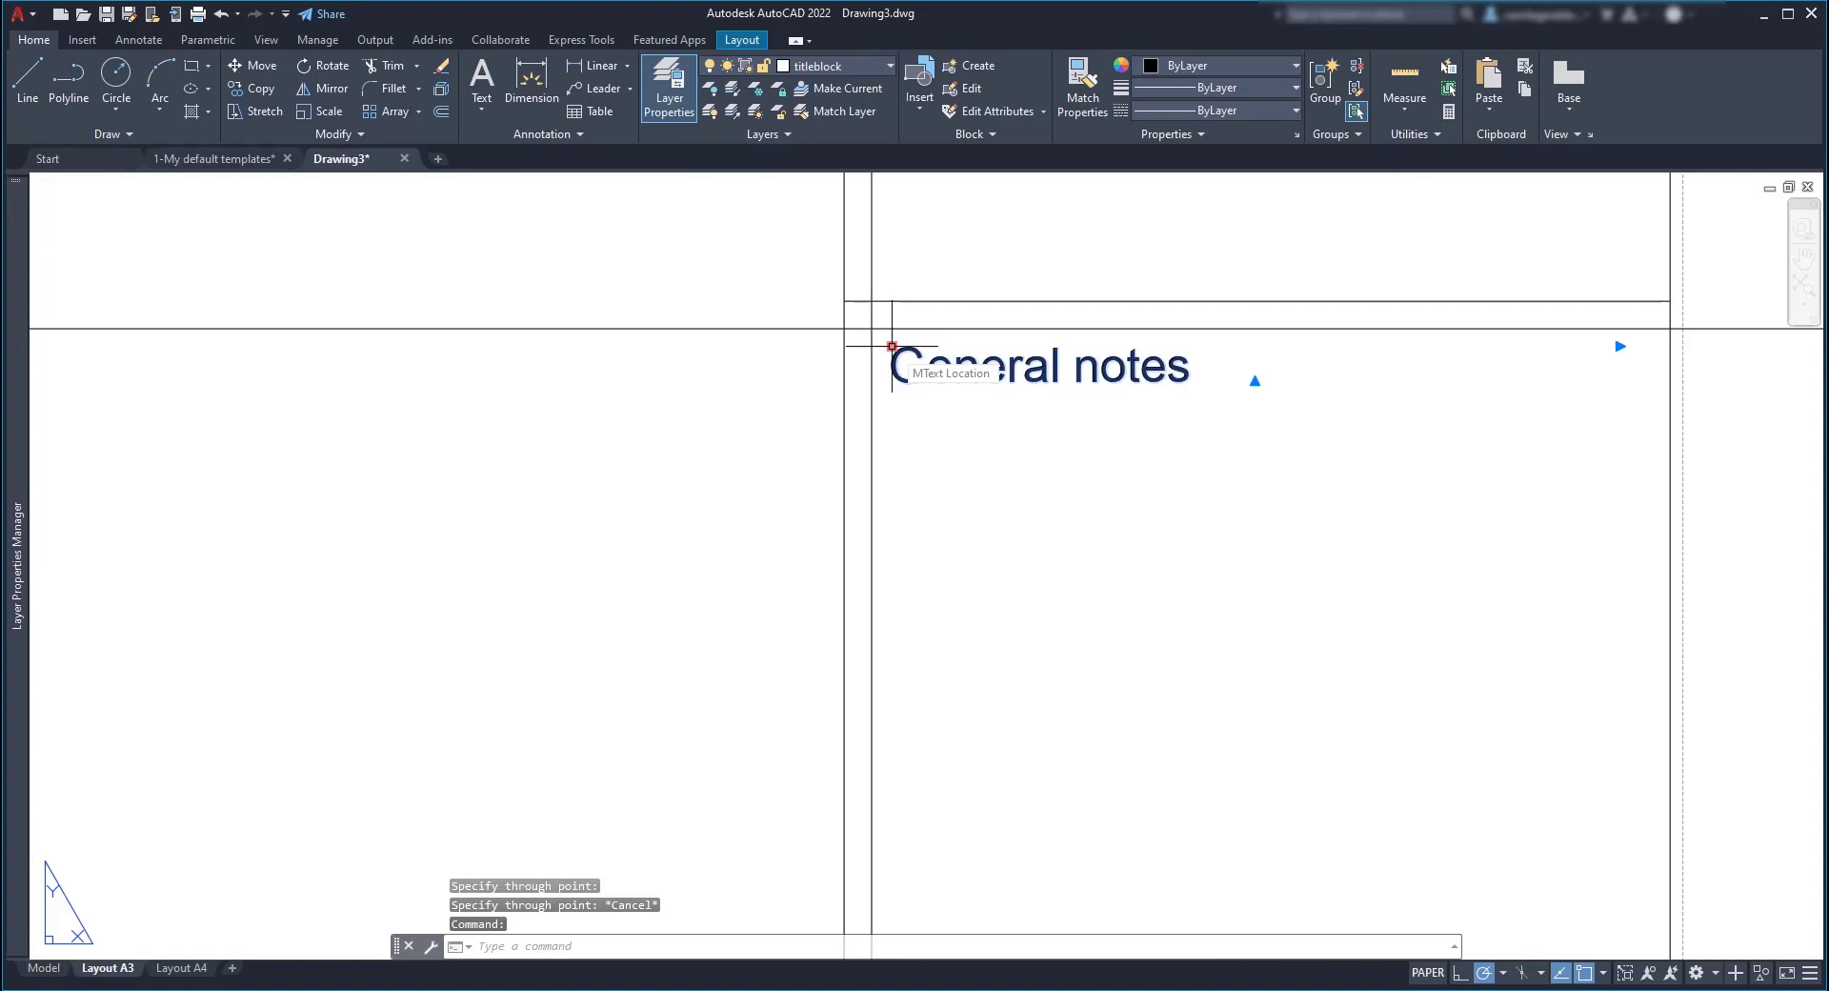
left_click(891, 346)
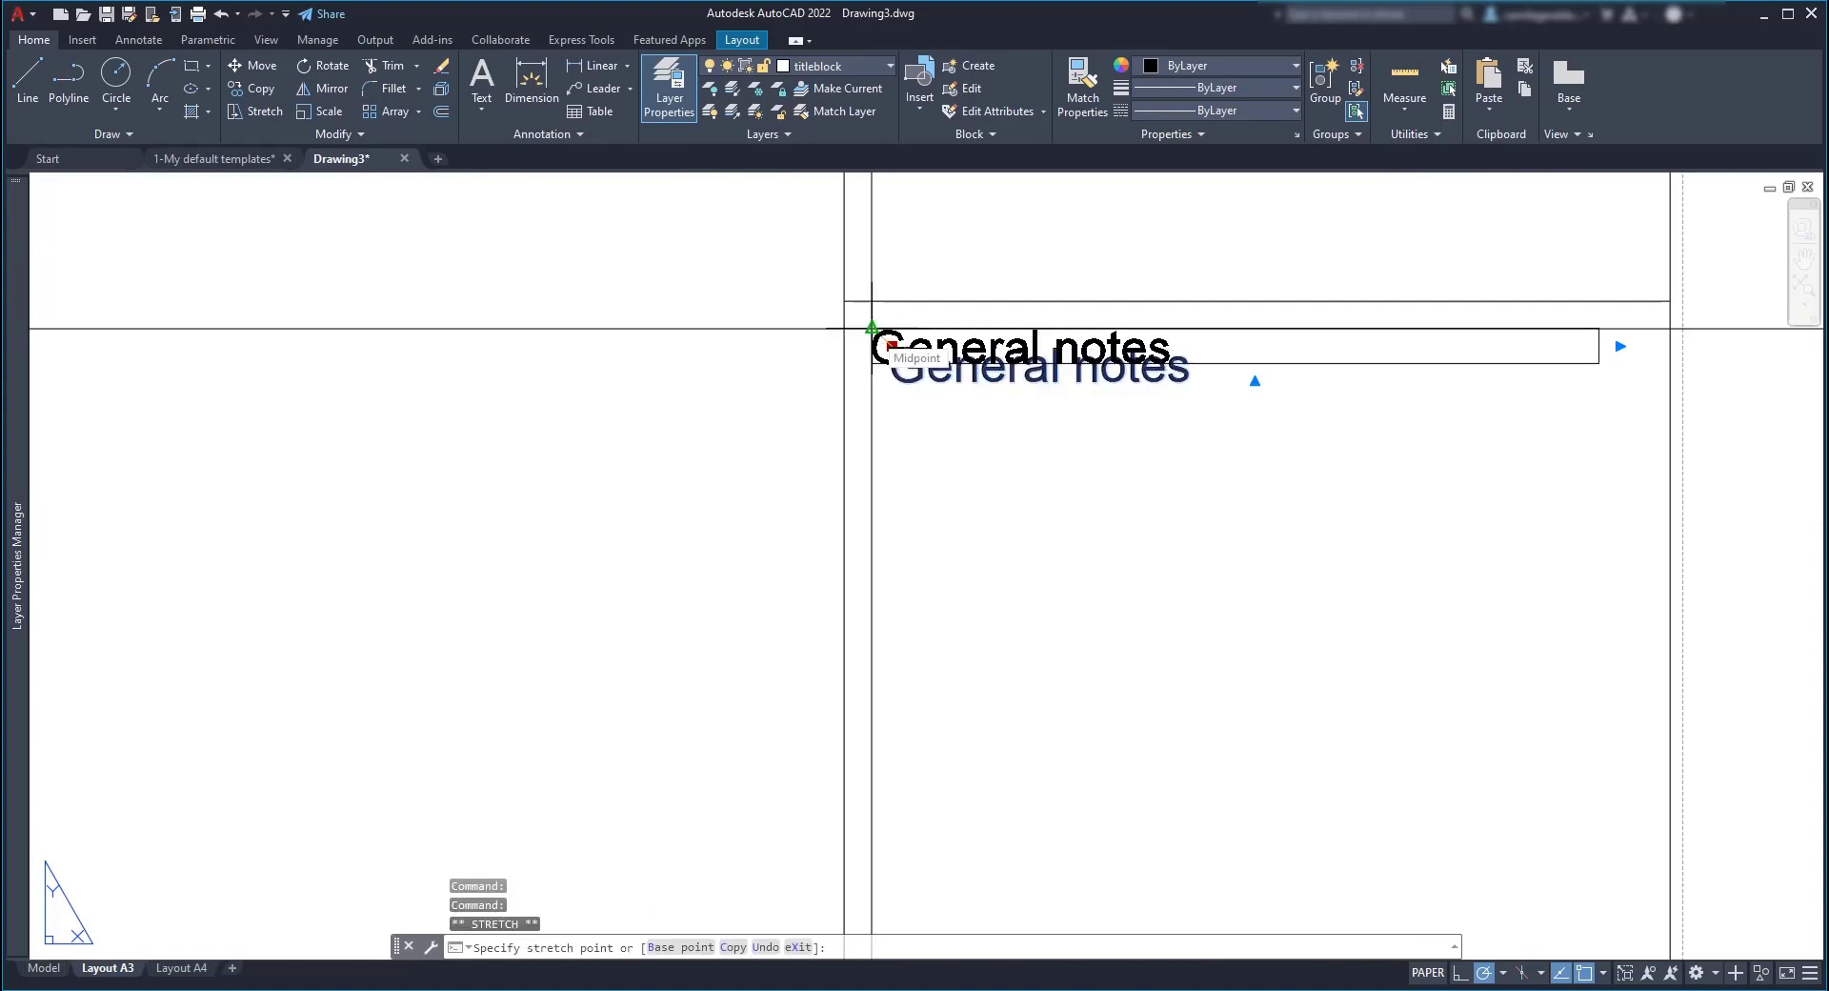
left_click(872, 329)
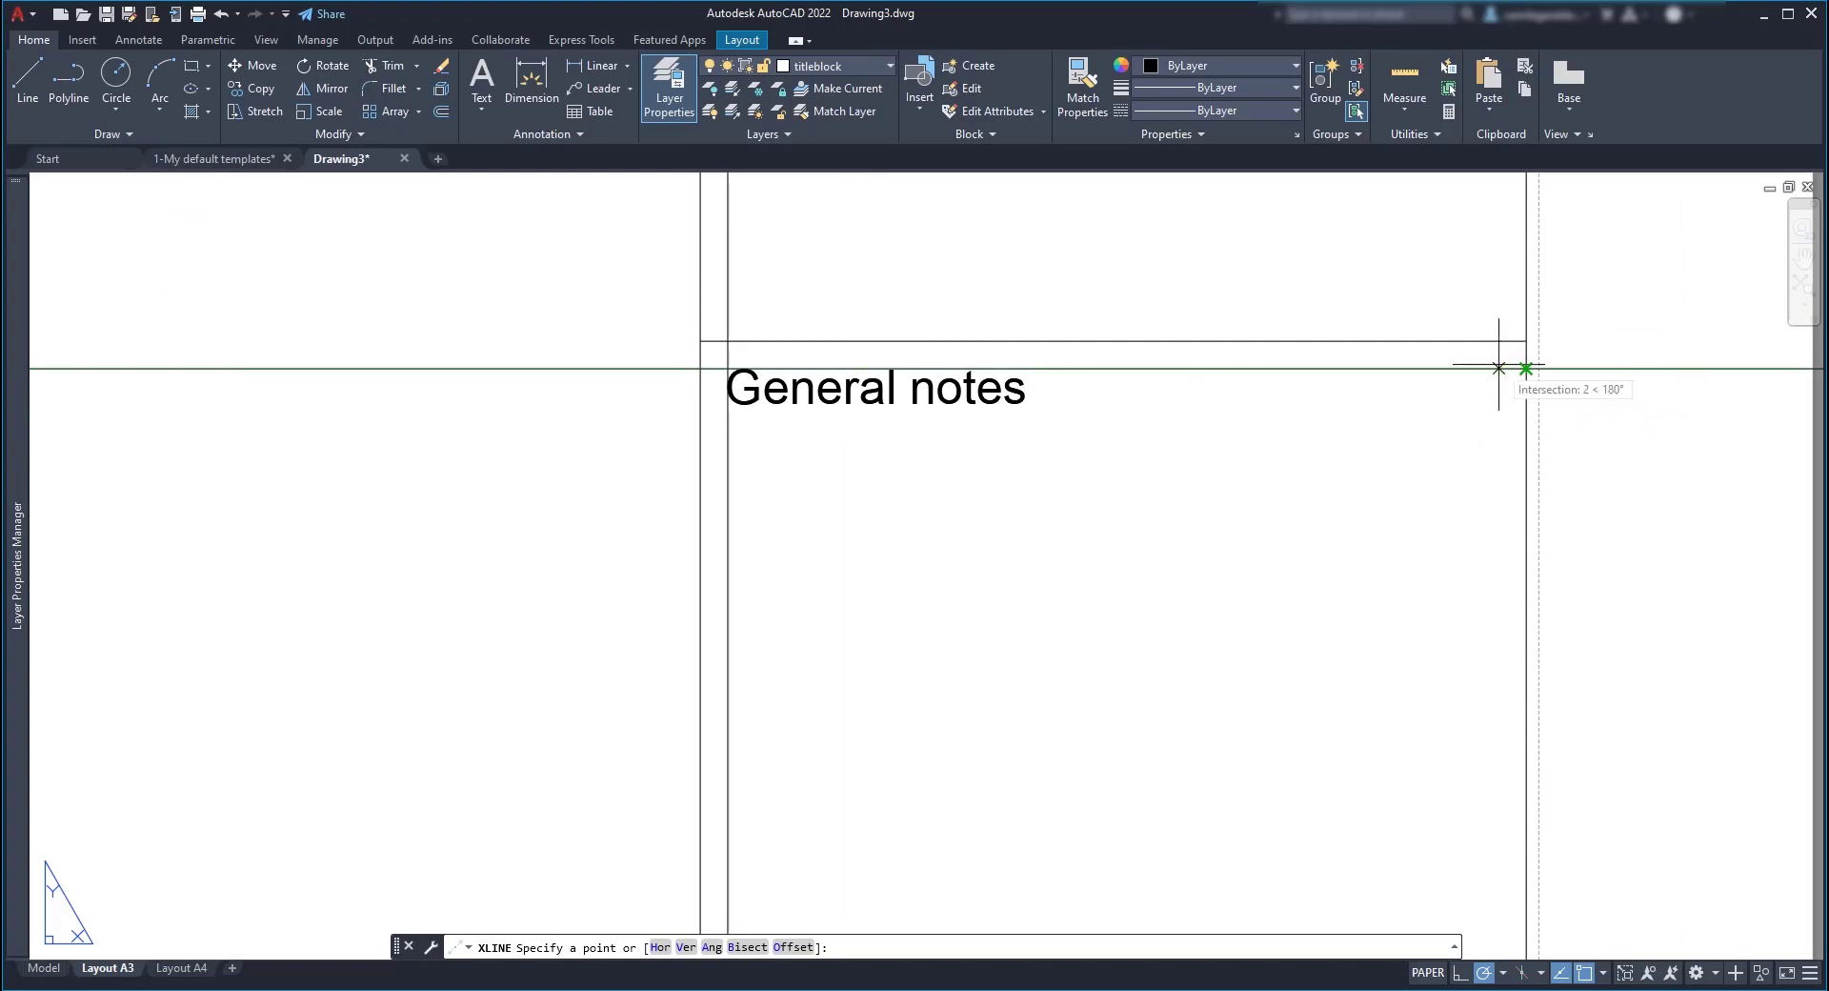
Step: Draw a vertical construction line 2 inside the title block's right edge and stretch the "General notes" text width to it
type("2")
key("Return")
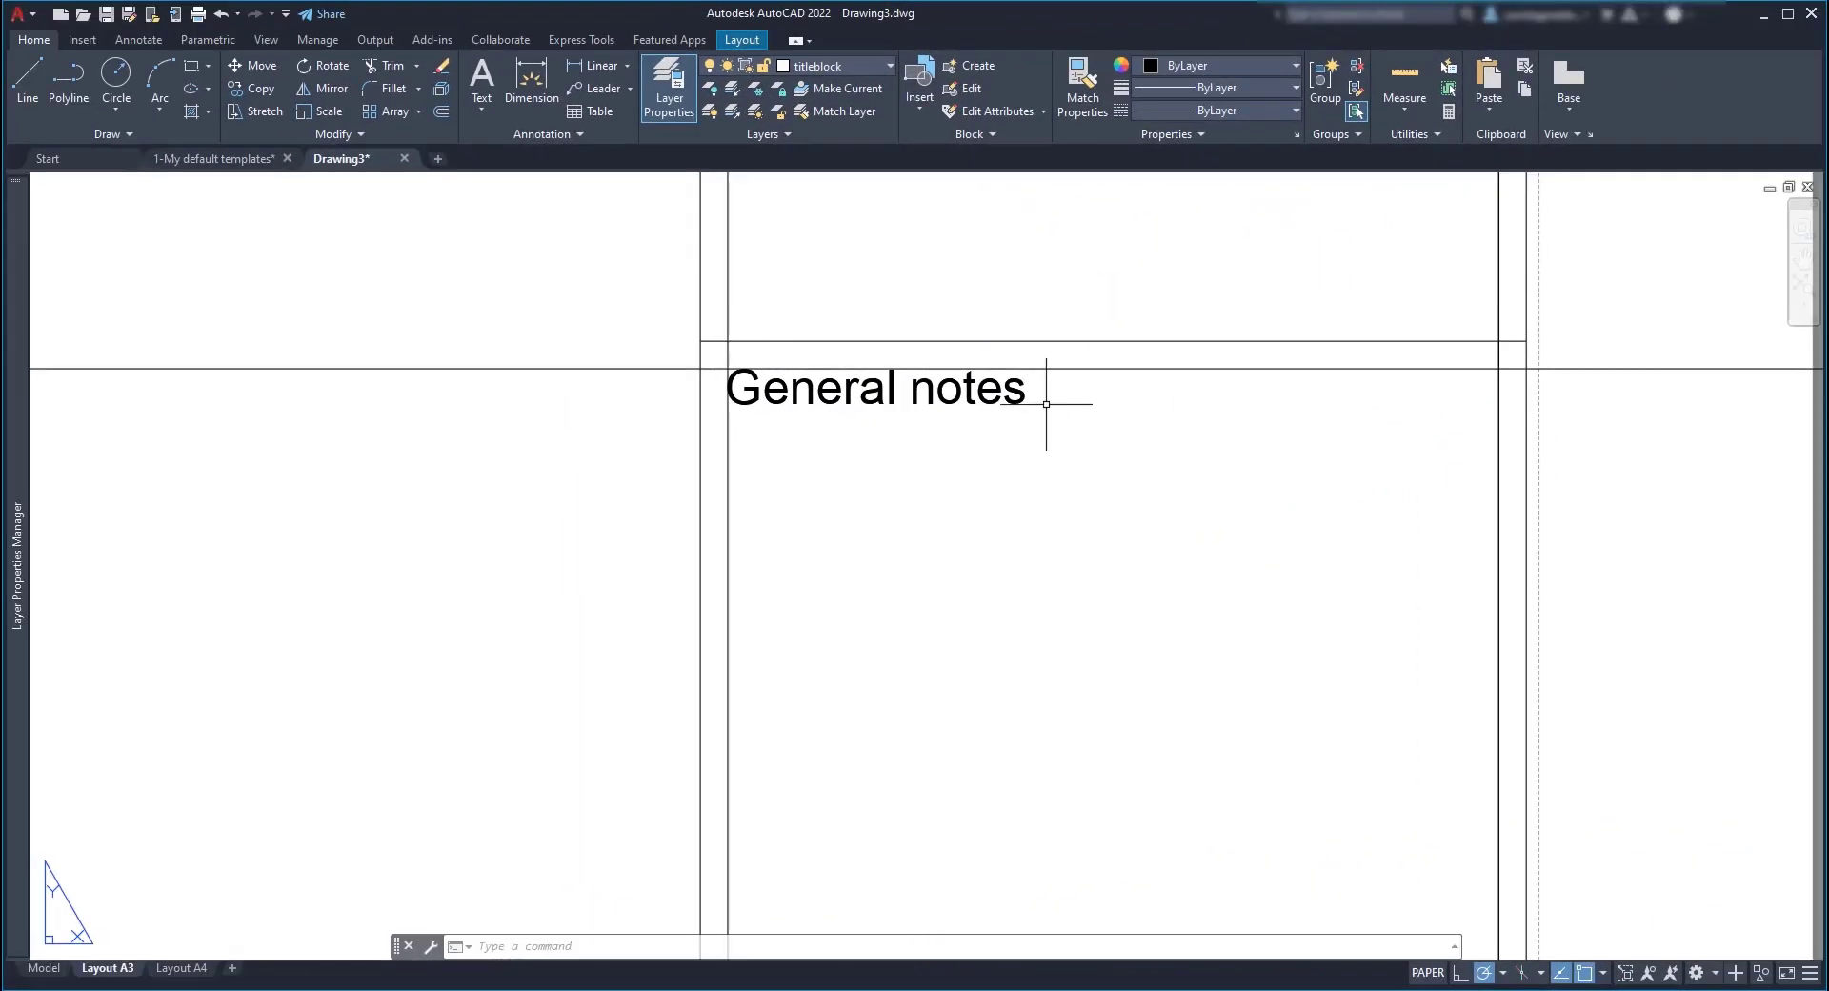
left_click(1016, 393)
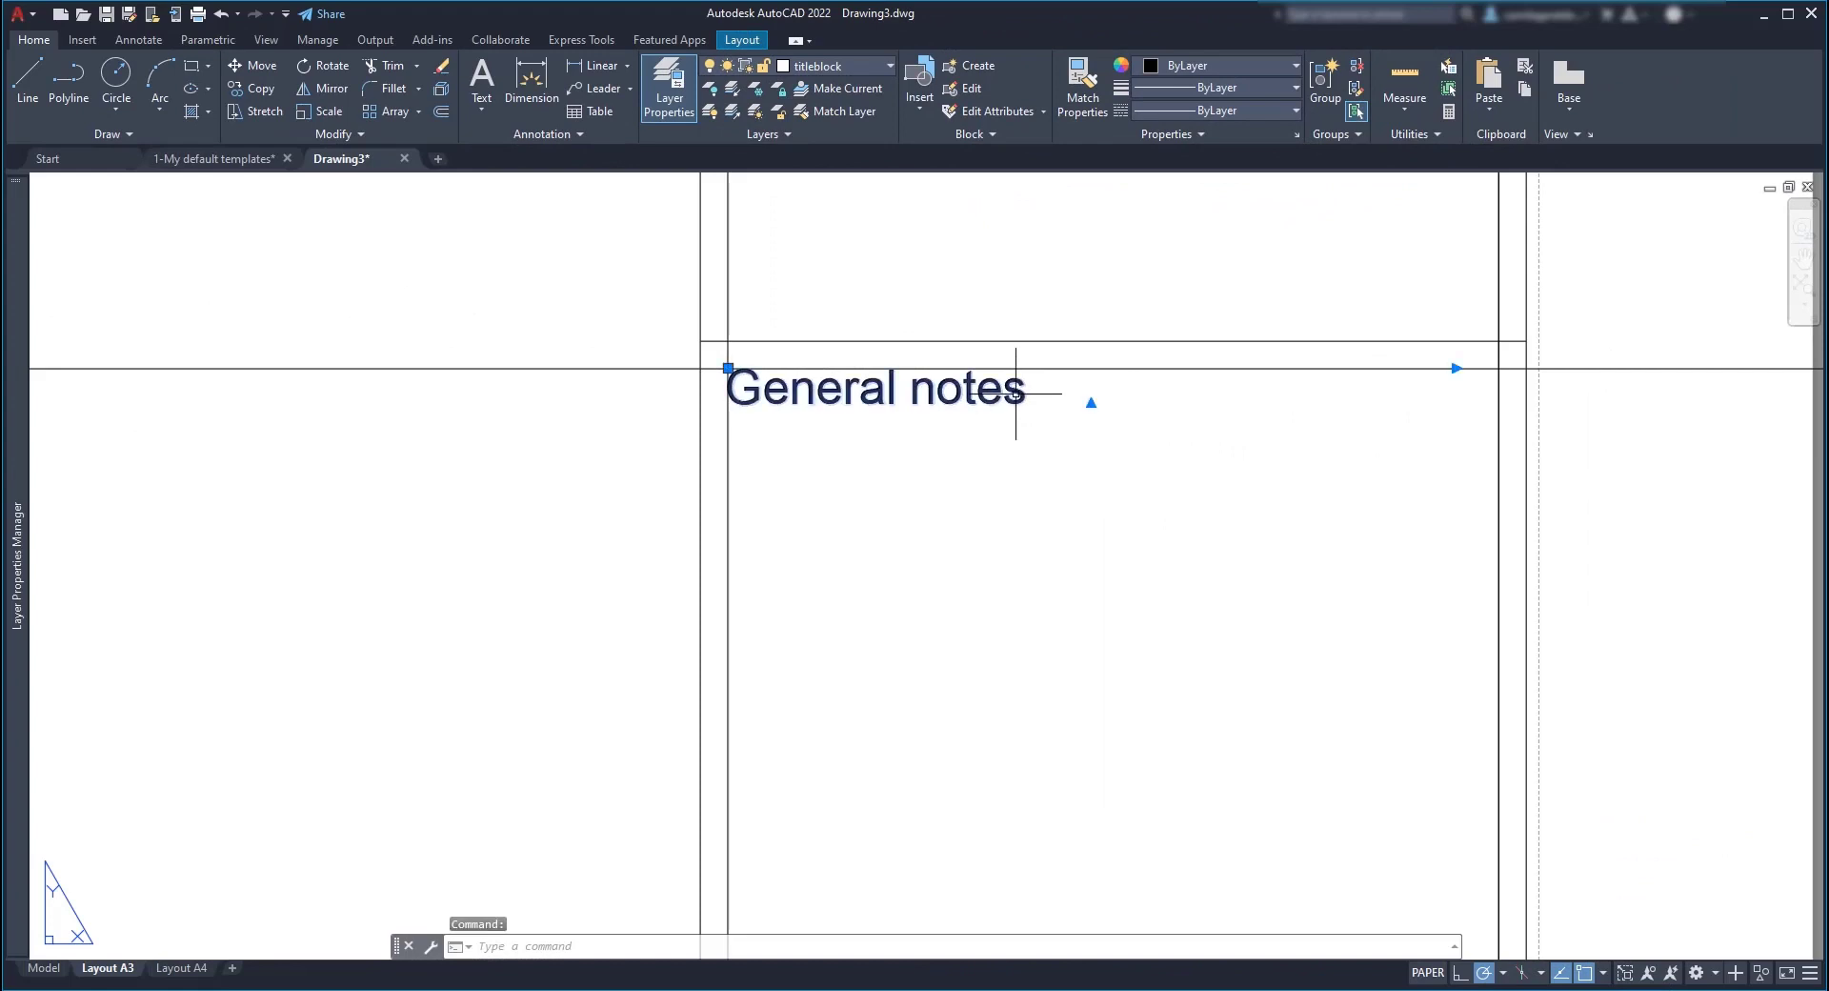
left_click(1454, 367)
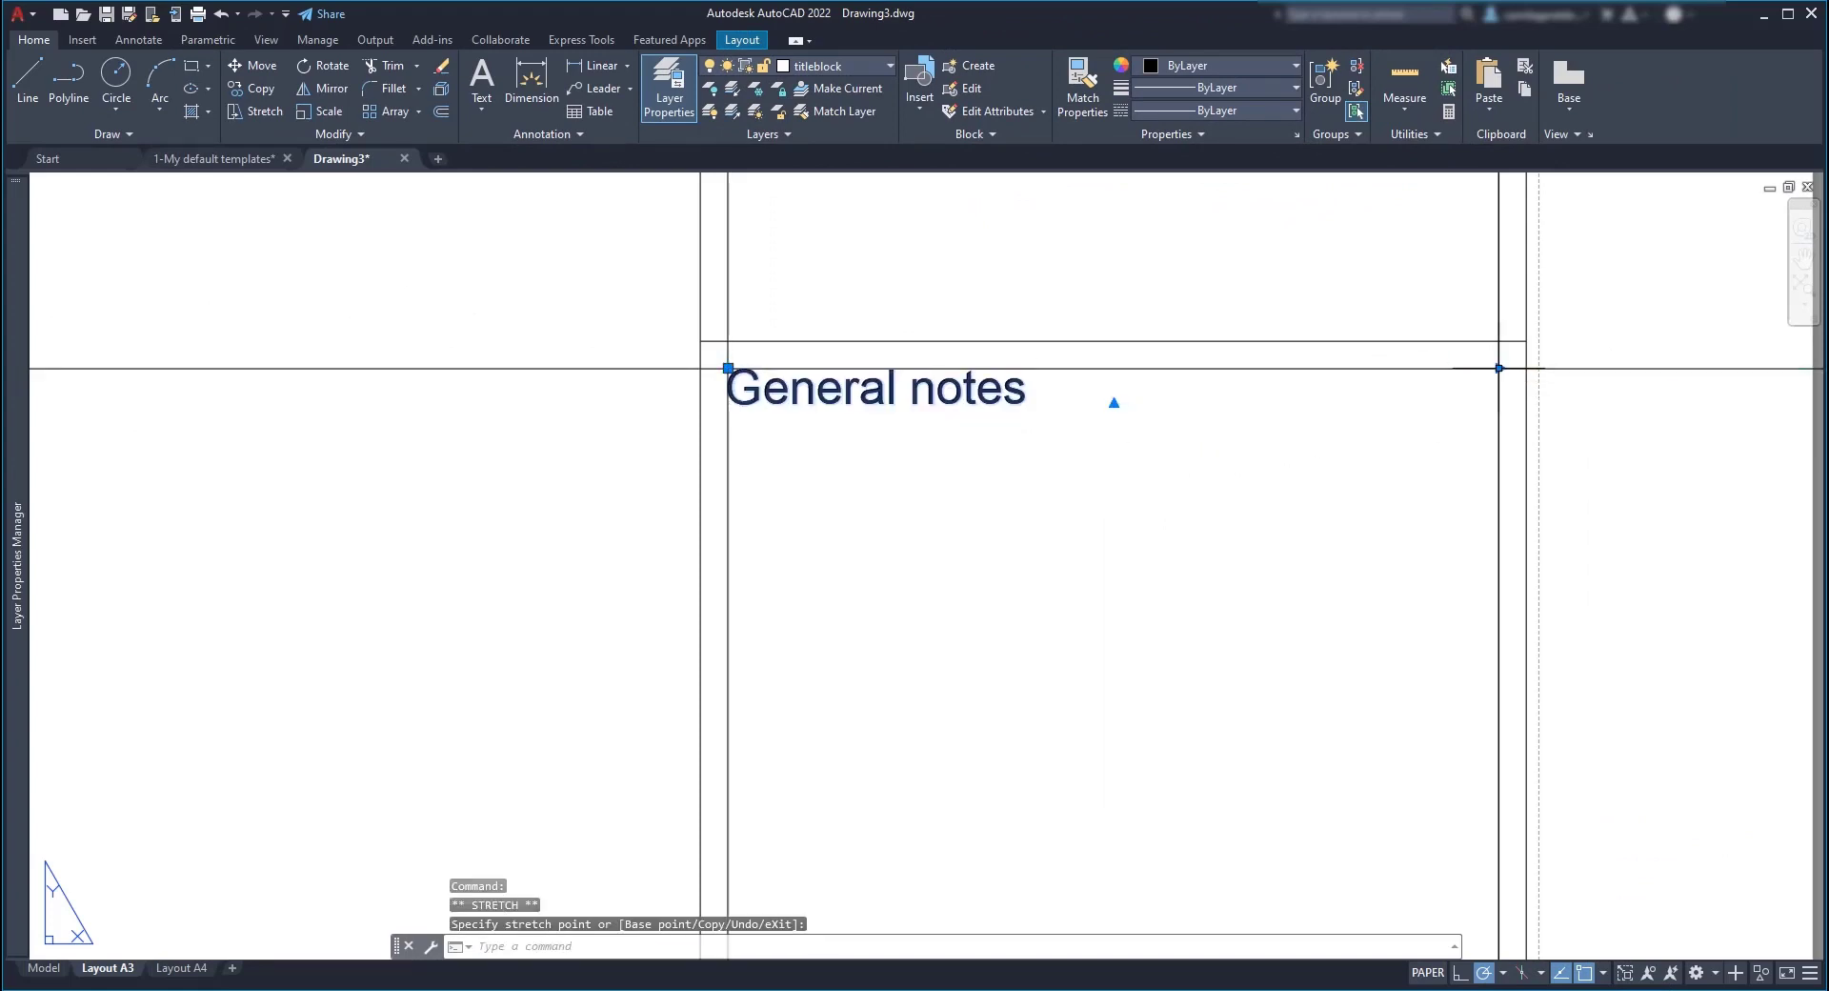
left_click(1498, 368)
scroll(1059, 433, "down", 2)
scroll(1058, 433, "down", 2)
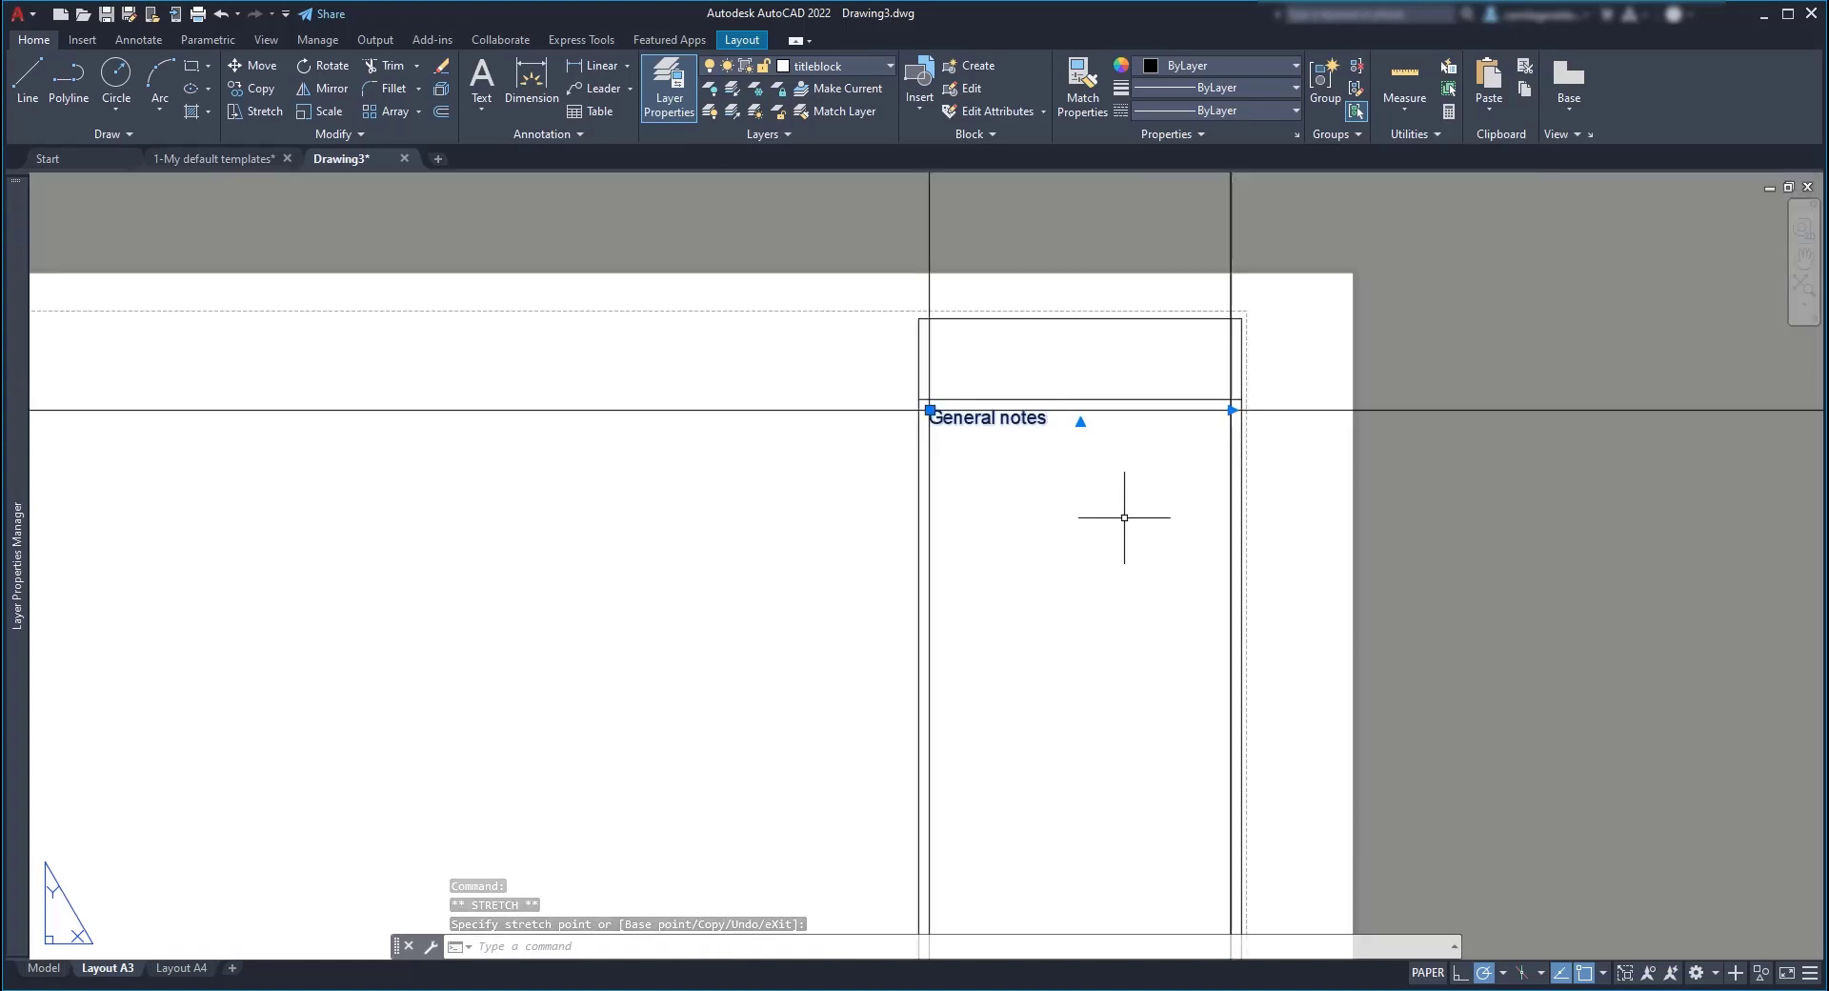
mouse_move(1128, 520)
middle_mouse_down()
mouse_move(1124, 572)
mouse_move(1116, 385)
middle_mouse_up()
key("Escape")
Step: Change the colour of the two vertical and one horizontal construction lines to magenta
scroll(1010, 324, "up", 2)
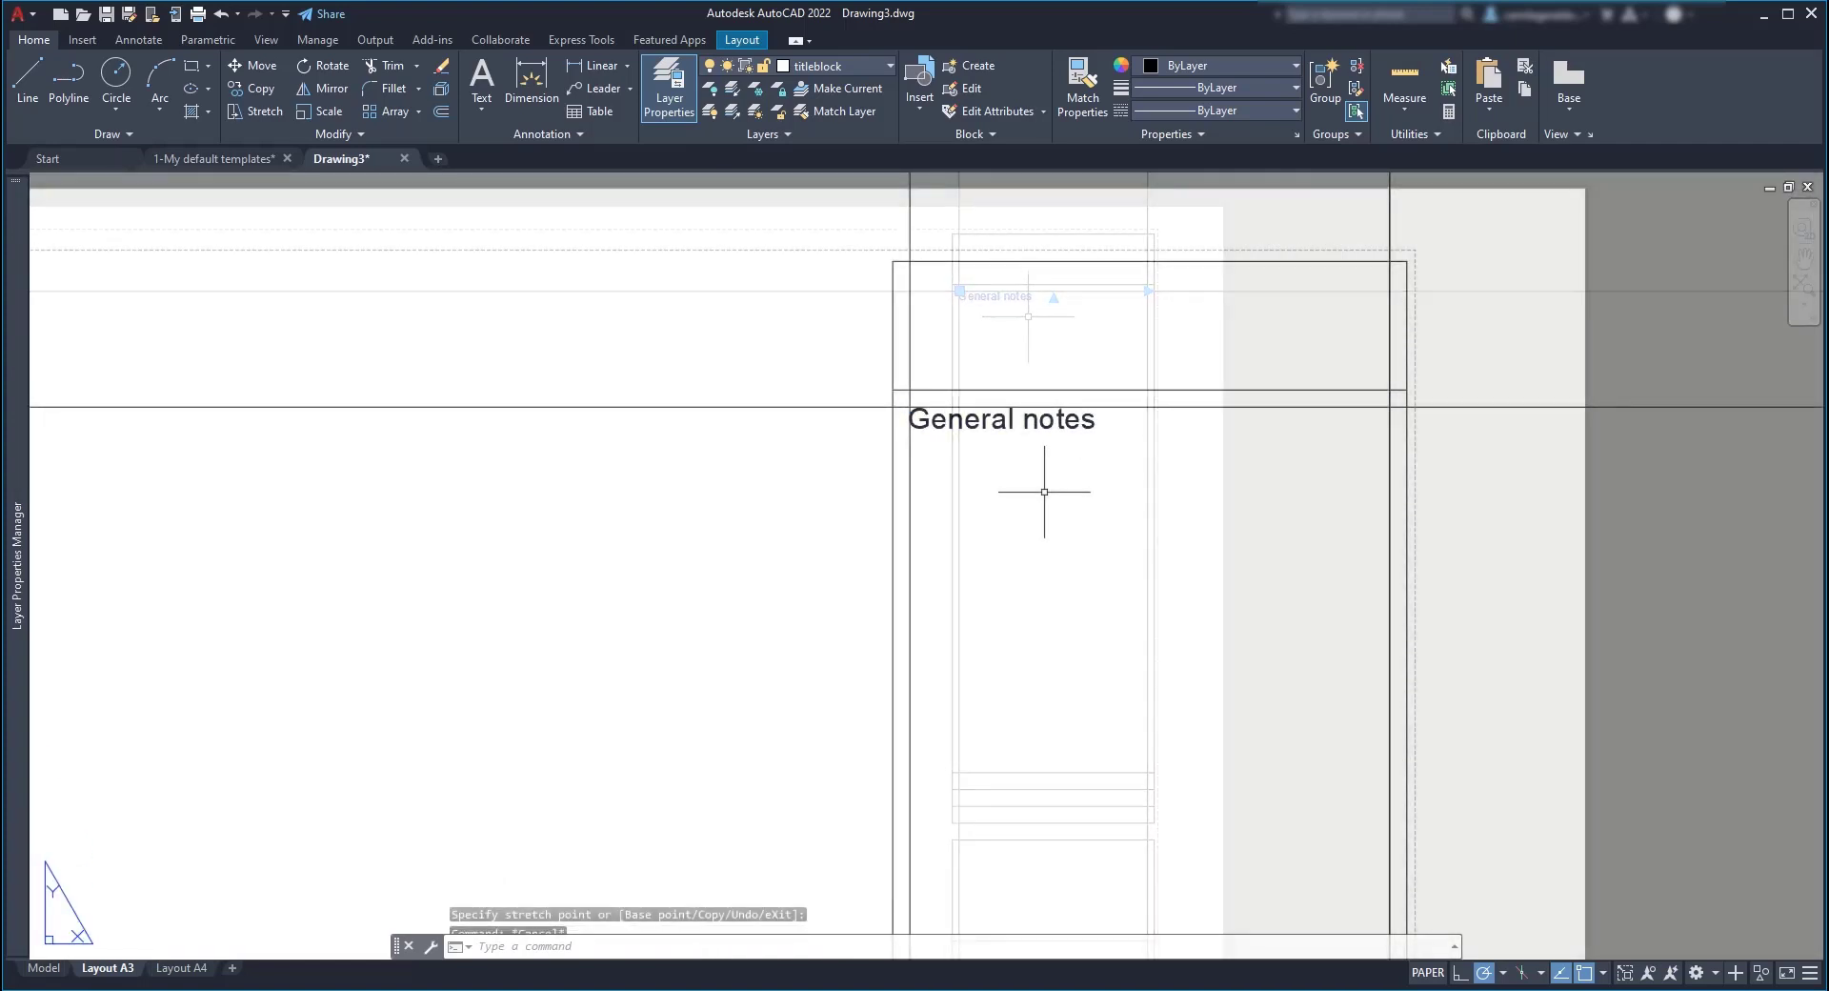
left_click(908, 482)
left_click(834, 406)
left_click(1389, 346)
left_click(1251, 65)
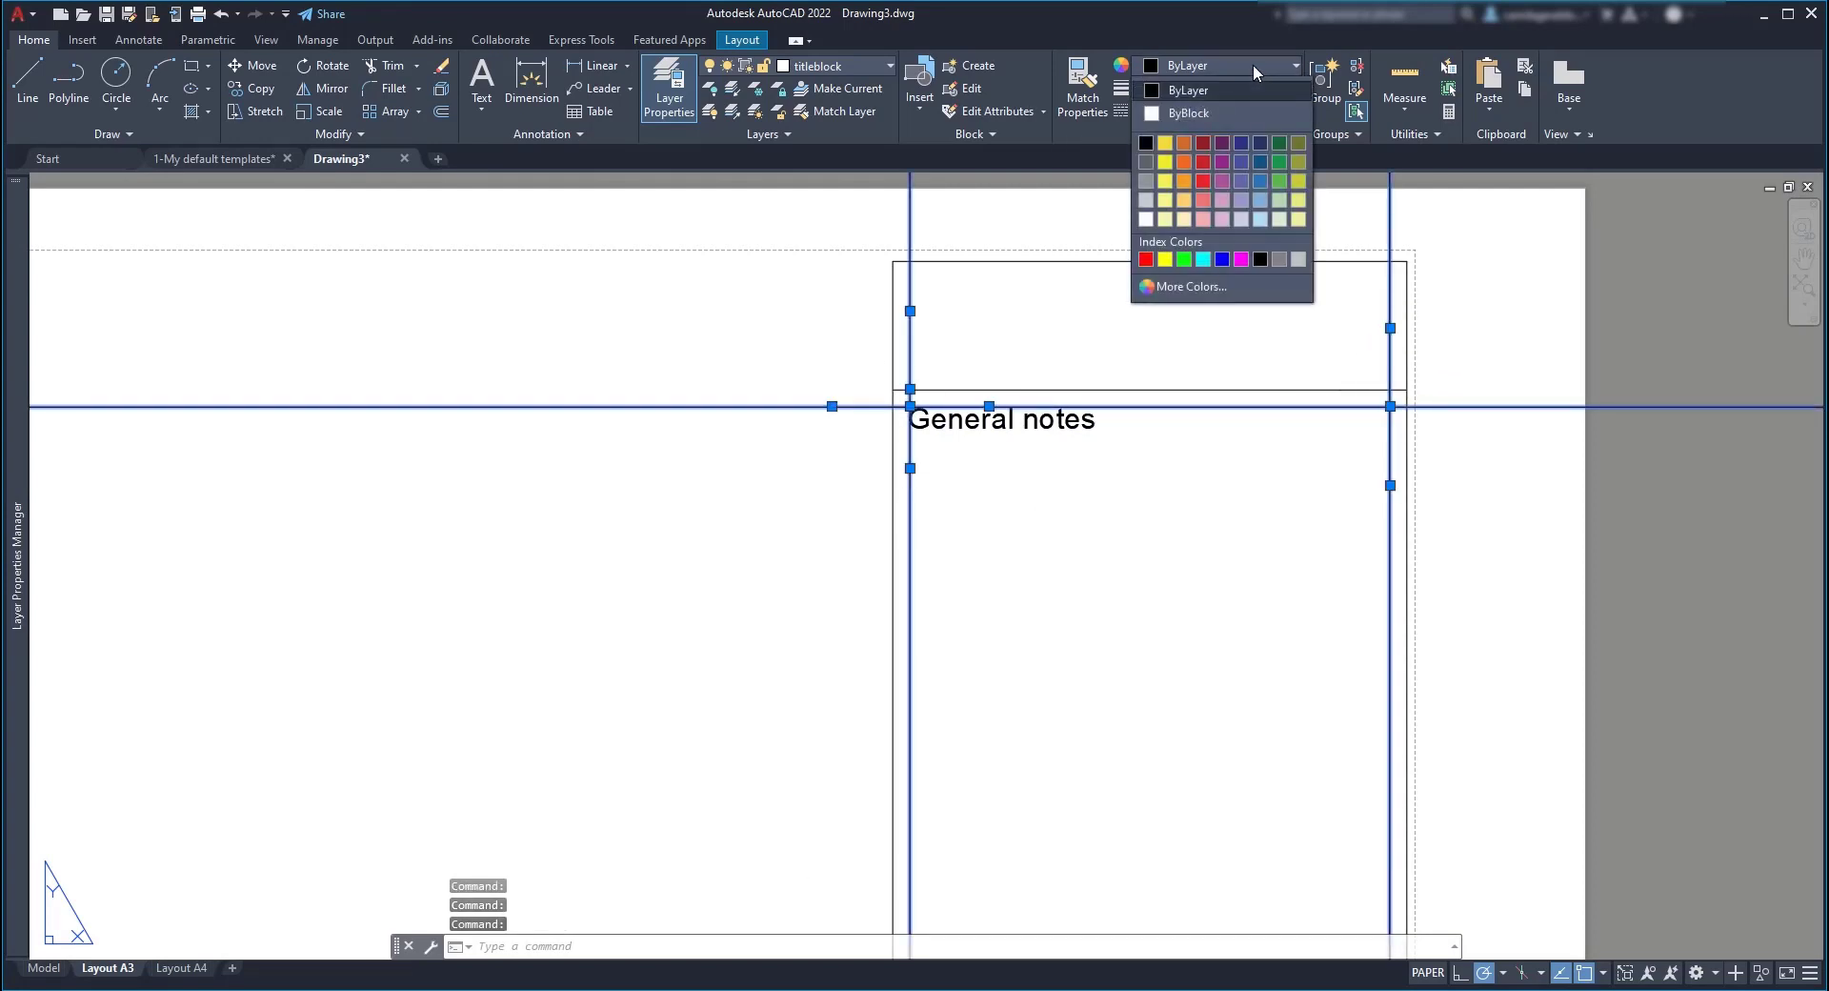
left_click(1222, 181)
key("Escape")
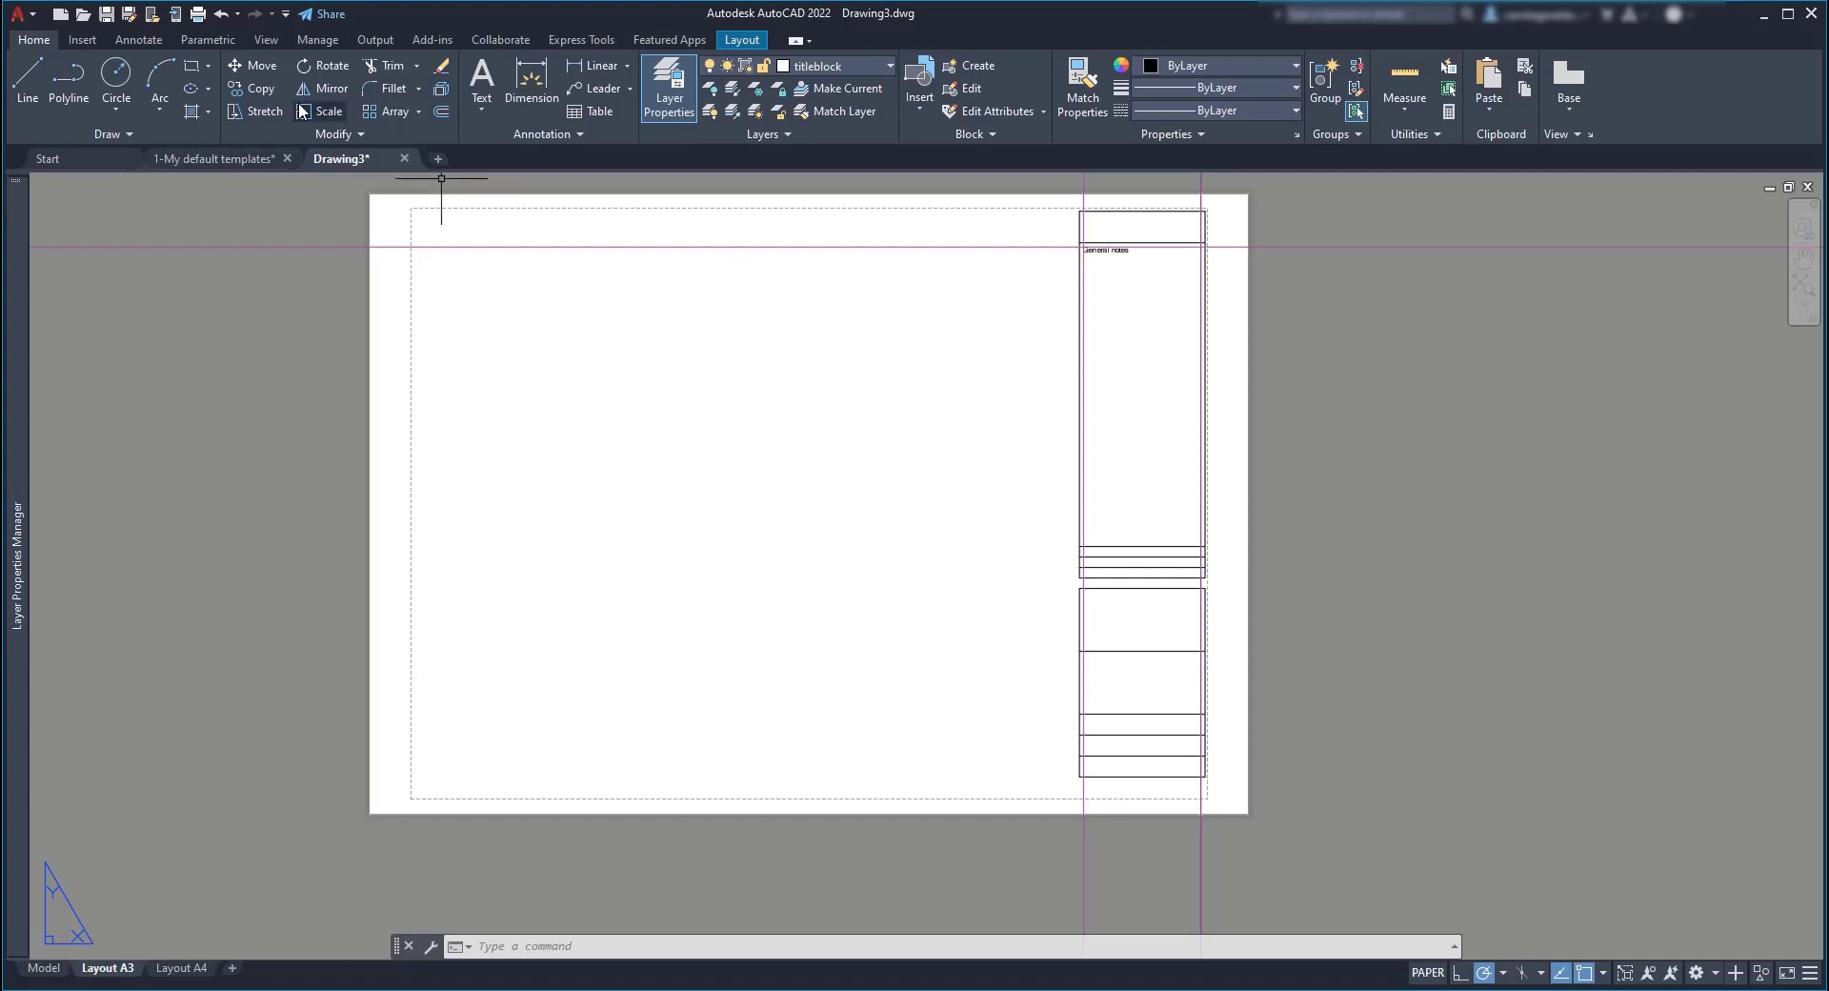
Step: Copy the "General notes" text from its cell's upper-left corner to the same corner of all five rows in the lower block
left_click(261, 88)
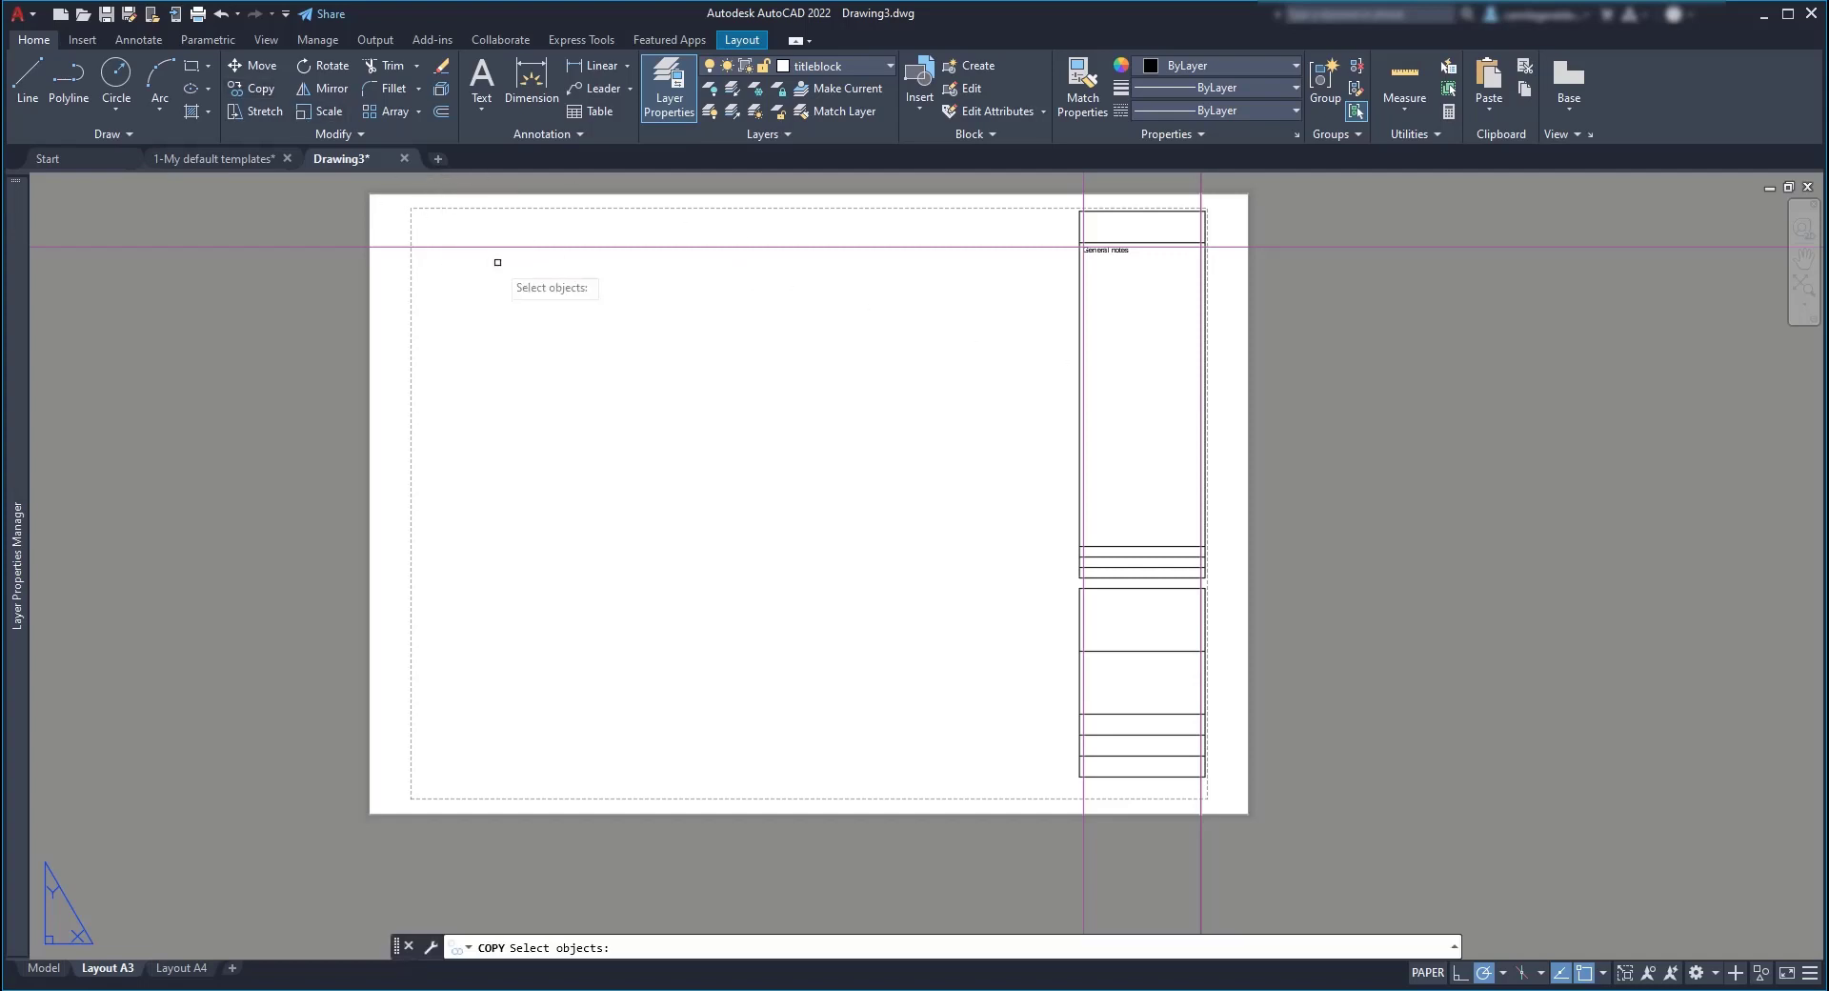
scroll(1133, 243, "up", 5)
left_click(1067, 287)
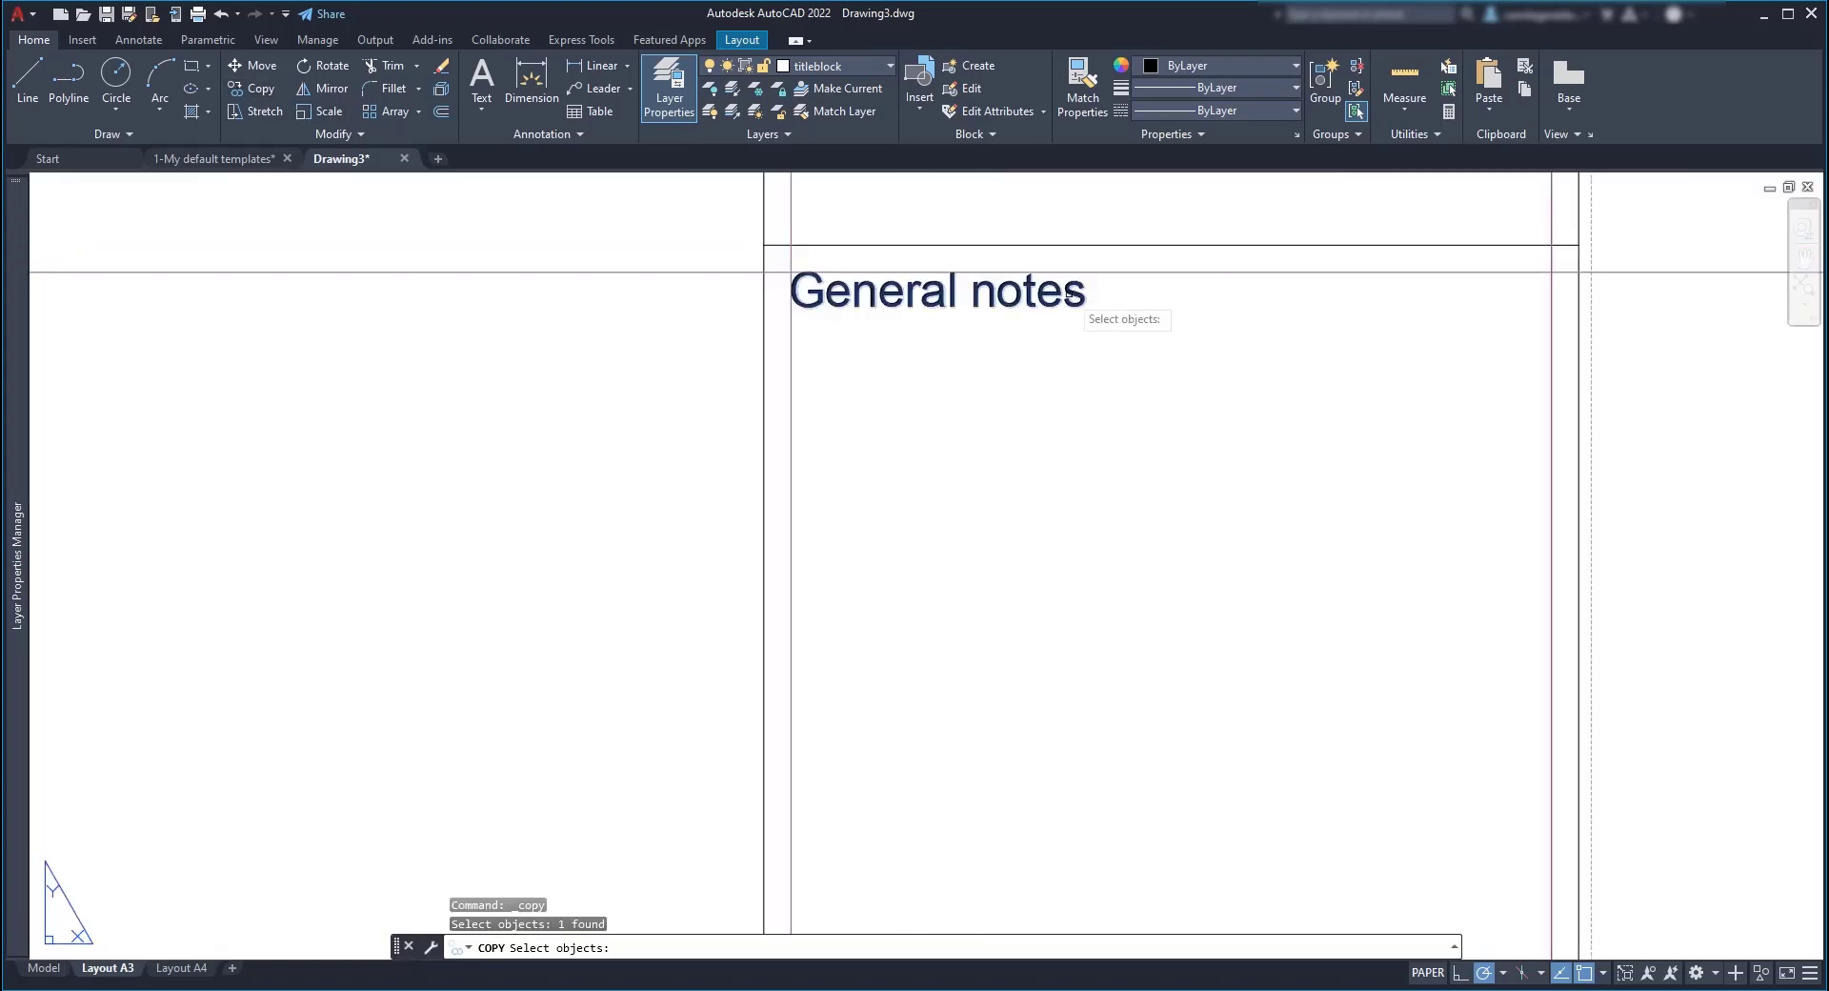
key("Return")
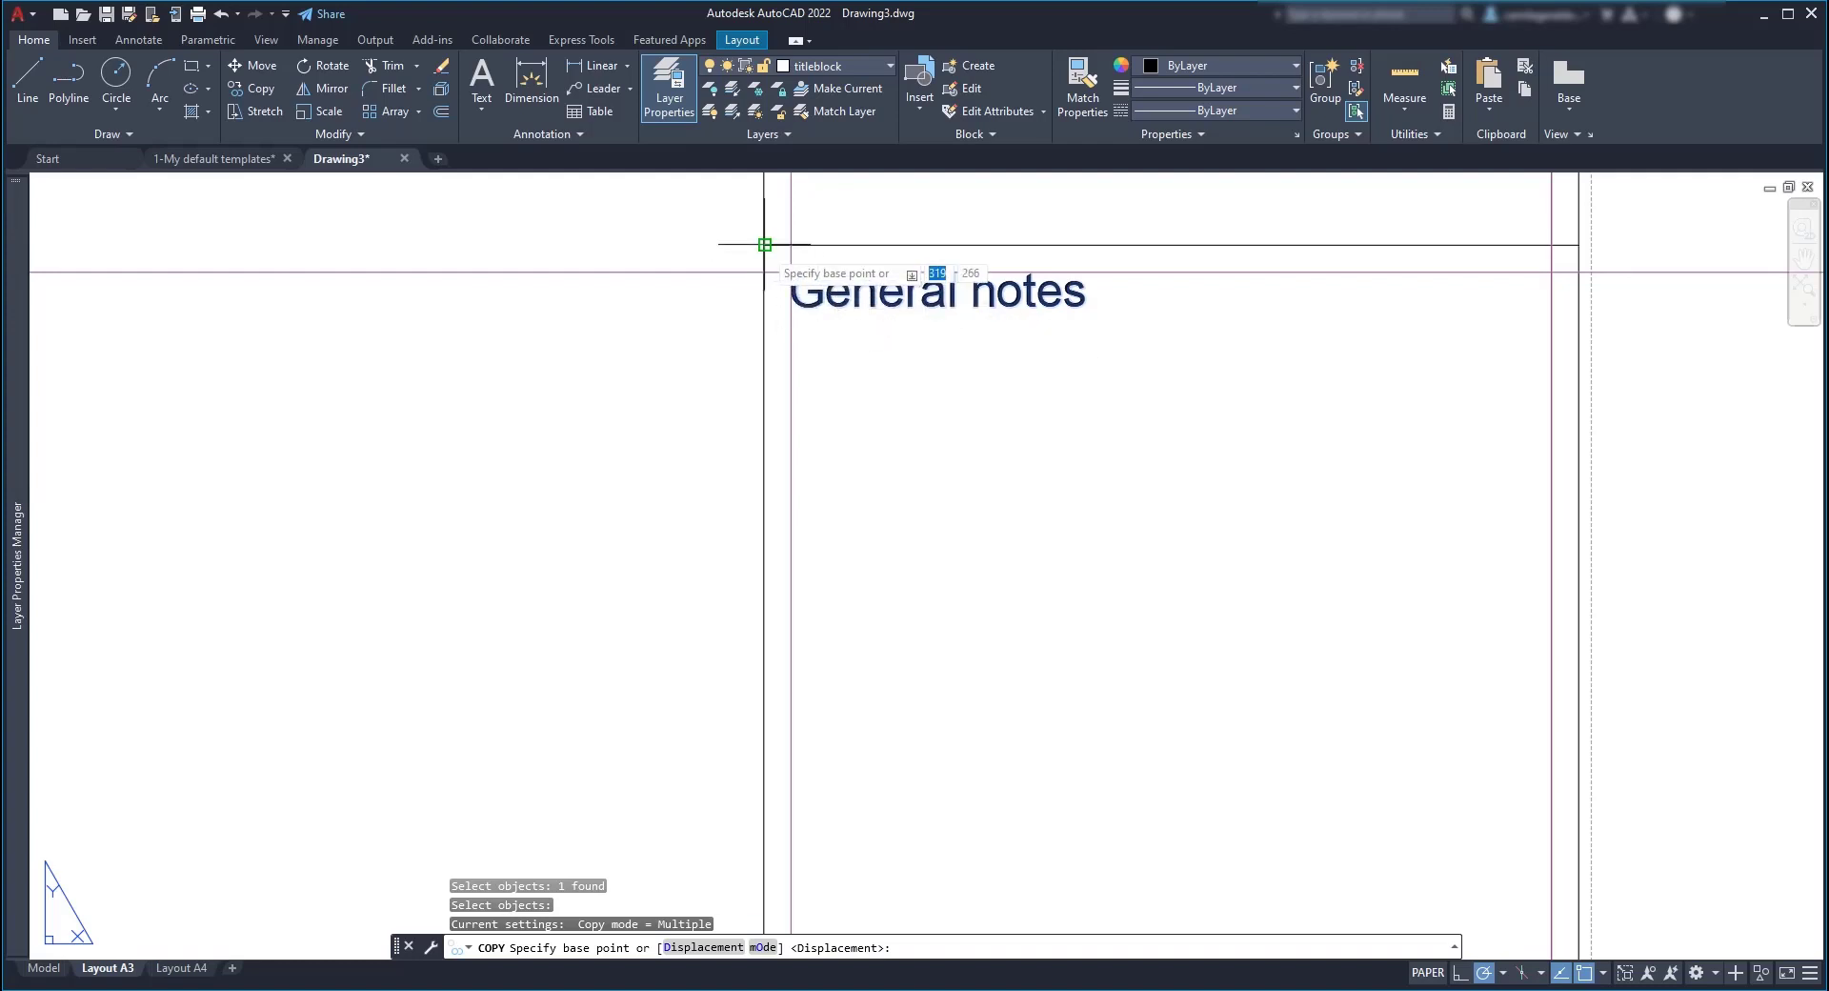
left_click(765, 244)
scroll(762, 238, "down", 4)
scroll(759, 497, "up", 3)
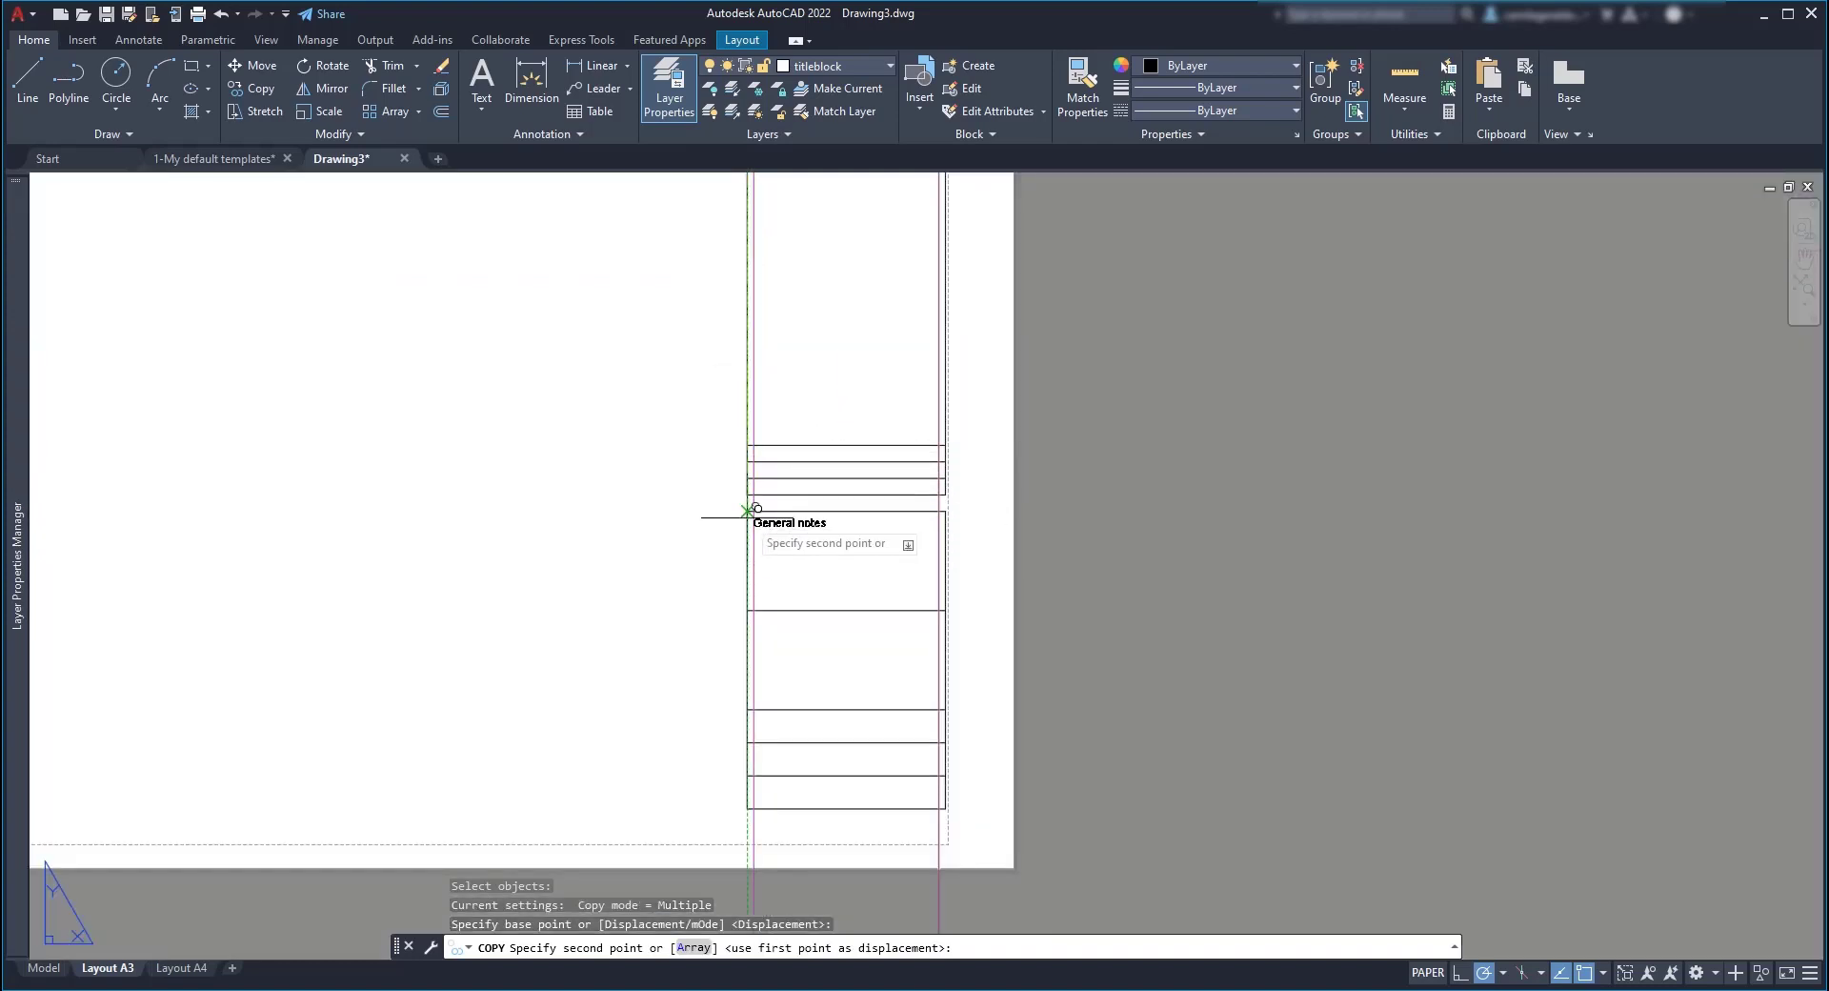
left_click(747, 610)
scroll(751, 776, "up", 4)
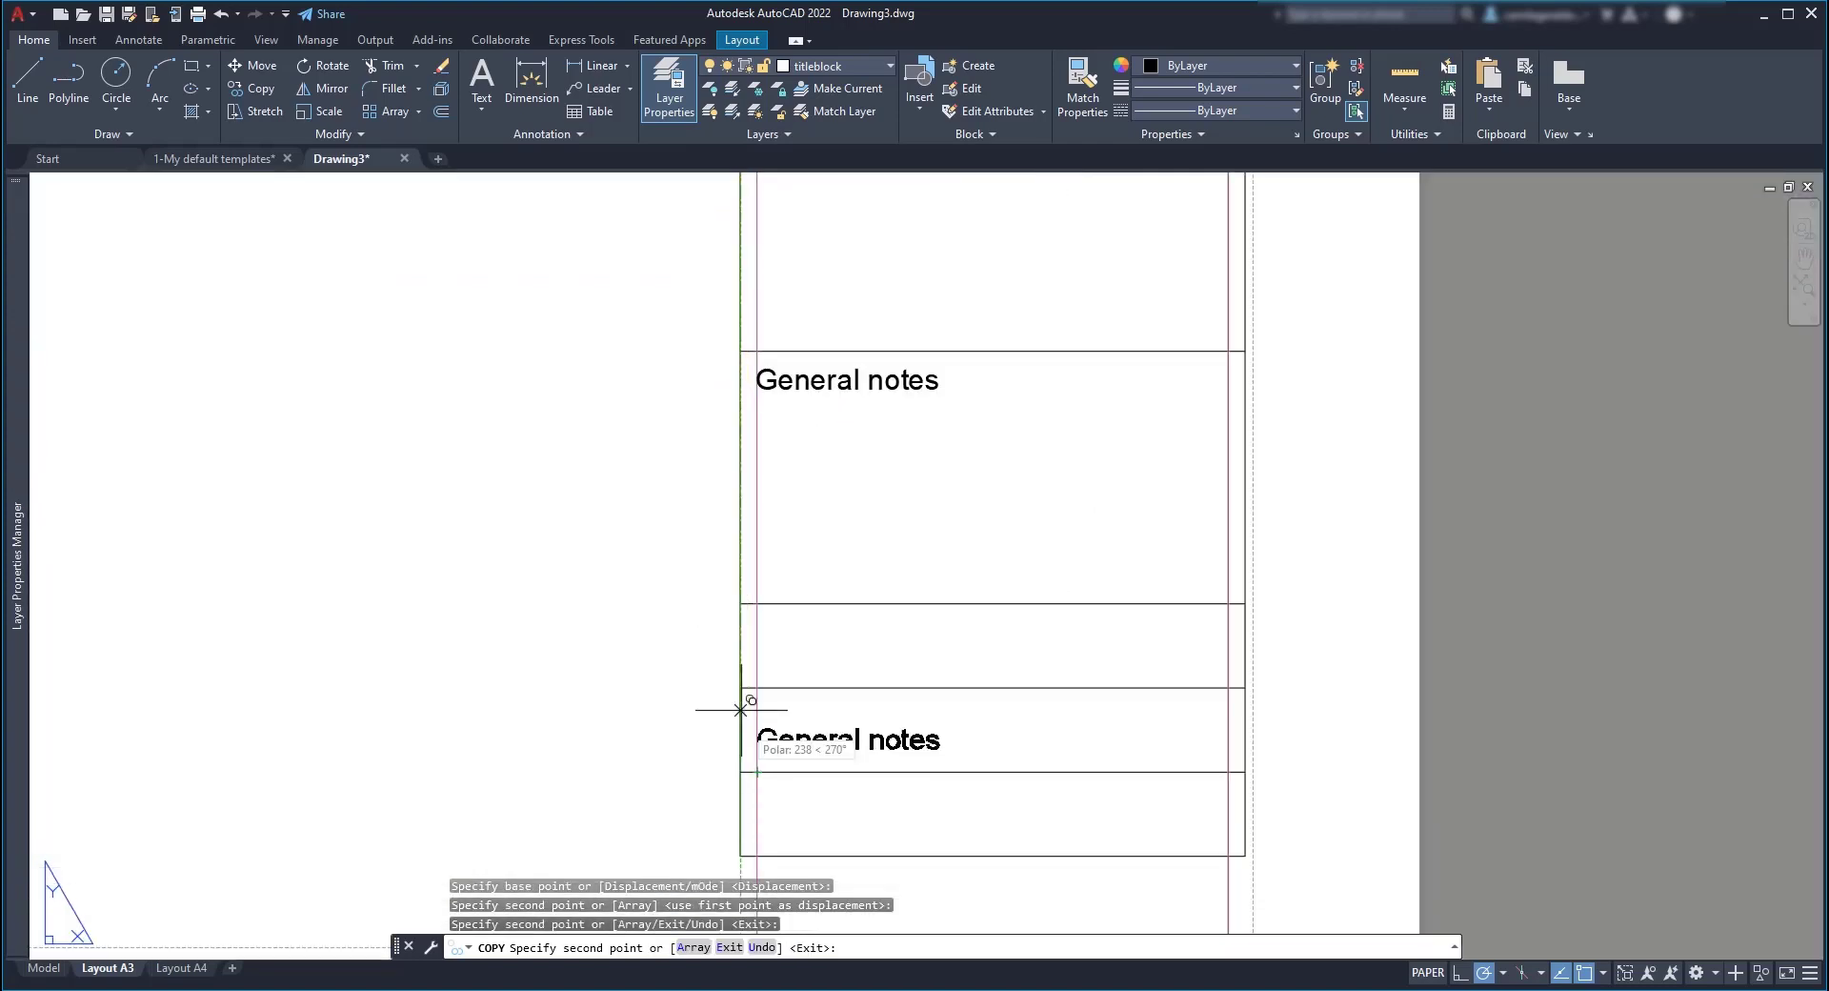
left_click(743, 604)
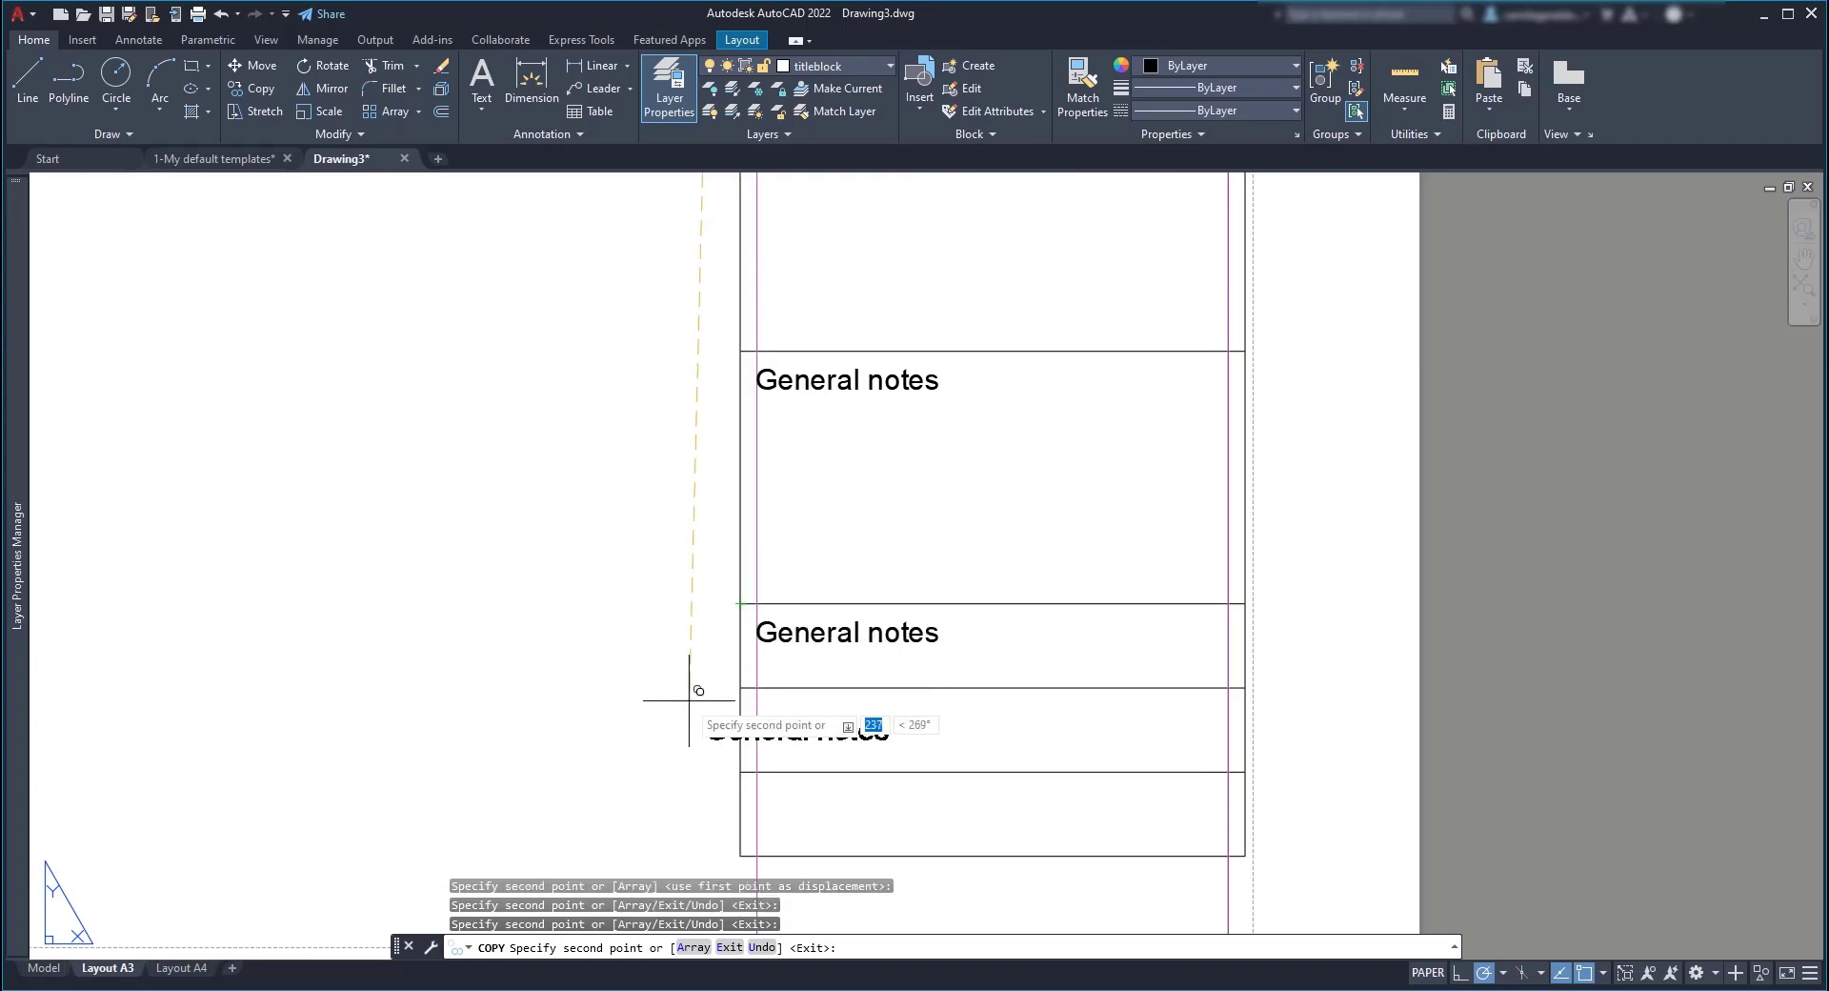
left_click(740, 686)
left_click(740, 771)
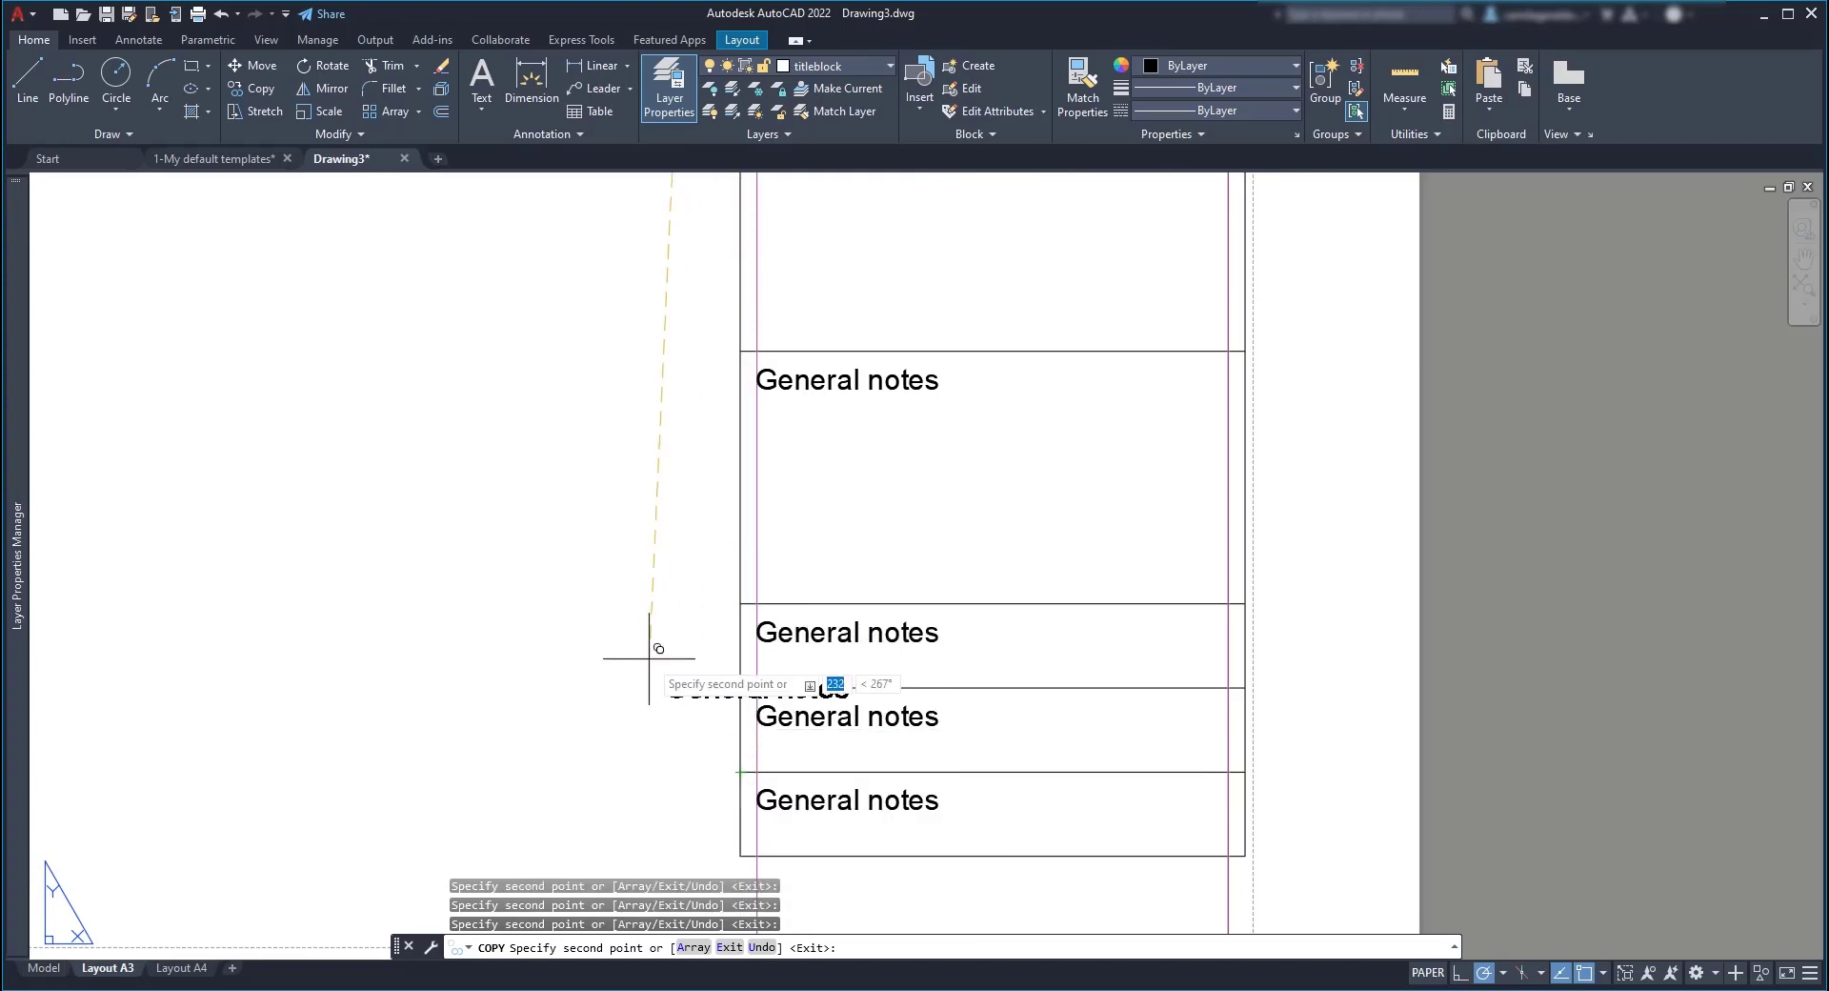
key("Escape")
Step: Change the lower block's first label to "Company name and address:" and its second label to "Project name:"
scroll(892, 768, "down", 2)
double_click(827, 368)
type("Company name and address:")
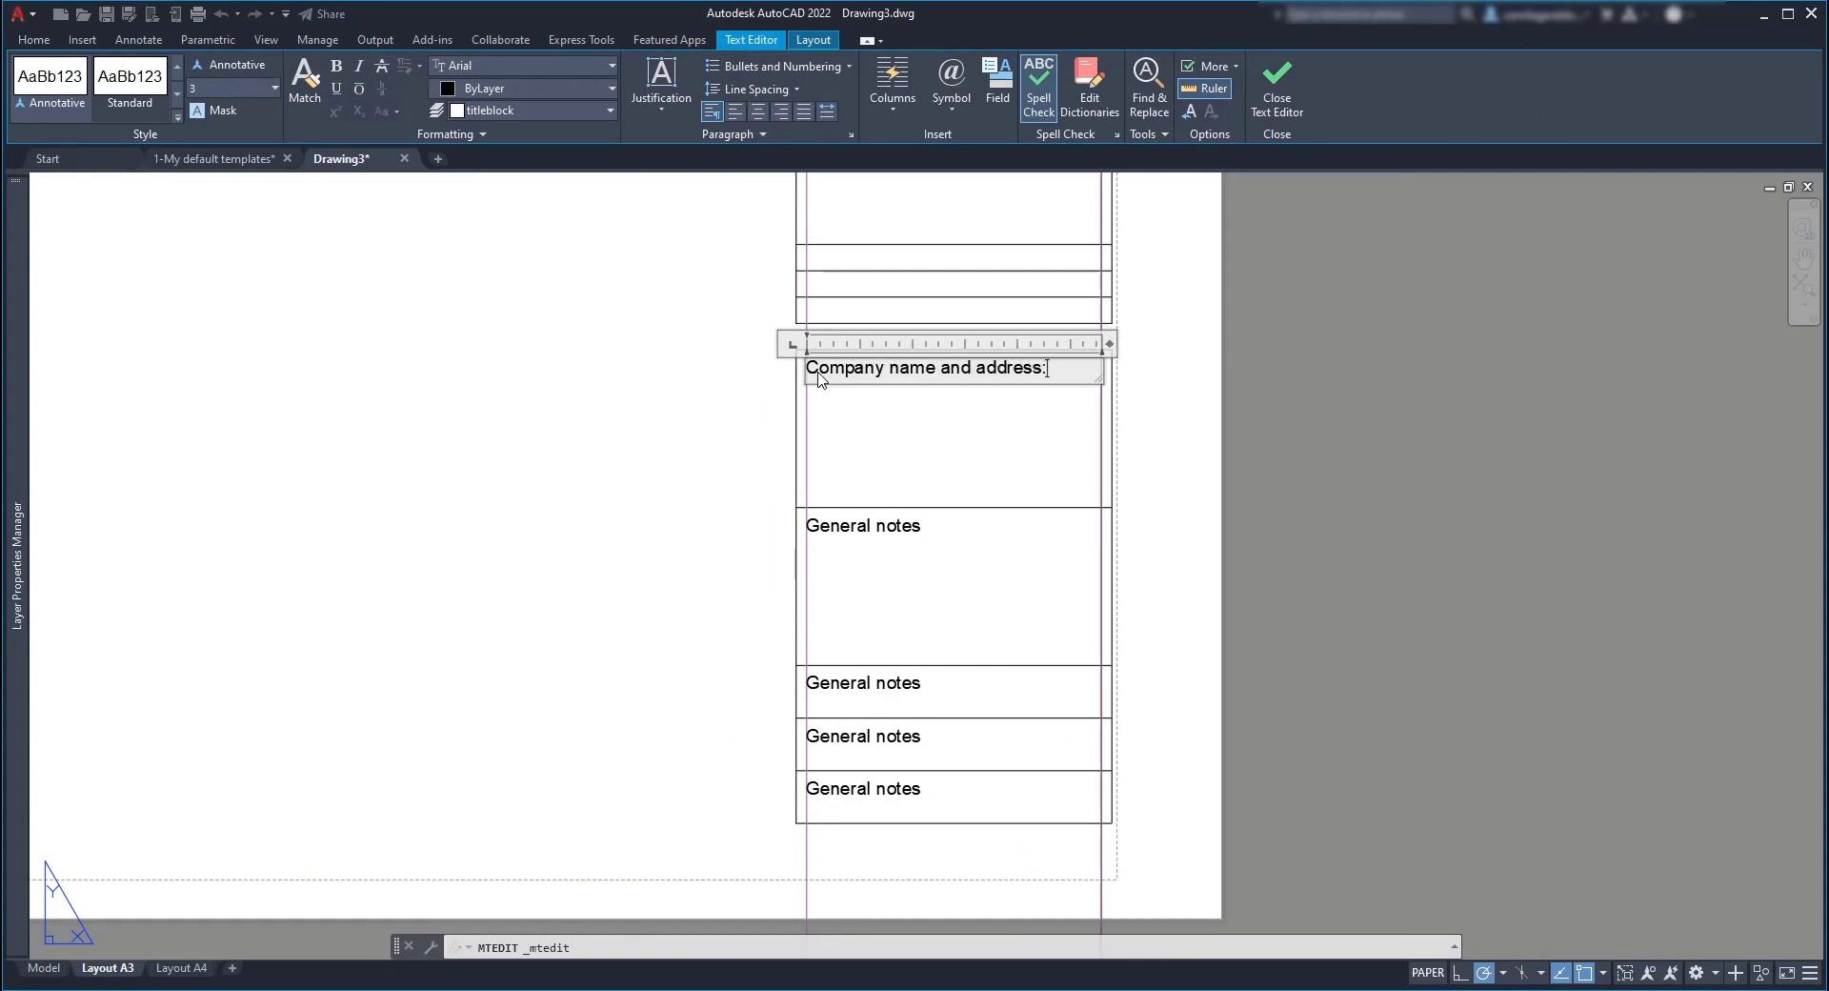
left_click(788, 597)
double_click(905, 525)
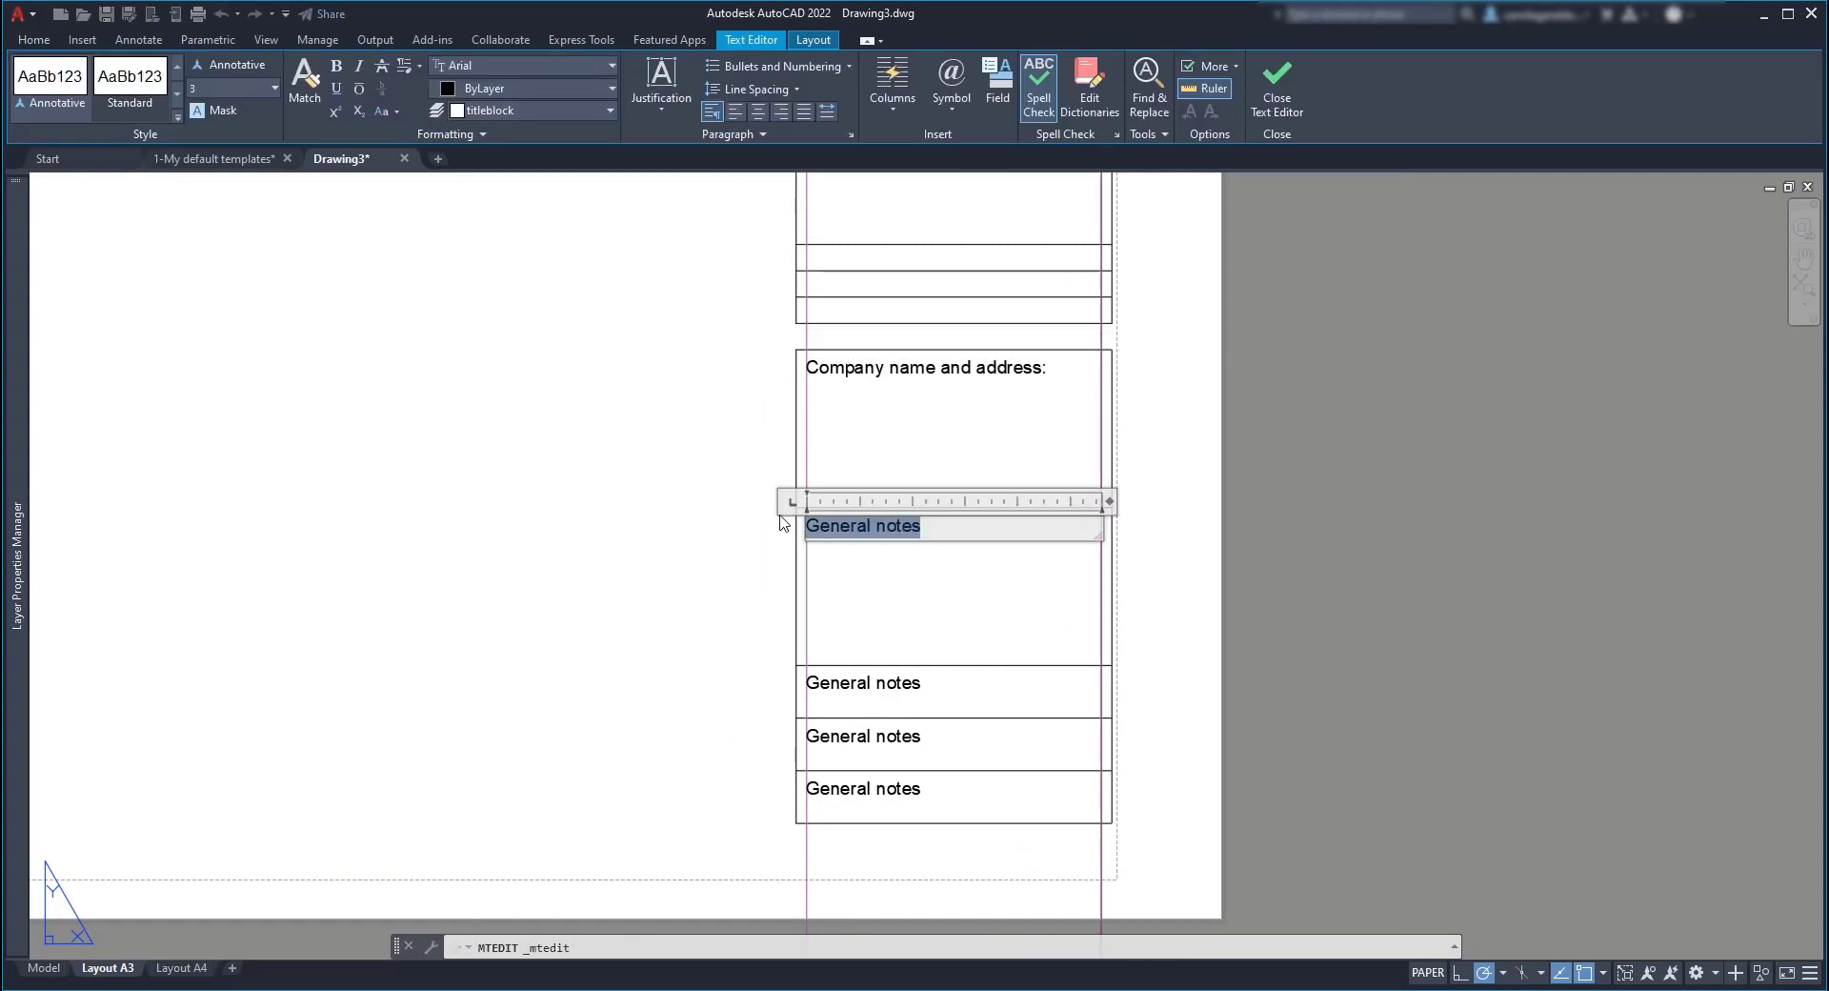
type("Project name:")
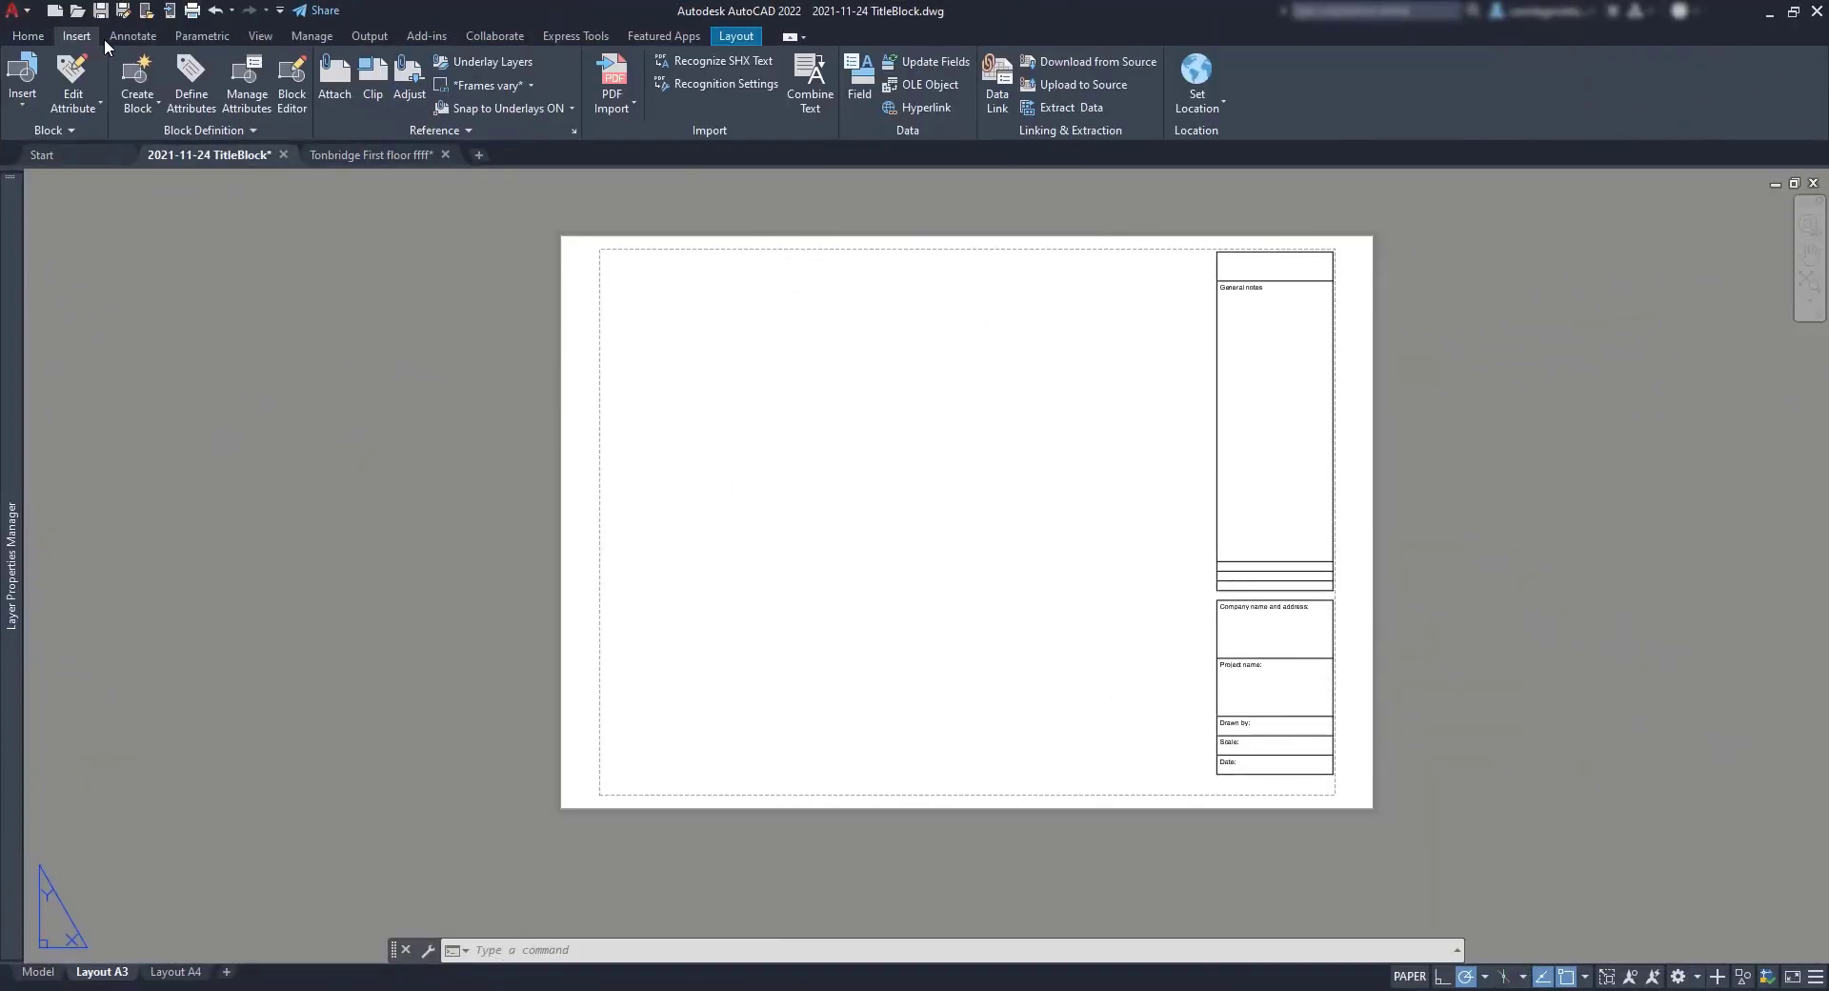
Step: Attach the "cad in black banner" image with its insertion point at the lower-left corner of the header row, specifying its scale on screen
left_click(326, 80)
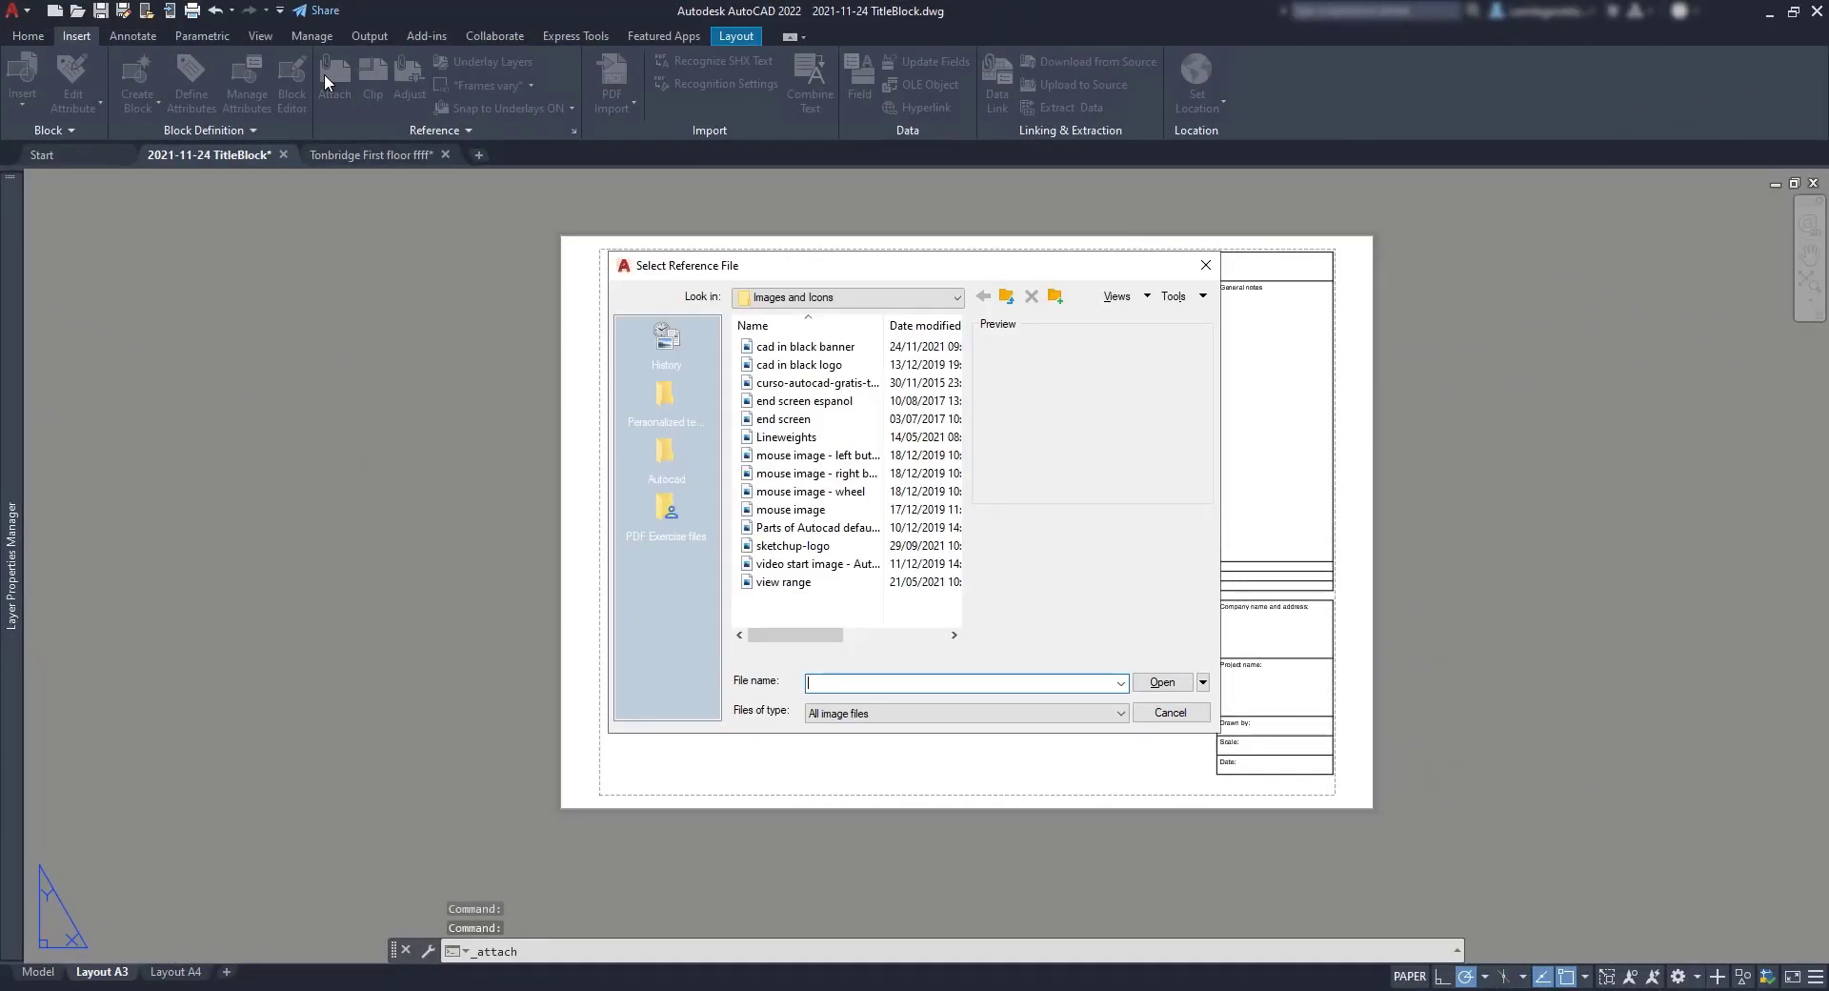
left_click(798, 364)
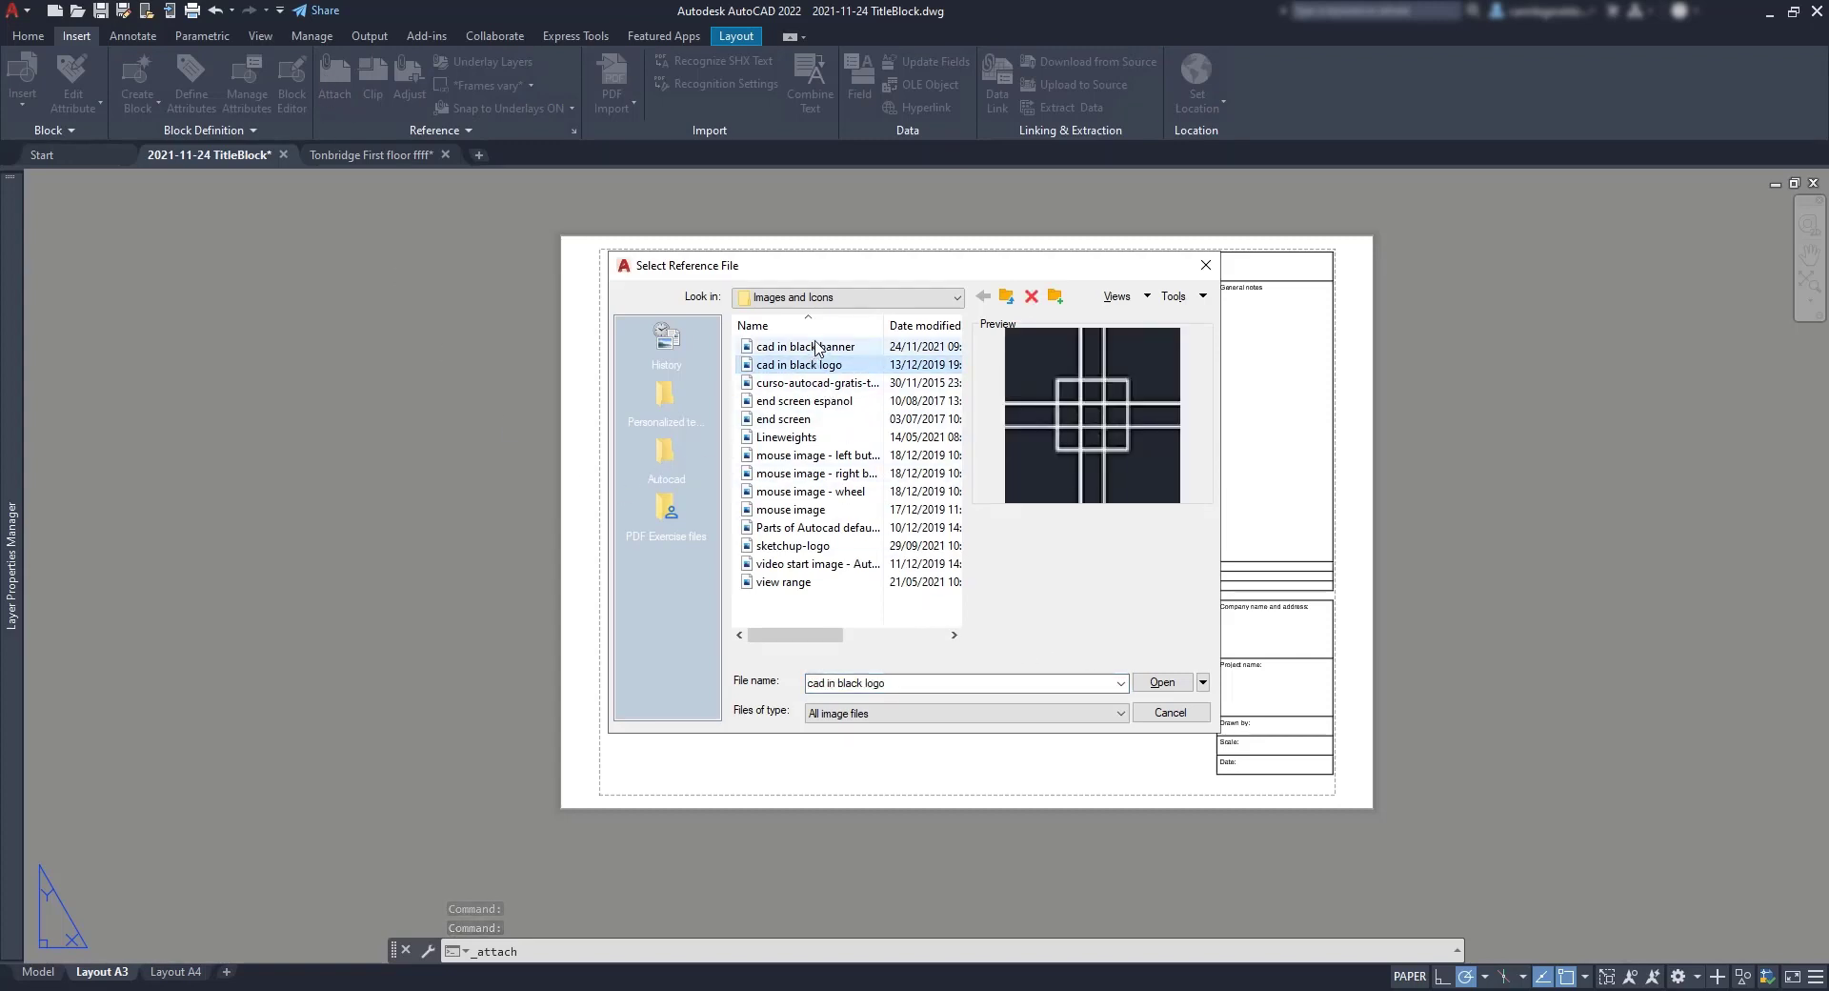
left_click(830, 347)
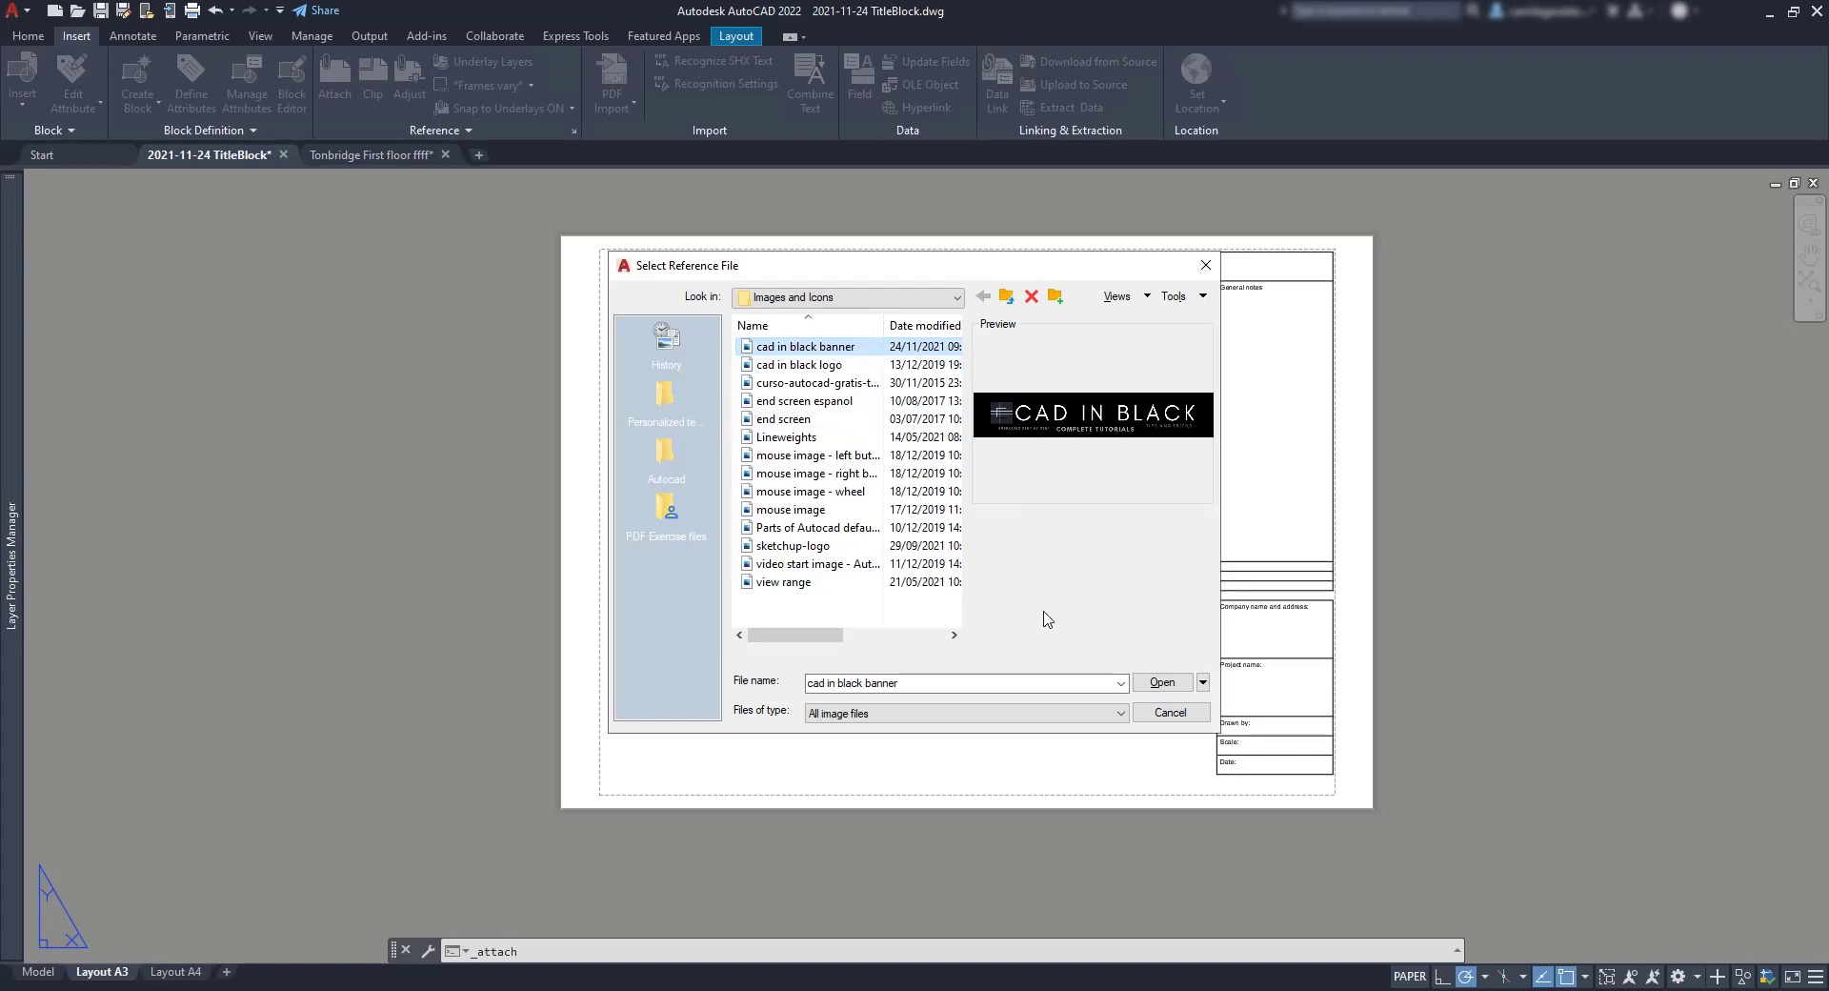
left_click(1162, 682)
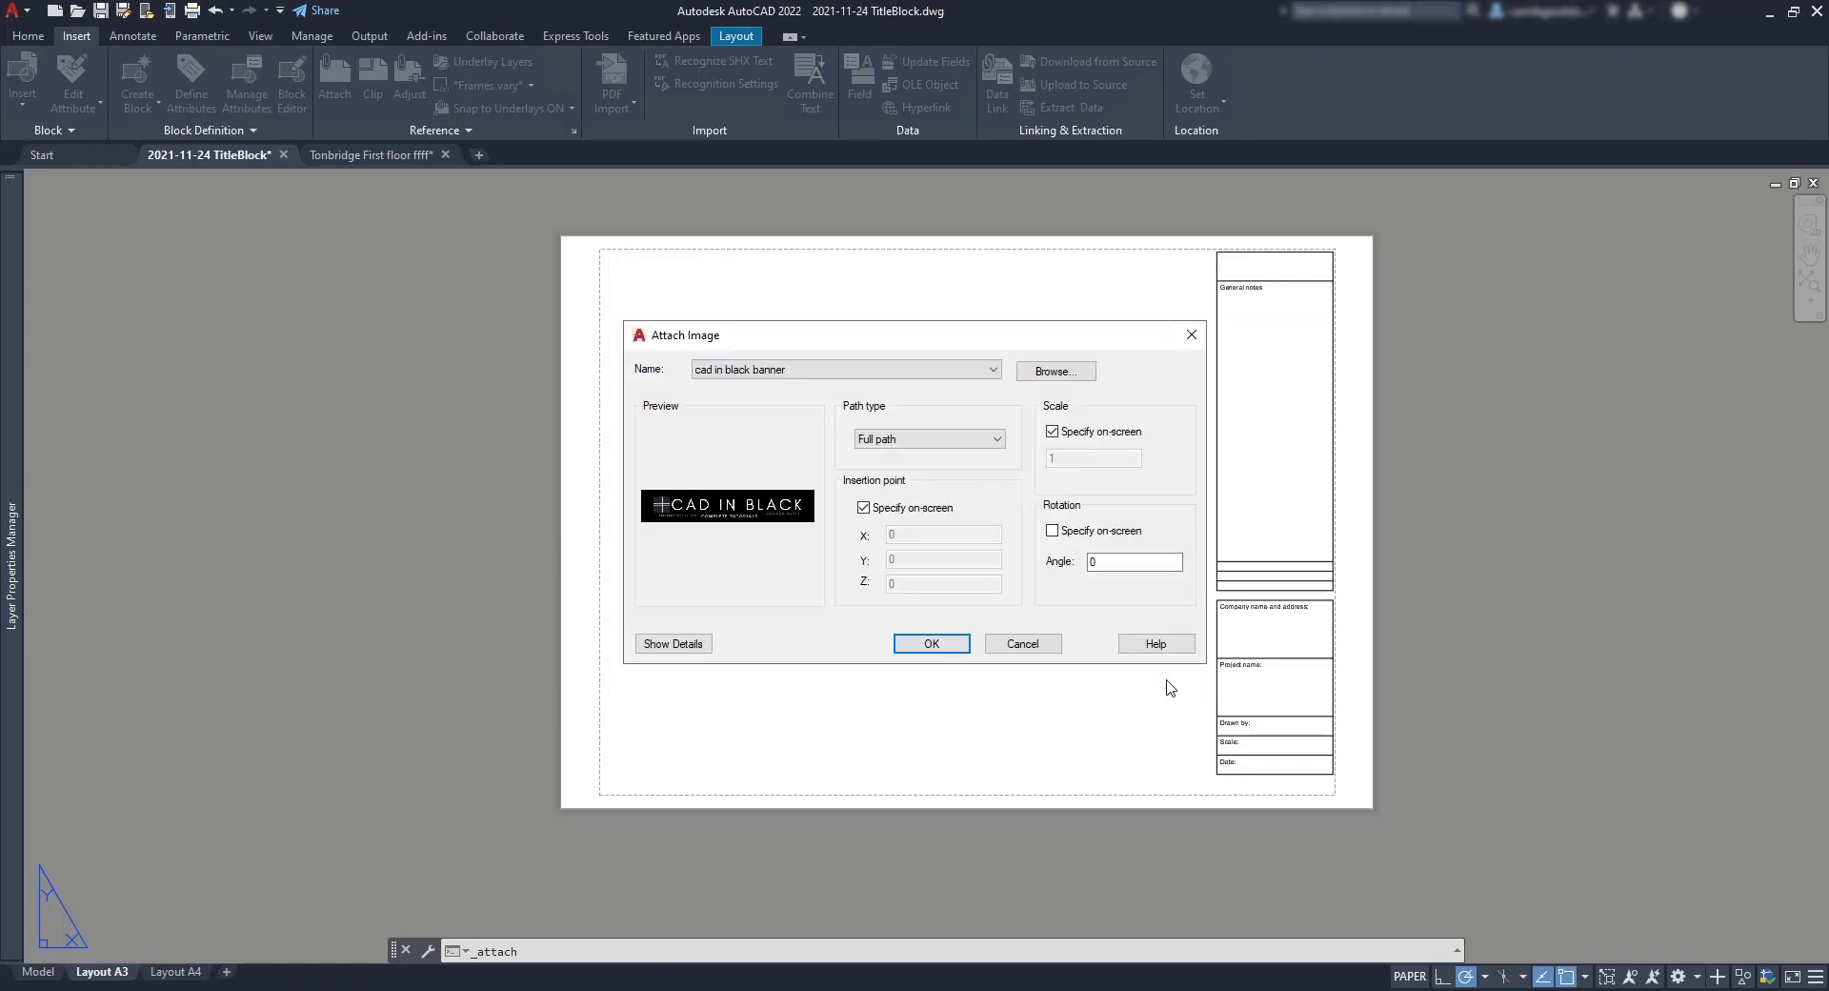
left_click(932, 645)
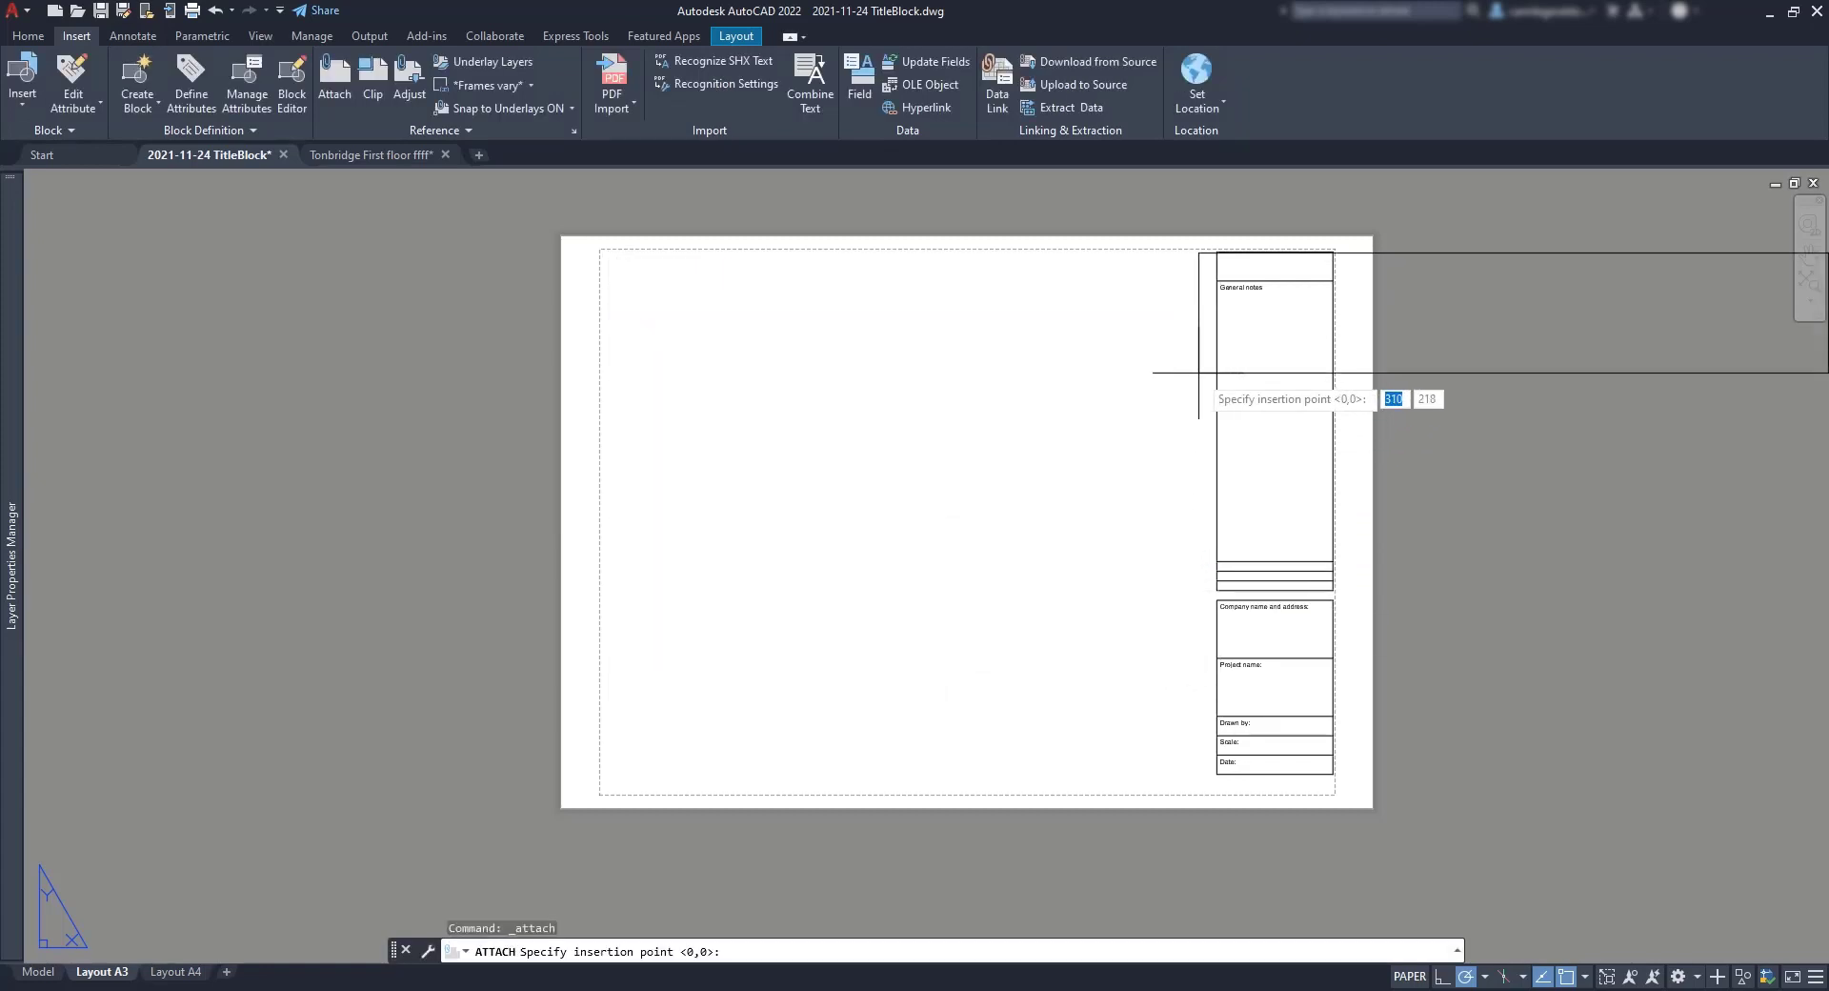
left_click(1217, 281)
scroll(1218, 281, "up", 8)
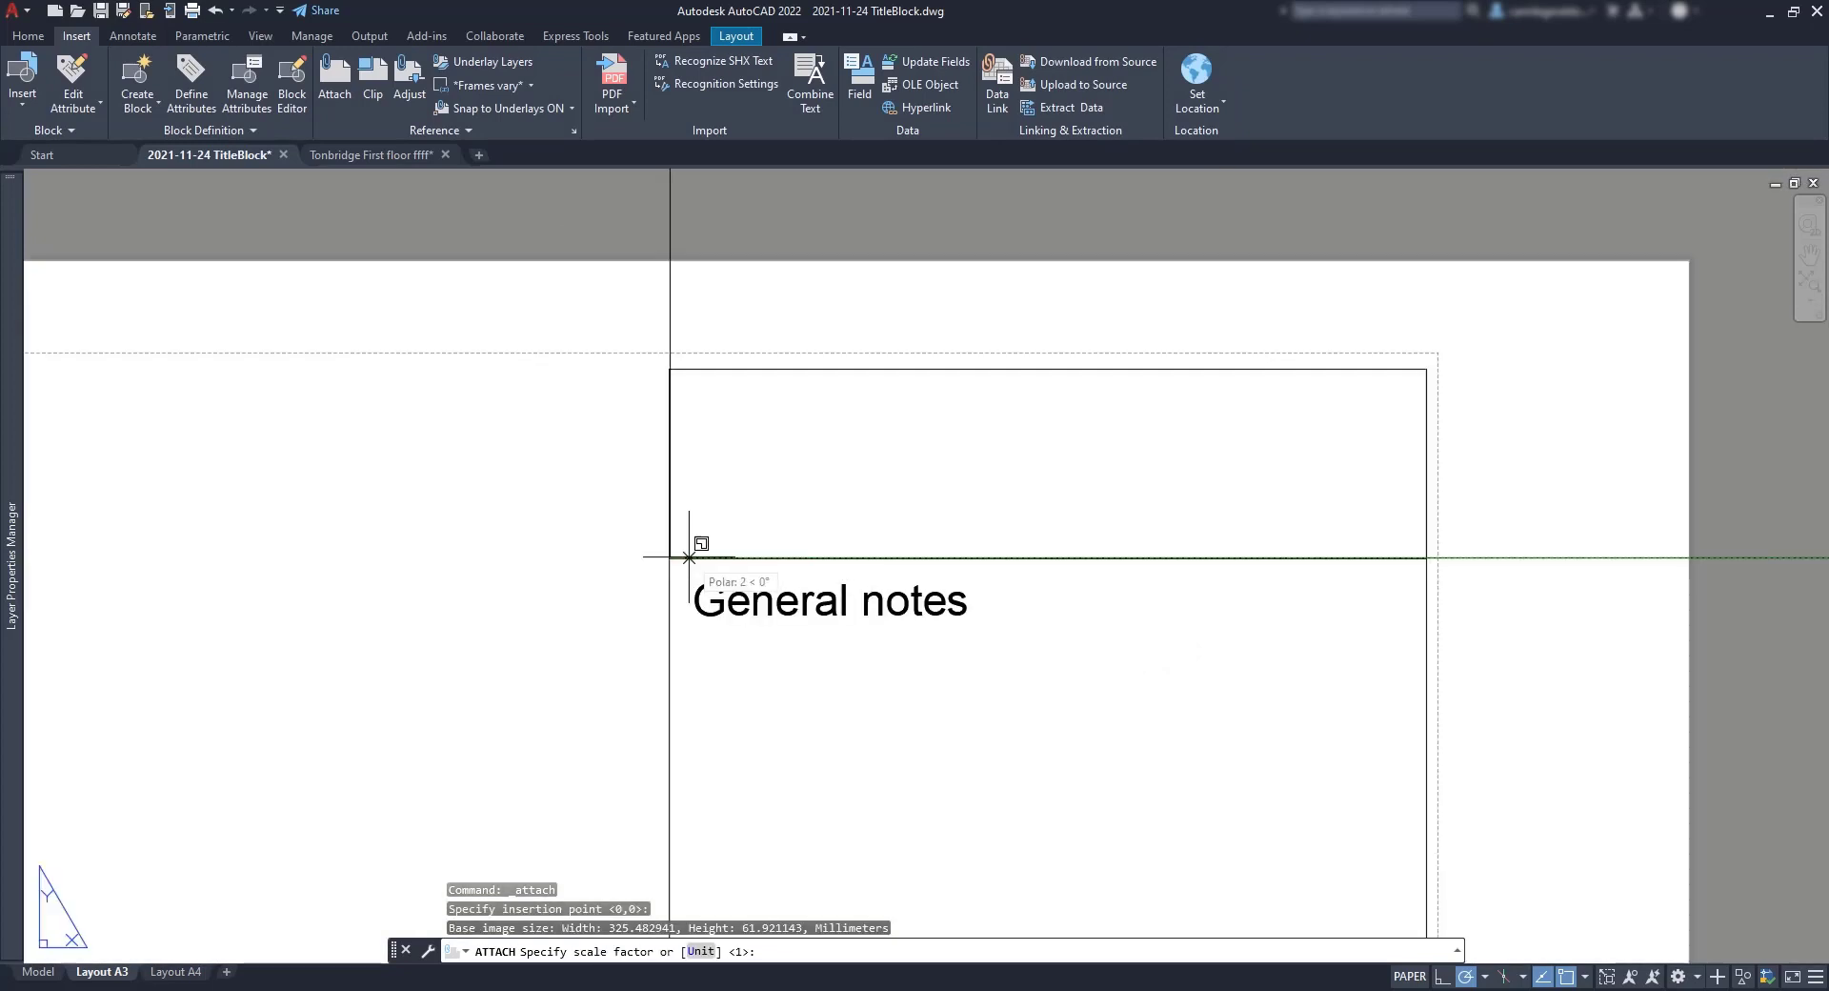
left_click(776, 558)
scroll(625, 506, "down", 10)
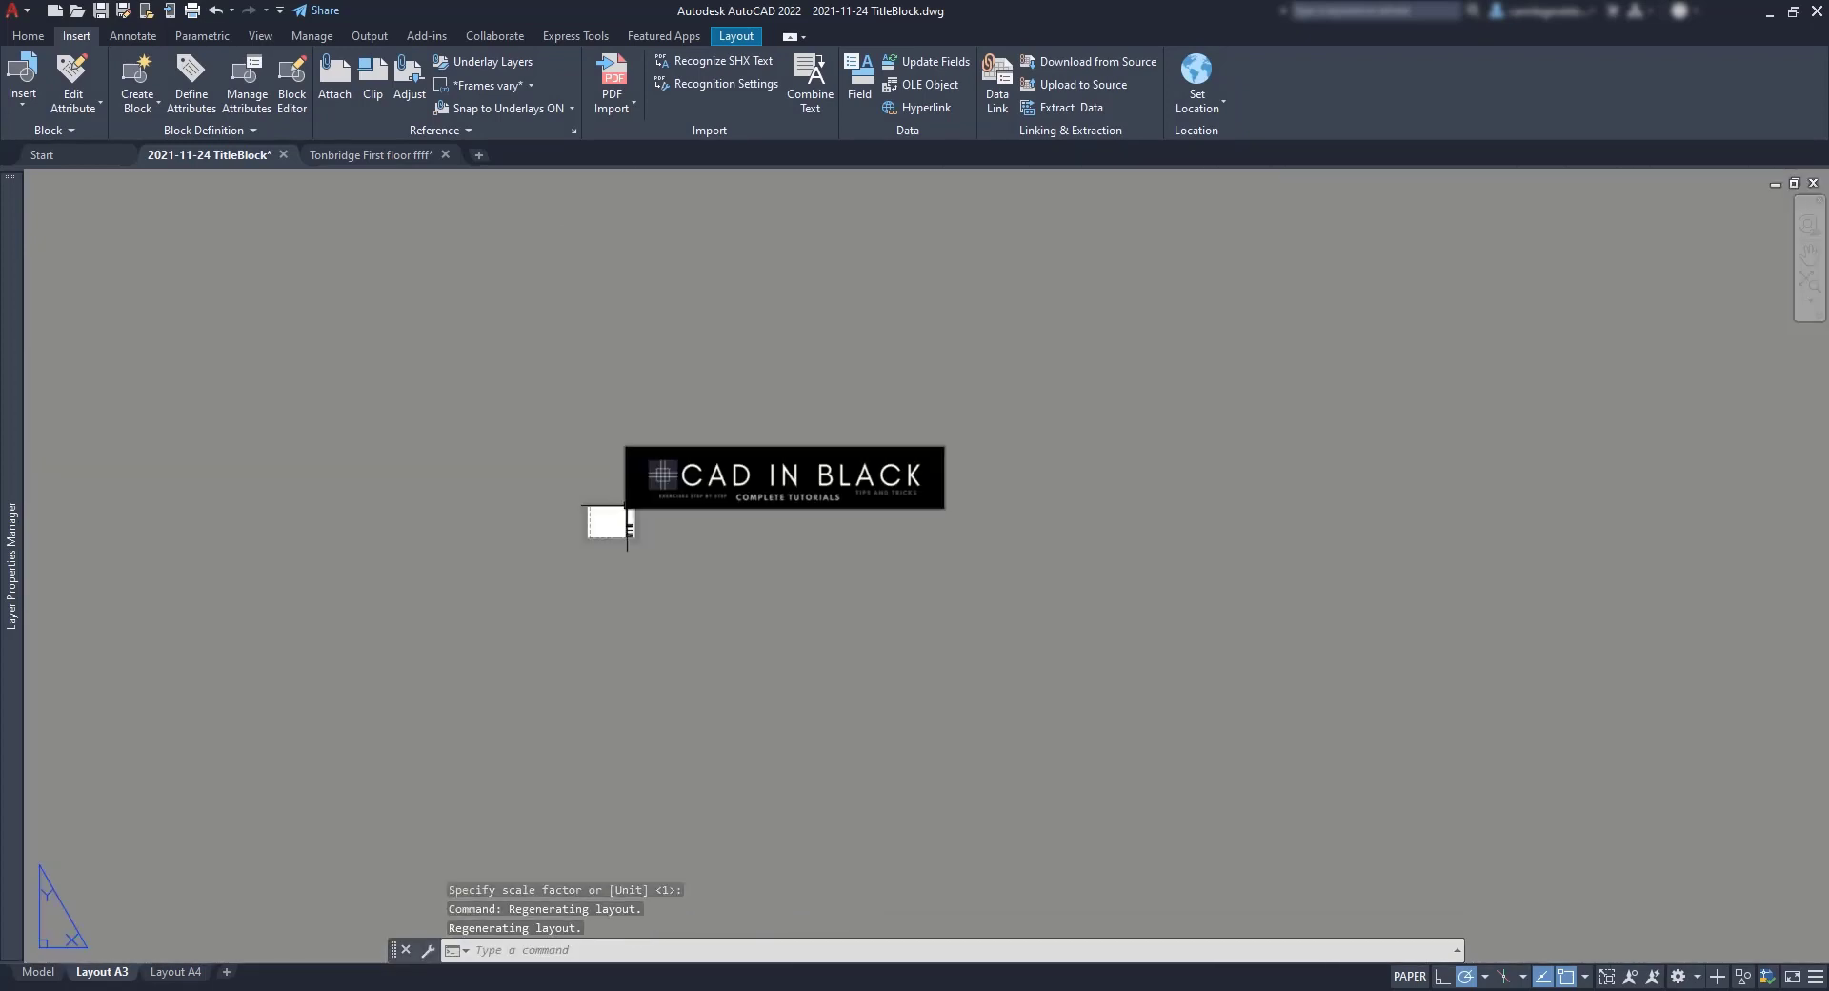
Step: Scale the banner image down from its lower-left corner so that it fits the width of the title block's header row
type("SC")
key("Return")
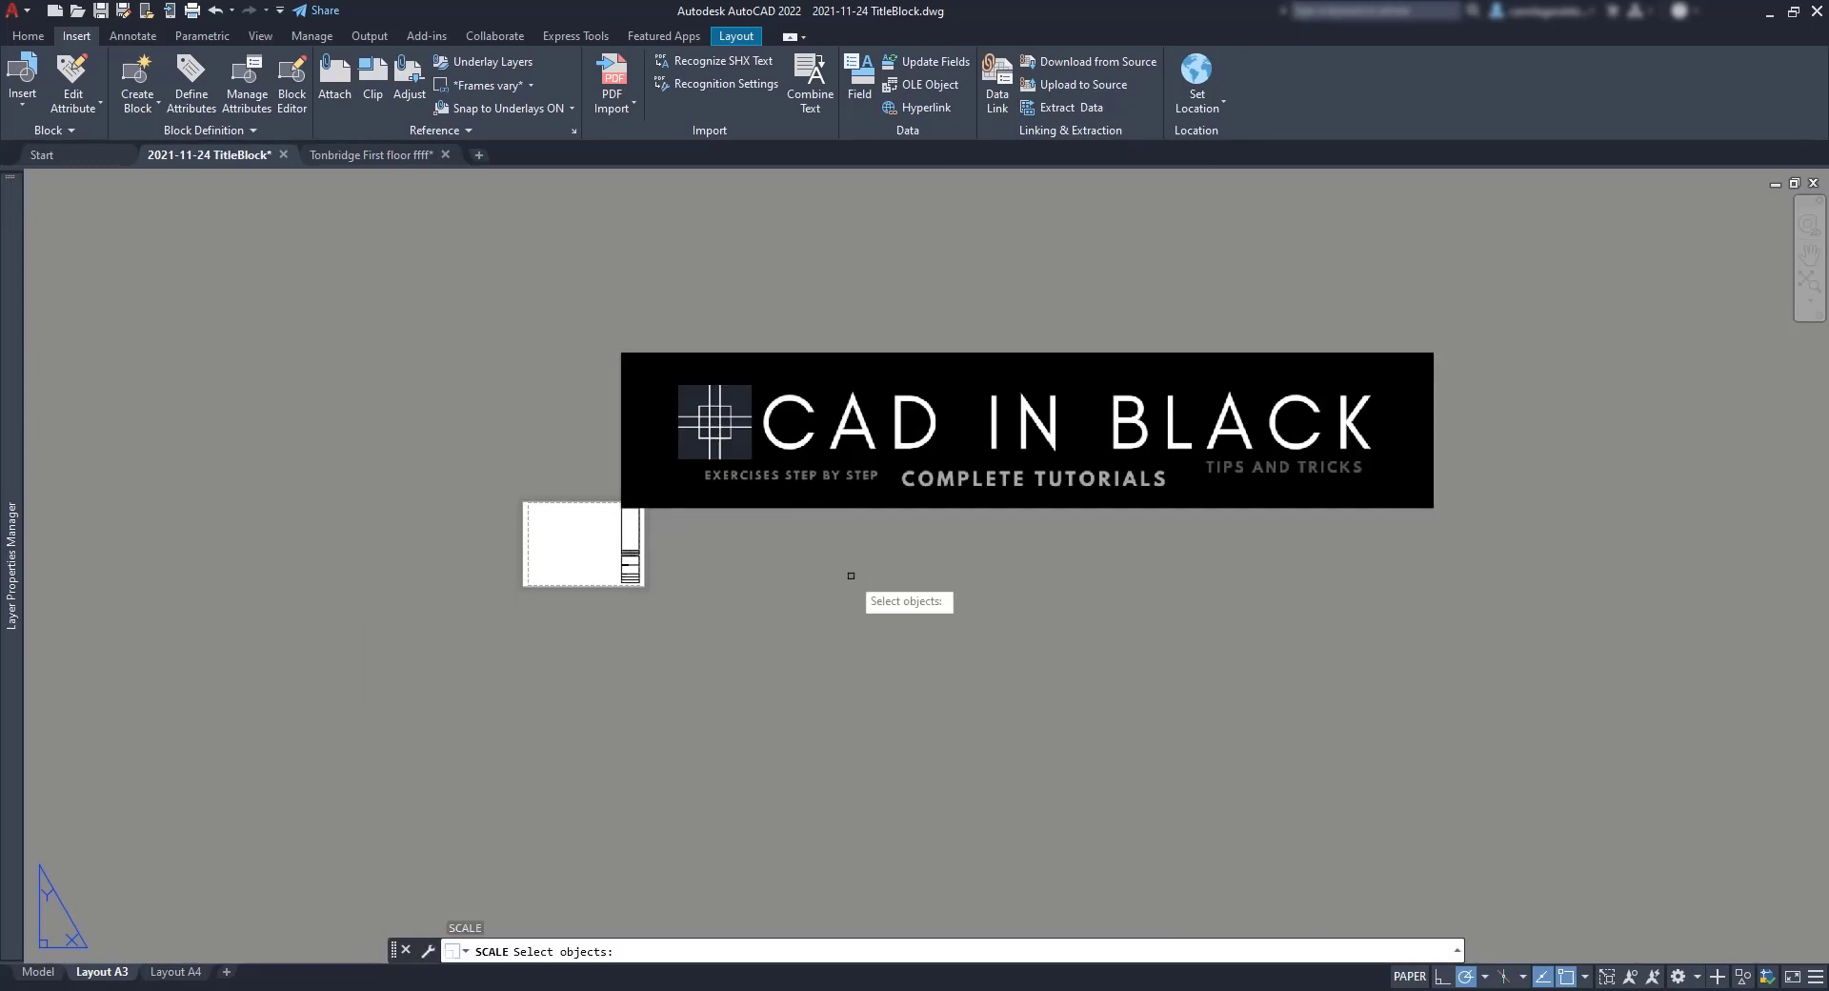
left_click(903, 507)
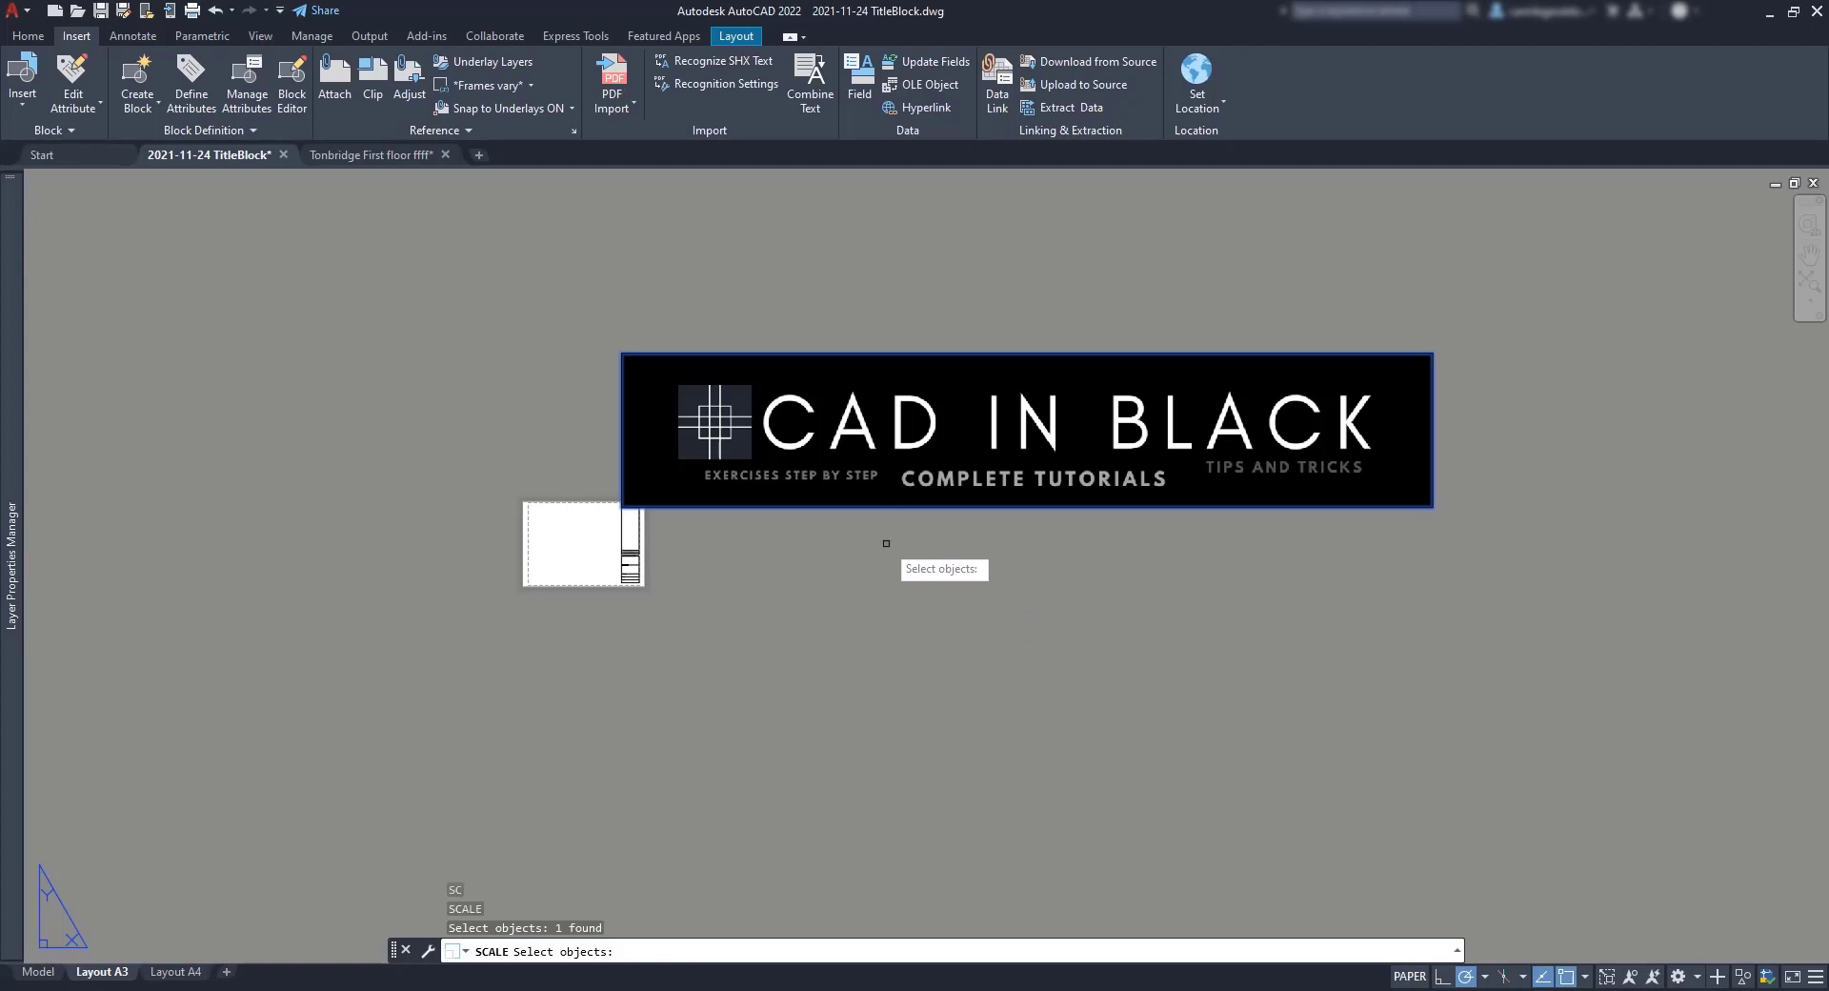
key("Return")
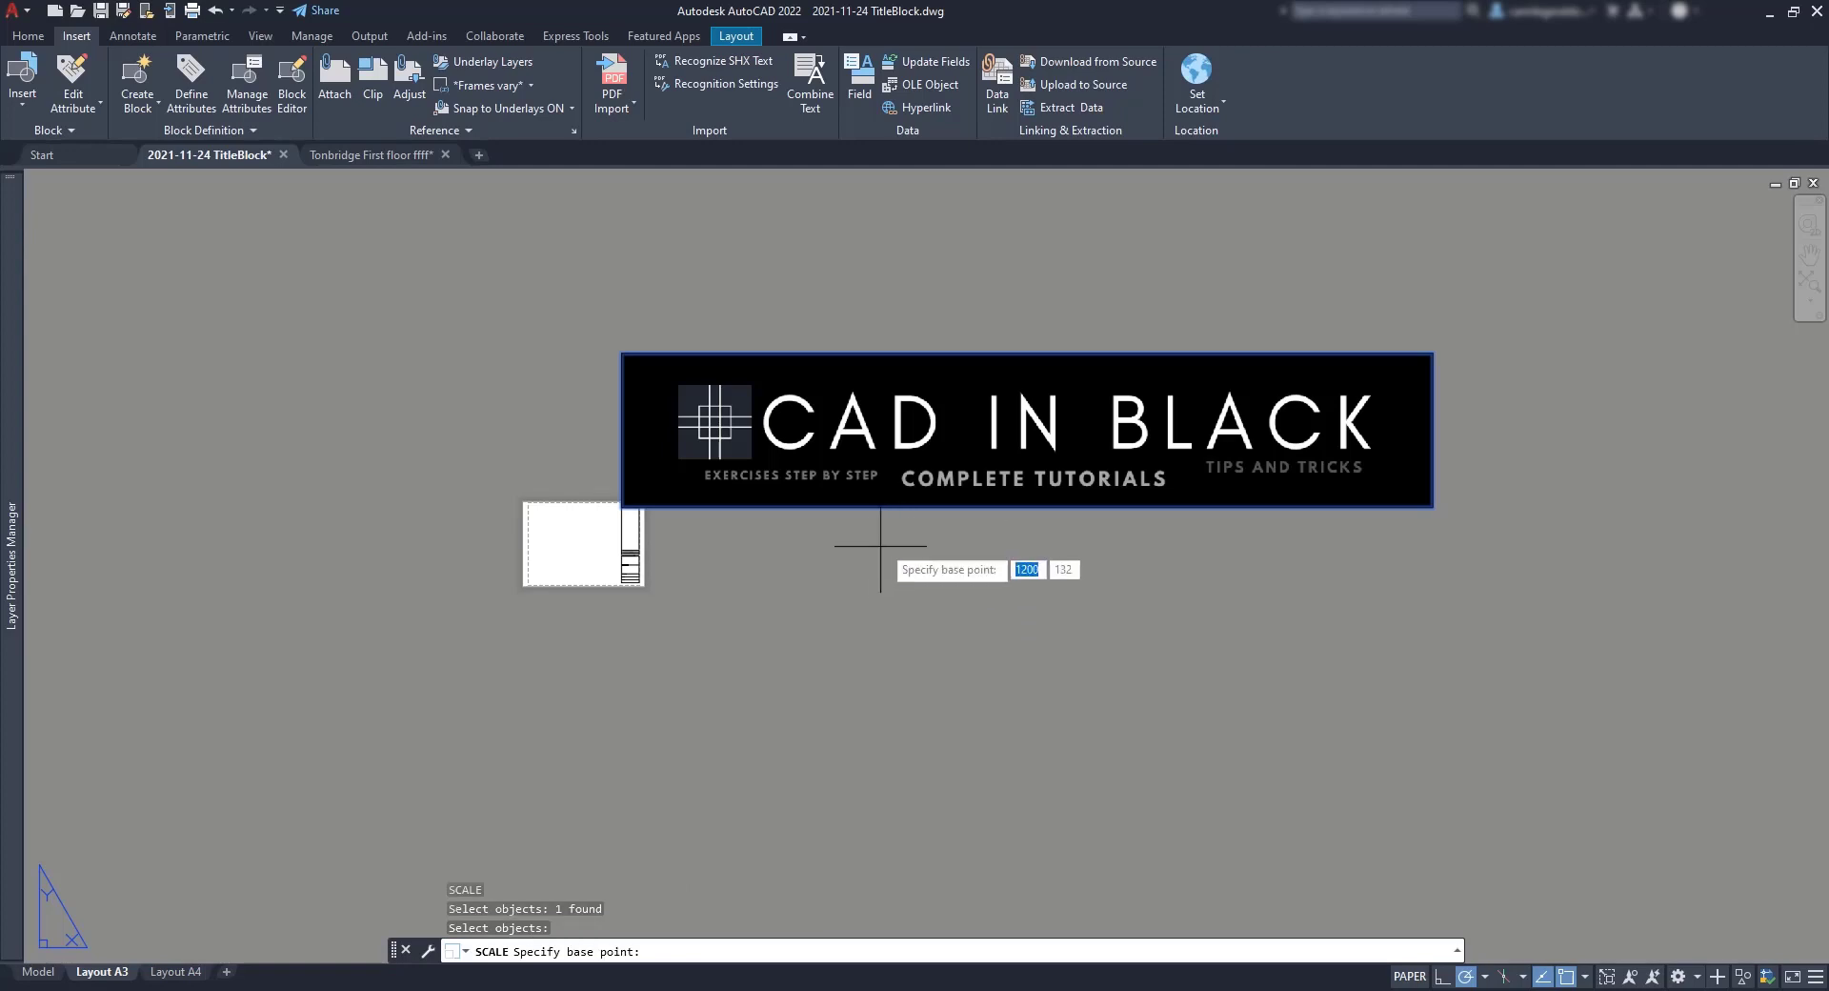
scroll(624, 524, "up", 8)
left_click(617, 509)
scroll(617, 510, "down", 4)
scroll(705, 500, "up", 6)
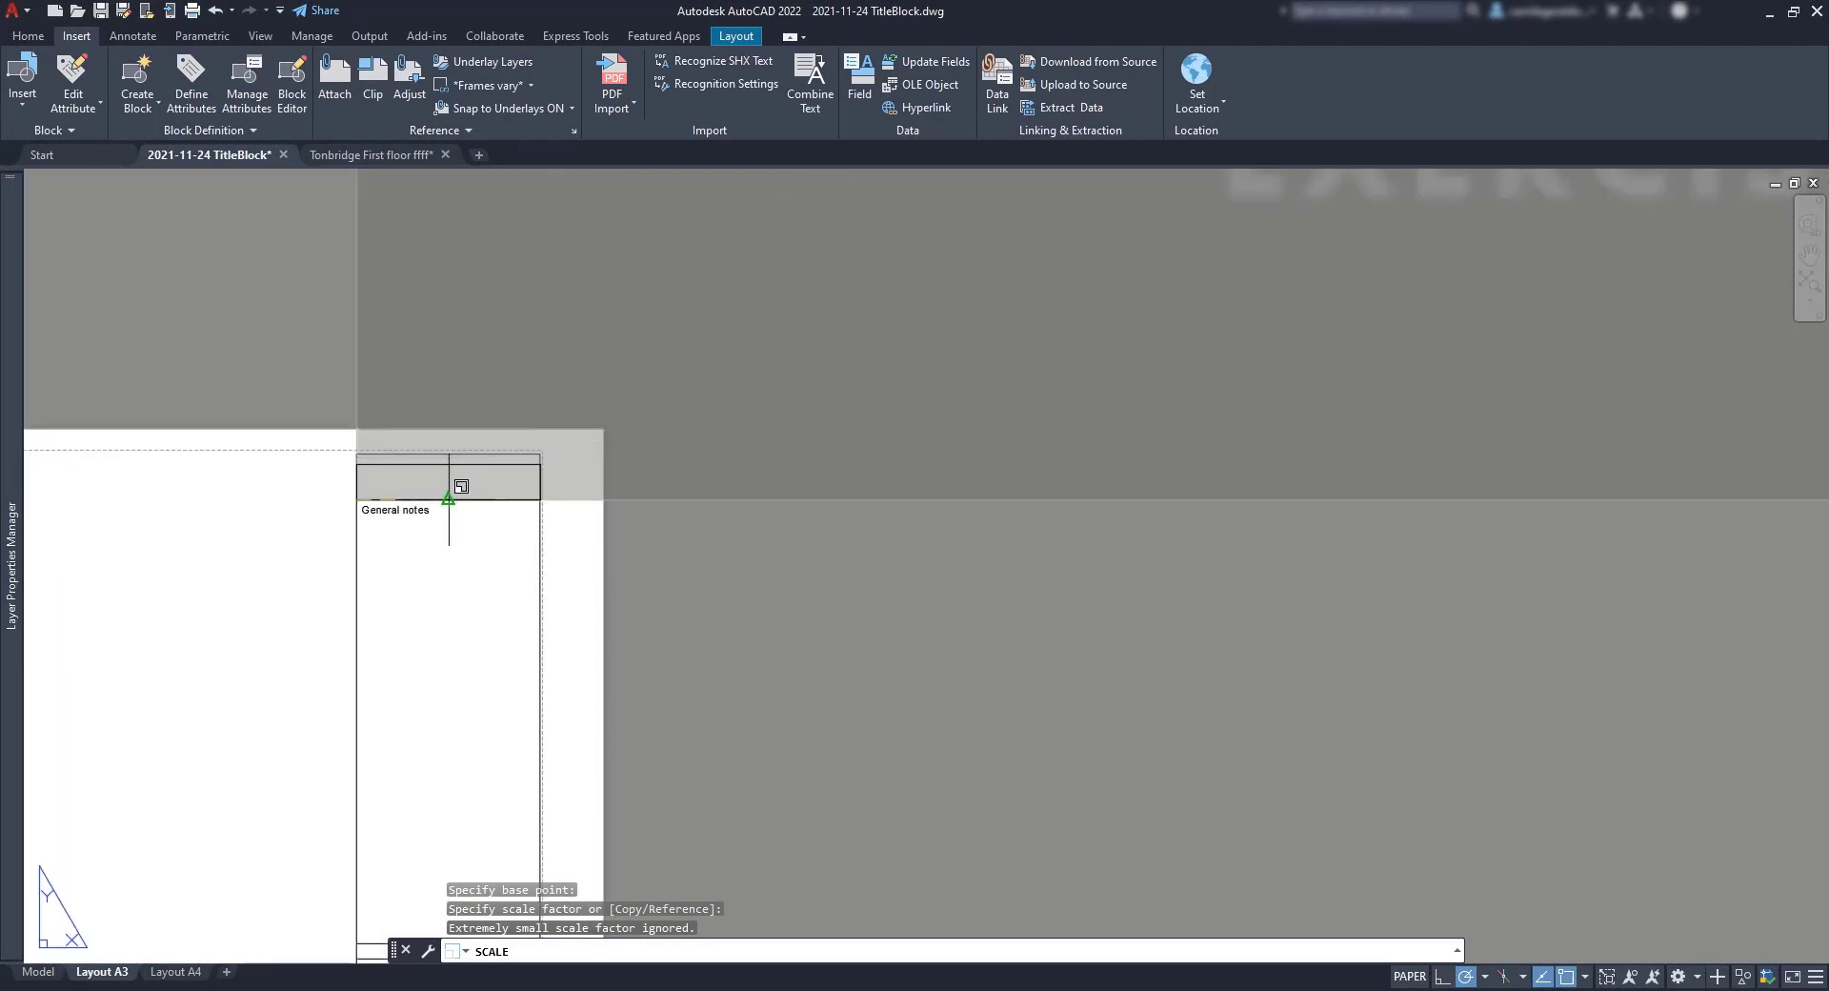
left_click(461, 486)
scroll(321, 448, "up", 4)
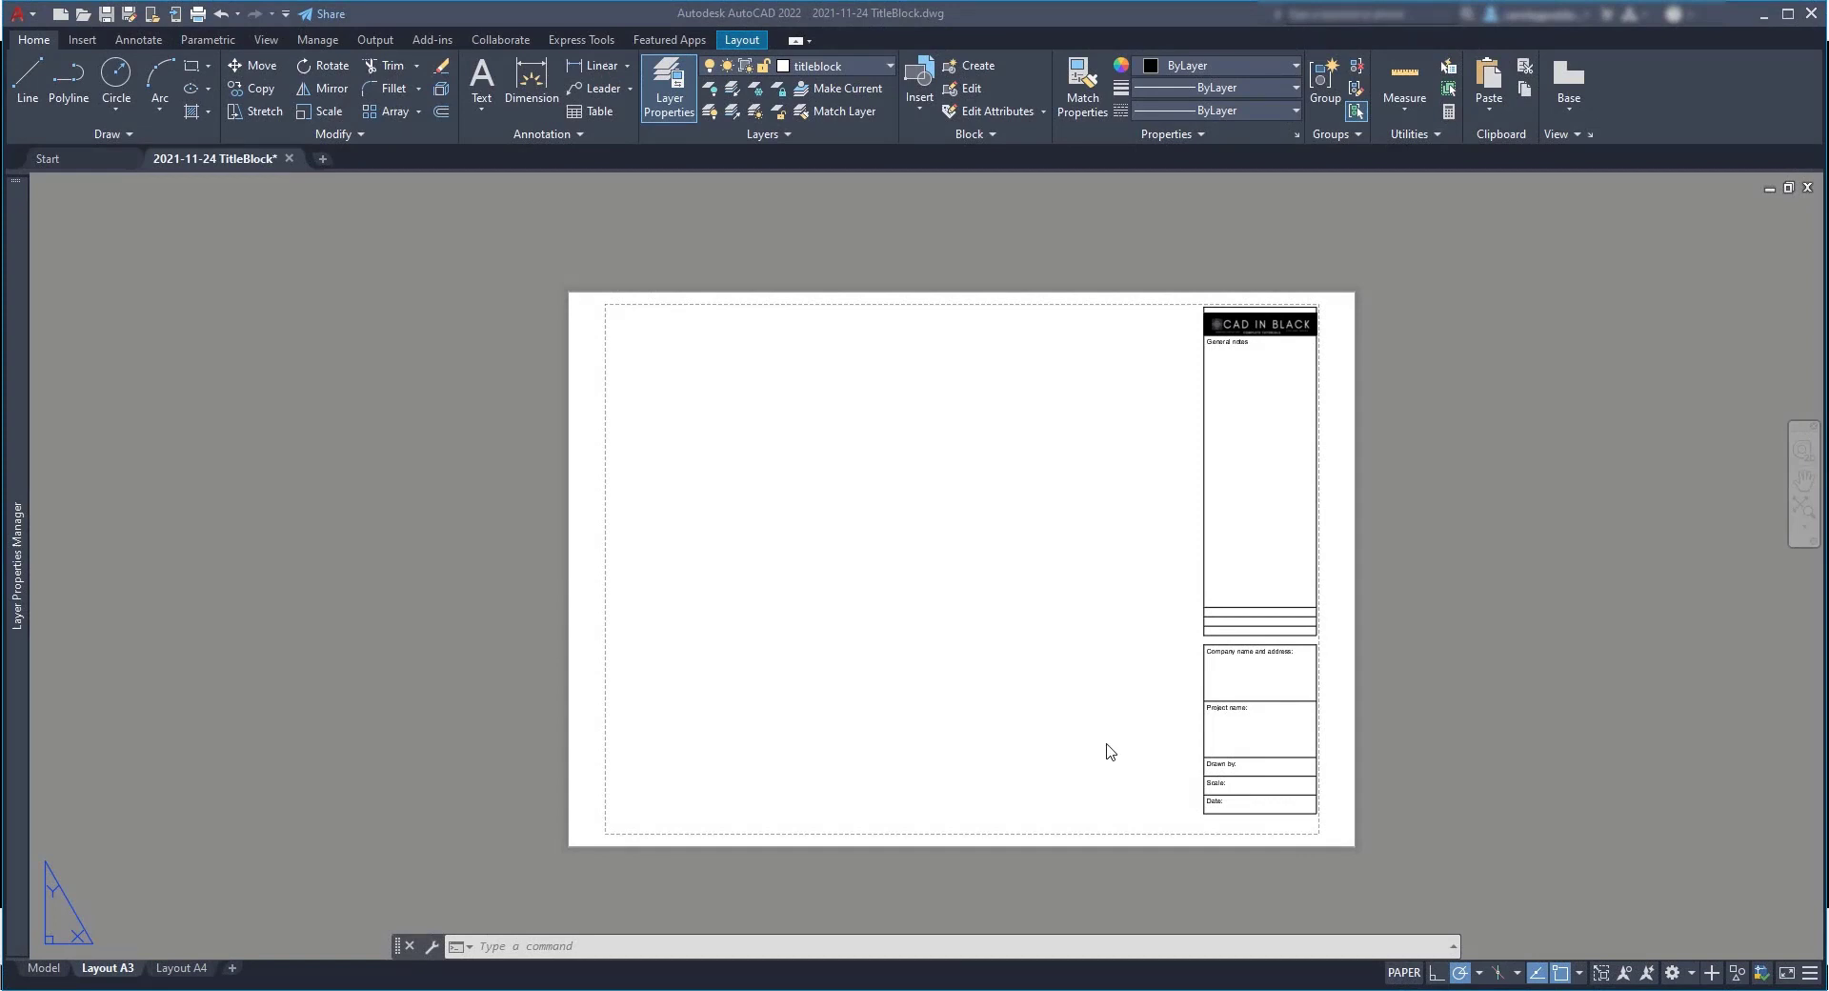
Step: Copy the entire A3 title block, including the banner image, to the clipboard
left_click(1449, 856)
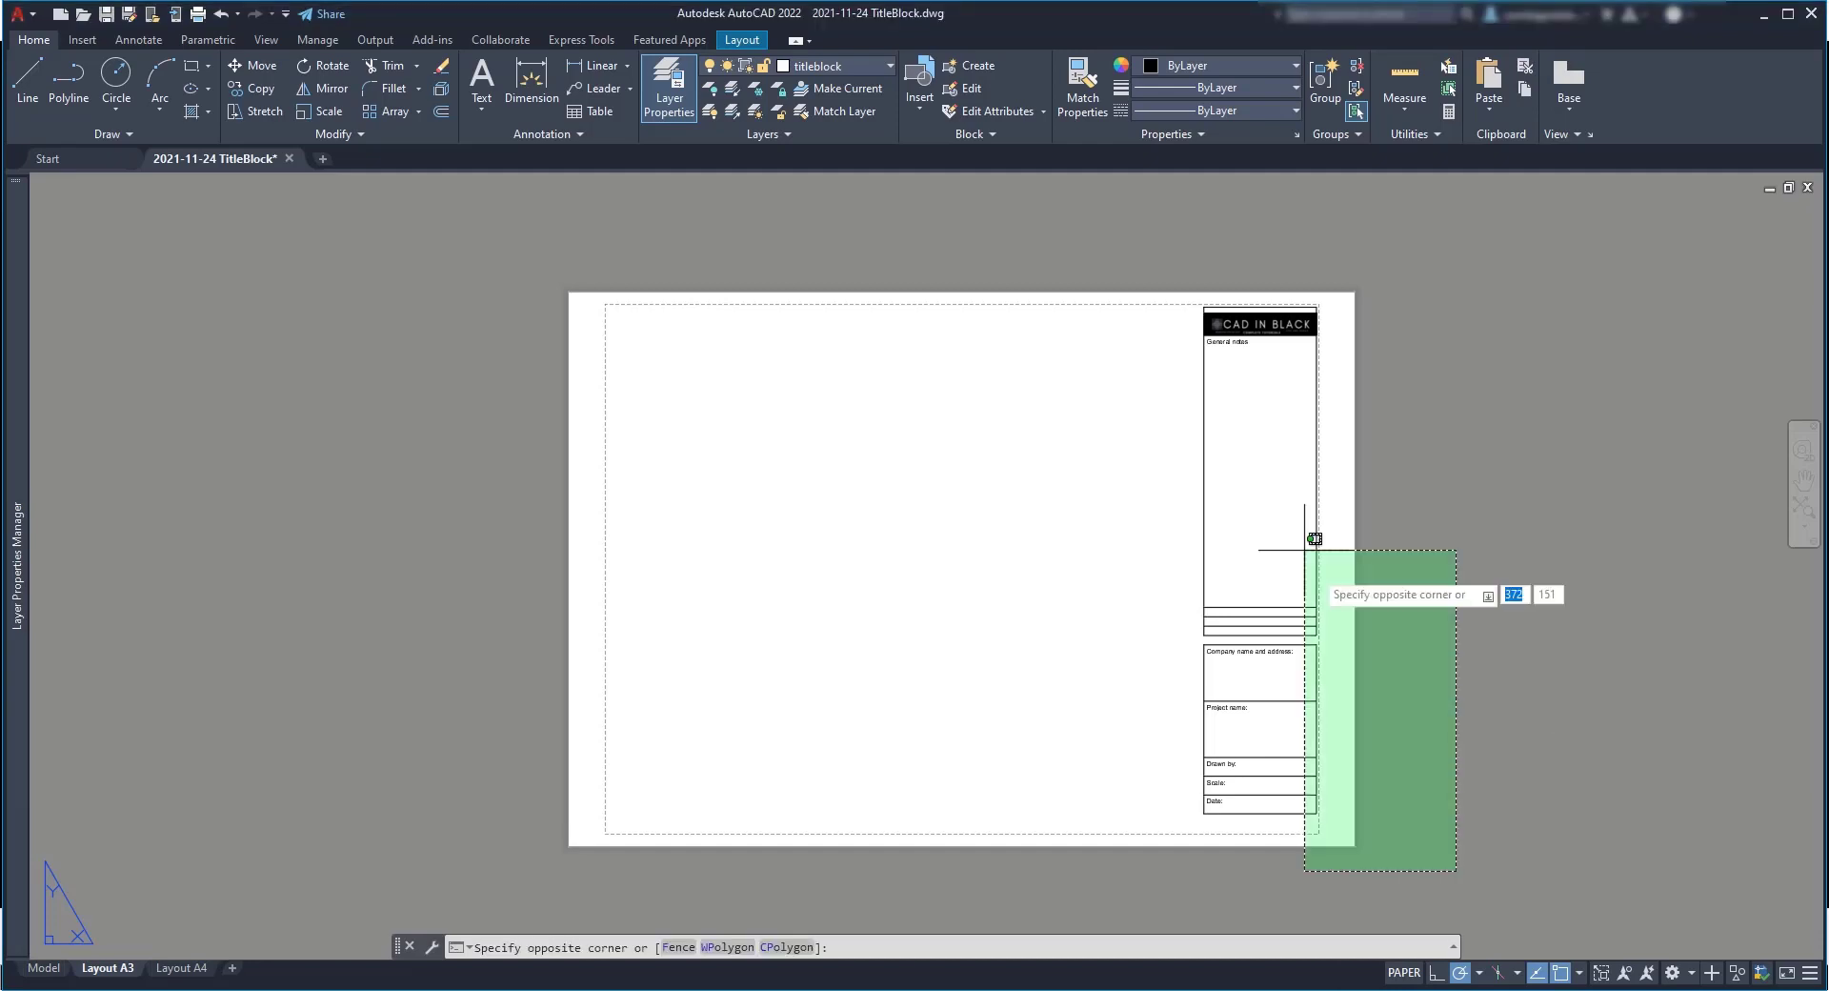
left_click(1120, 230)
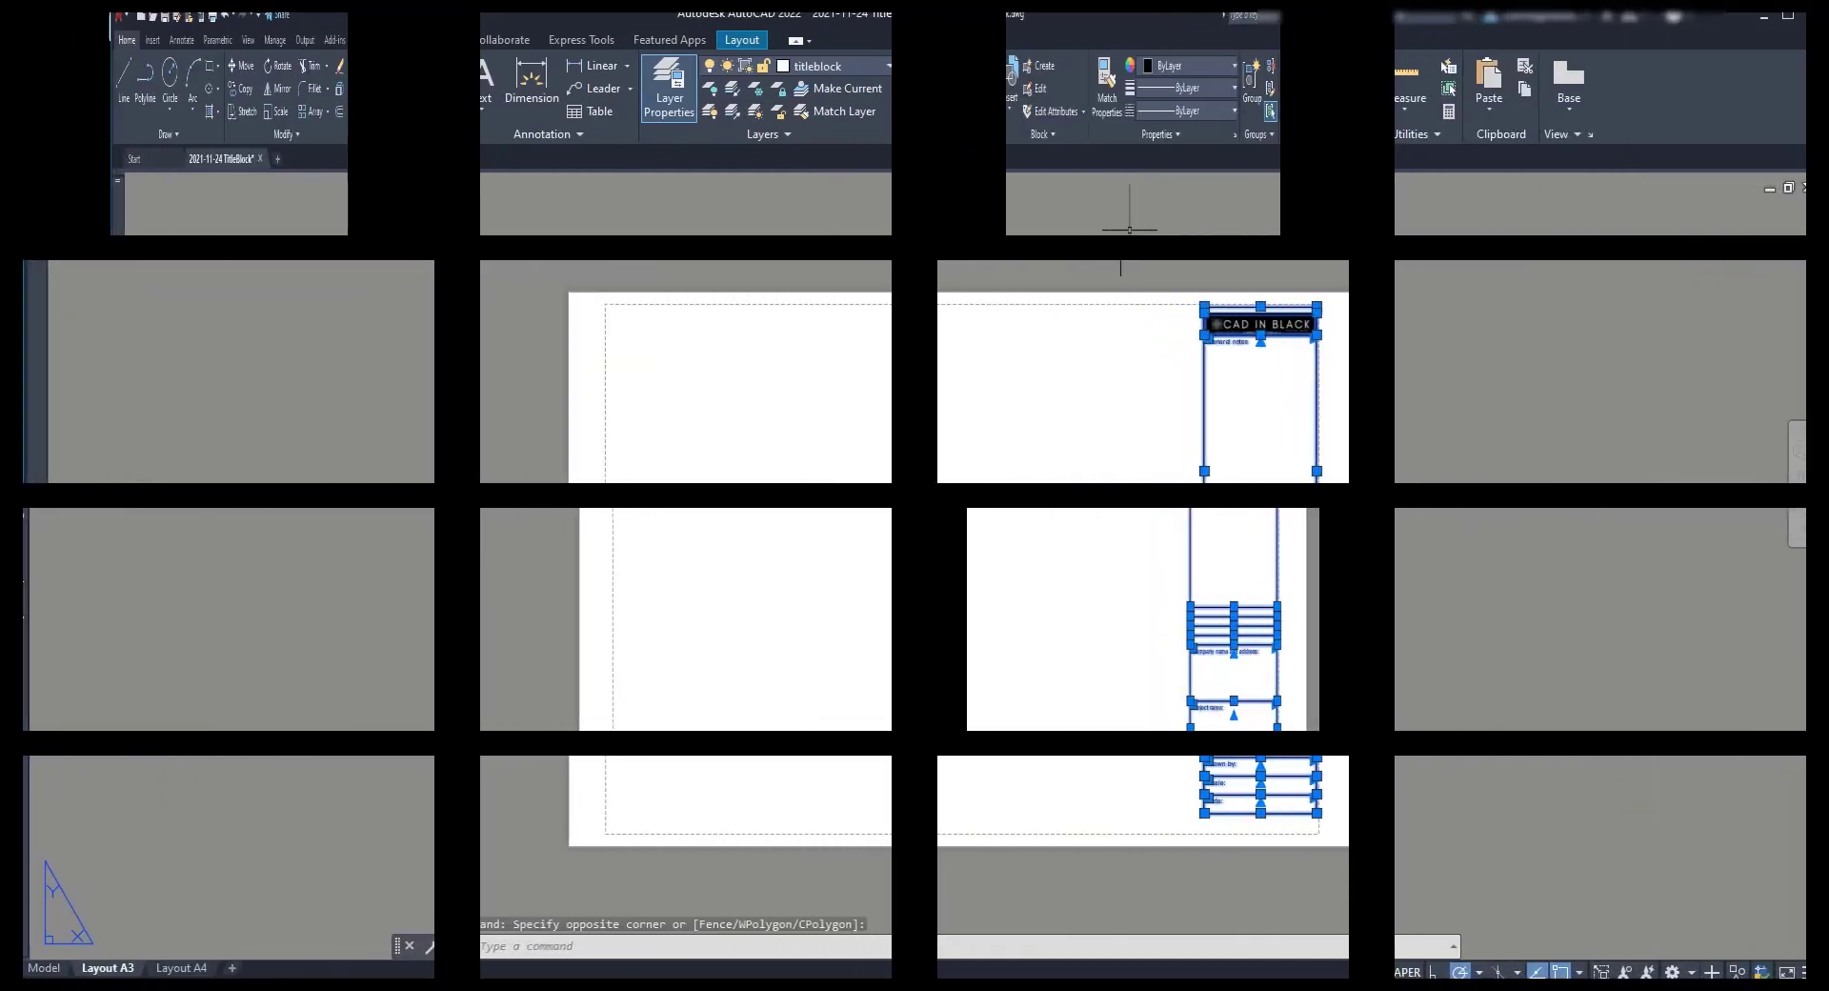
key("ctrl+c")
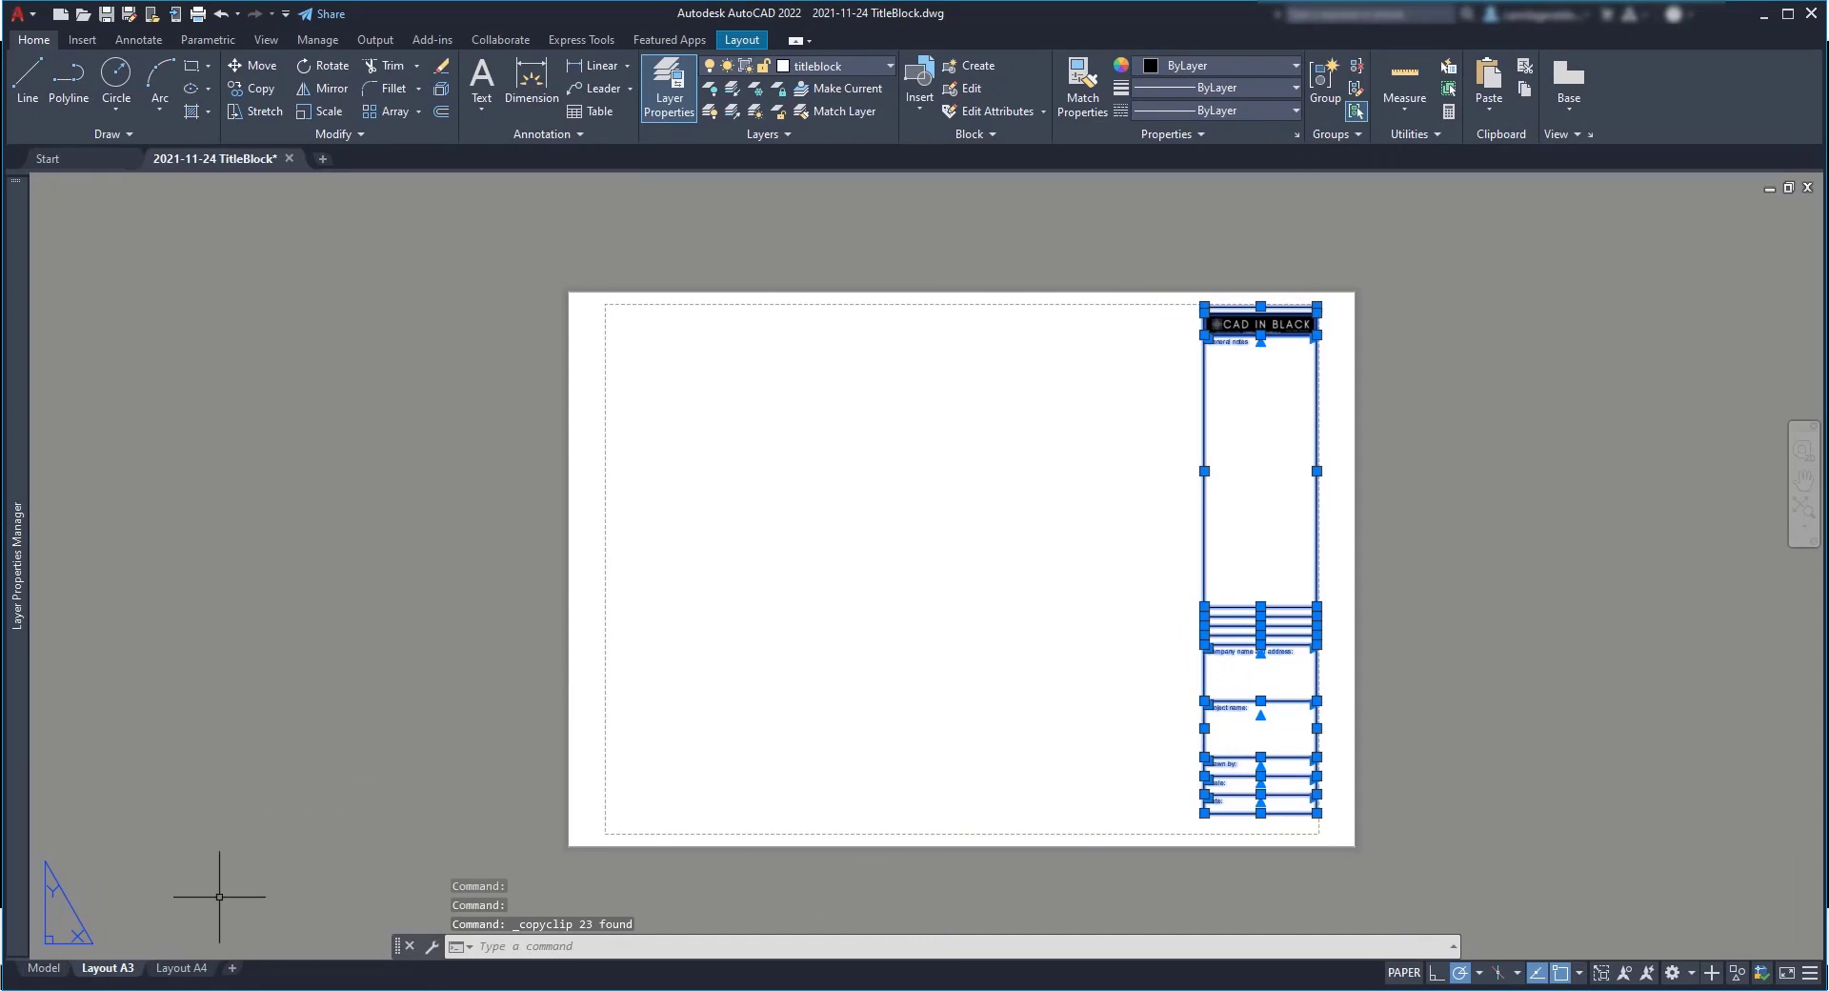
Step: Switch to Layout A4 and delete its existing viewport
left_click(180, 968)
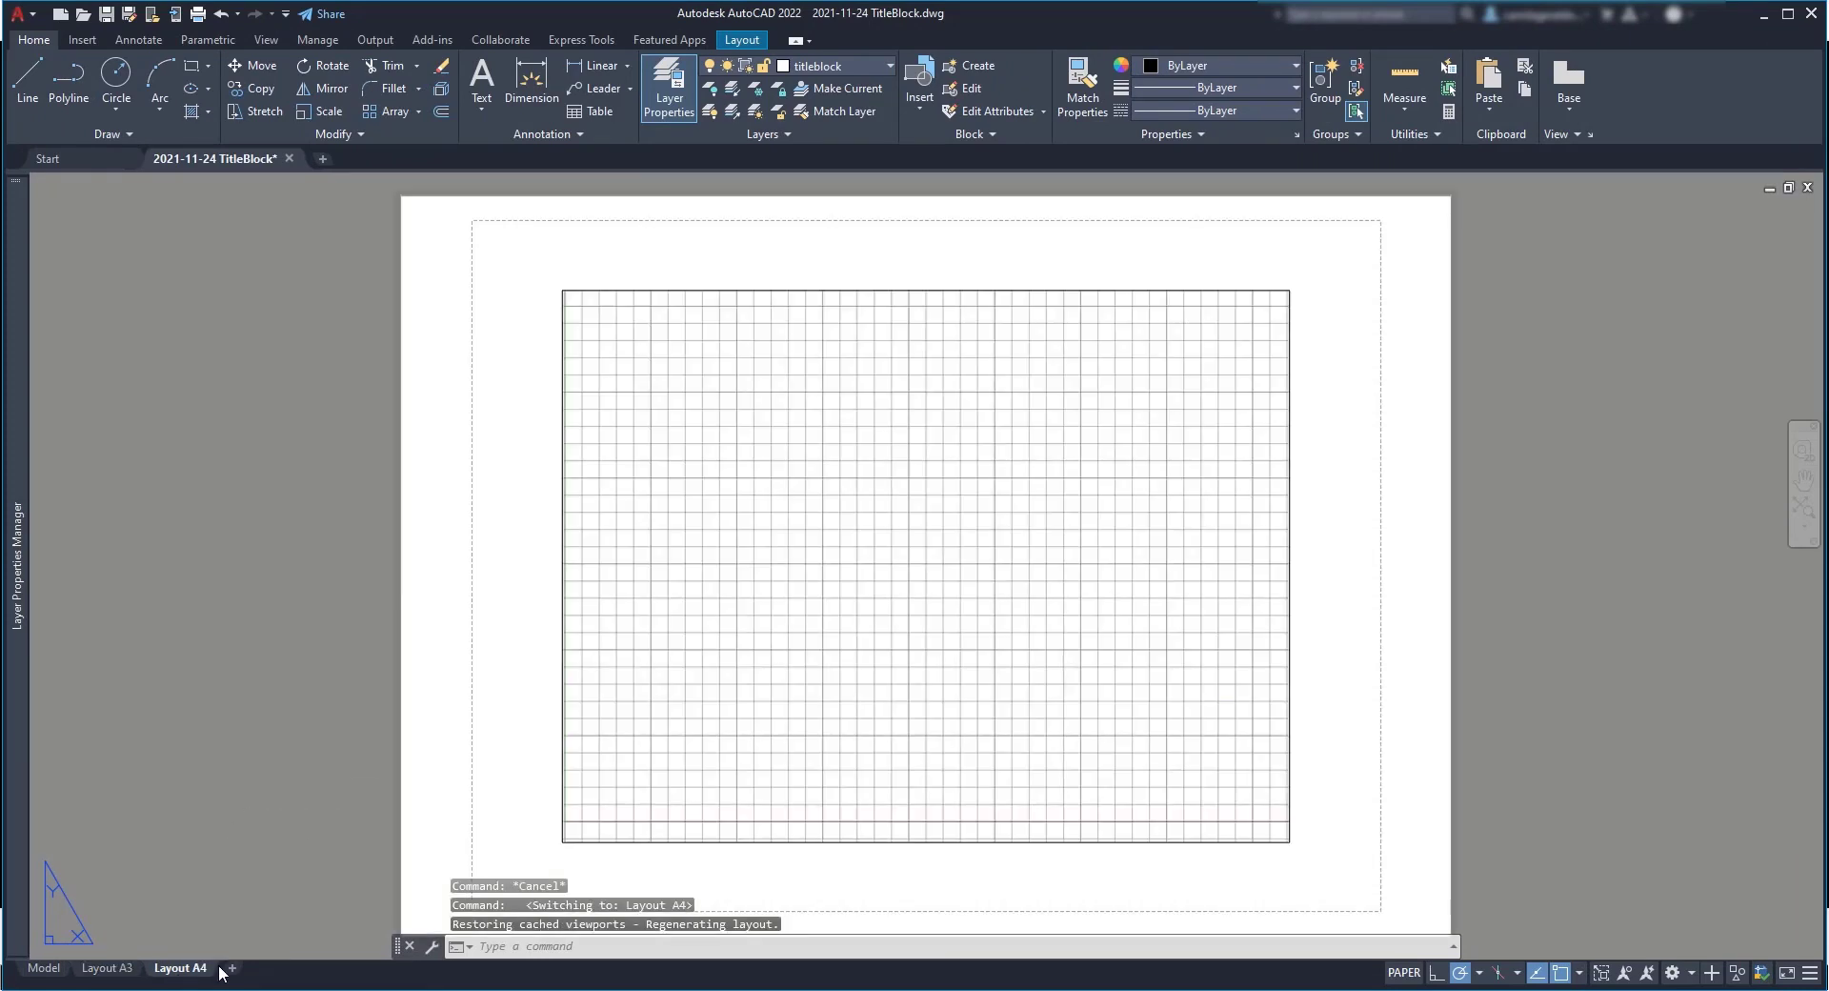
left_click(1289, 655)
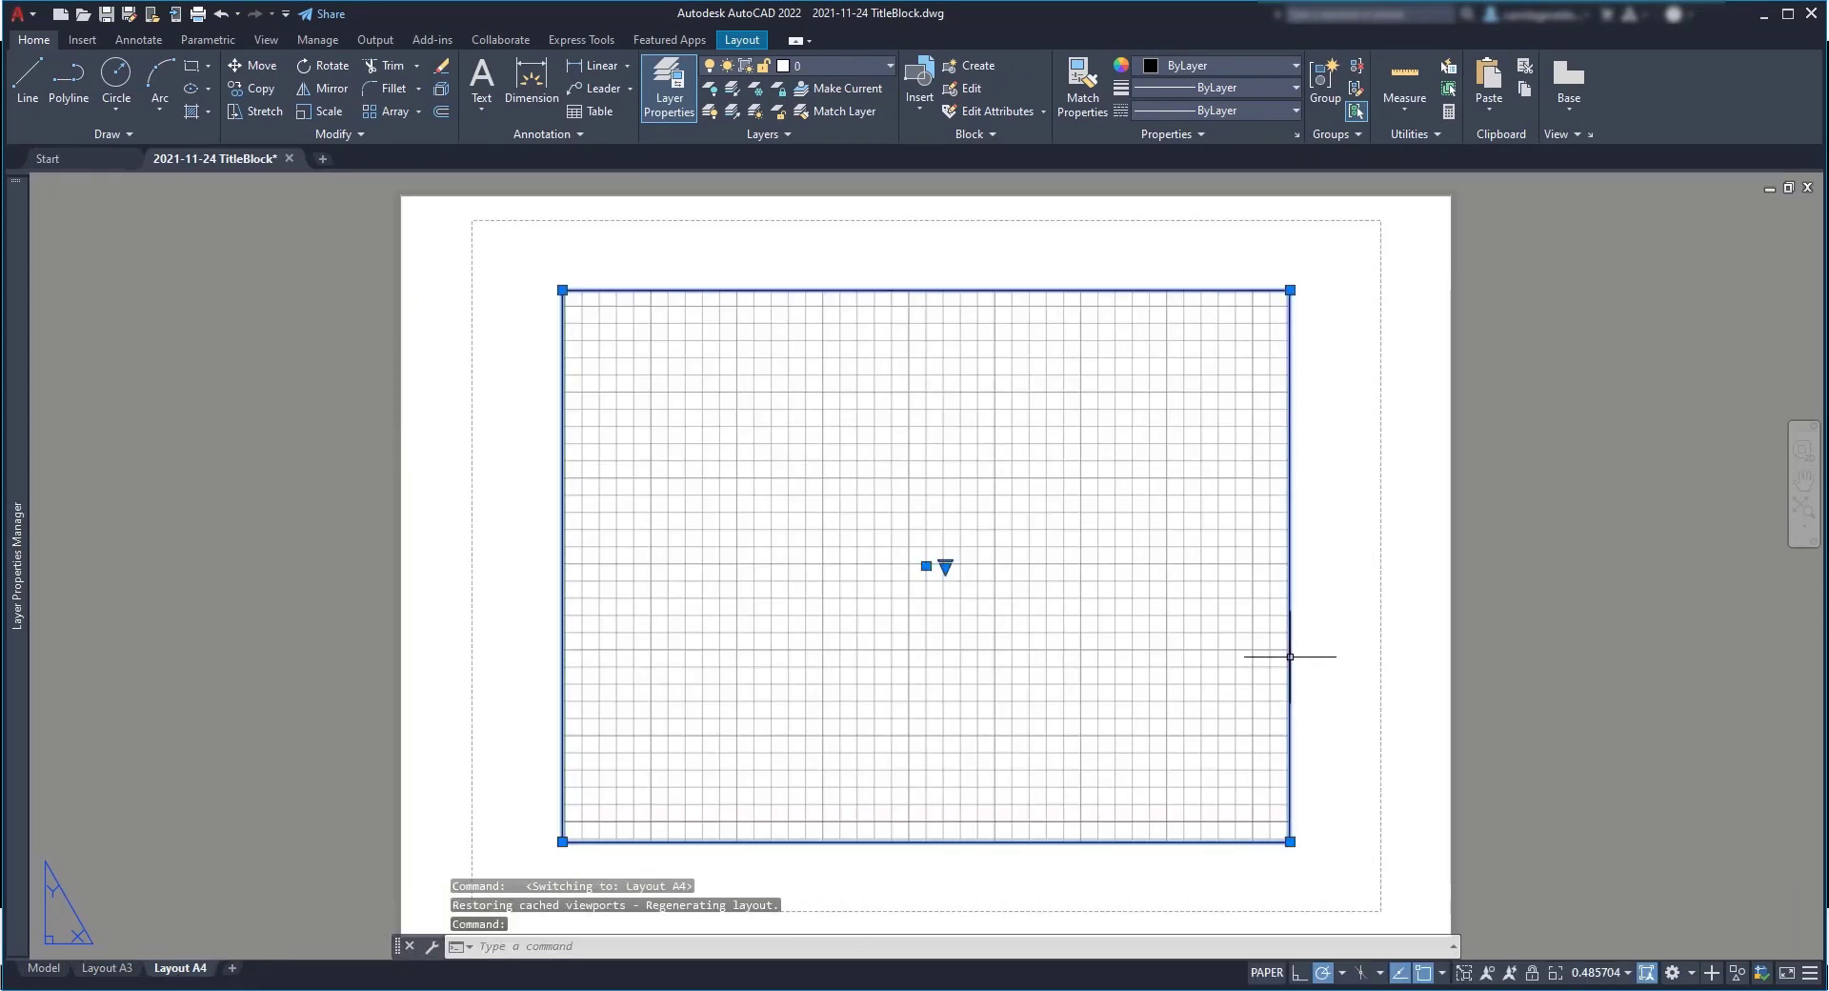
key("Delete")
Step: Paste the copied title block near the lower-right corner of the A4 sheet's printable area
key("ctrl+v")
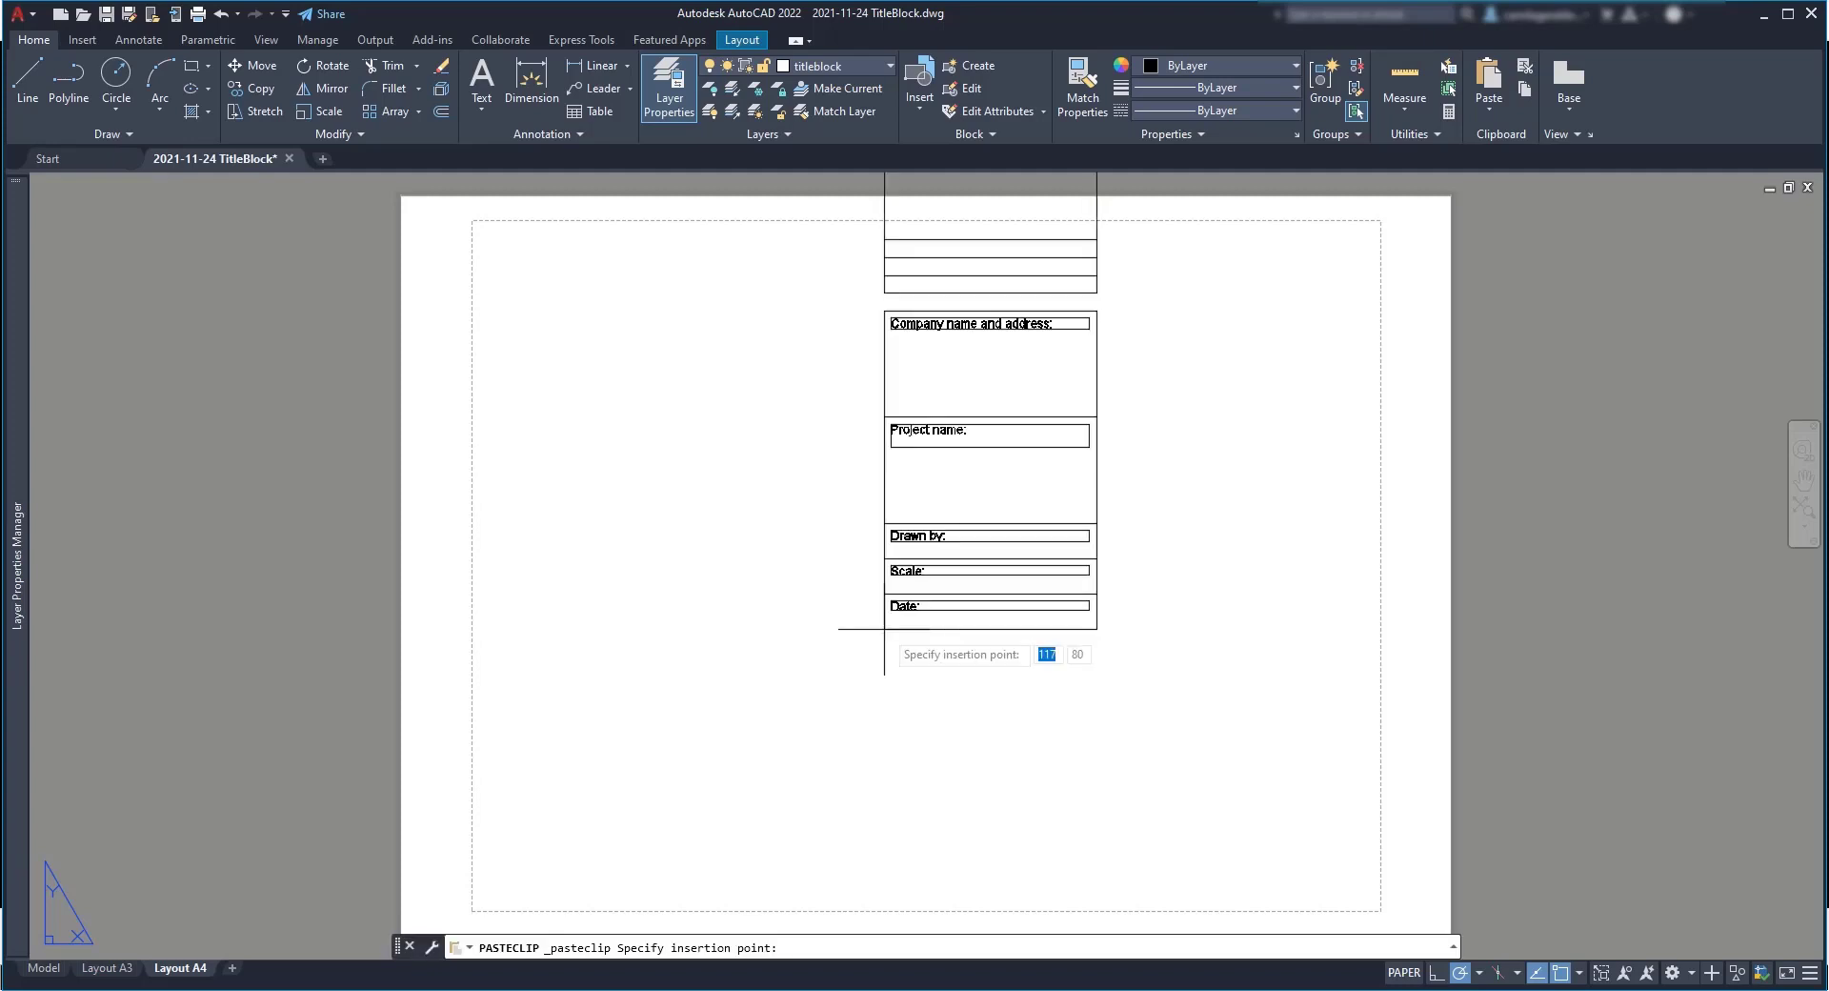
scroll(1035, 795, "down", 4)
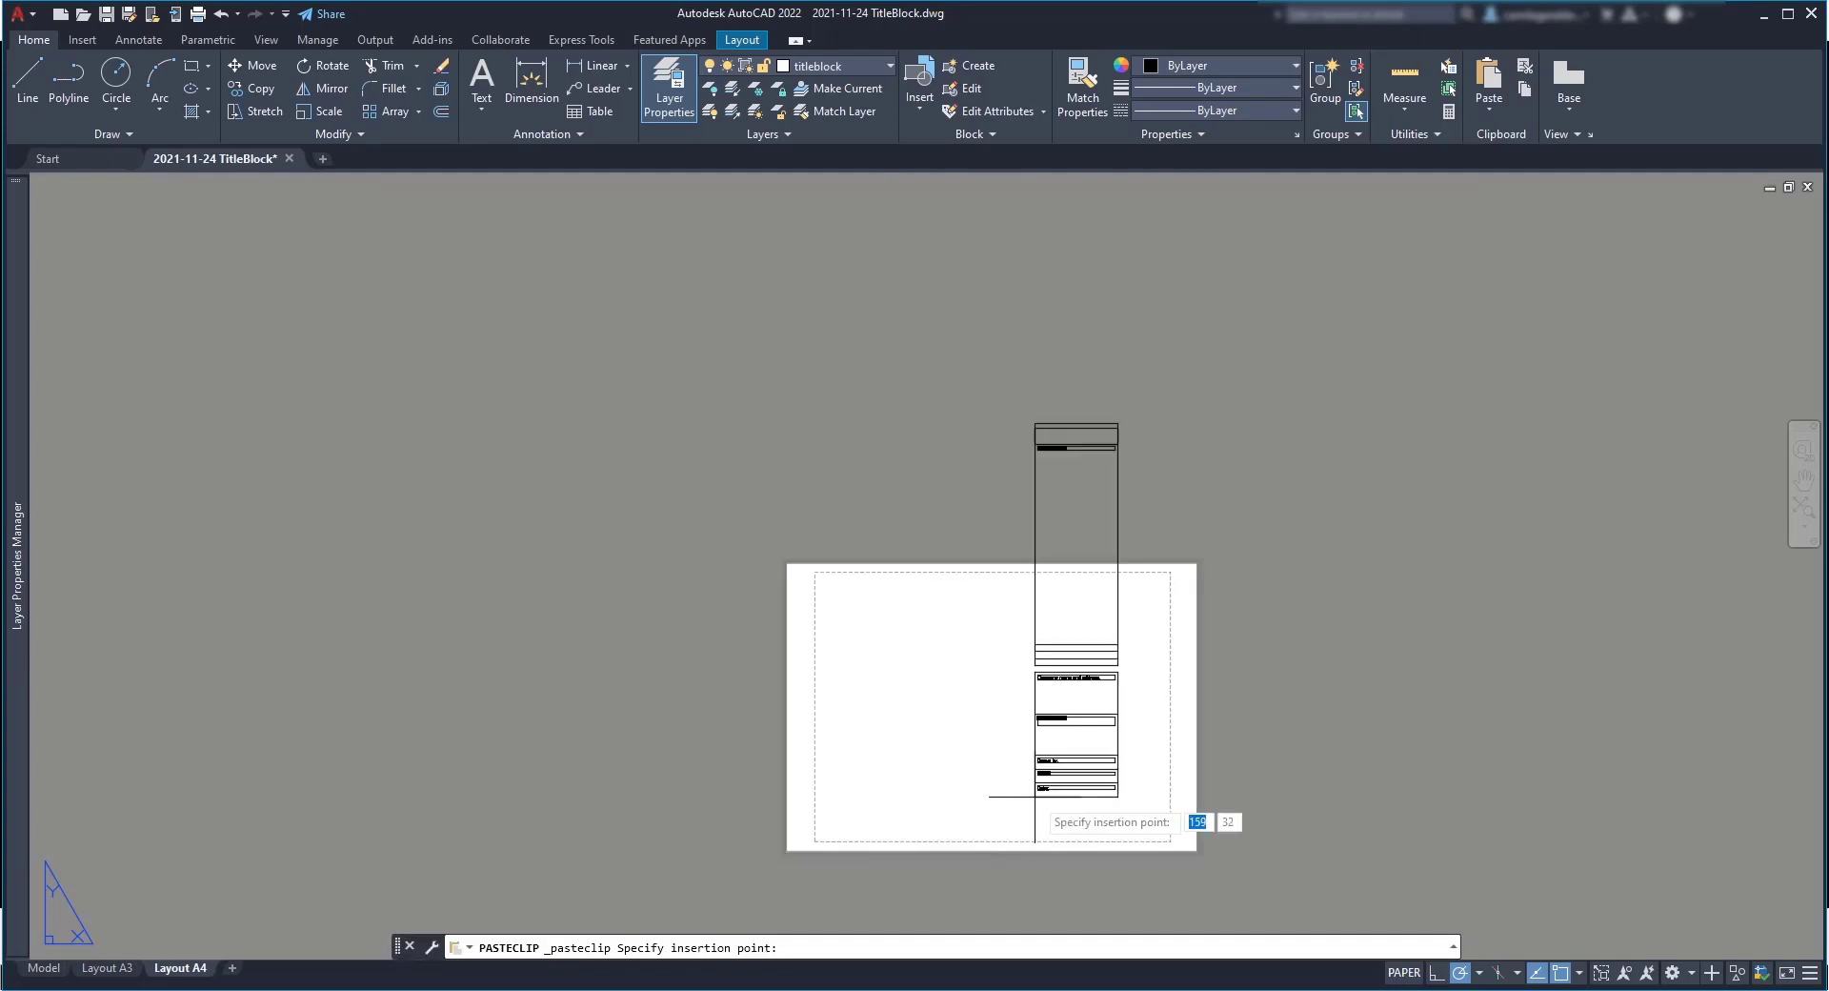
scroll(1084, 839, "up", 2)
left_click(1081, 839)
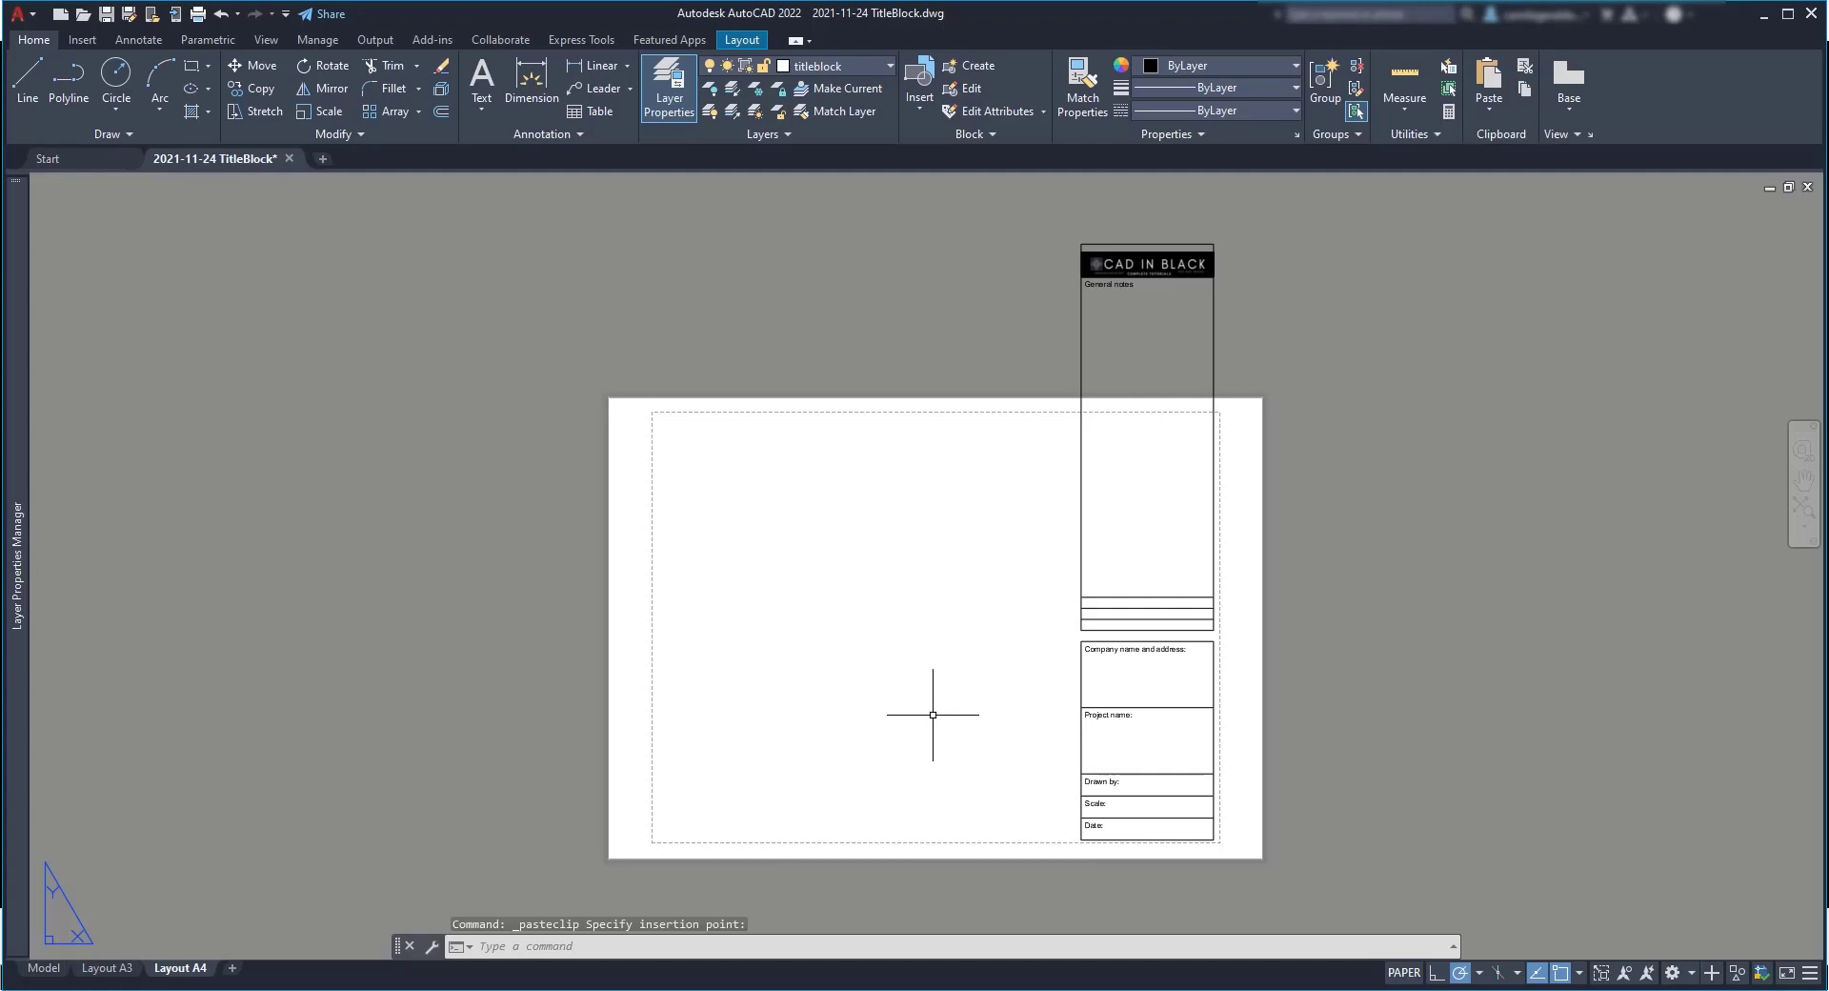
Step: Scale the pasted title block down from its lower-left corner to fit within the height of the A4 printable area
type("sc")
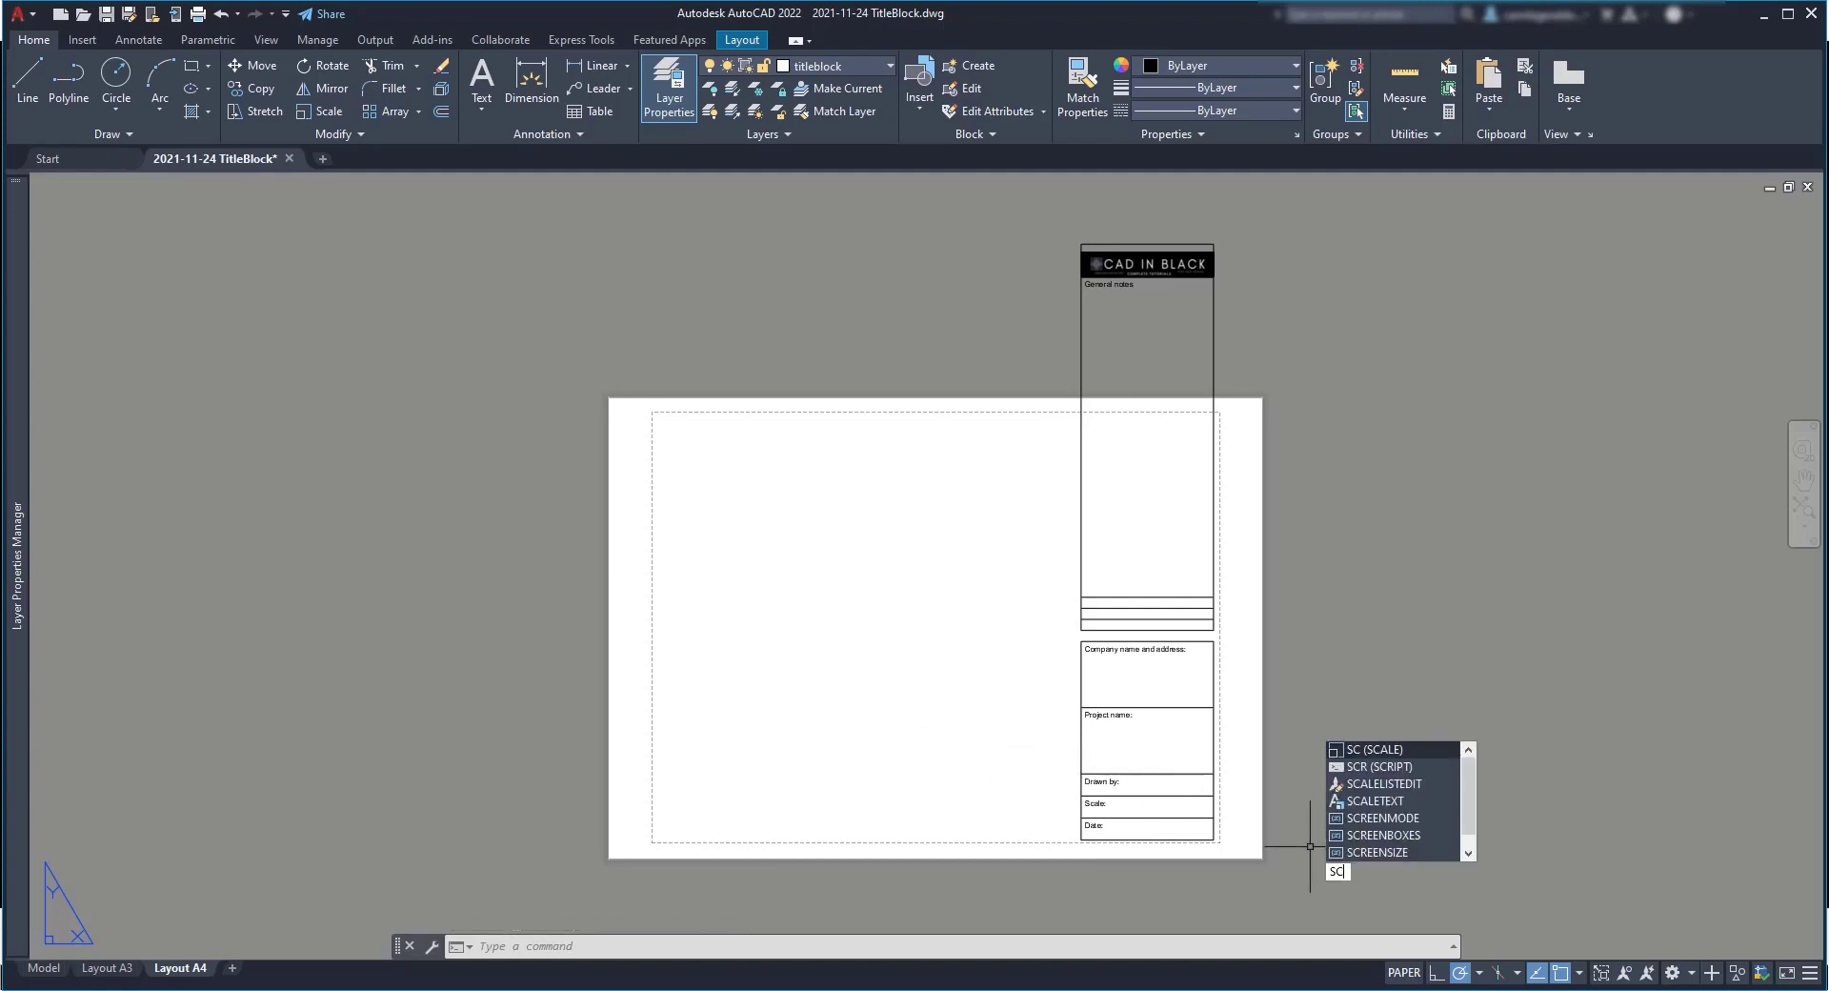
key("Return")
left_click(1319, 876)
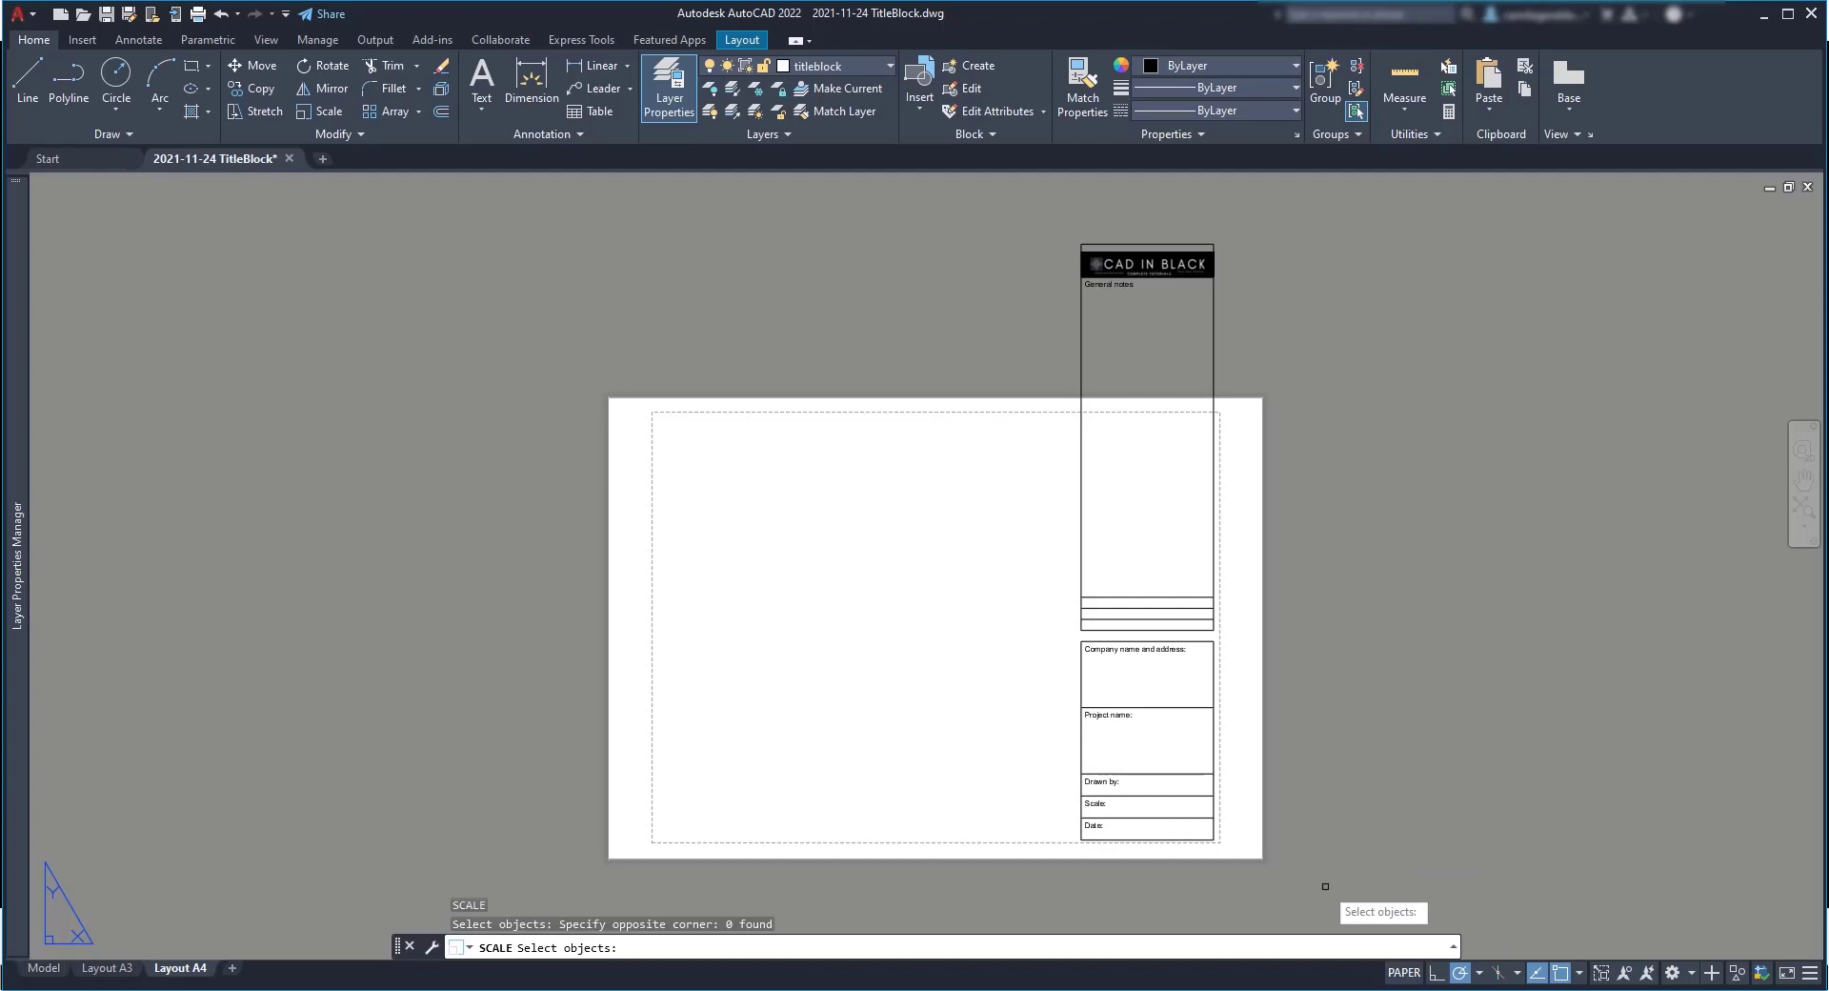
left_click(1326, 888)
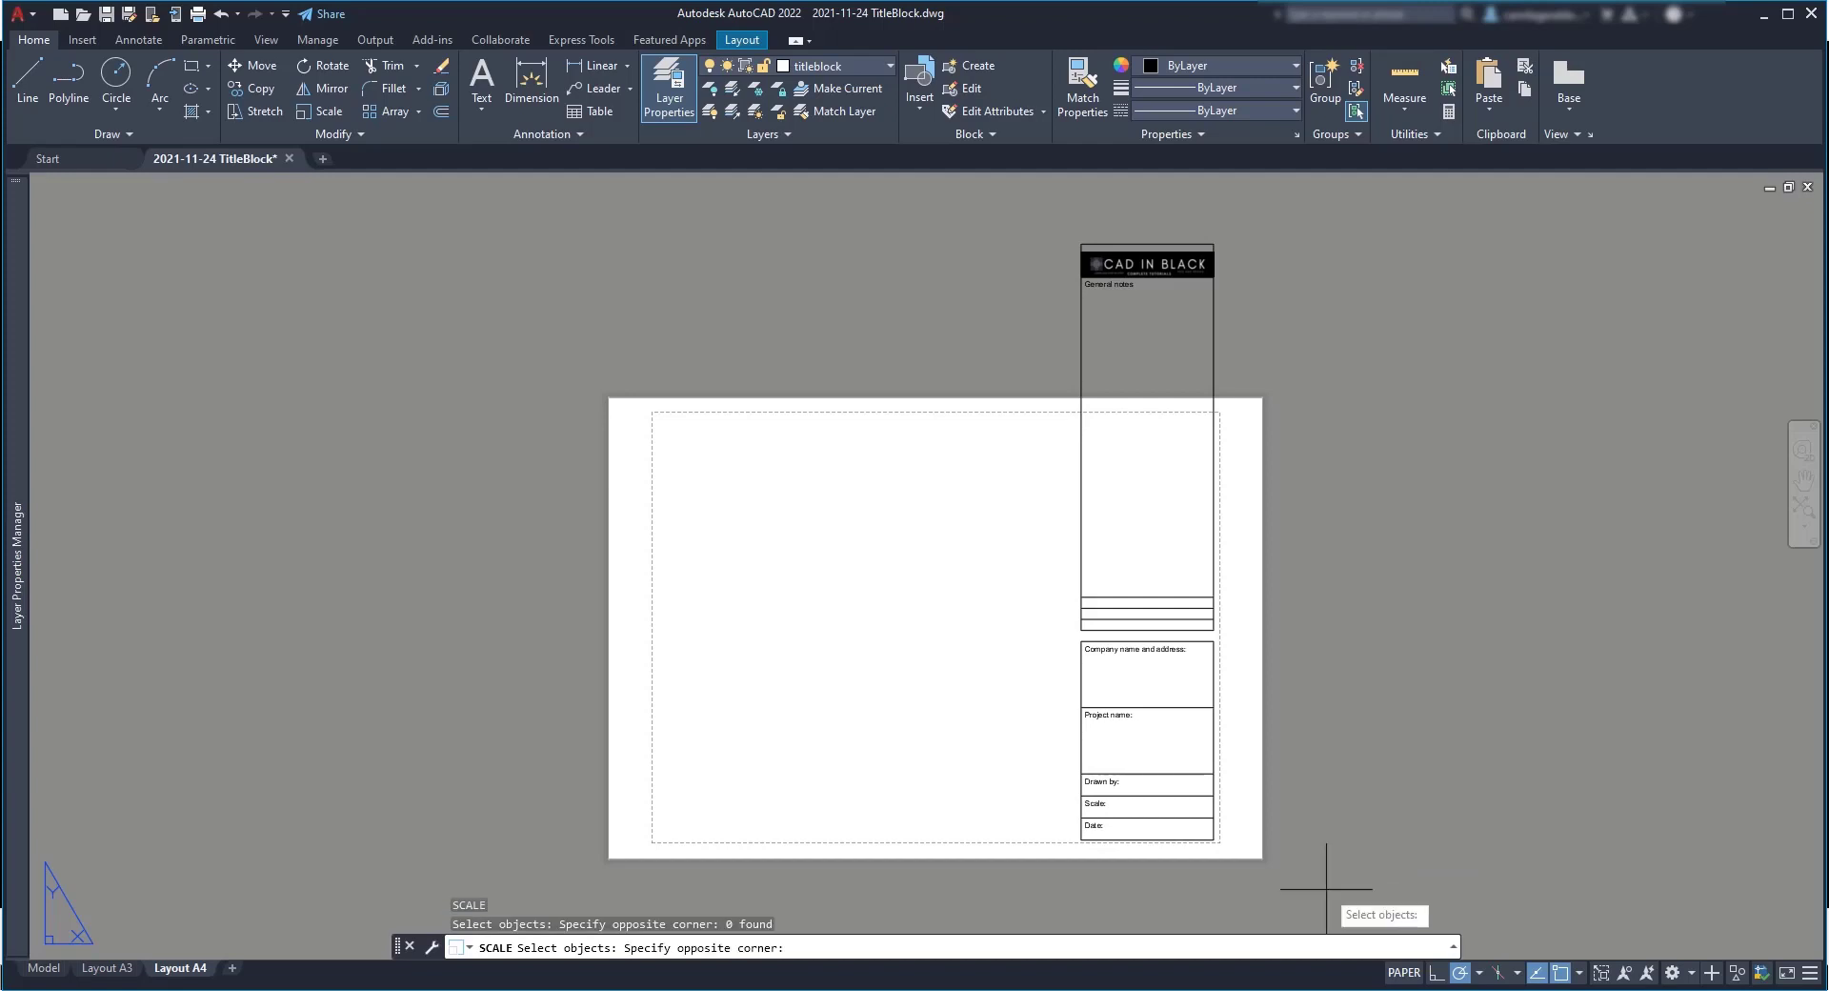
left_click(1023, 194)
key("Return")
left_click(1080, 838)
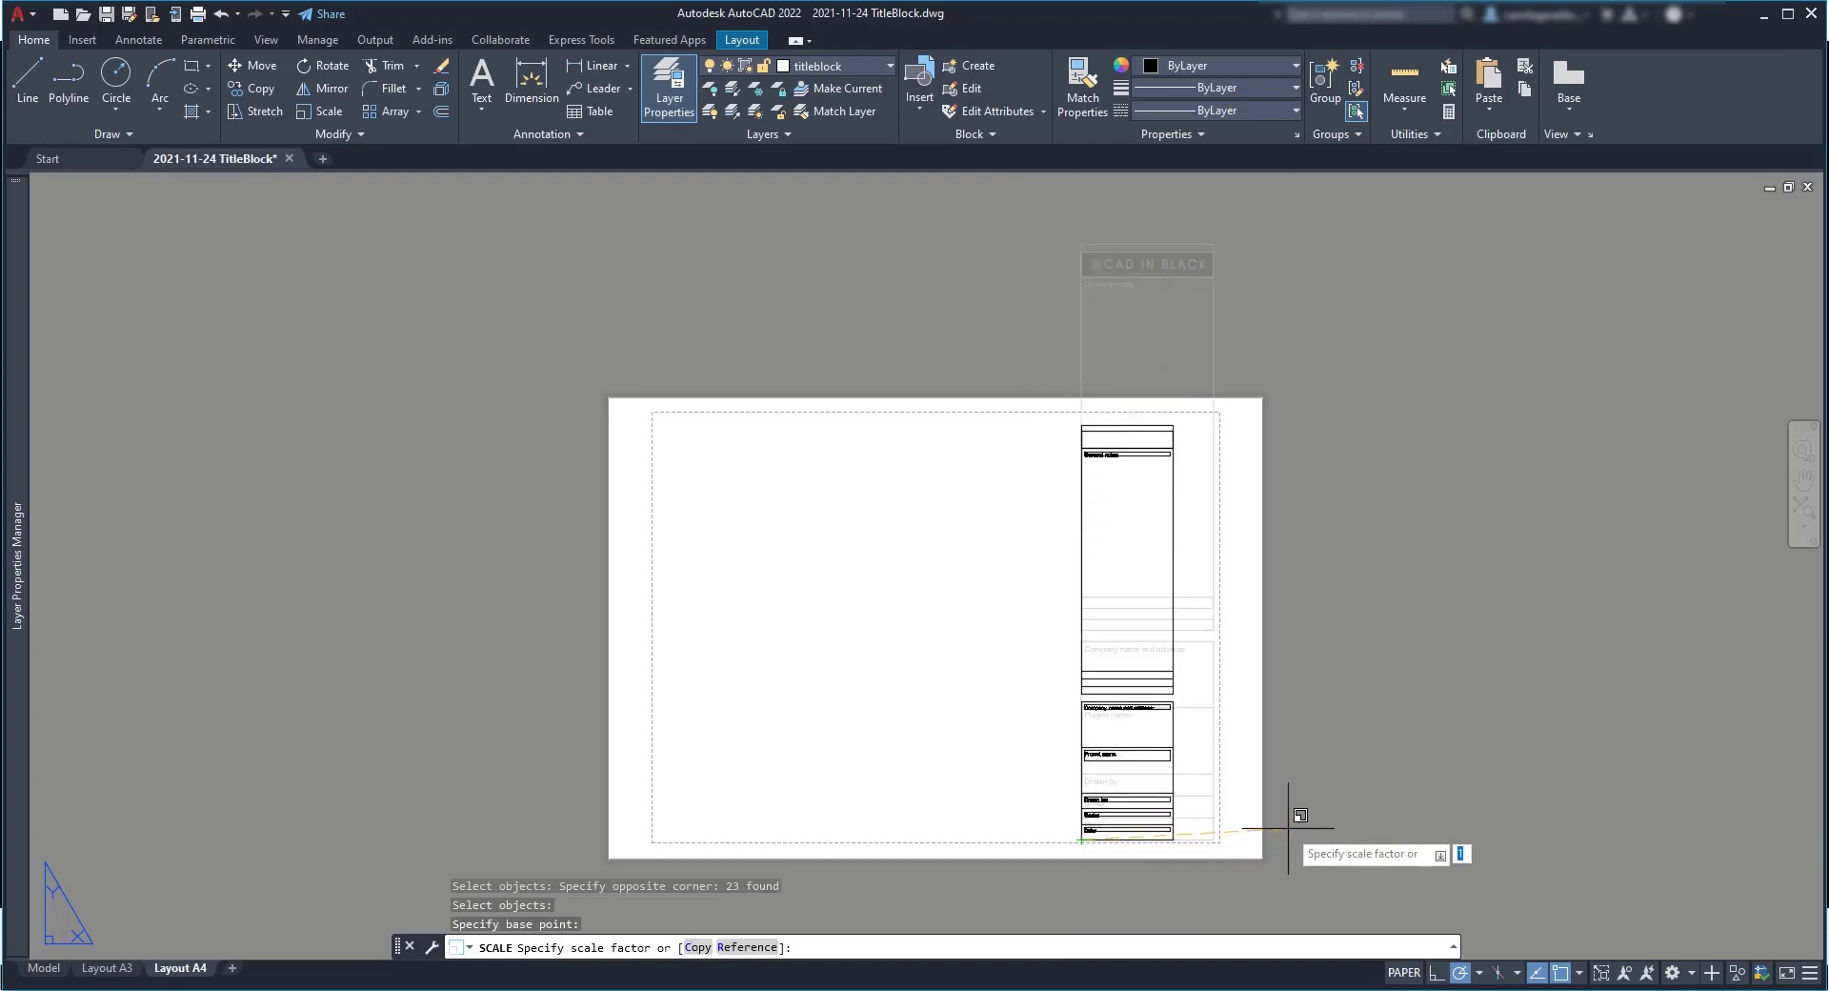
key("Return")
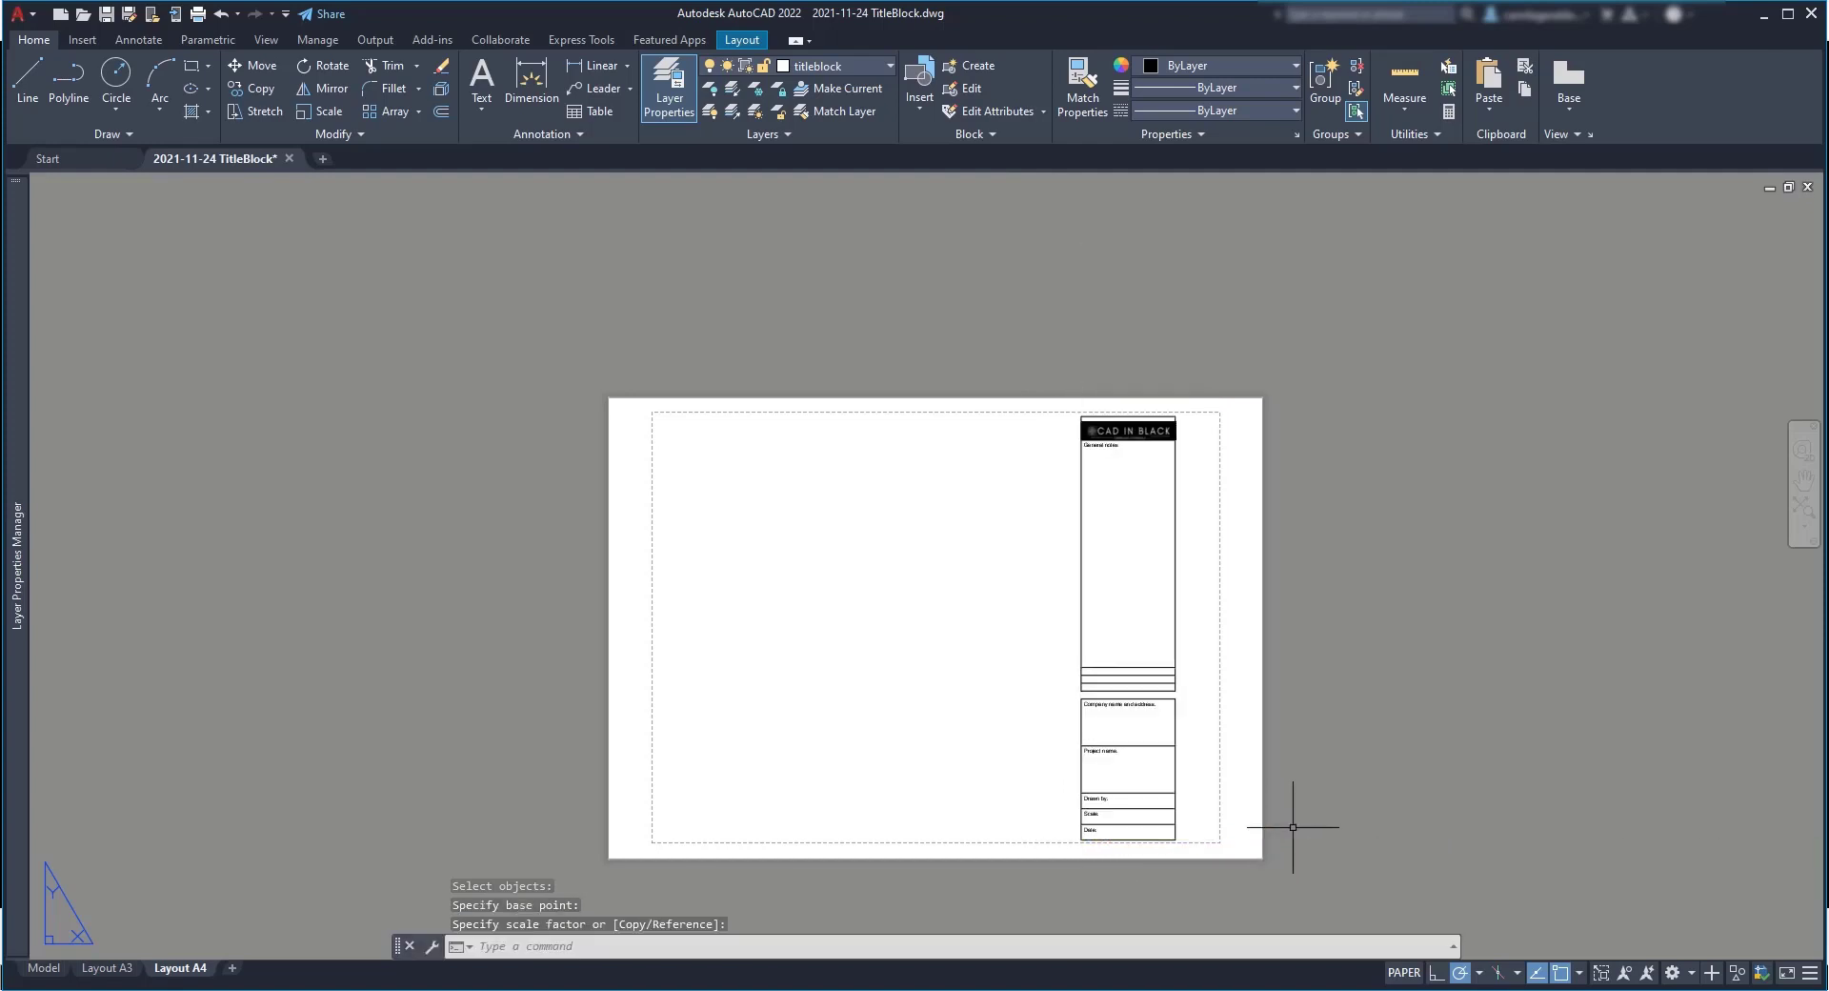
scroll(1087, 560, "up", 5)
scroll(1092, 562, "down", 5)
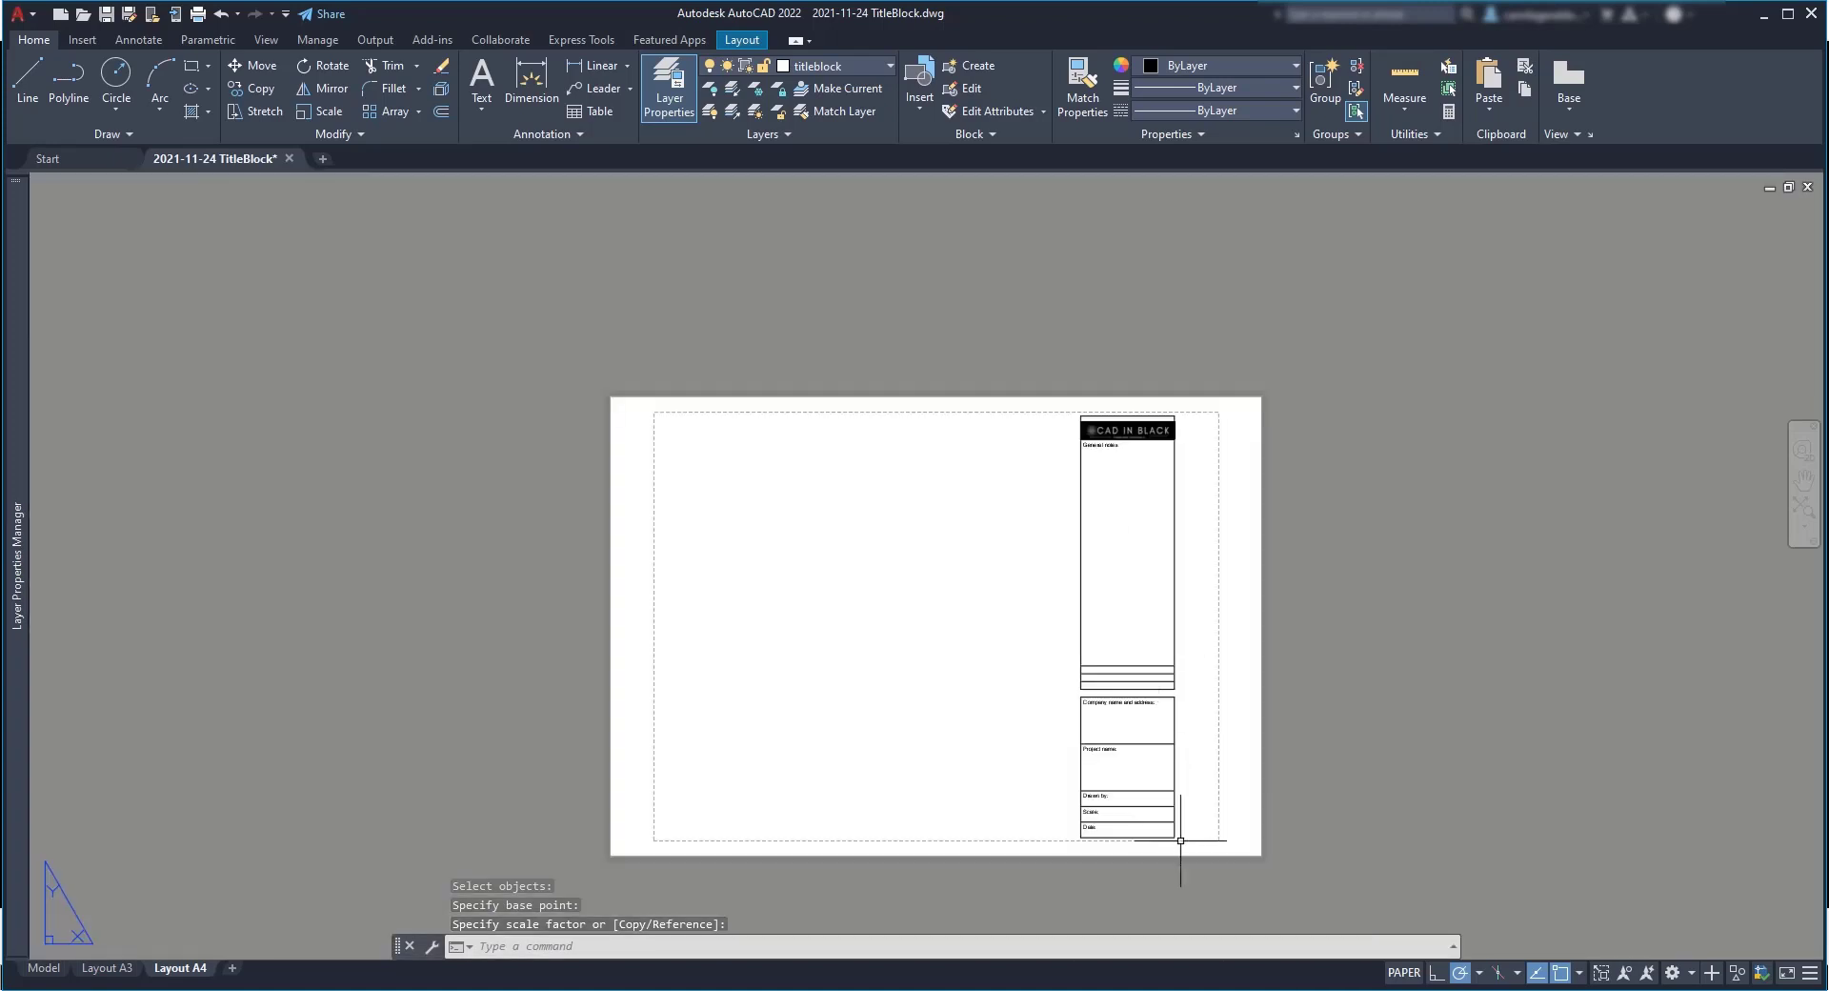
Step: Move the A4 title block by its lower-right corner about 16 mm horizontally towards the right printable margin
type("m")
key("Return")
left_click(1193, 857)
left_click(1047, 416)
key("Return")
scroll(1227, 886, "up", 4)
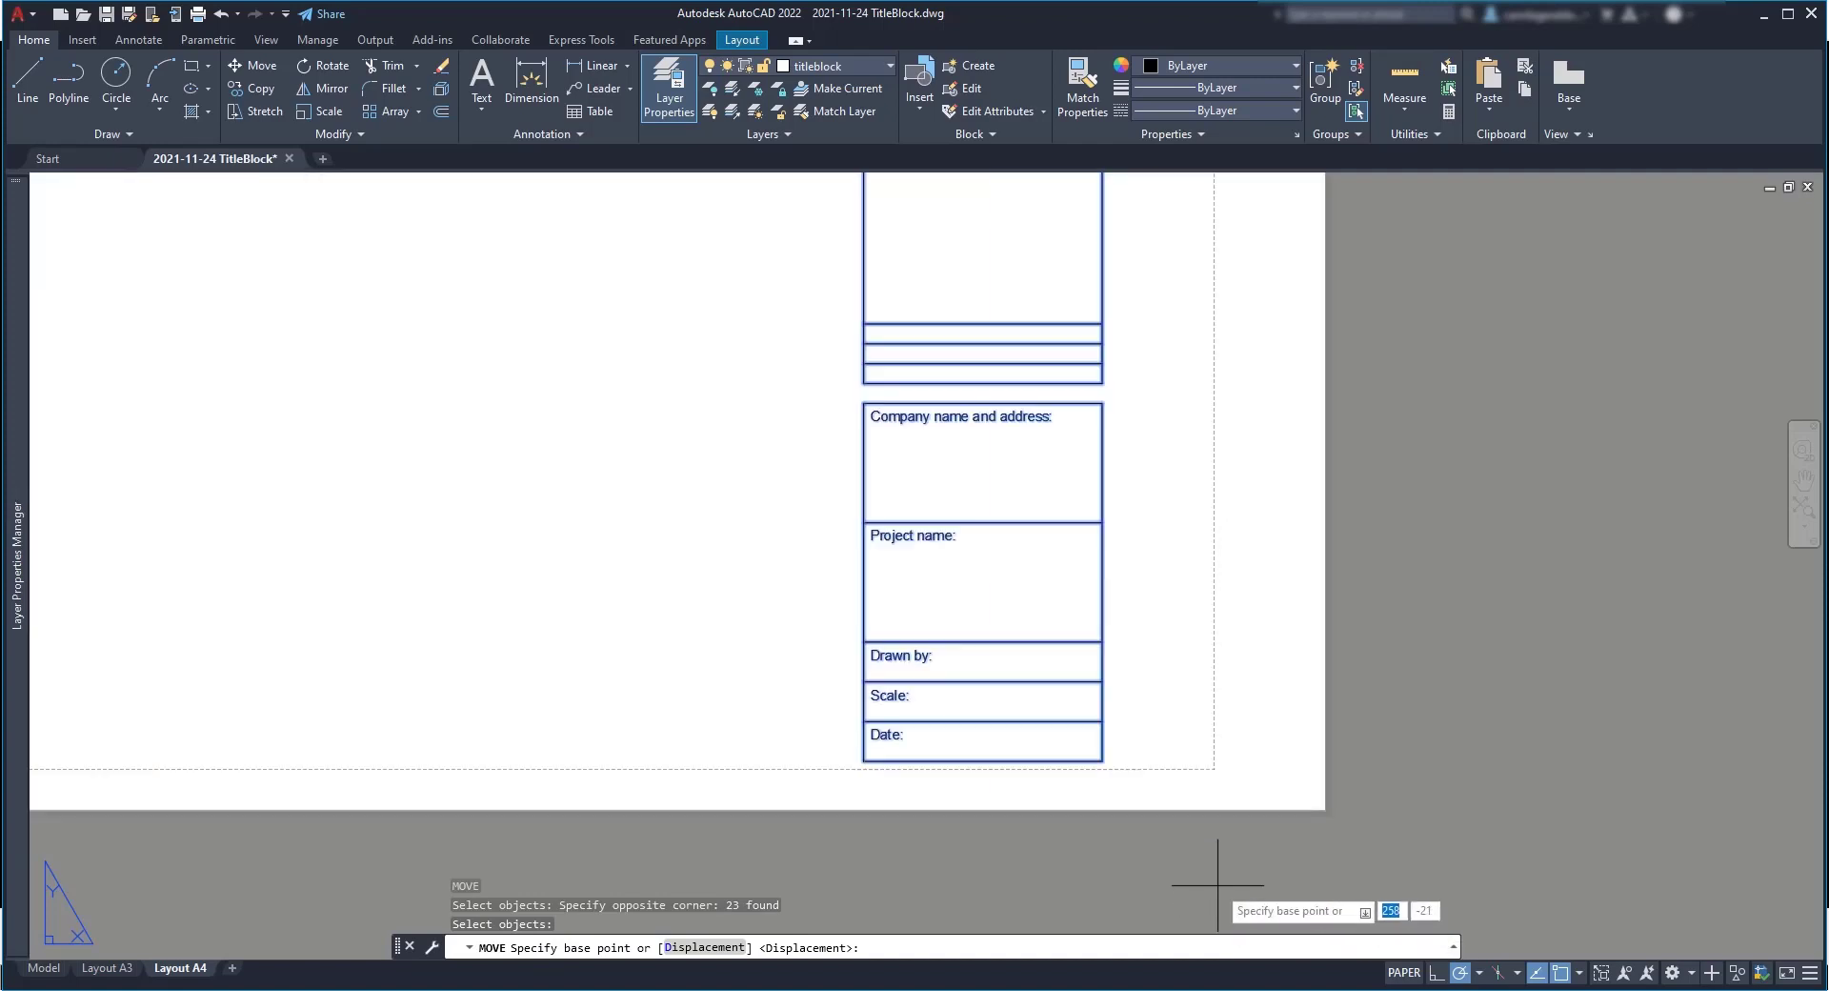
left_click(1102, 760)
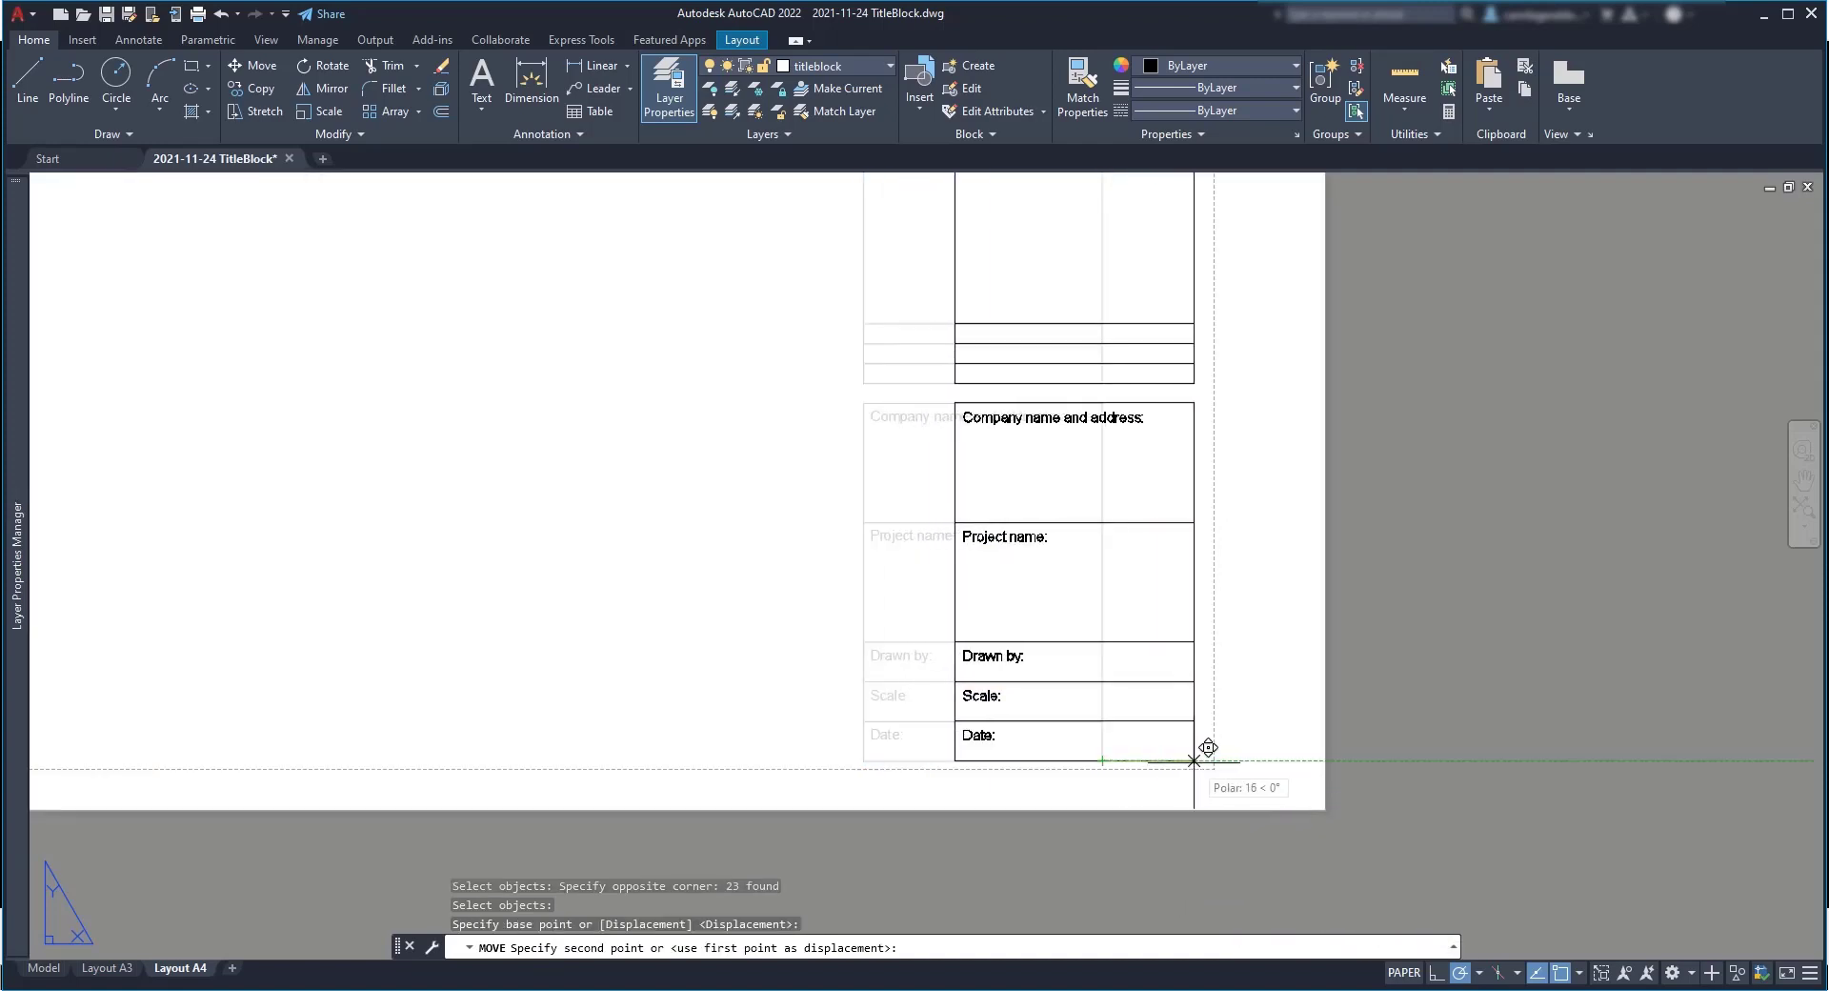
left_click(1197, 761)
scroll(1257, 791, "down", 4)
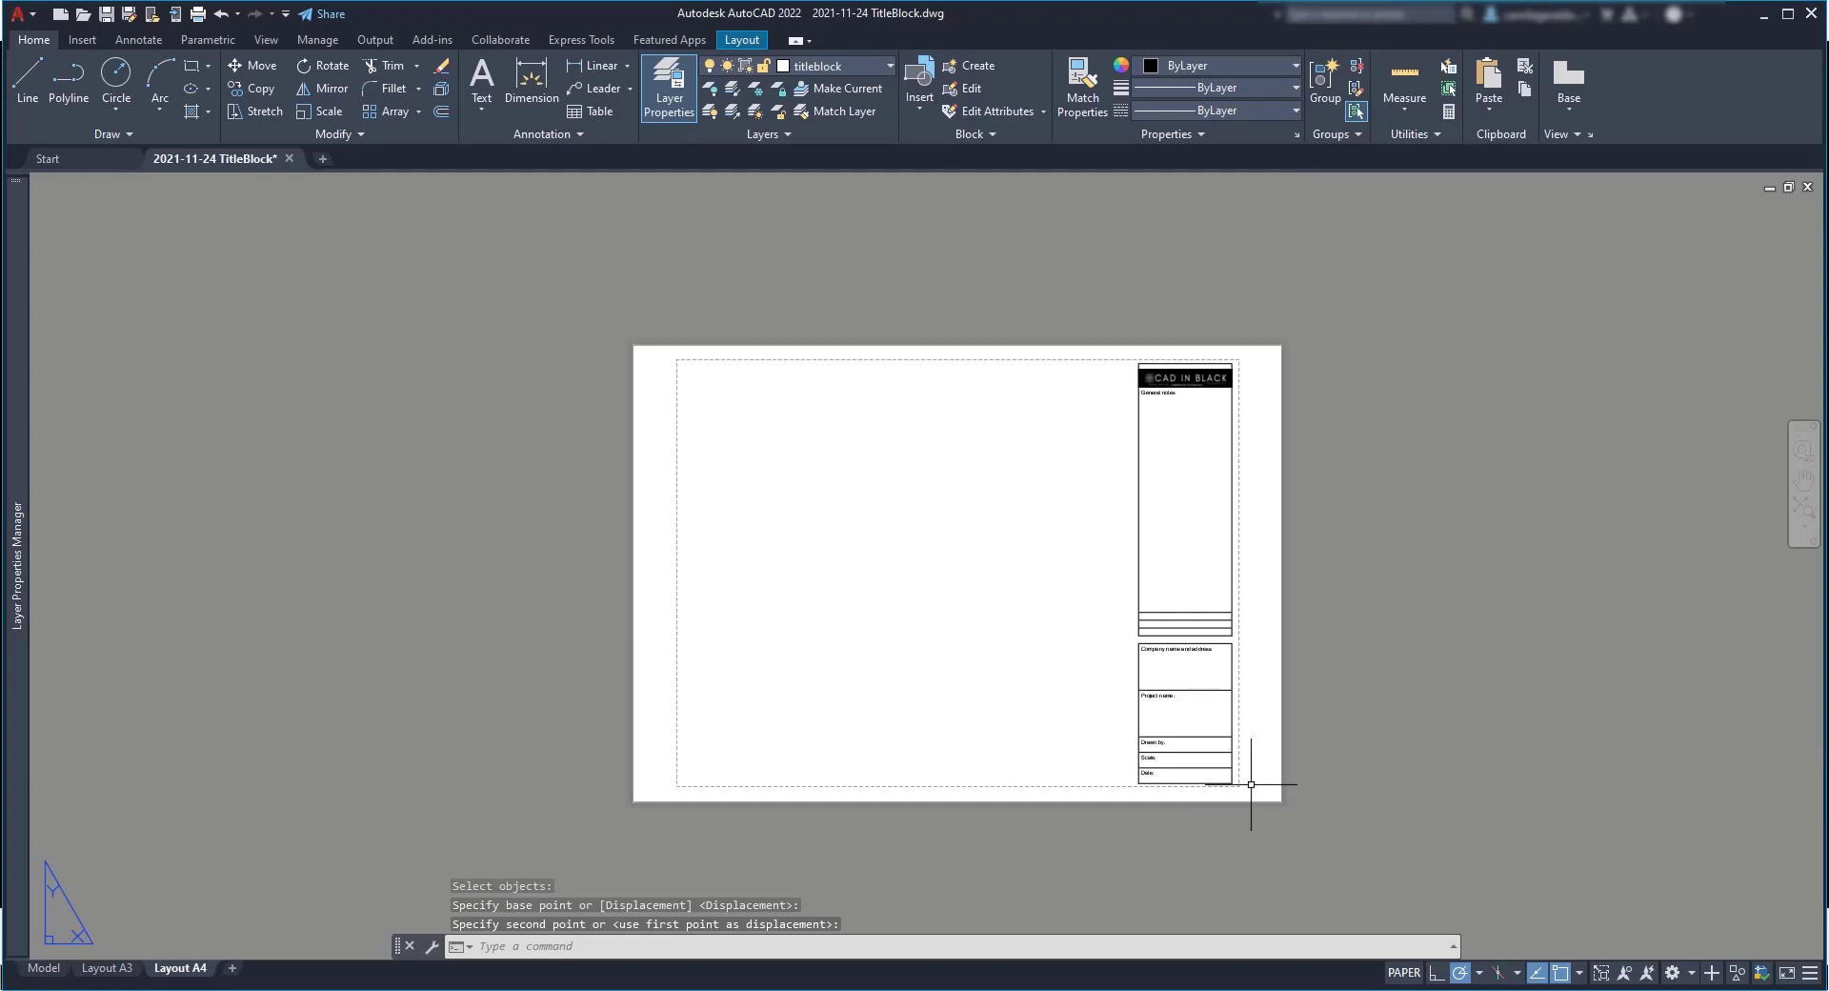
scroll(1043, 562, "up", 2)
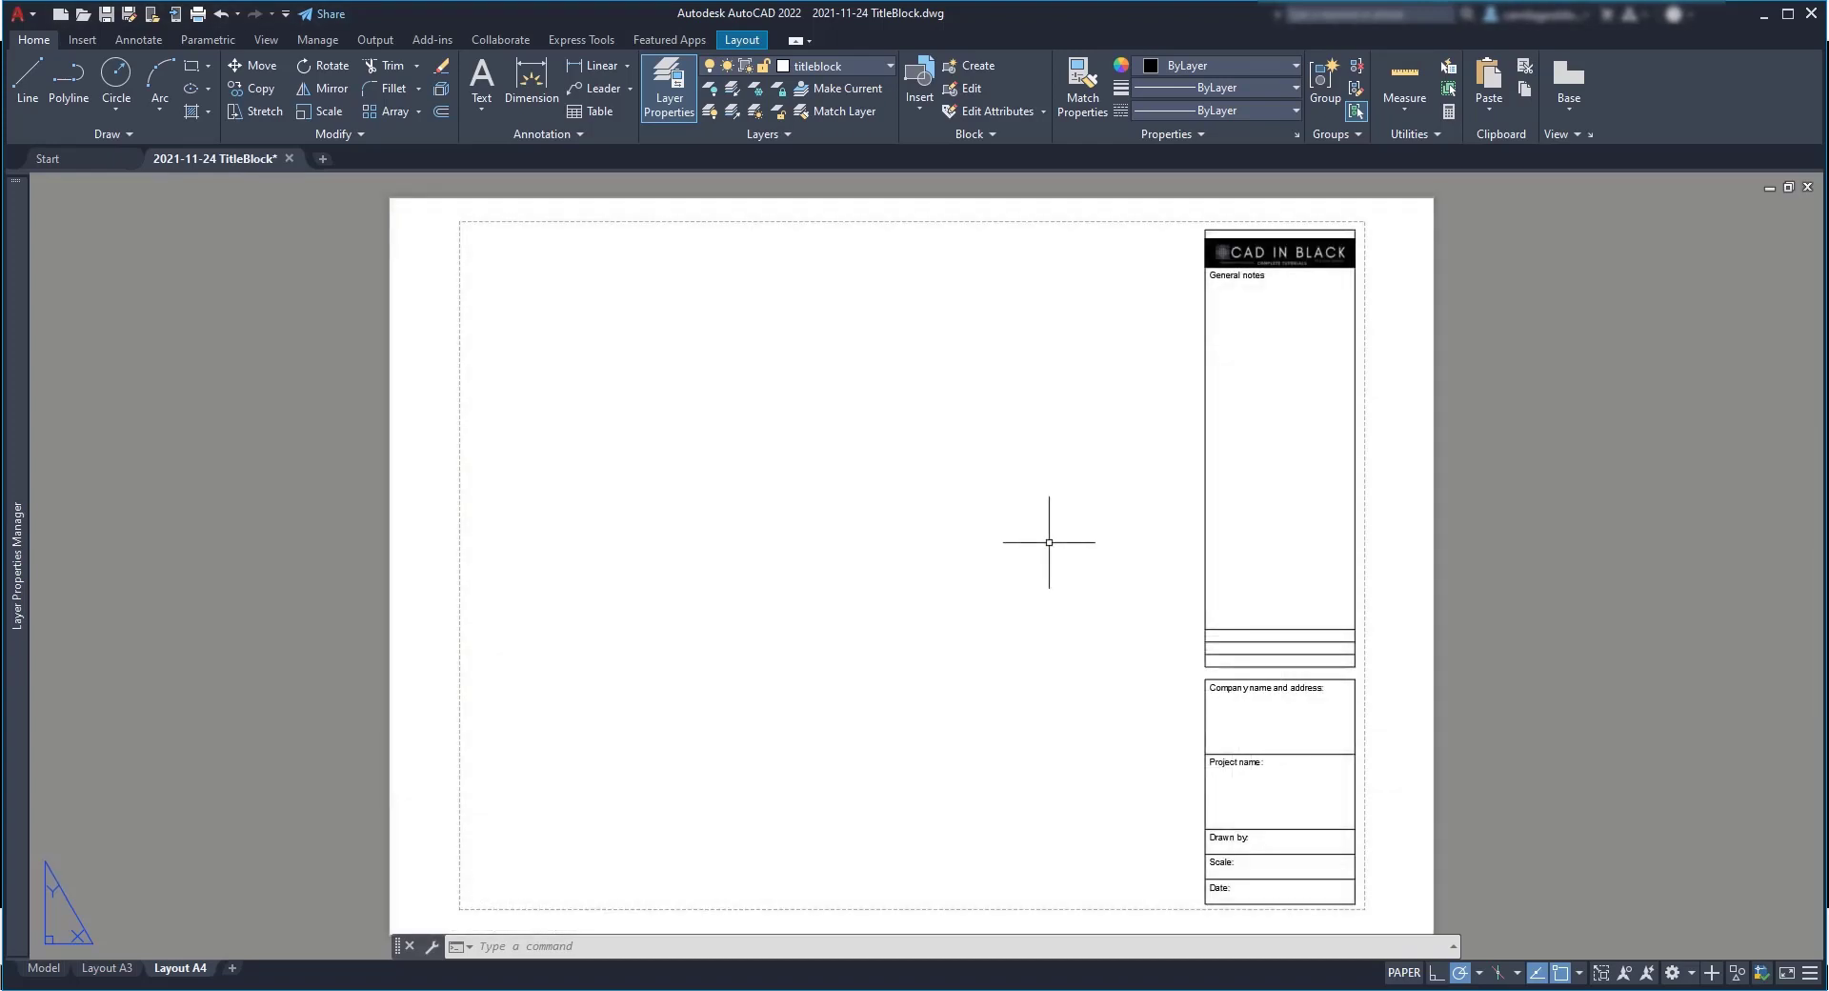
Step: Convert the whole A4 title block into a block named "titleblock A4" with its base point at the lower-right corner
left_click(1427, 919)
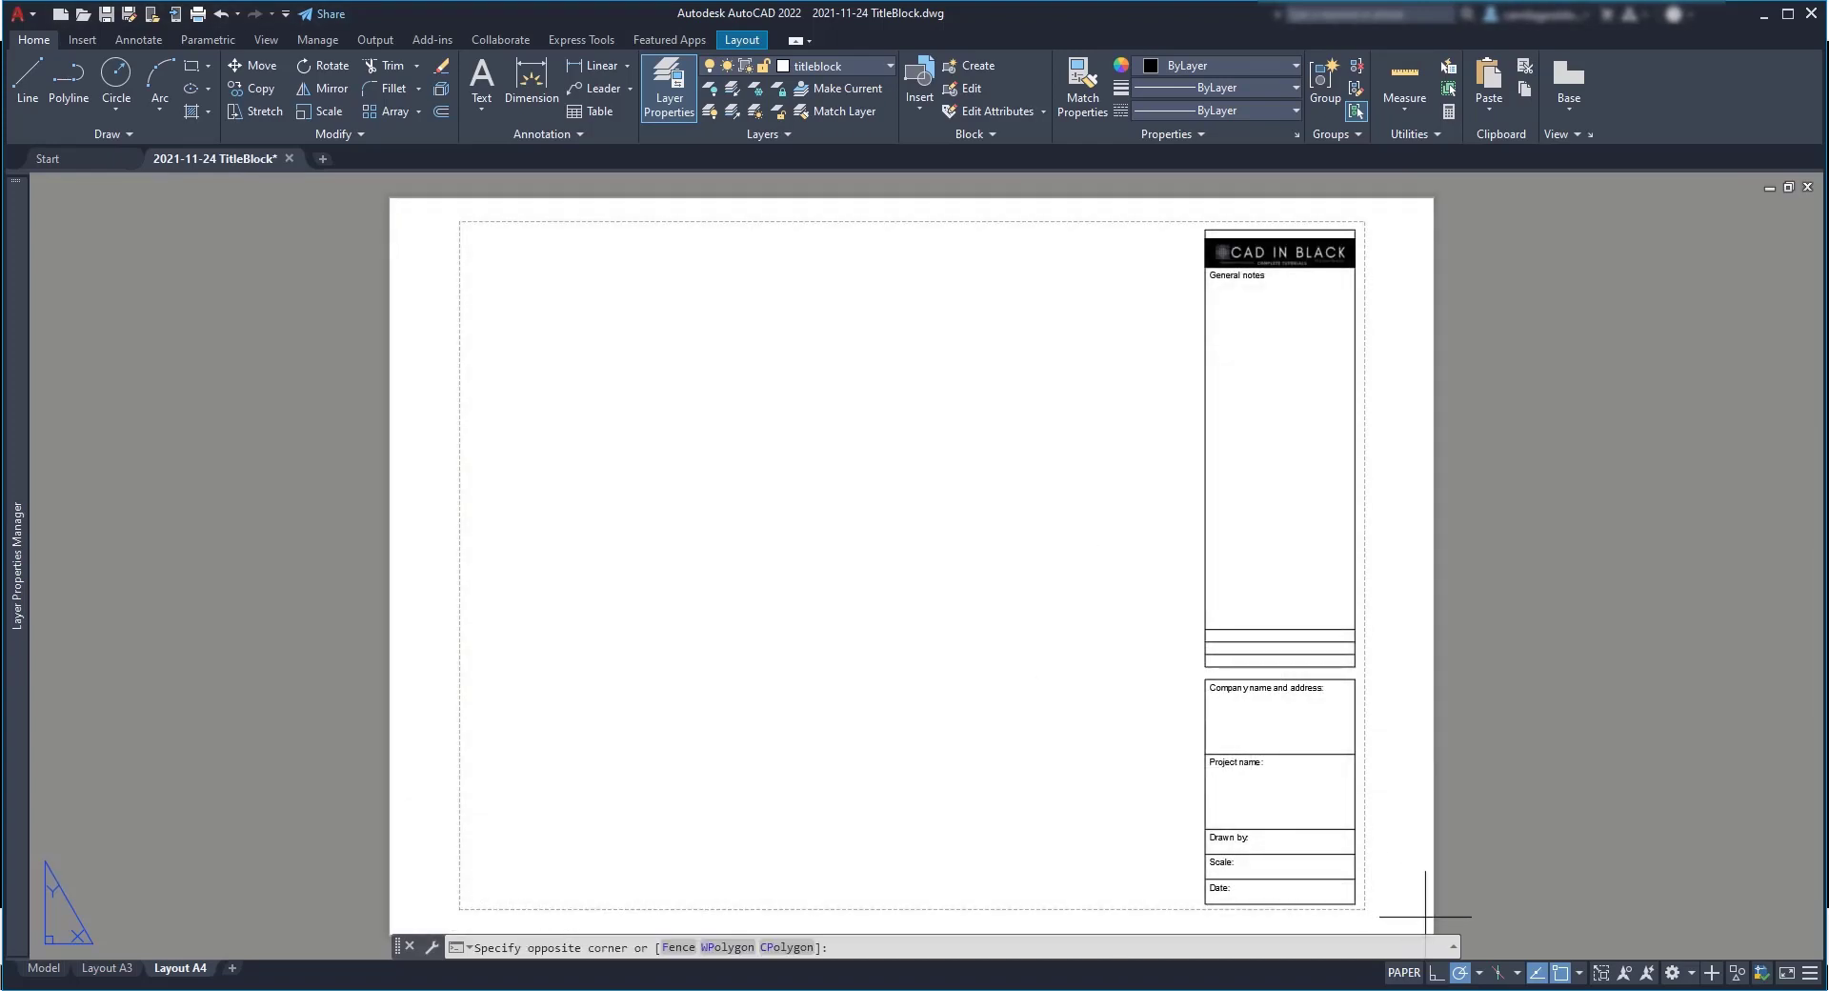
left_click(1005, 201)
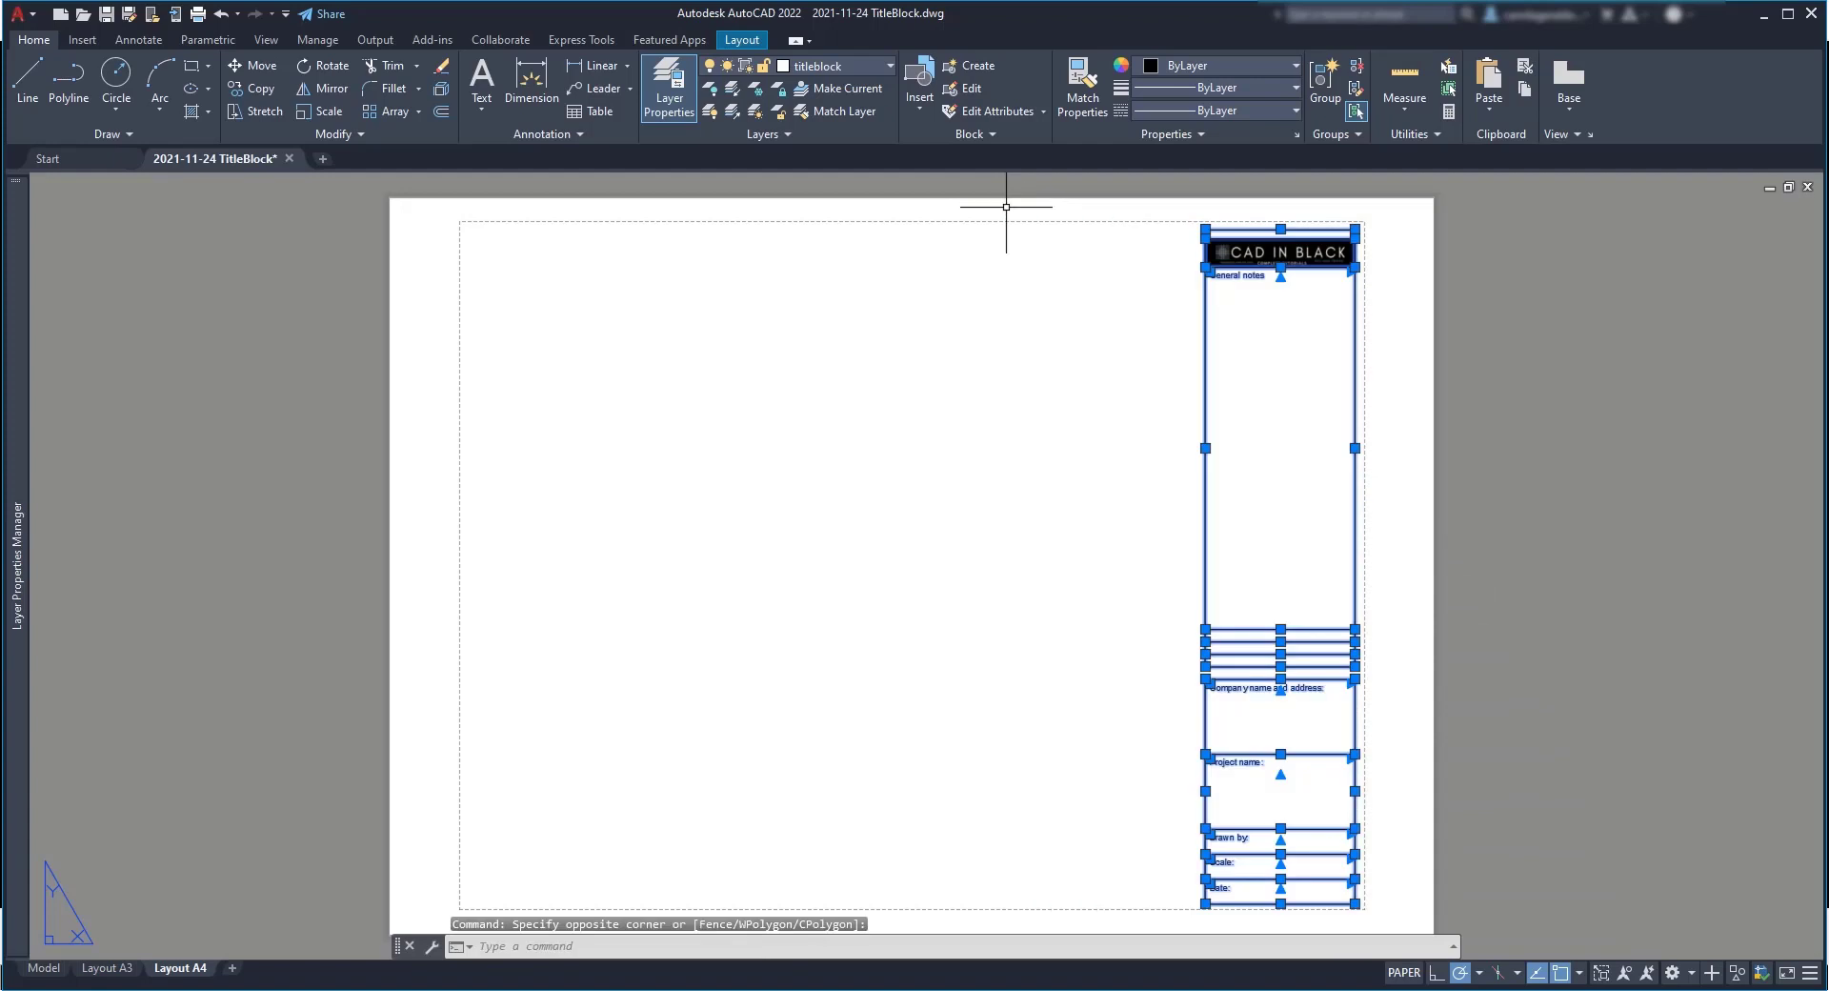
left_click(975, 66)
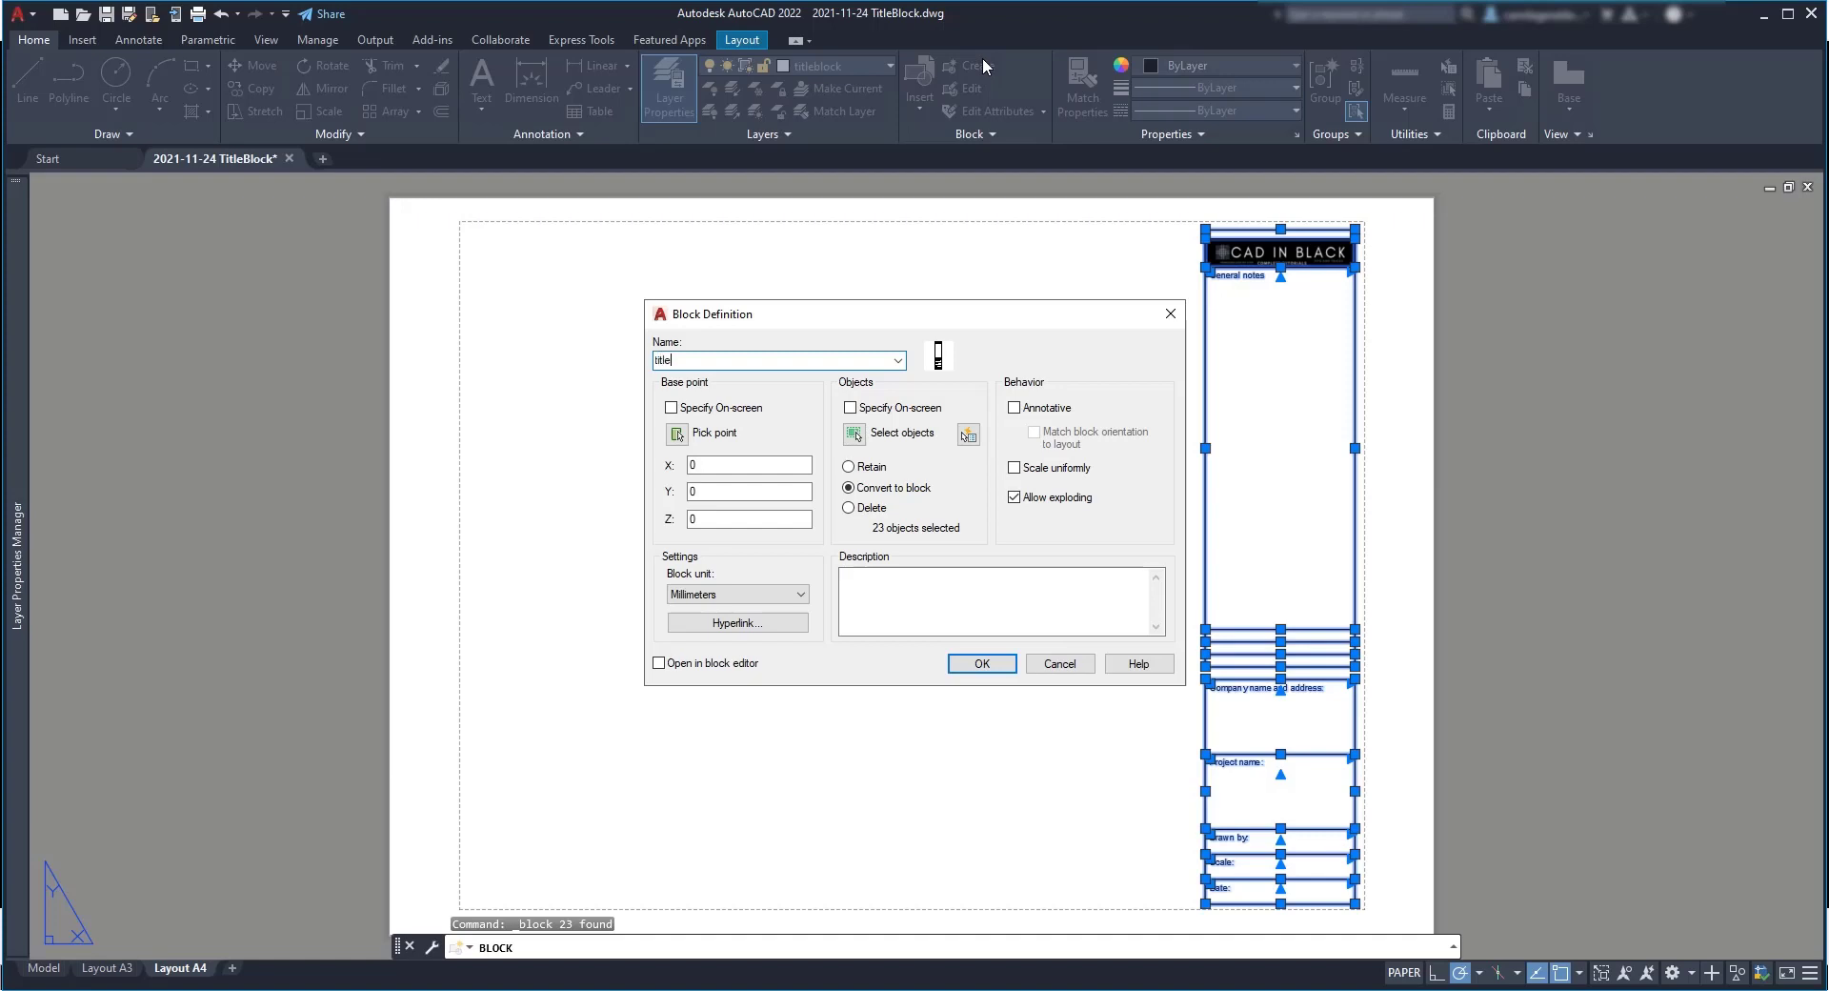
type("block A4")
left_click(676, 434)
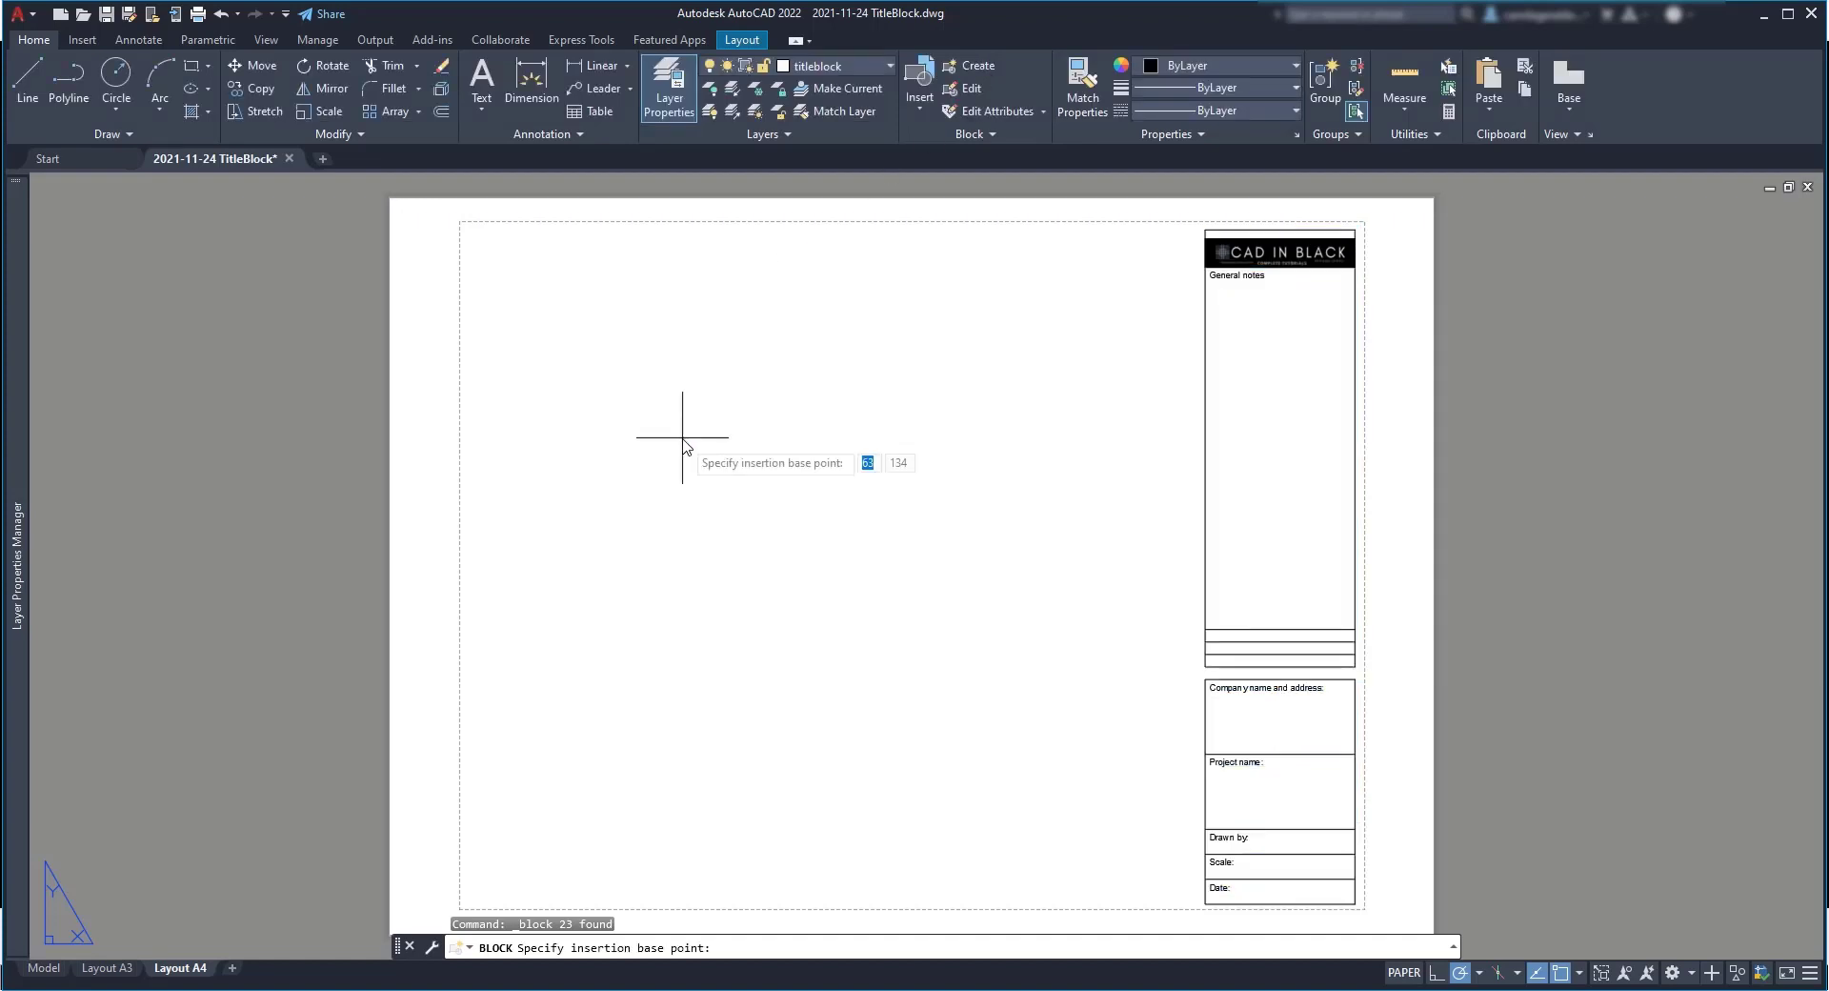
left_click(1355, 903)
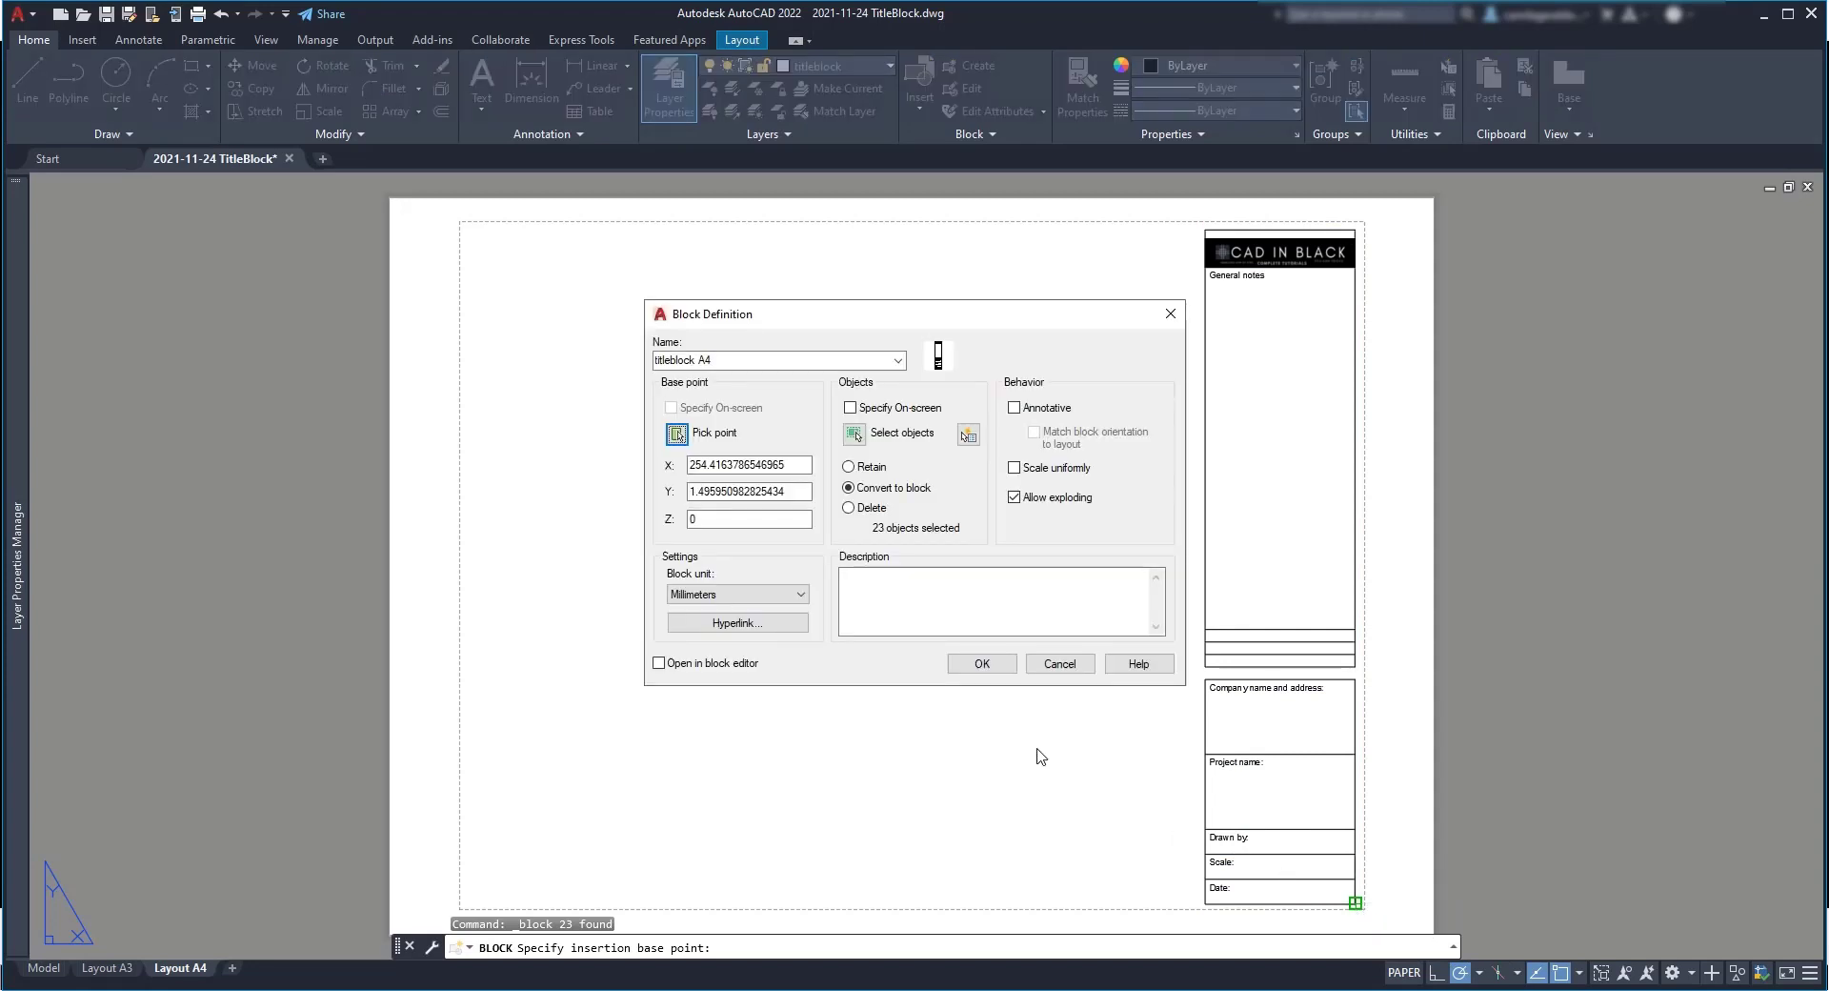
left_click(982, 663)
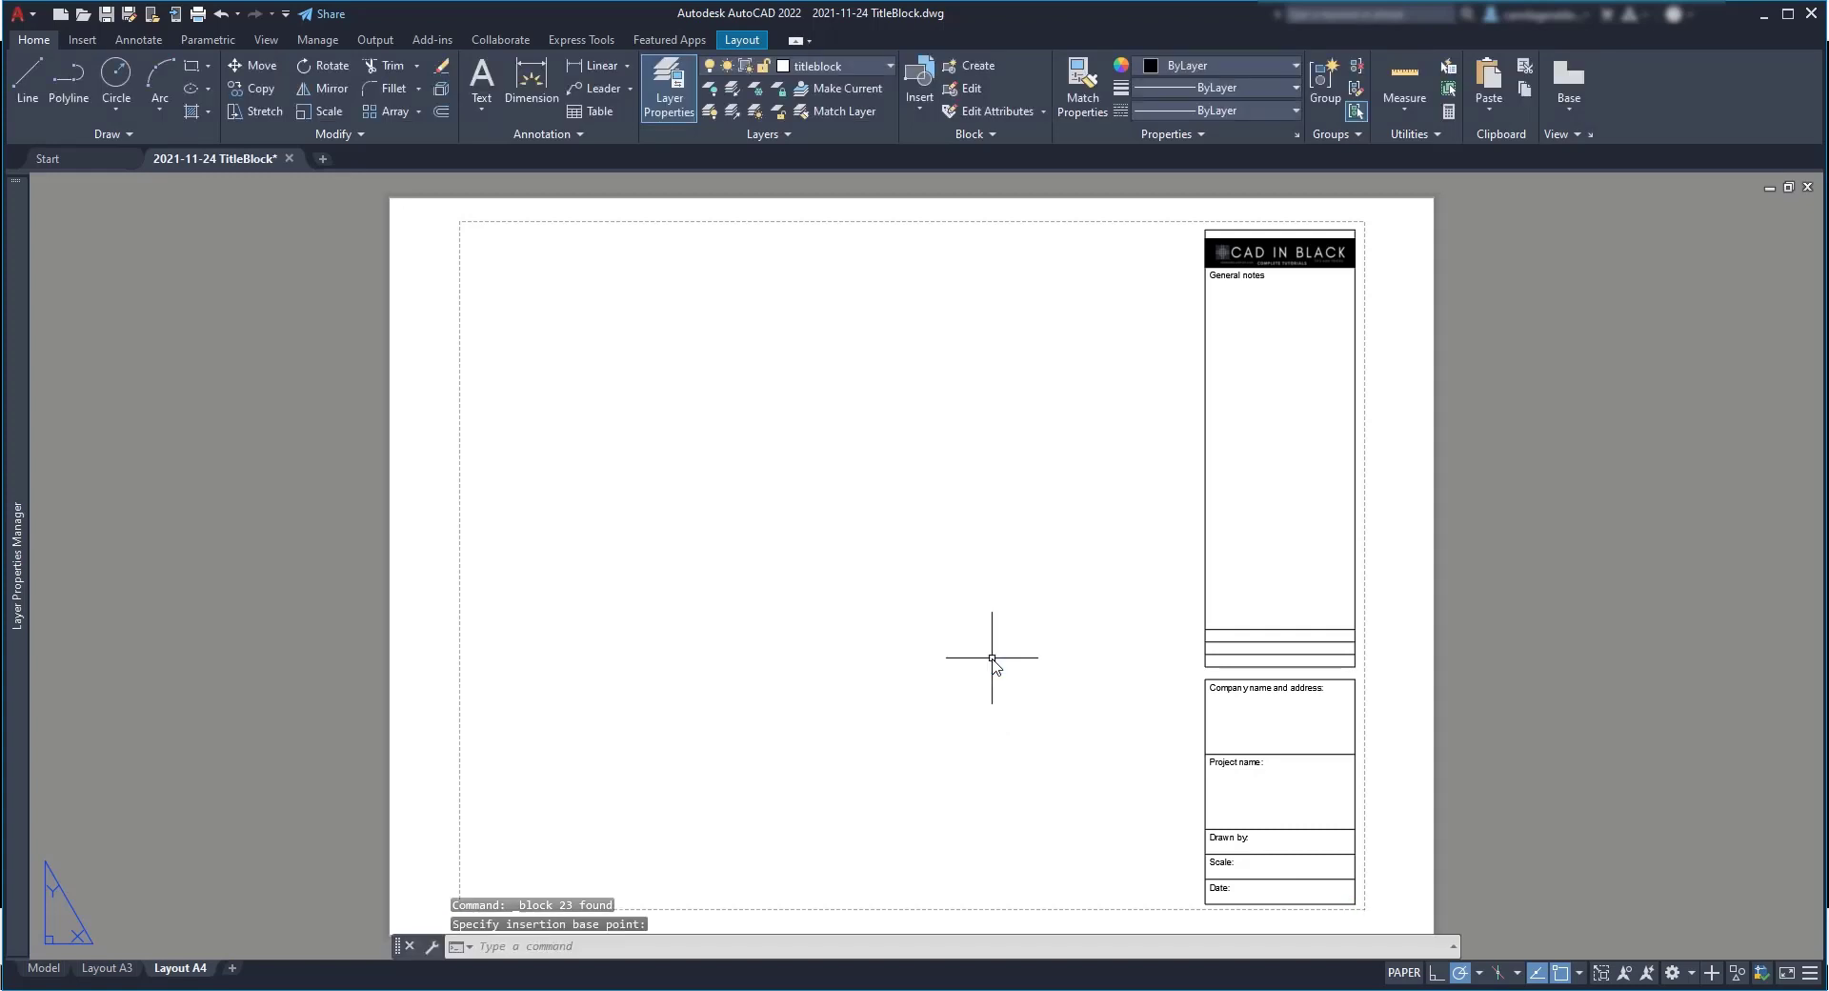
Step: On Layout A3, convert the whole title block into a block named "titleblock A3" with its base point at the lower-right corner
left_click(107, 968)
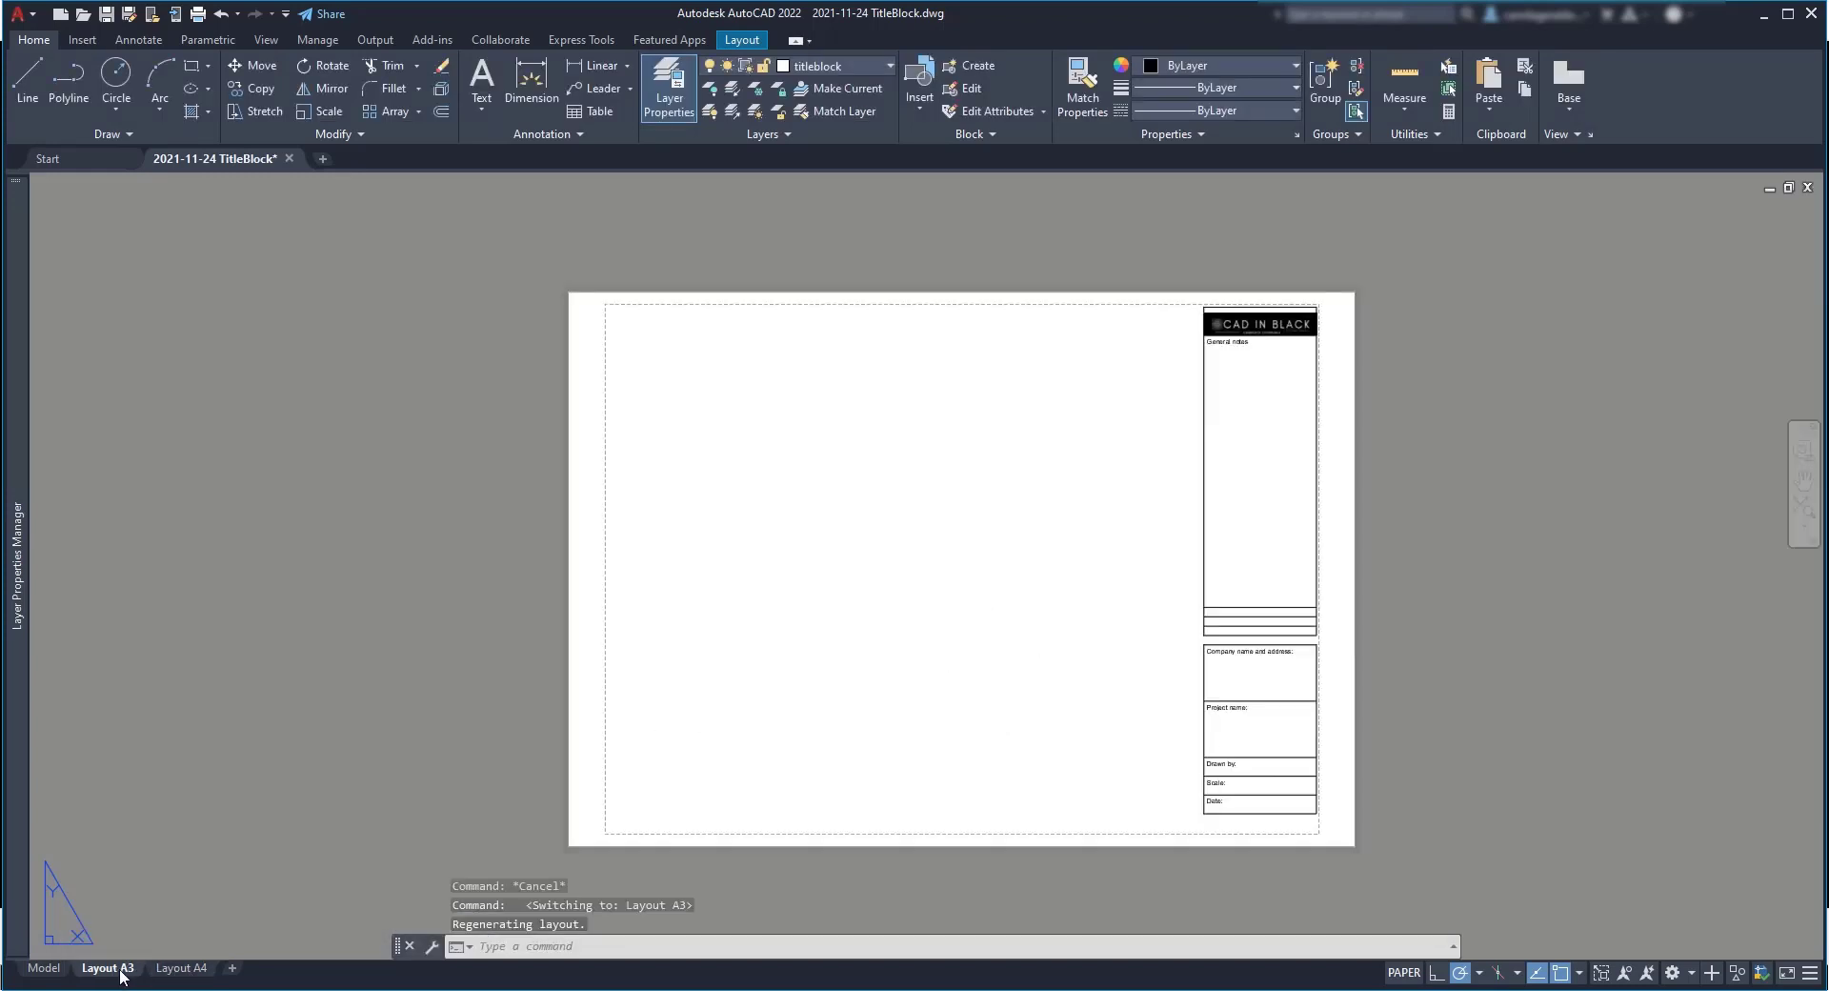
left_click(1386, 856)
left_click(1095, 276)
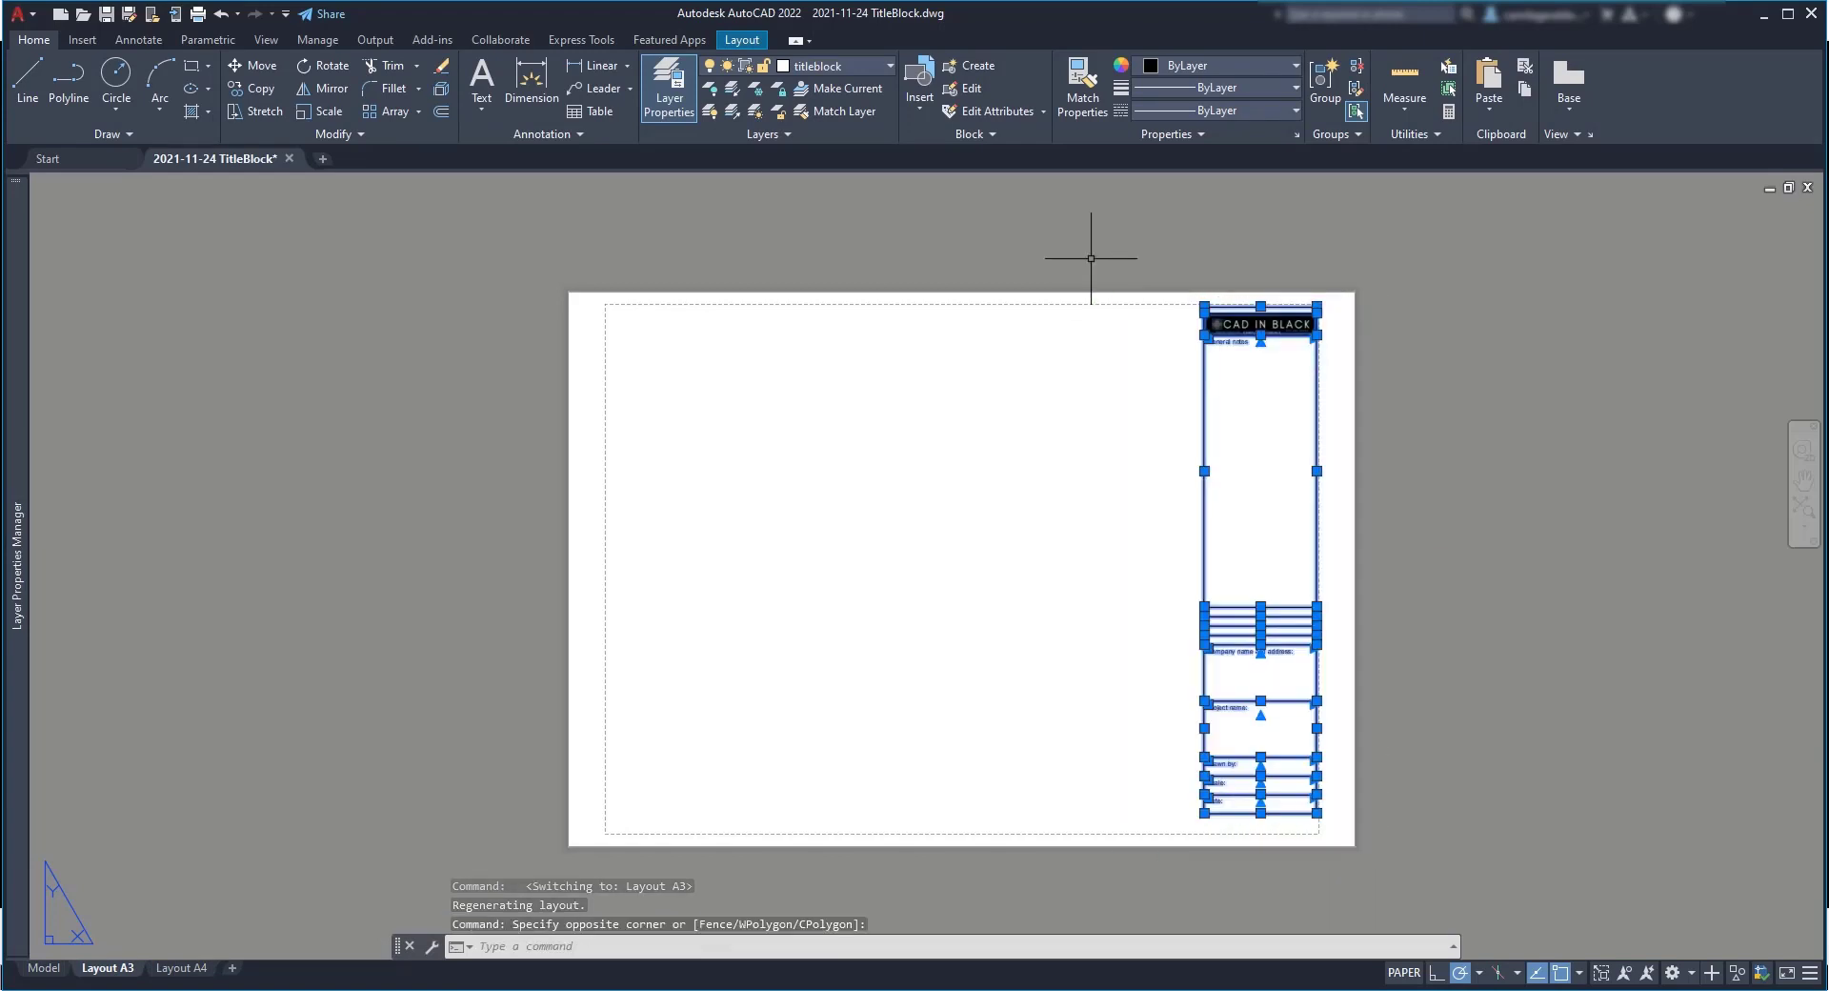
left_click(983, 63)
type("titleblock ")
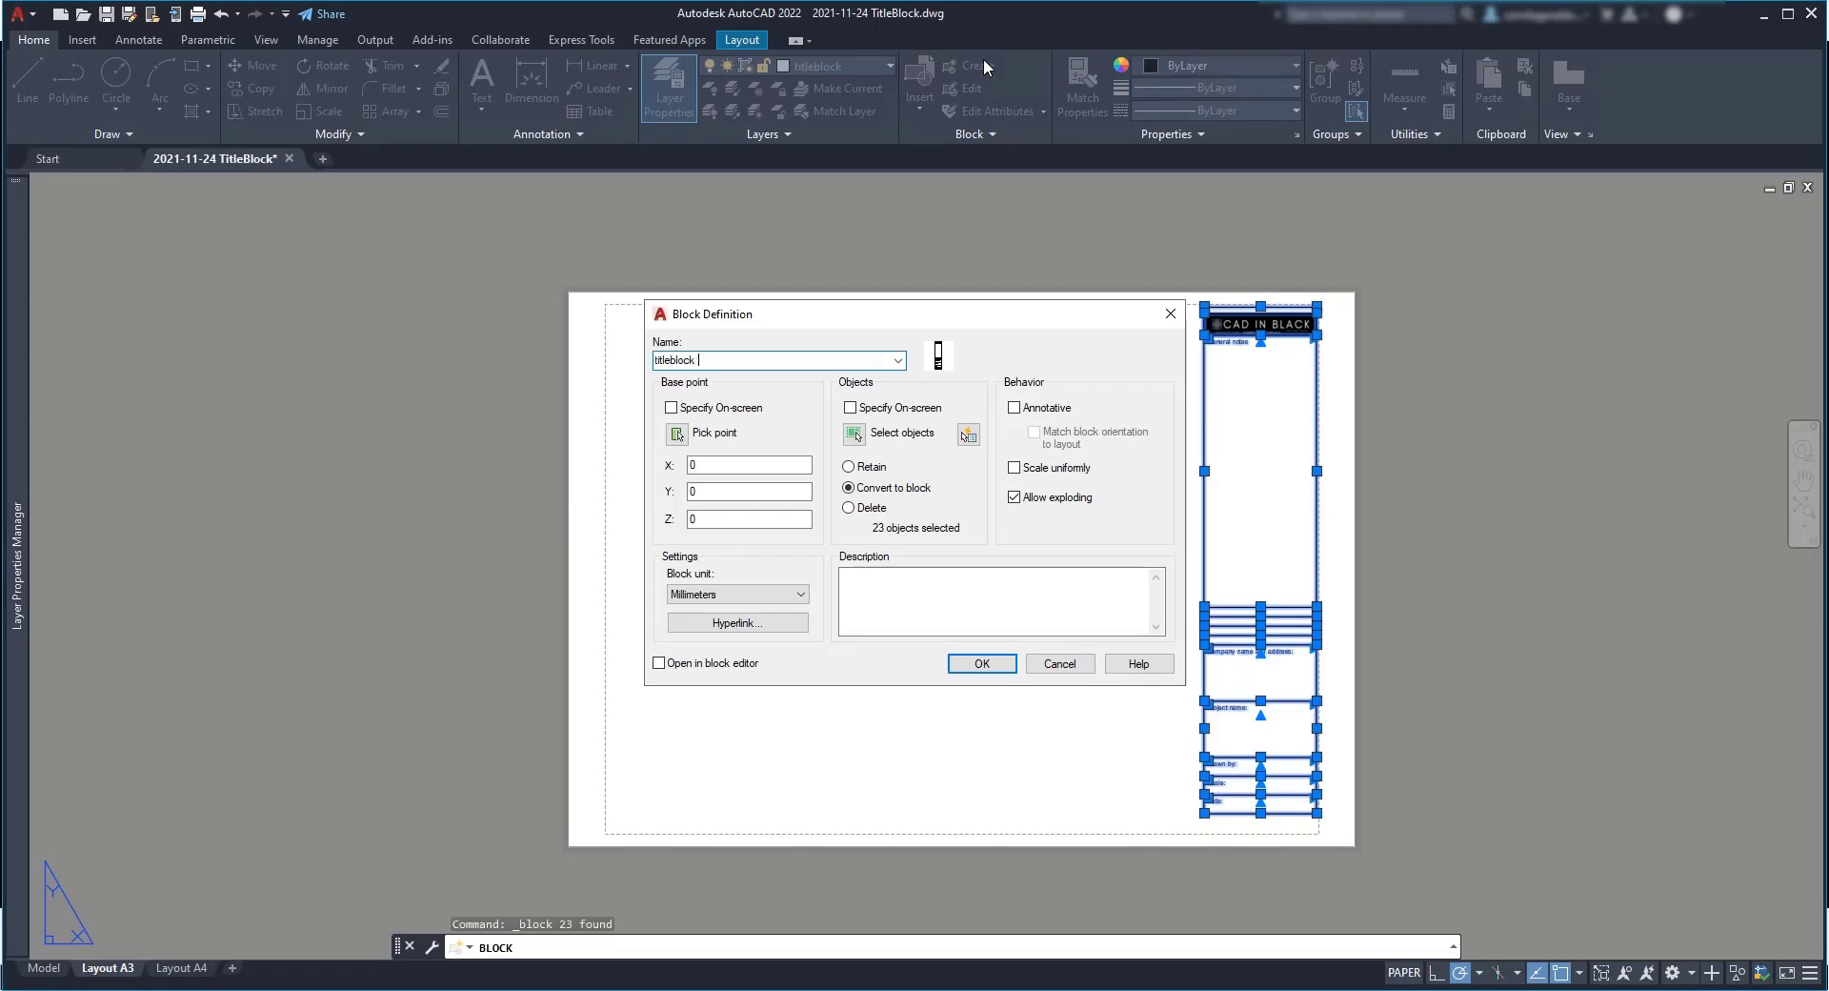
type("A3")
left_click(675, 434)
left_click(1316, 812)
left_click(981, 659)
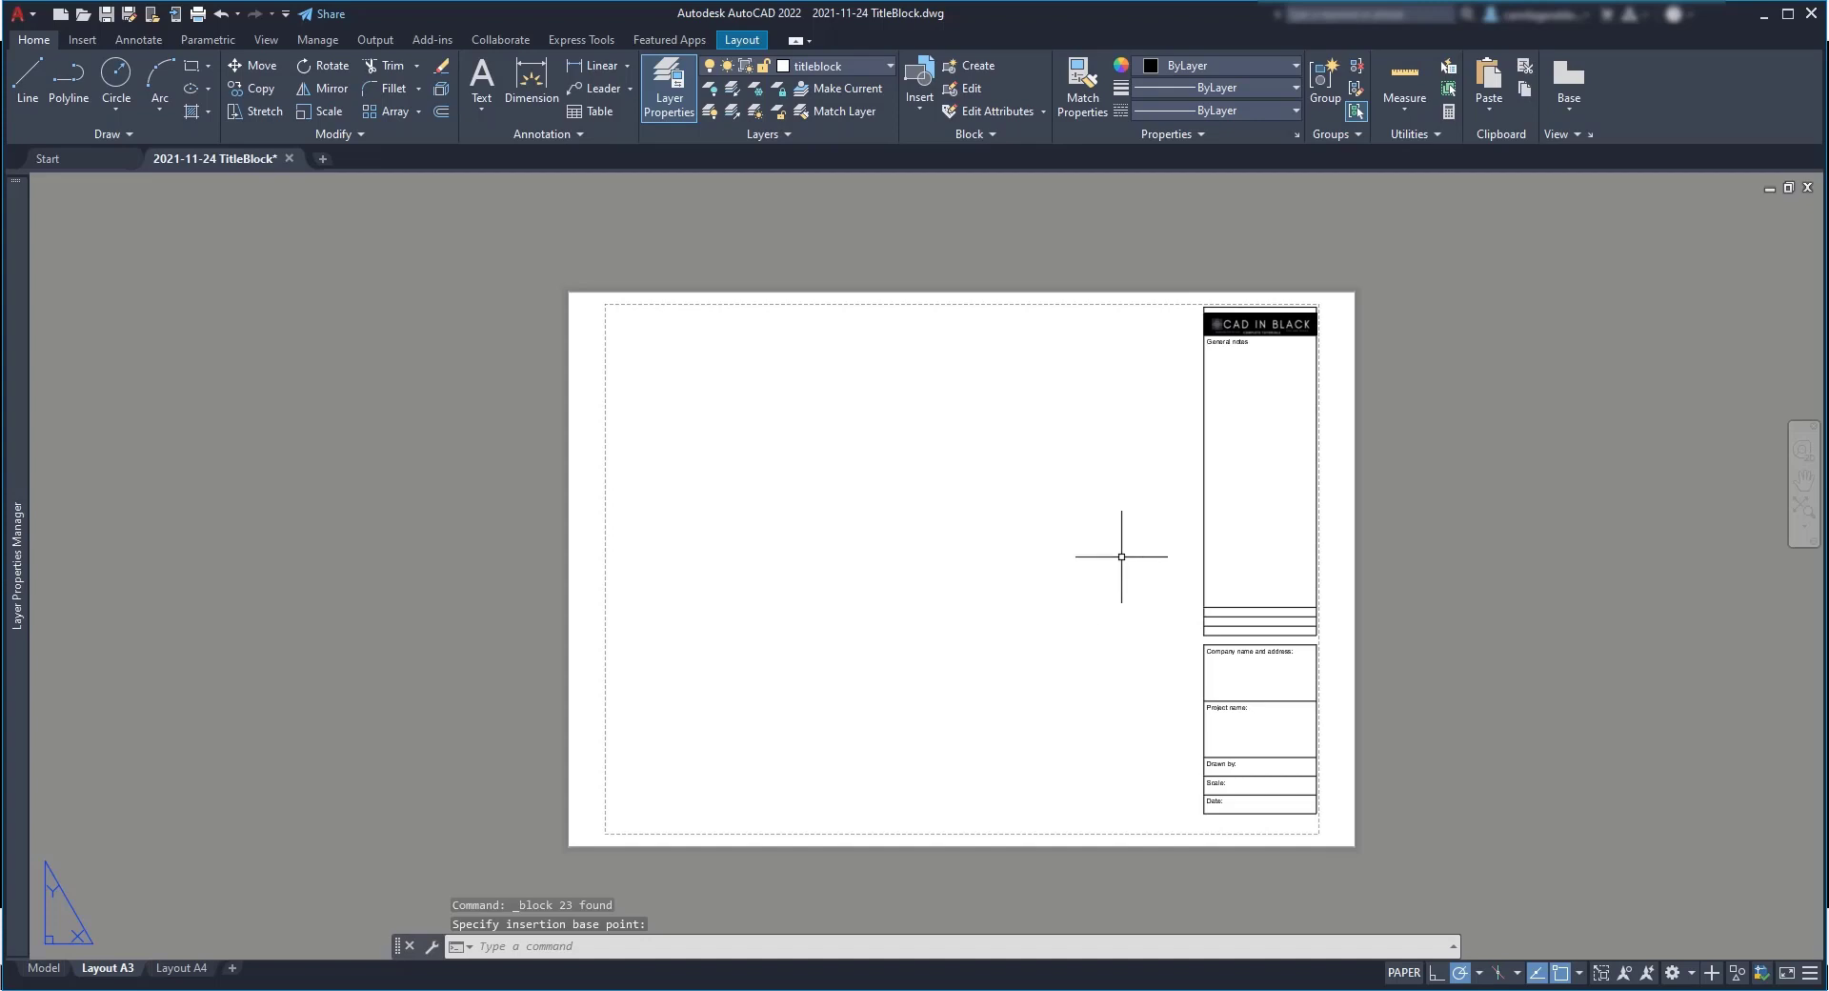
Step: Check that the A3 title block selects as a single object, and view the blocks available for insertion
left_click(1211, 502)
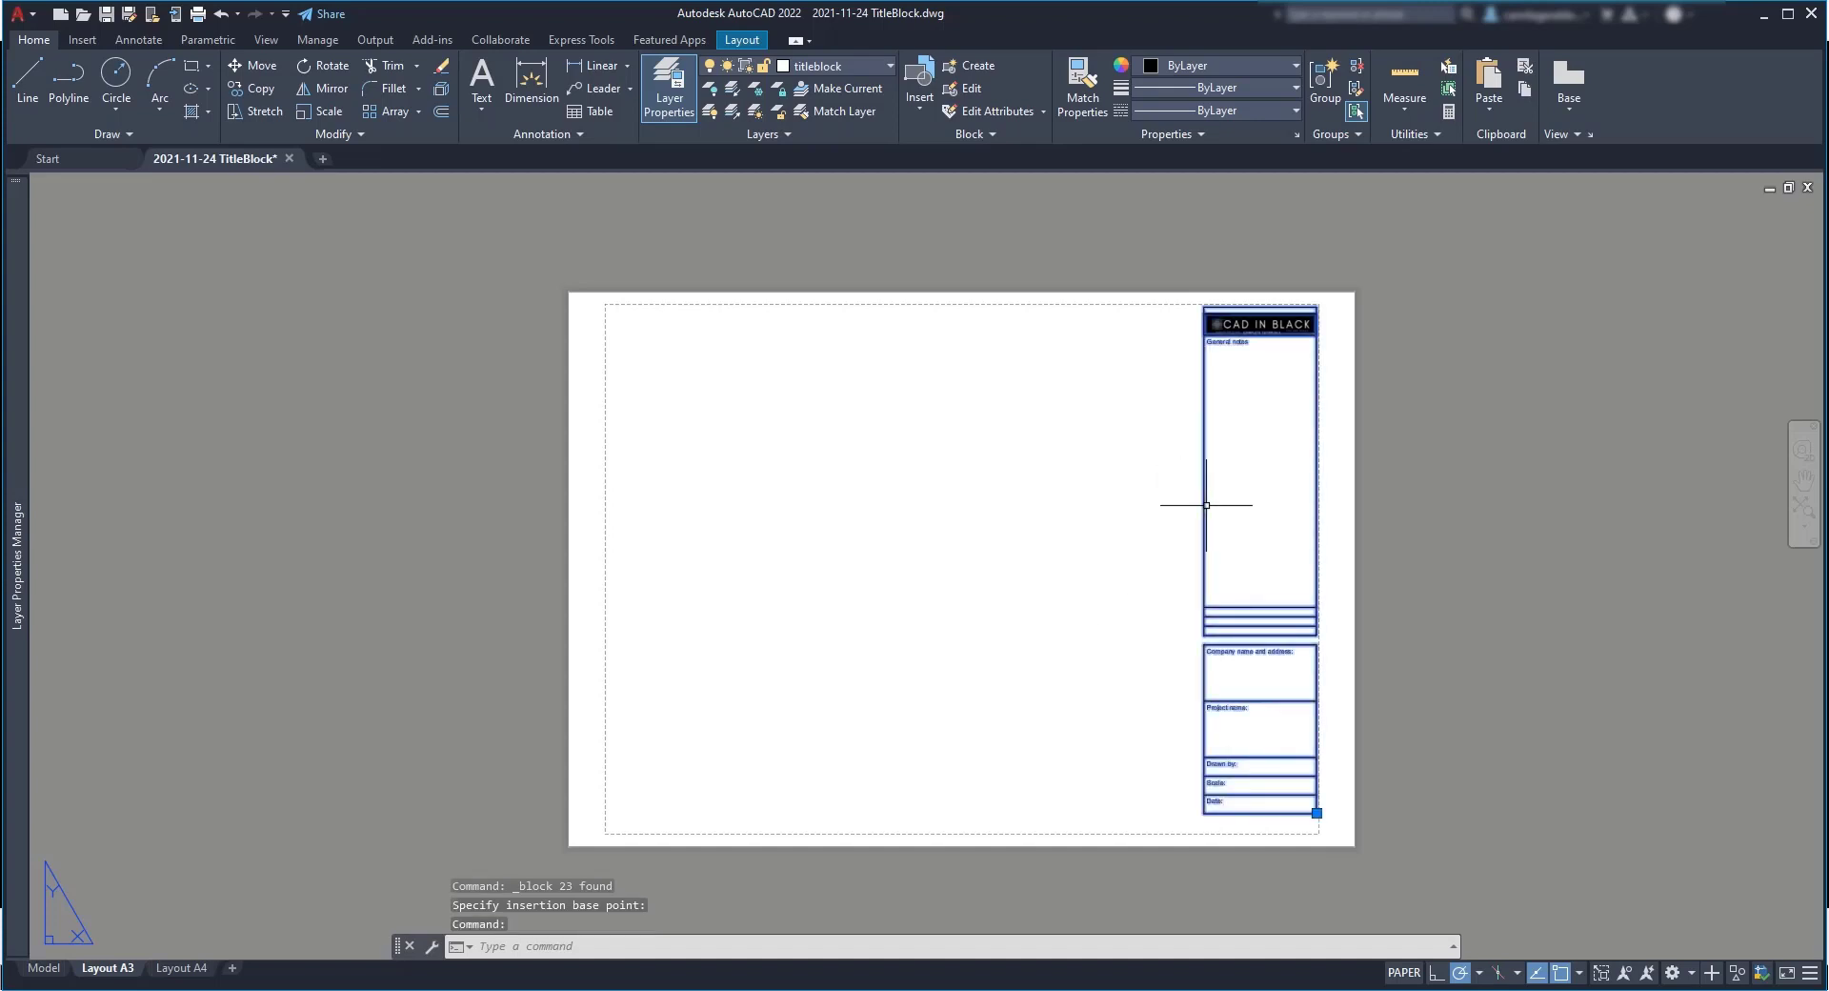
key("Escape")
left_click(921, 105)
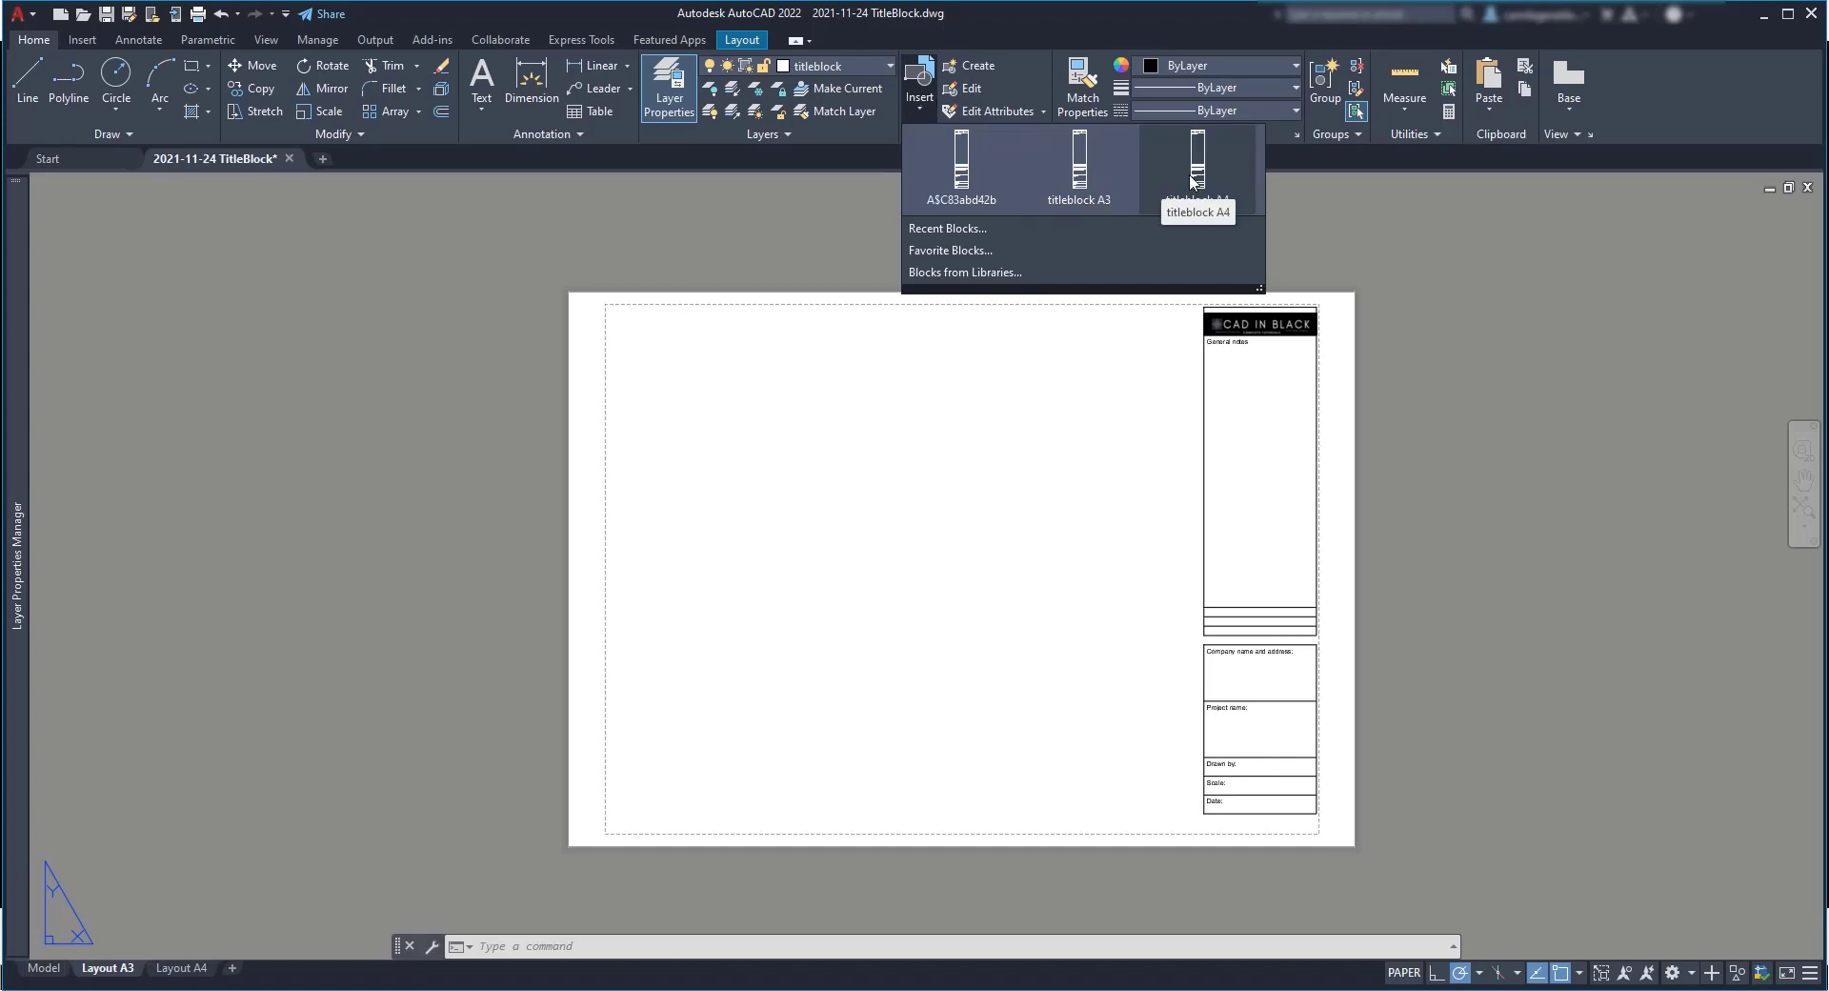
Step: Add a rectangular viewport on Layout A3, filling the empty sheet area beside the title block and matching the title block's full height
left_click(1551, 535)
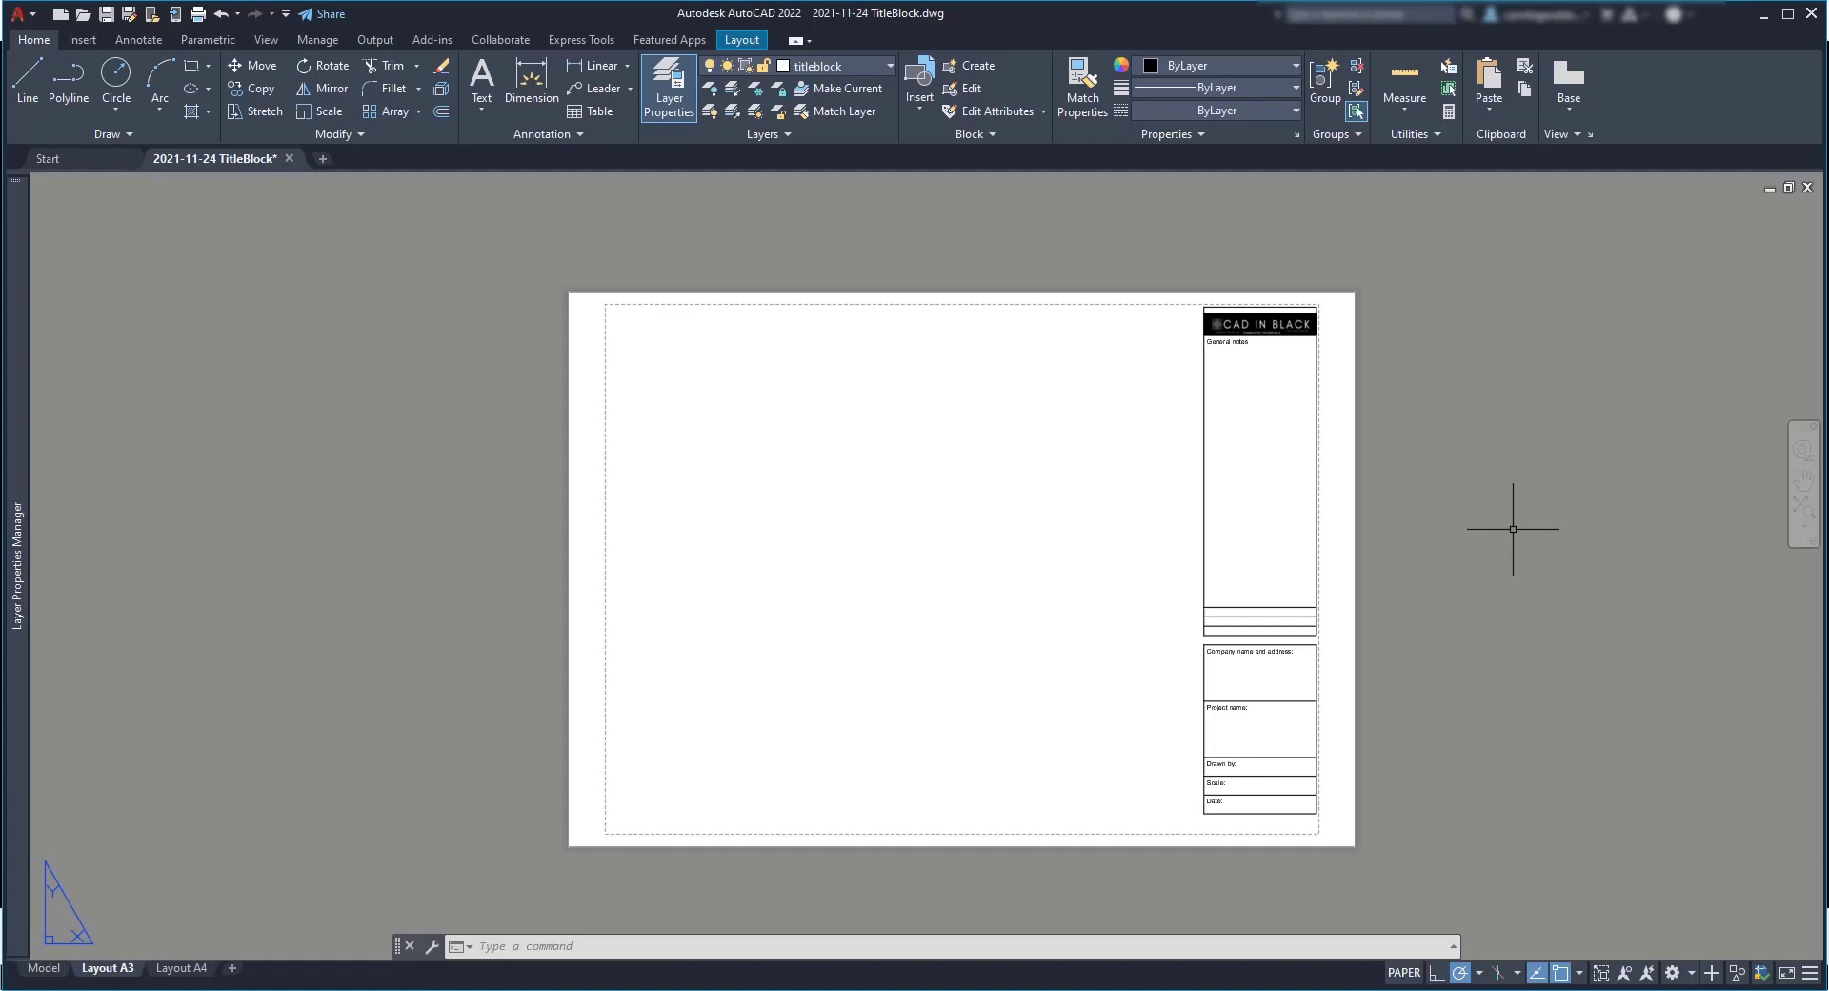
left_click(744, 40)
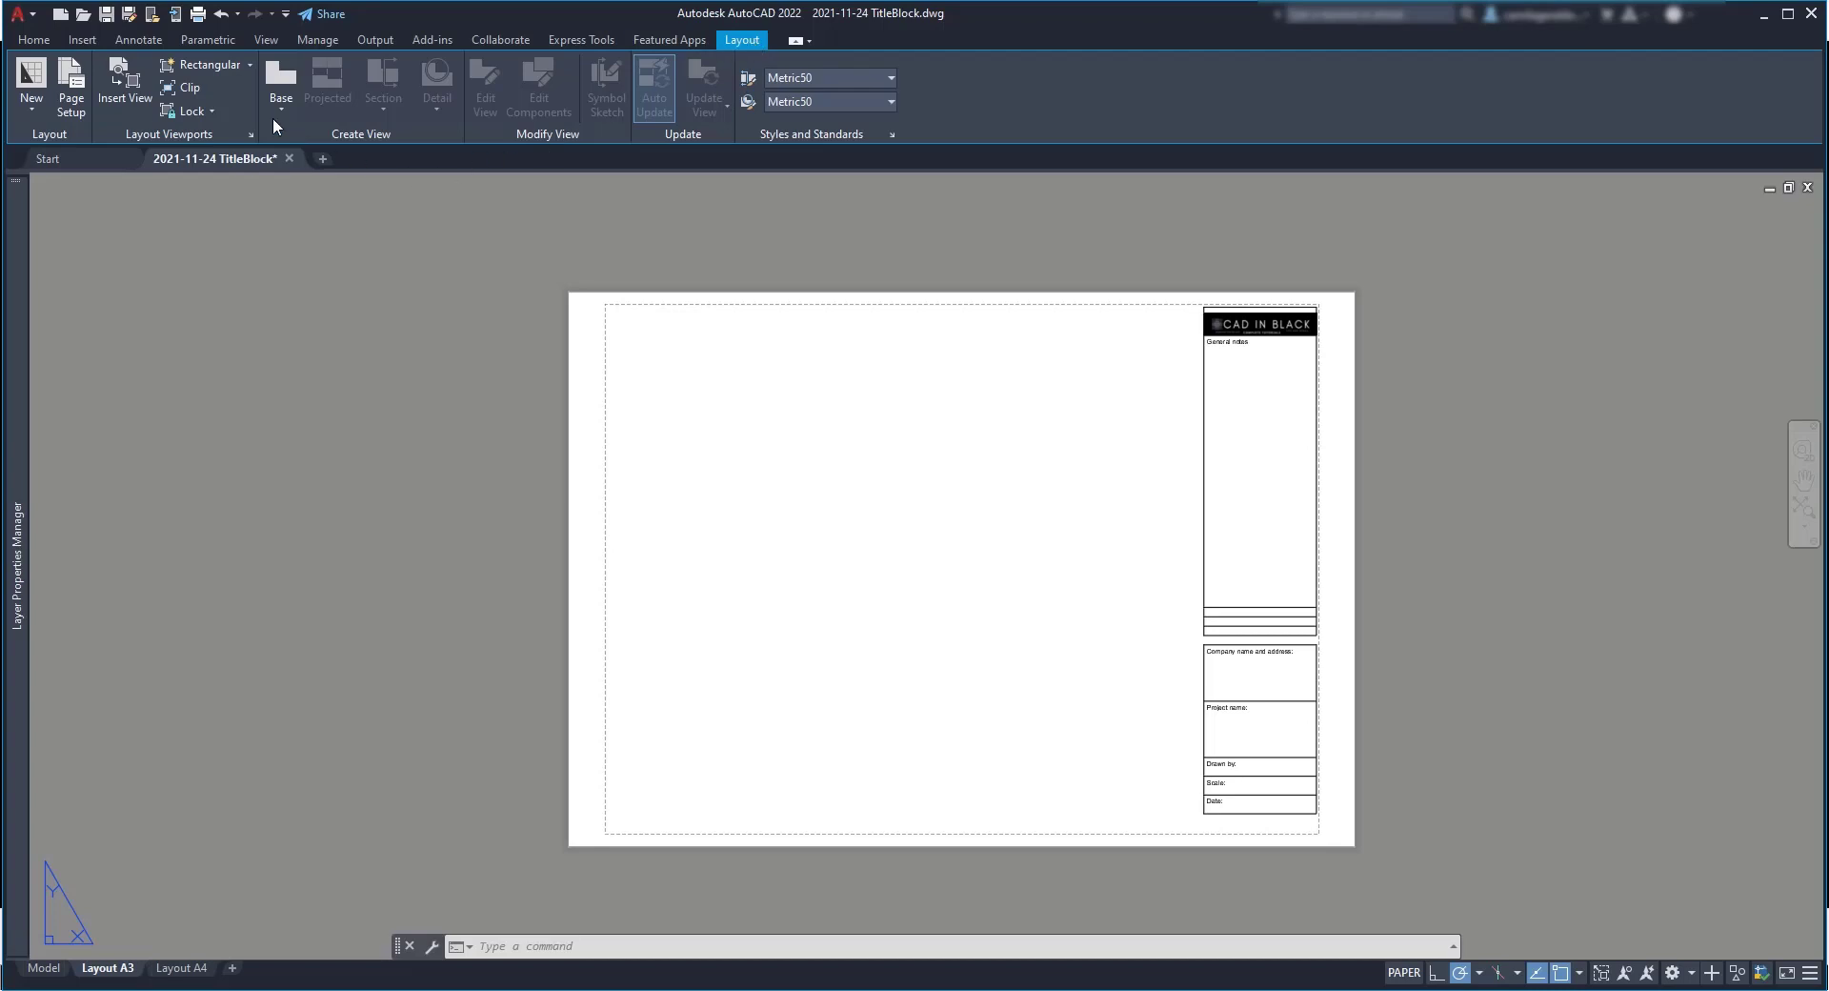
left_click(215, 64)
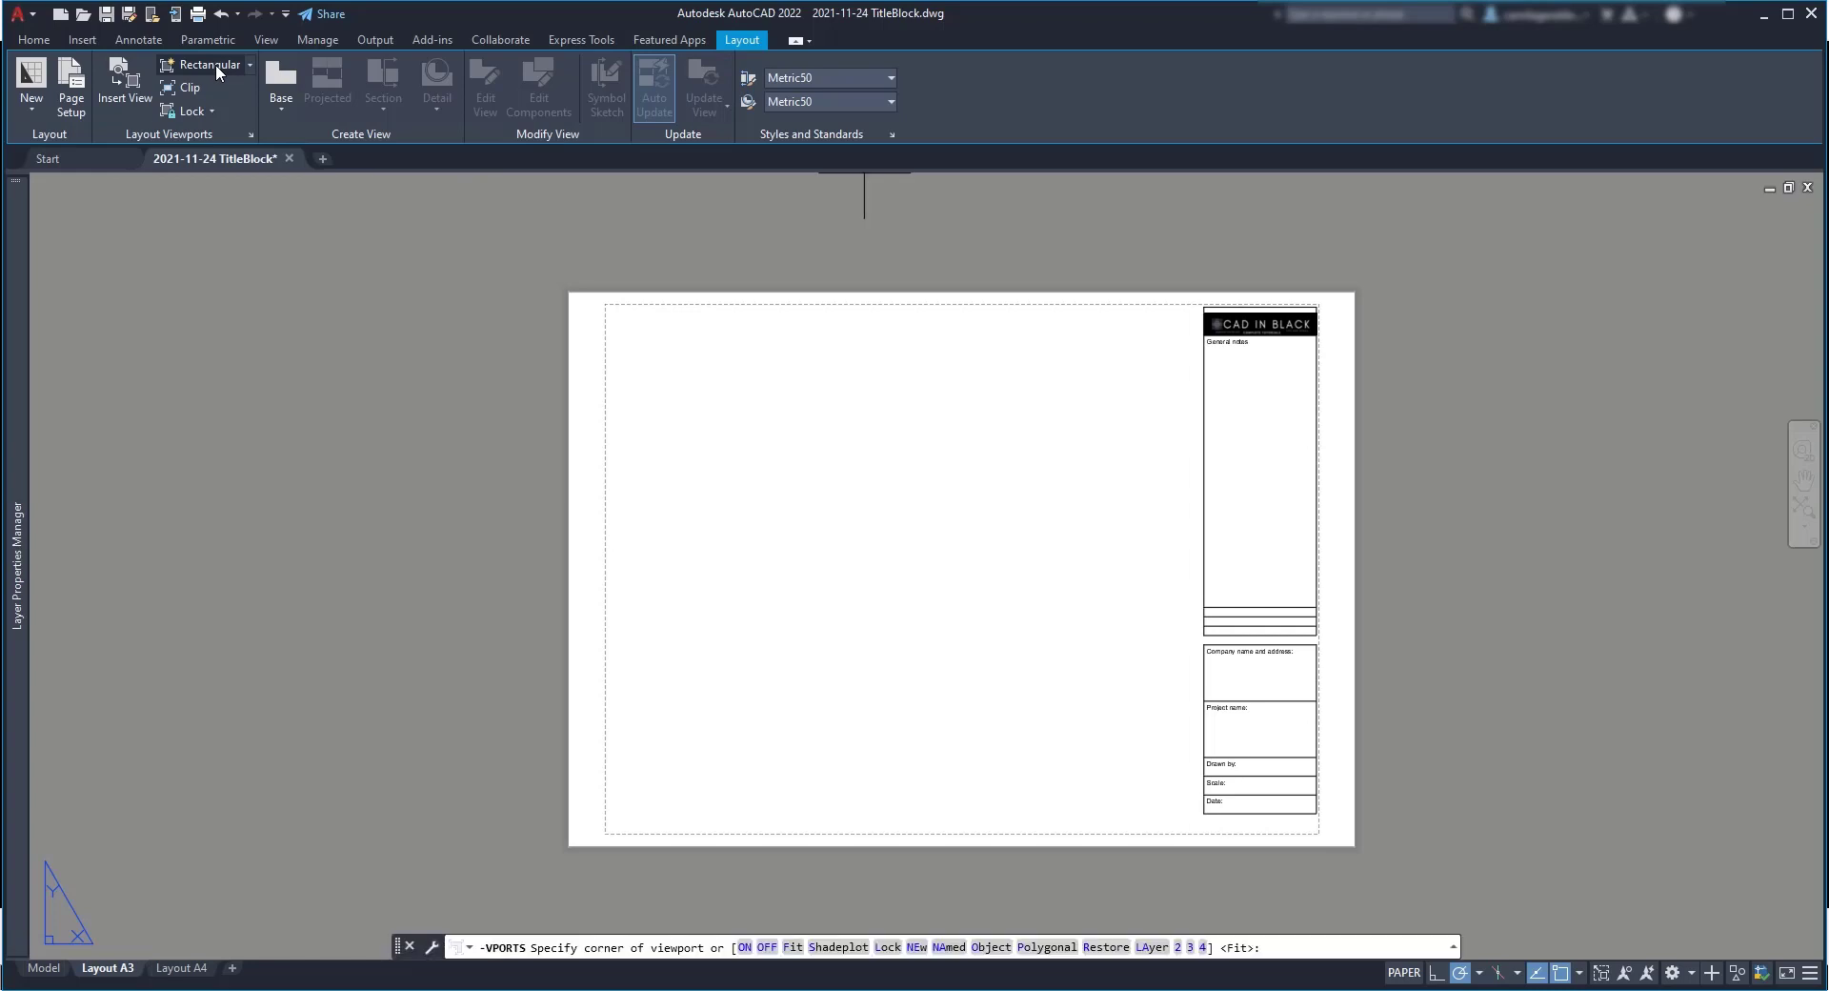
left_click(1204, 312)
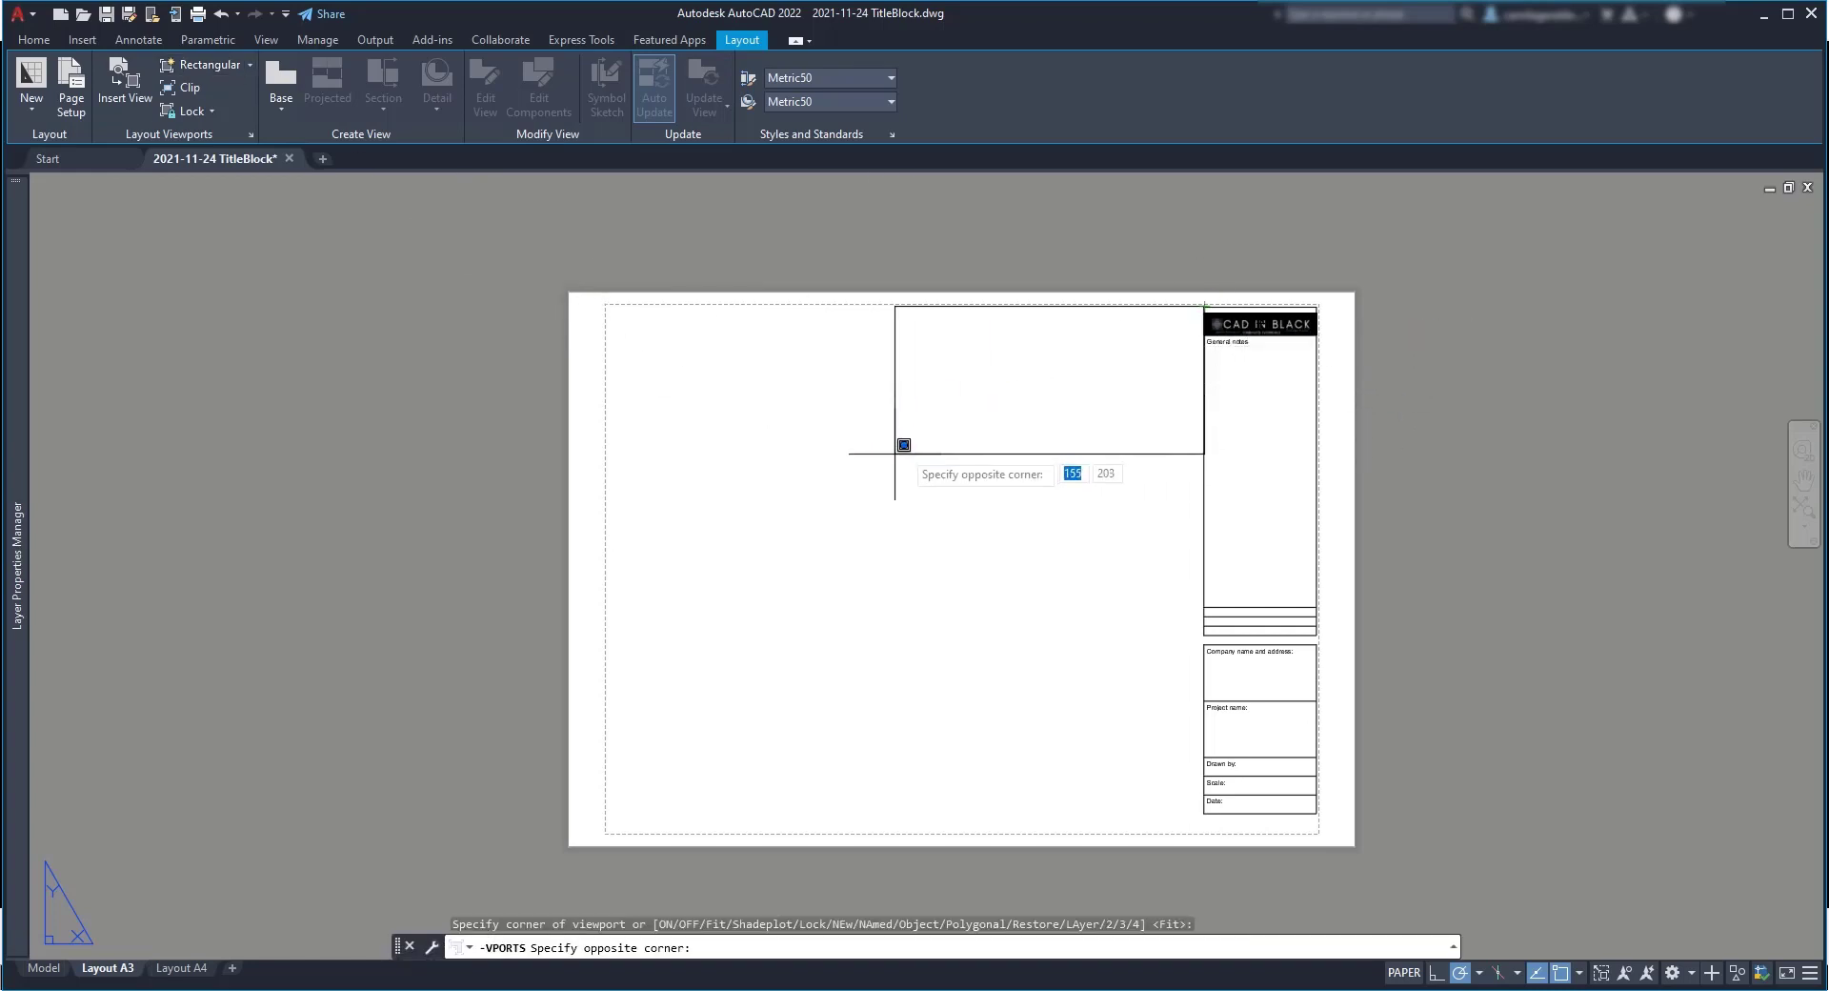
left_click(622, 813)
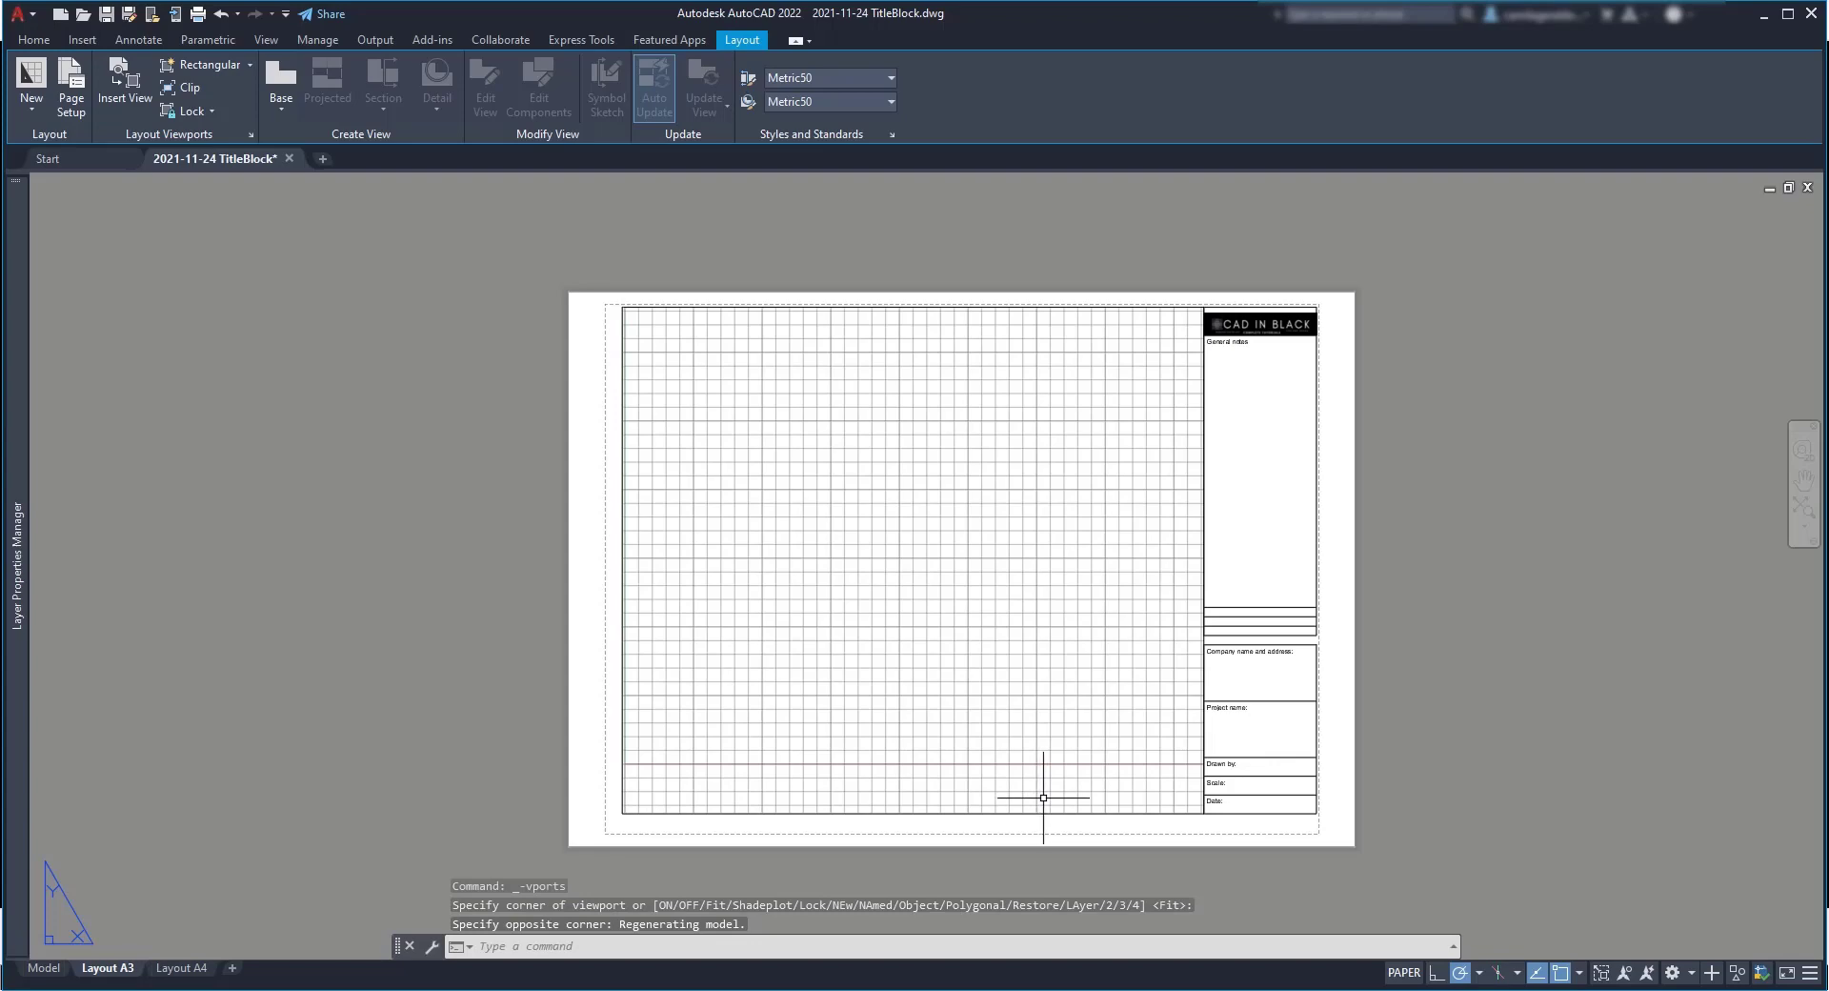
Step: On Layout A4, shorten the viewport by raising its lower edge to the bottom line of the general notes area
left_click(181, 968)
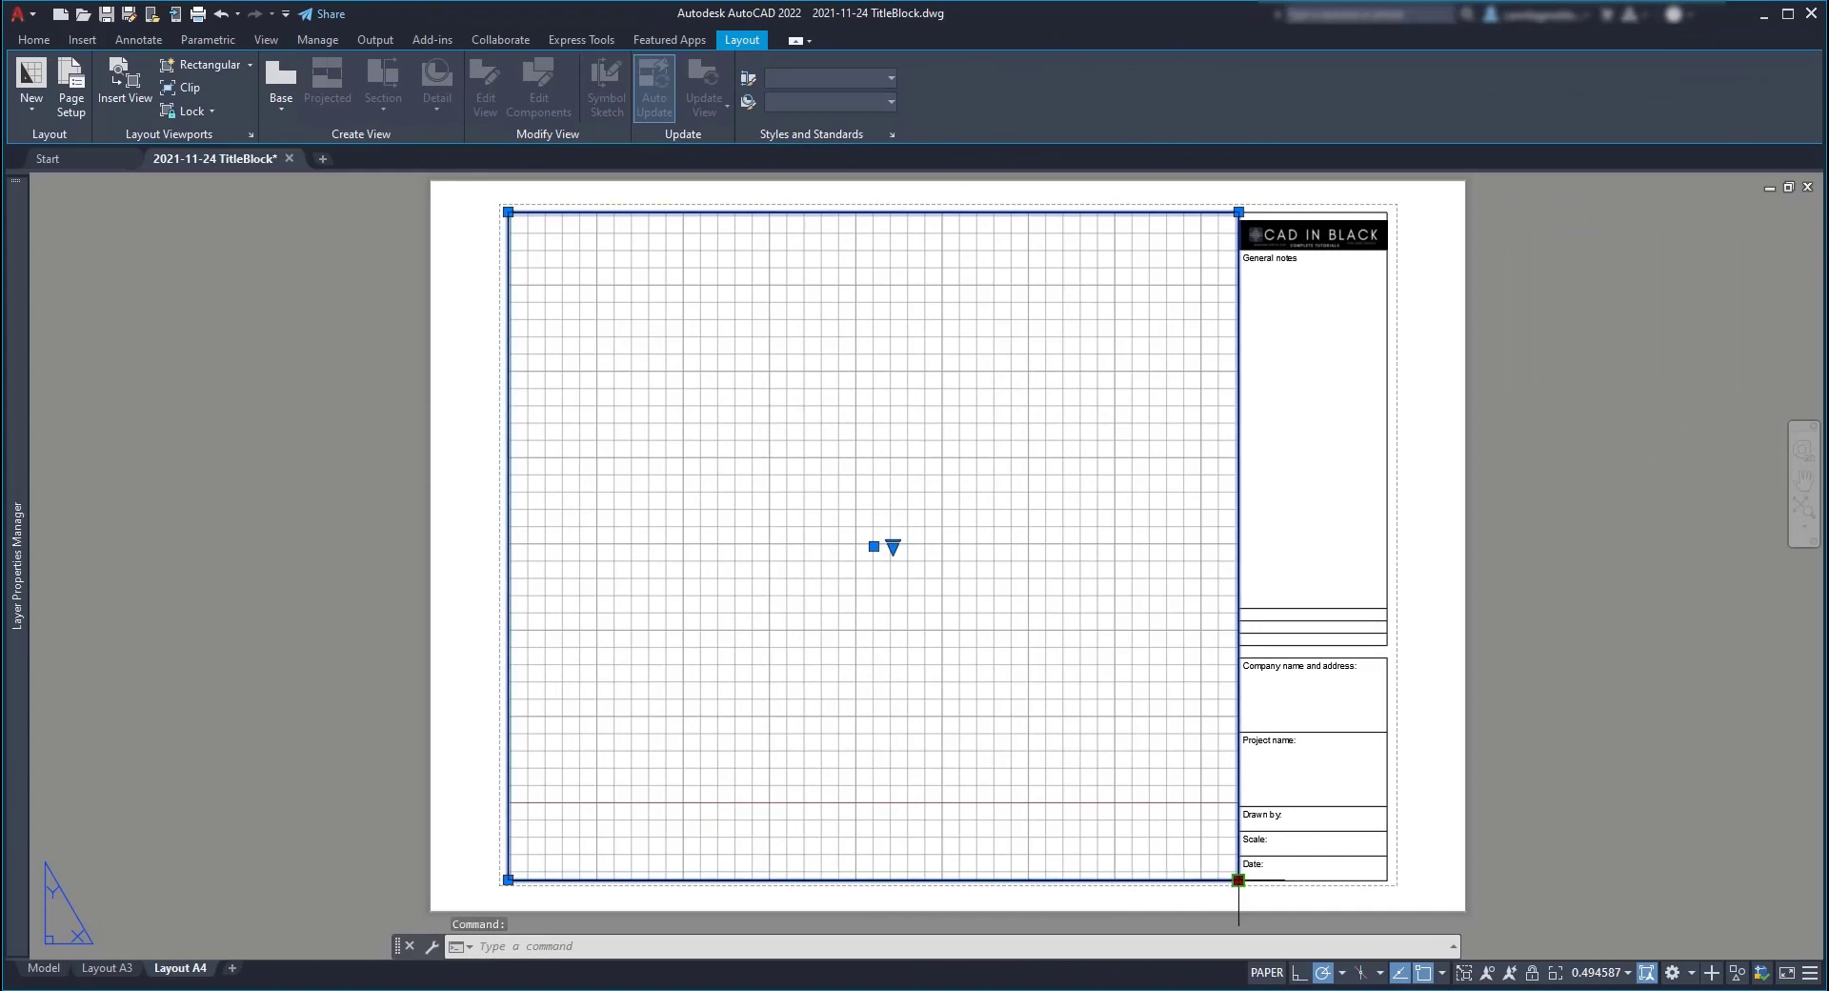
left_click(1238, 879)
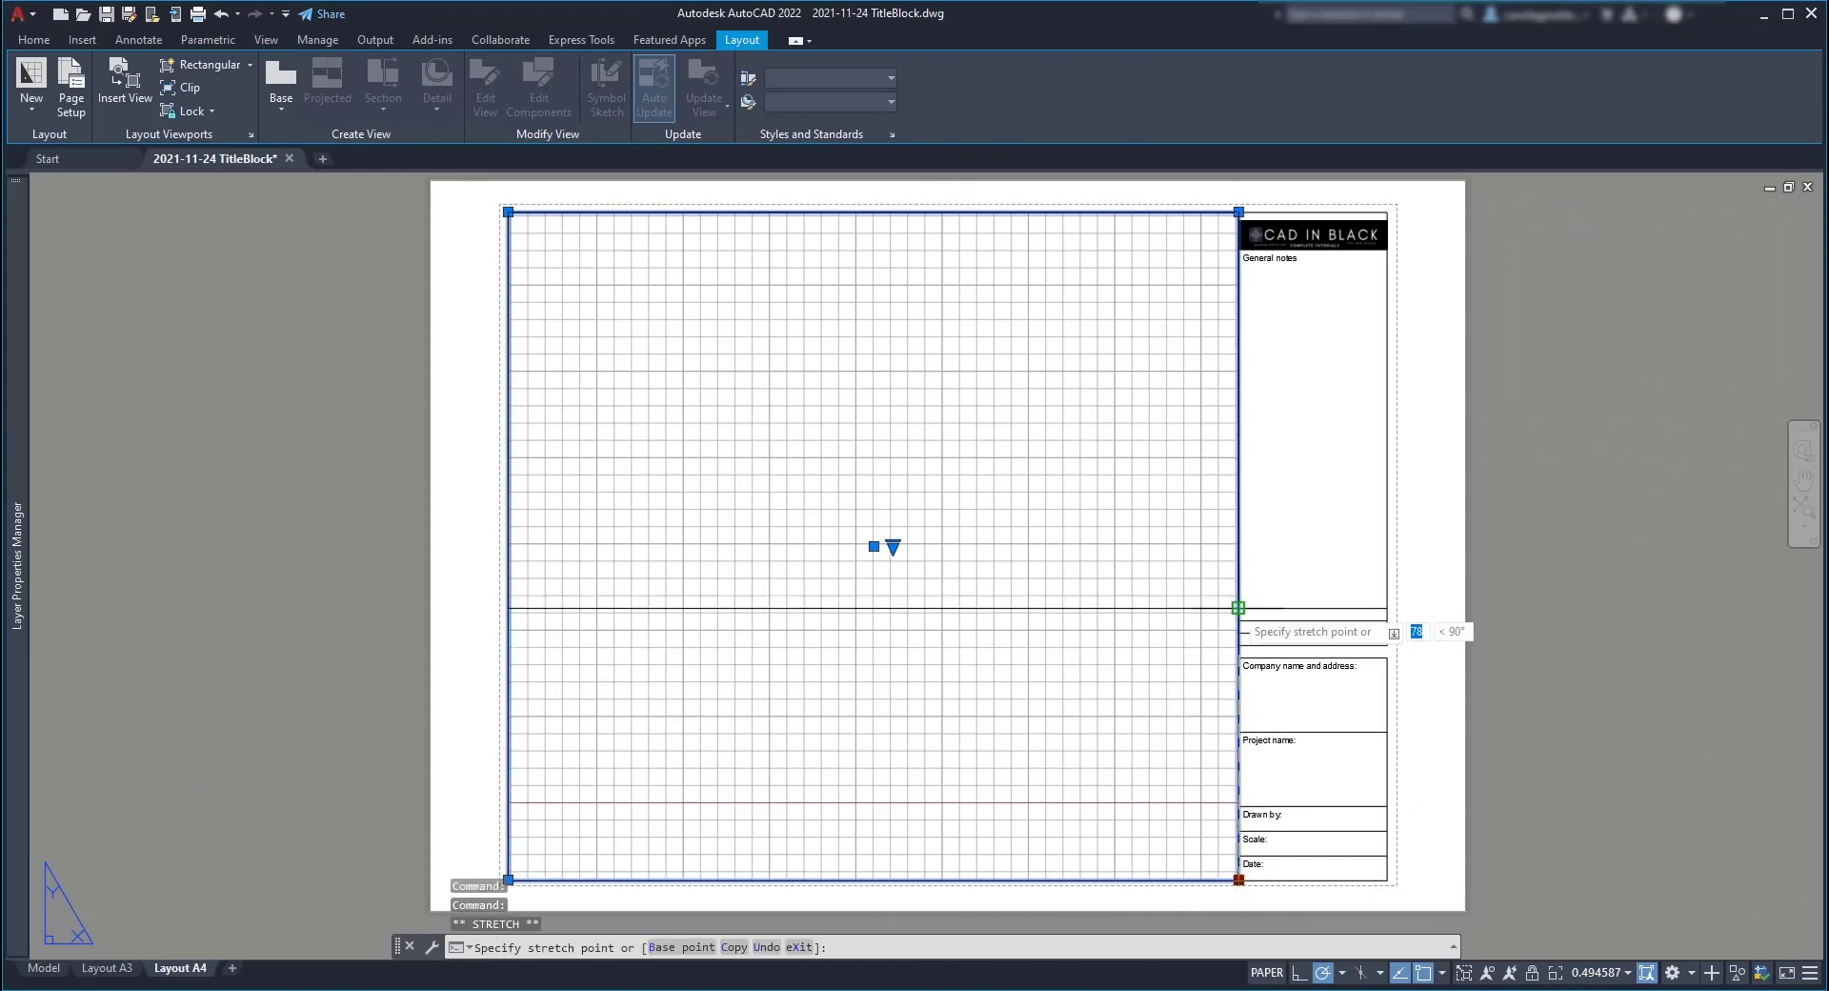
left_click(1238, 607)
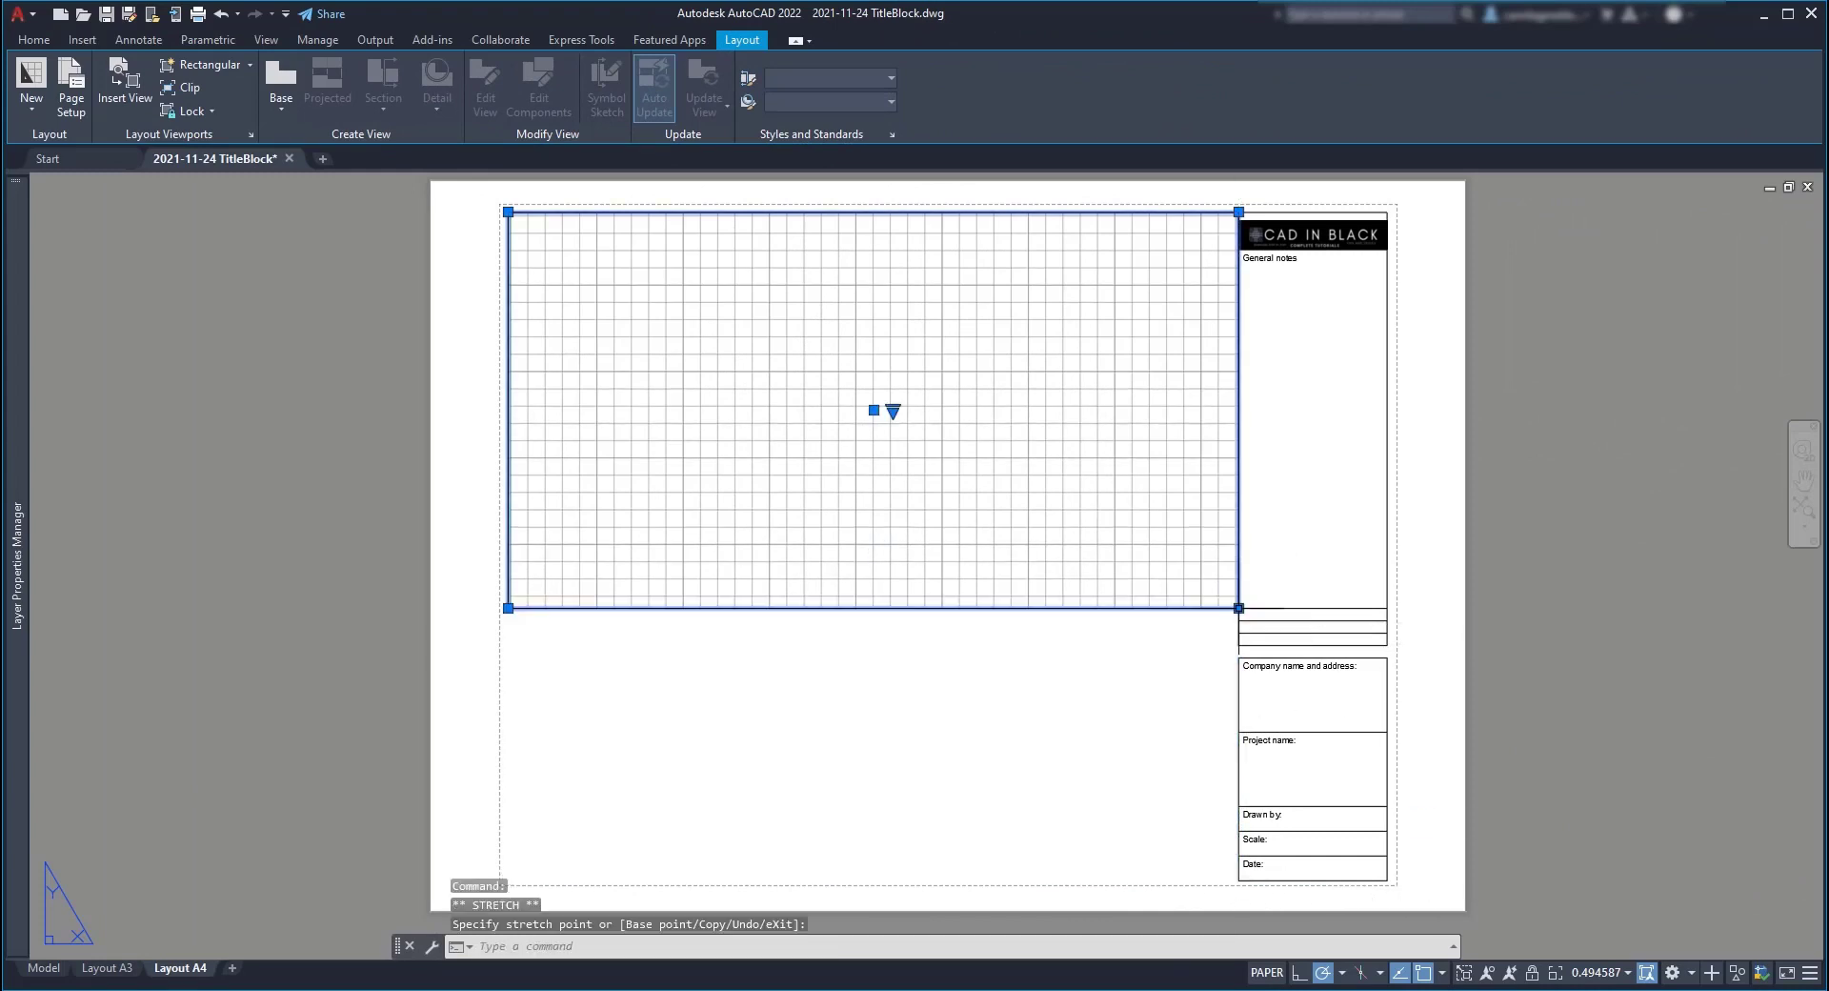
Step: Add two rectangular viewports side by side beneath the shortened A4 viewport, reaching down to the title block's lower edge
left_click(220, 65)
left_click(509, 607)
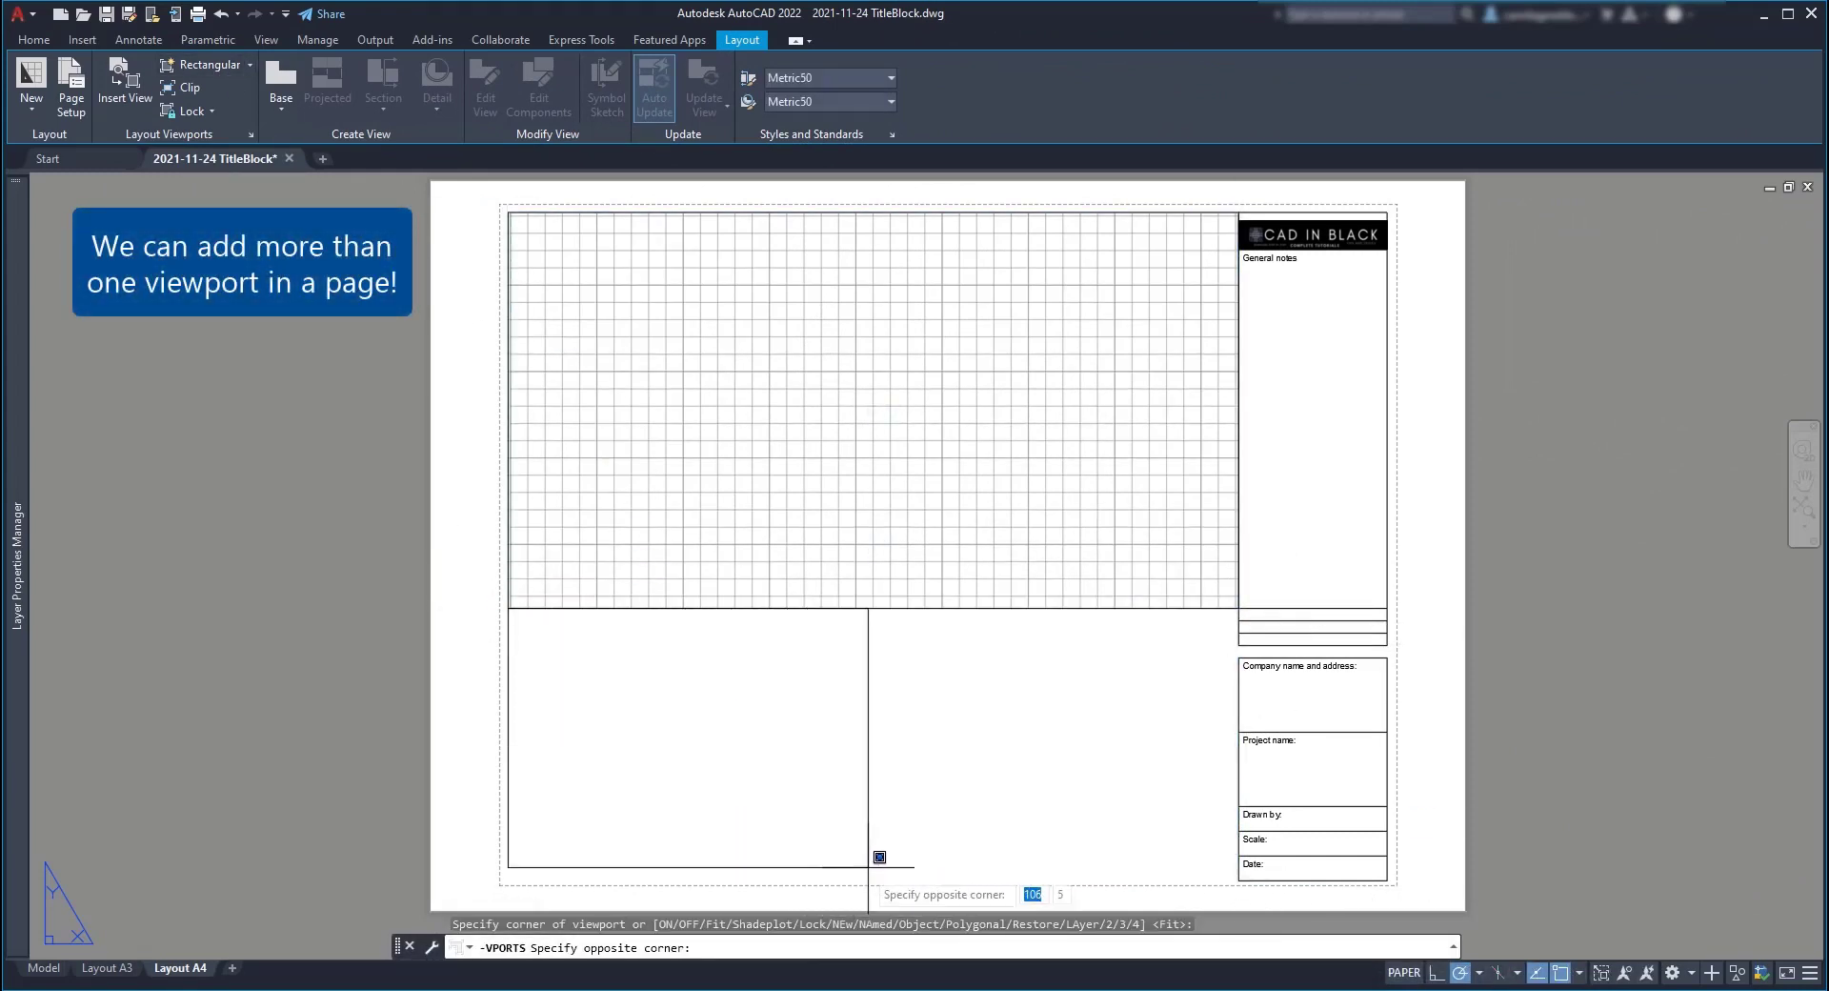
left_click(887, 881)
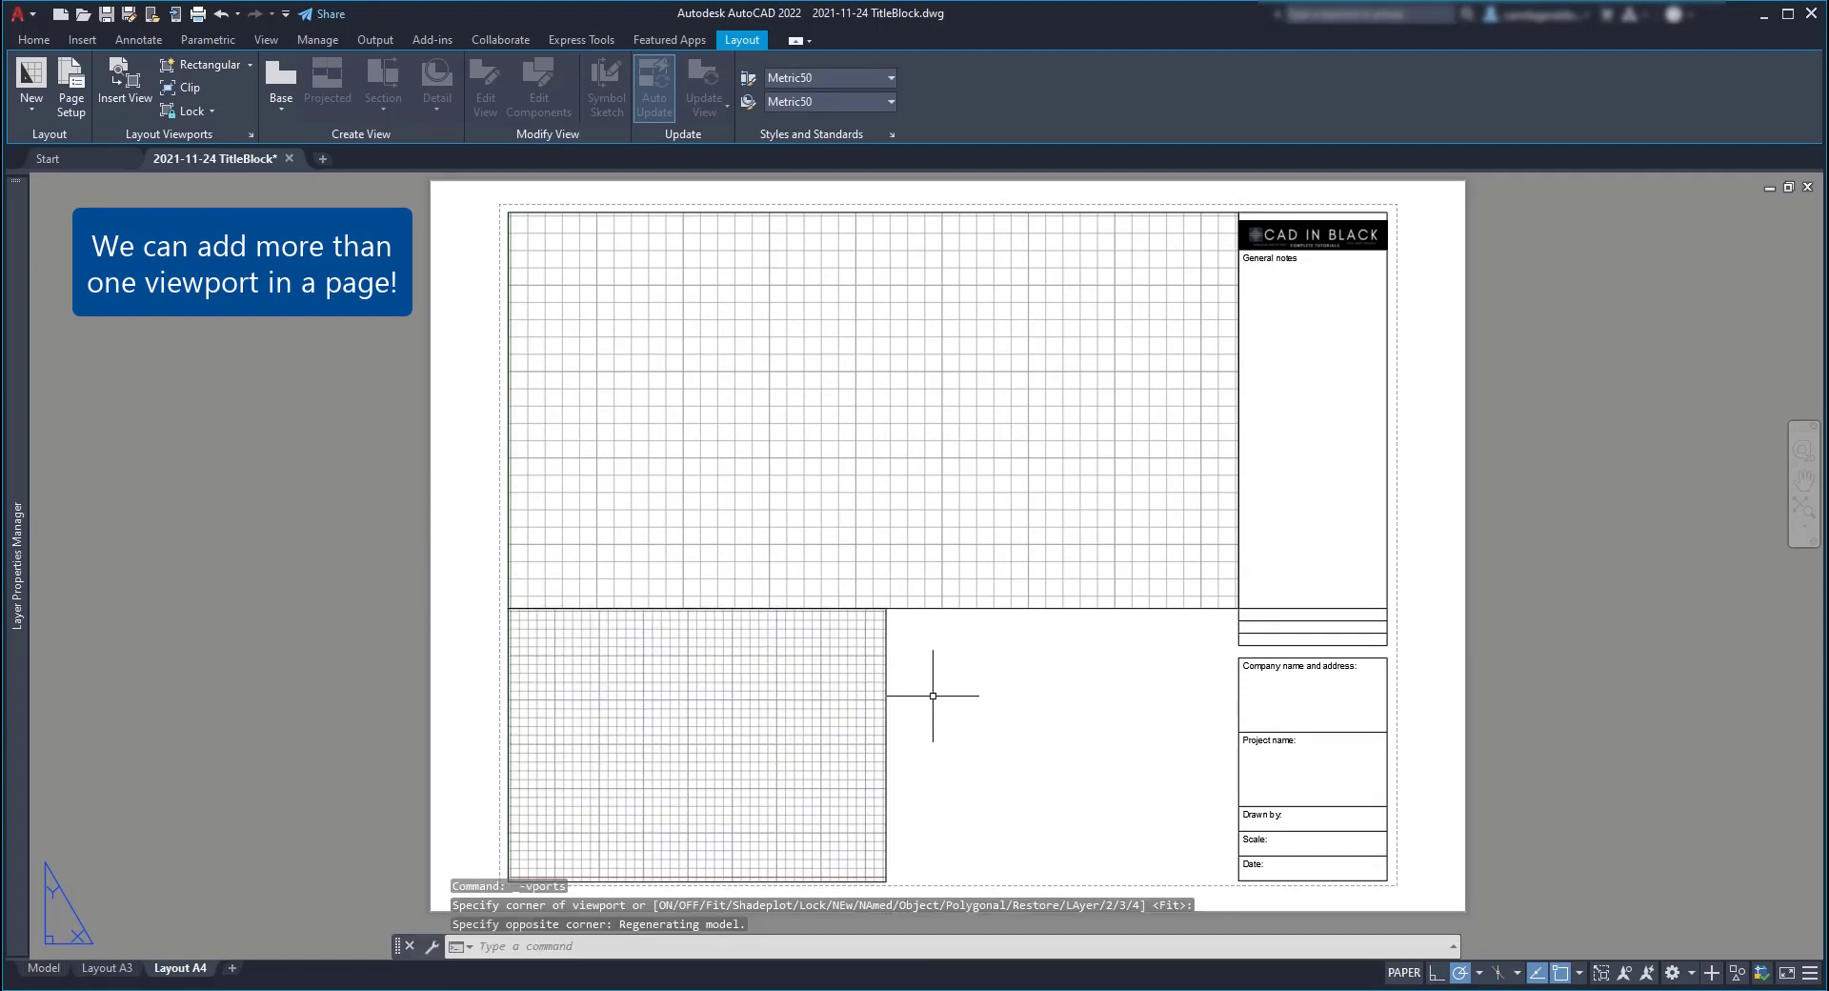
left_click(189, 61)
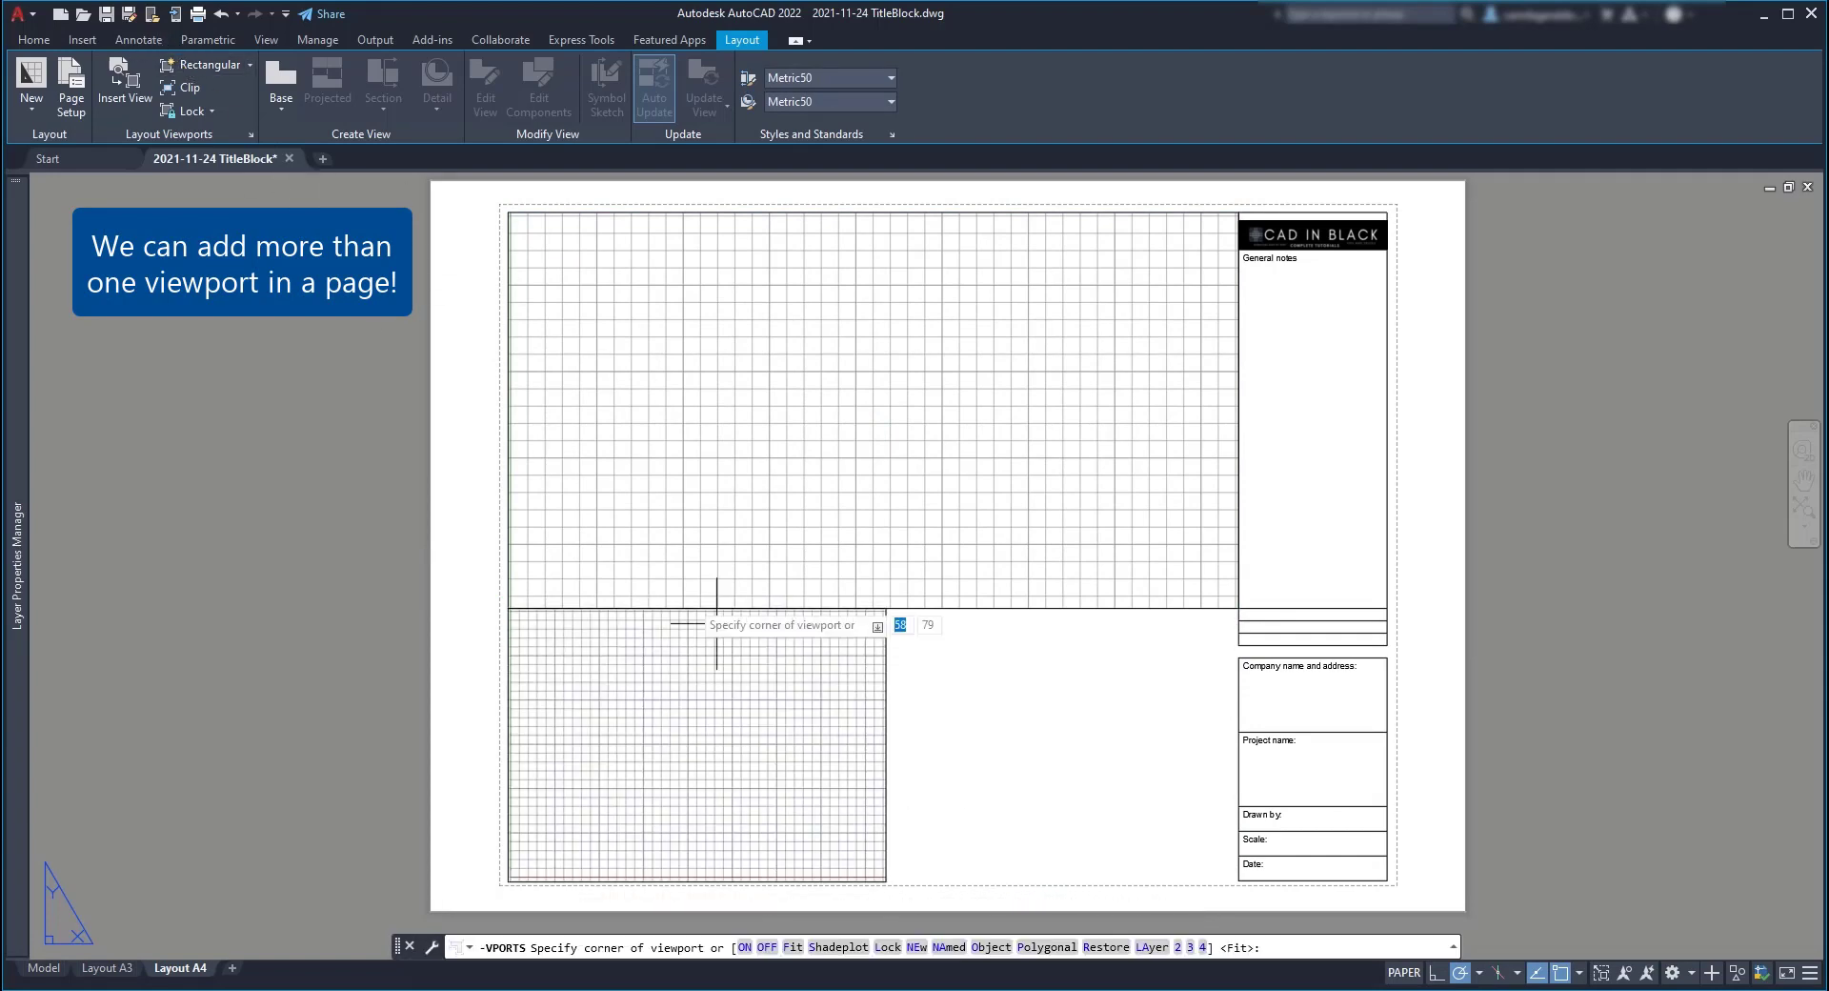
left_click(886, 607)
left_click(1238, 877)
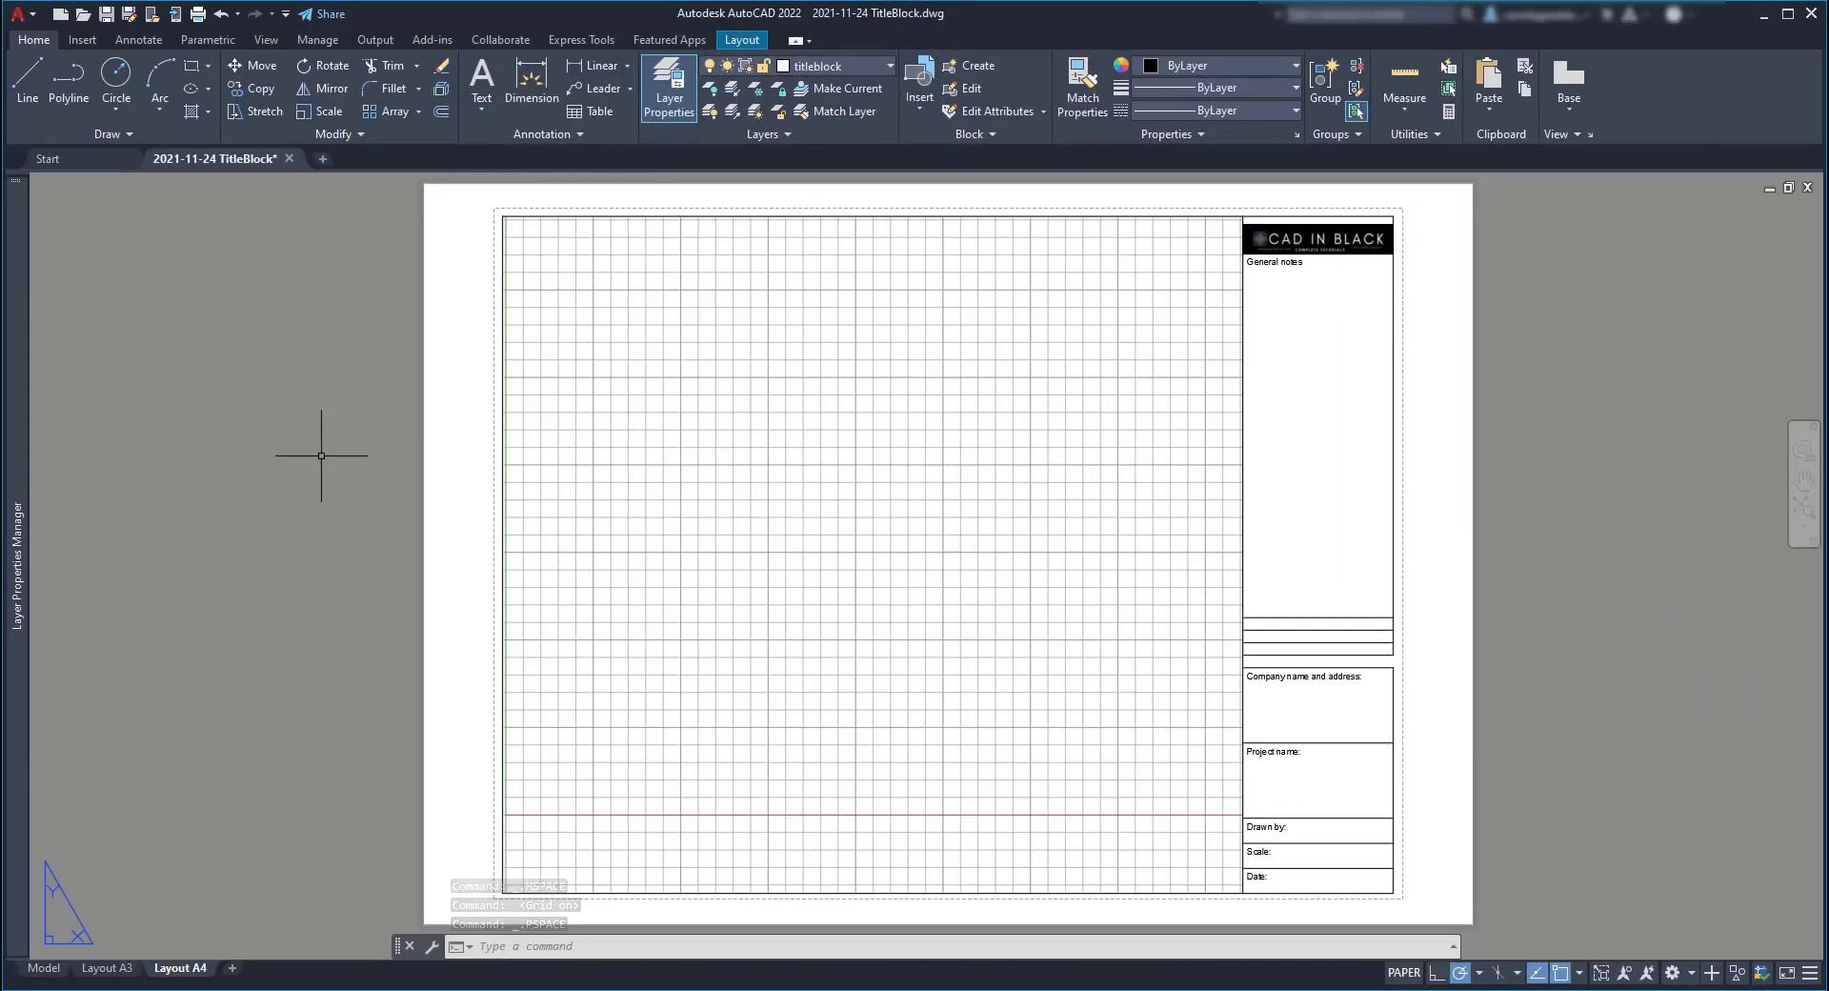
Step: Save the drawing as a drawing template (DWT) named "2-Titleblock CAD in Black" in the Personalized templates folder
left_click(31, 16)
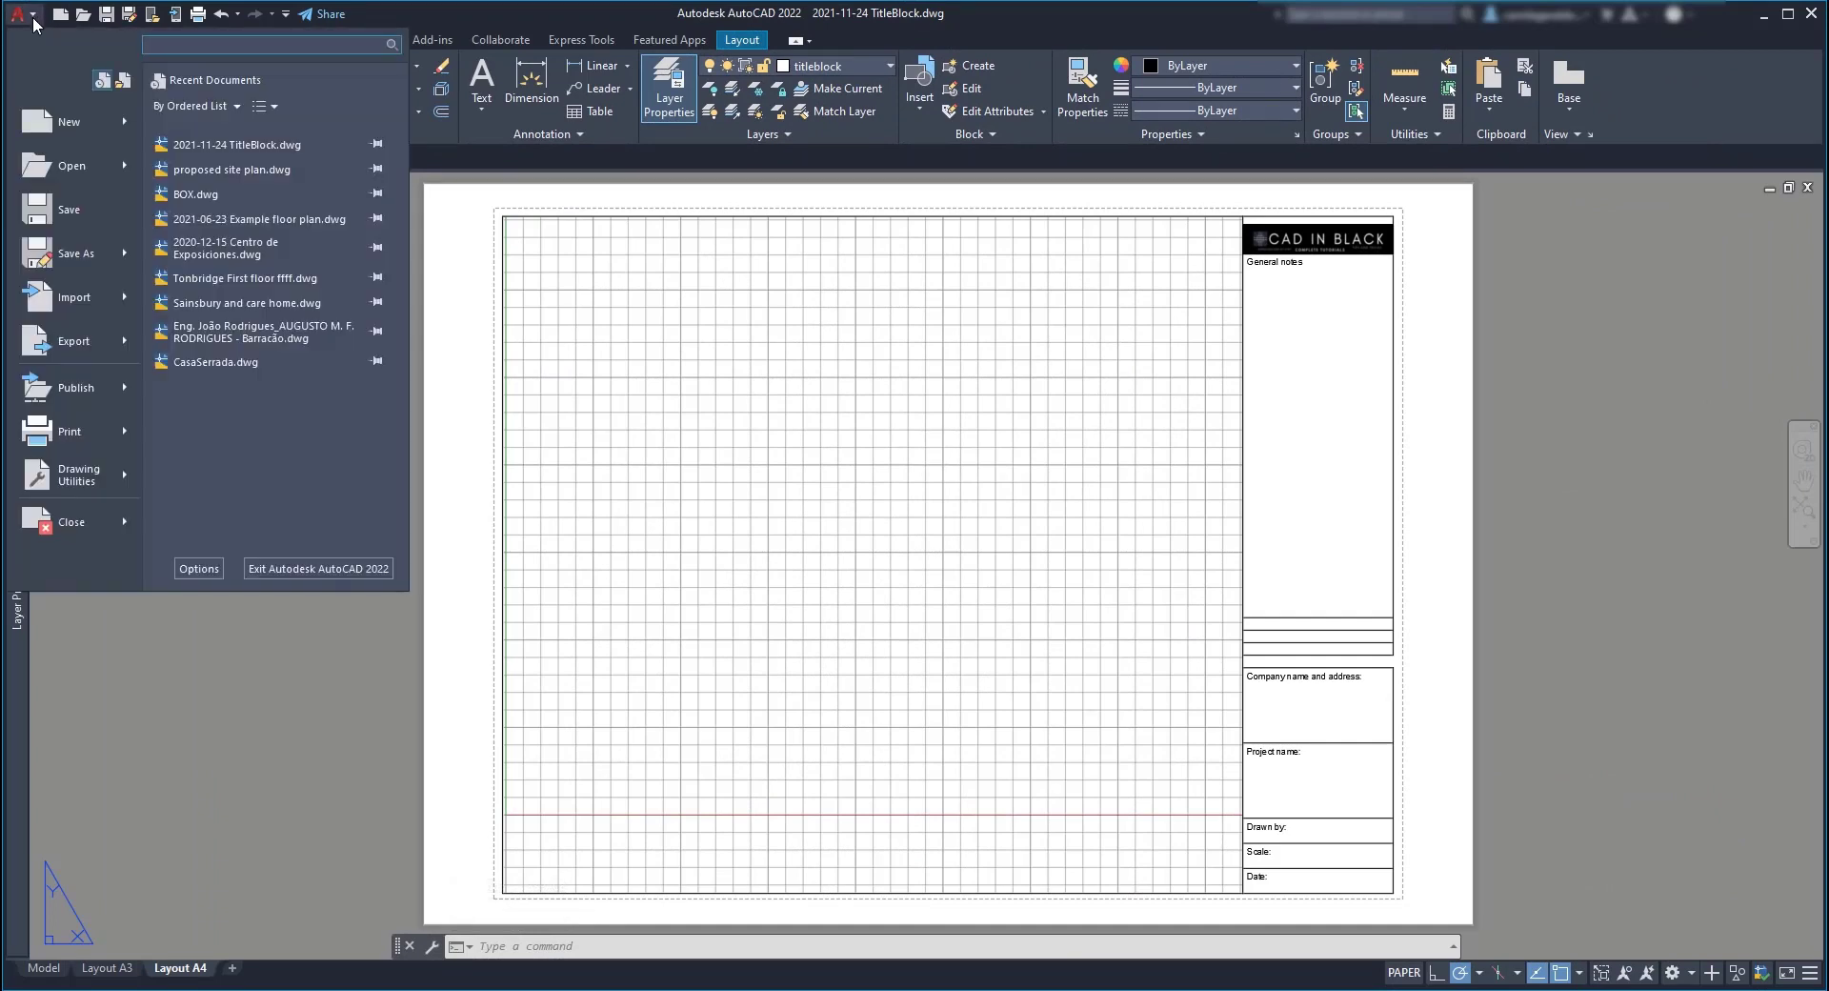
mouse_move(93, 267)
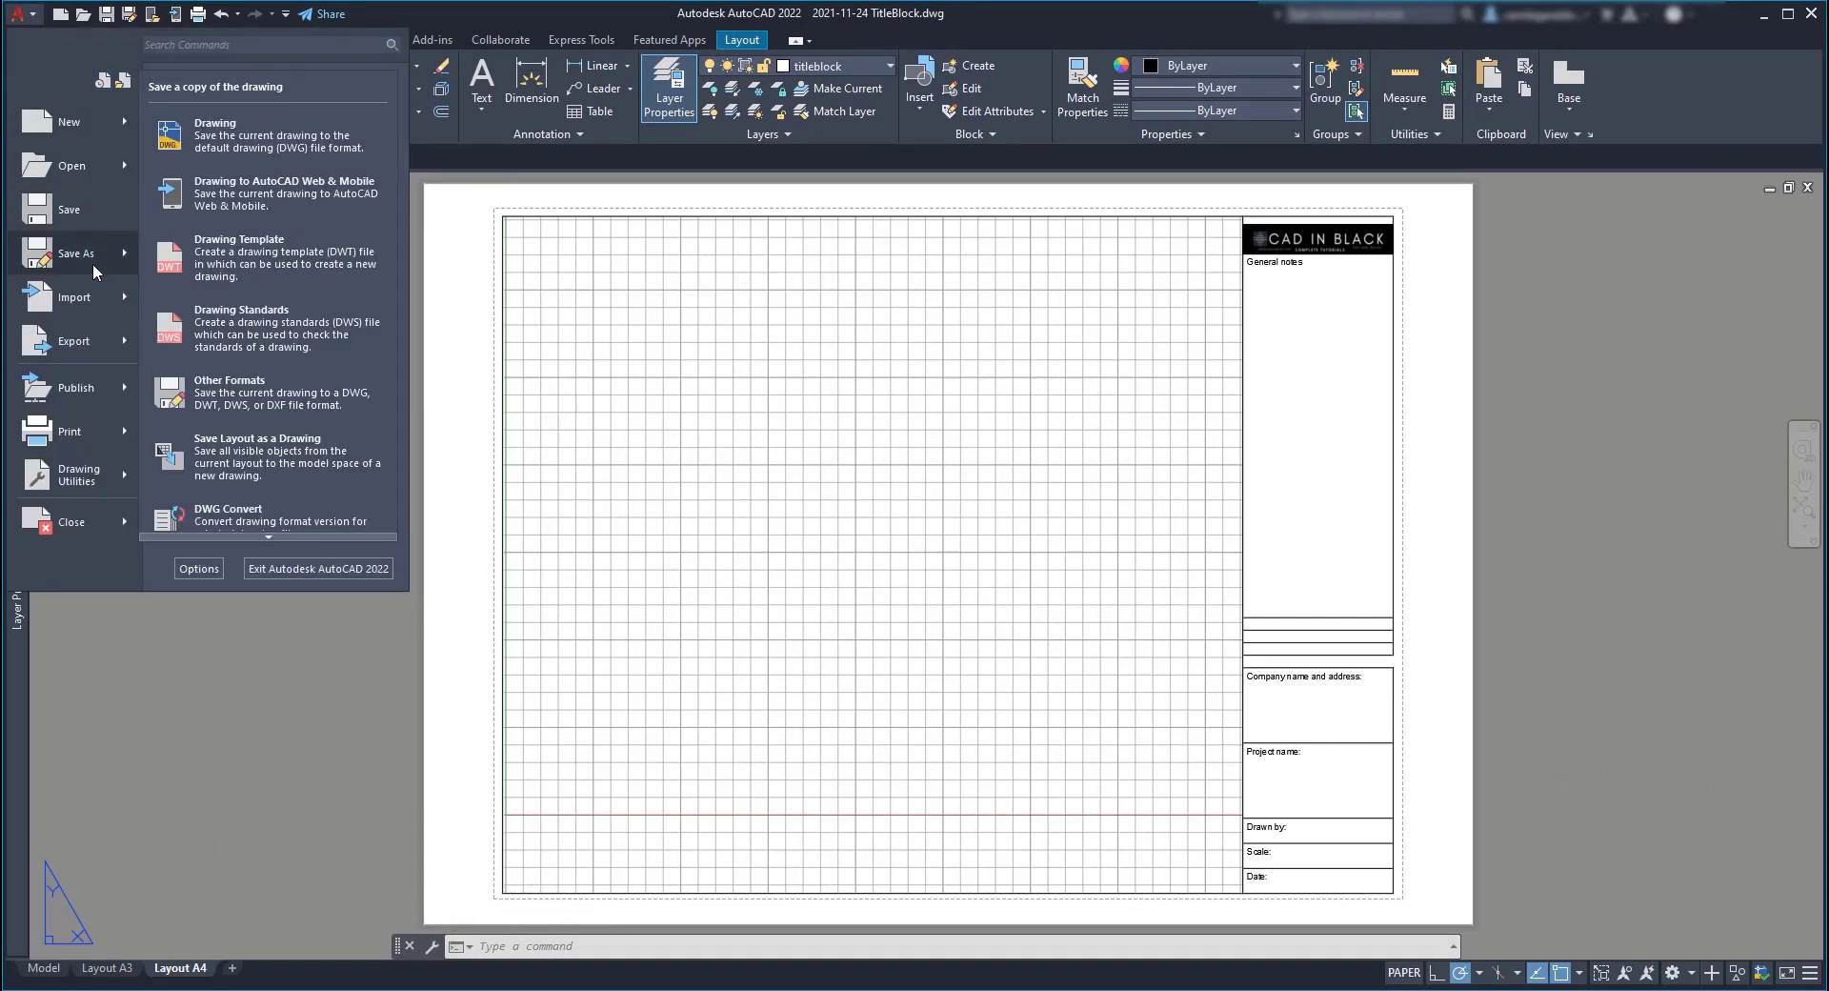
left_click(333, 262)
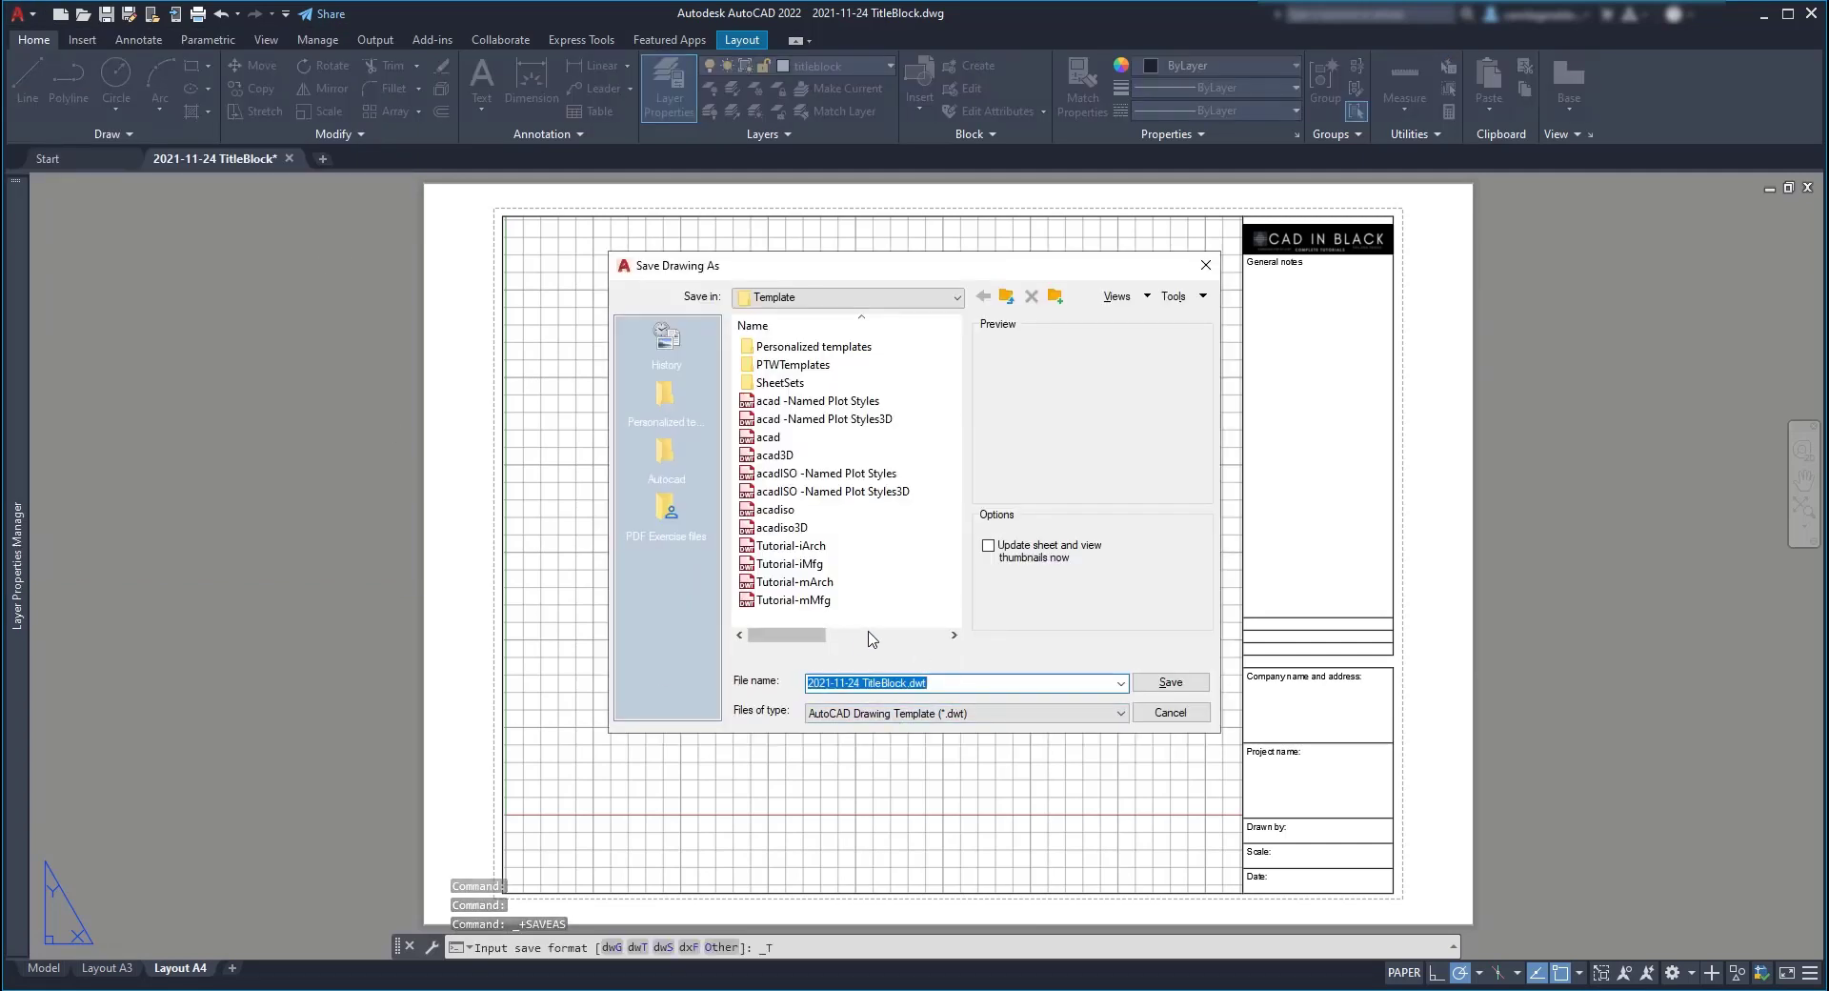
double_click(846, 348)
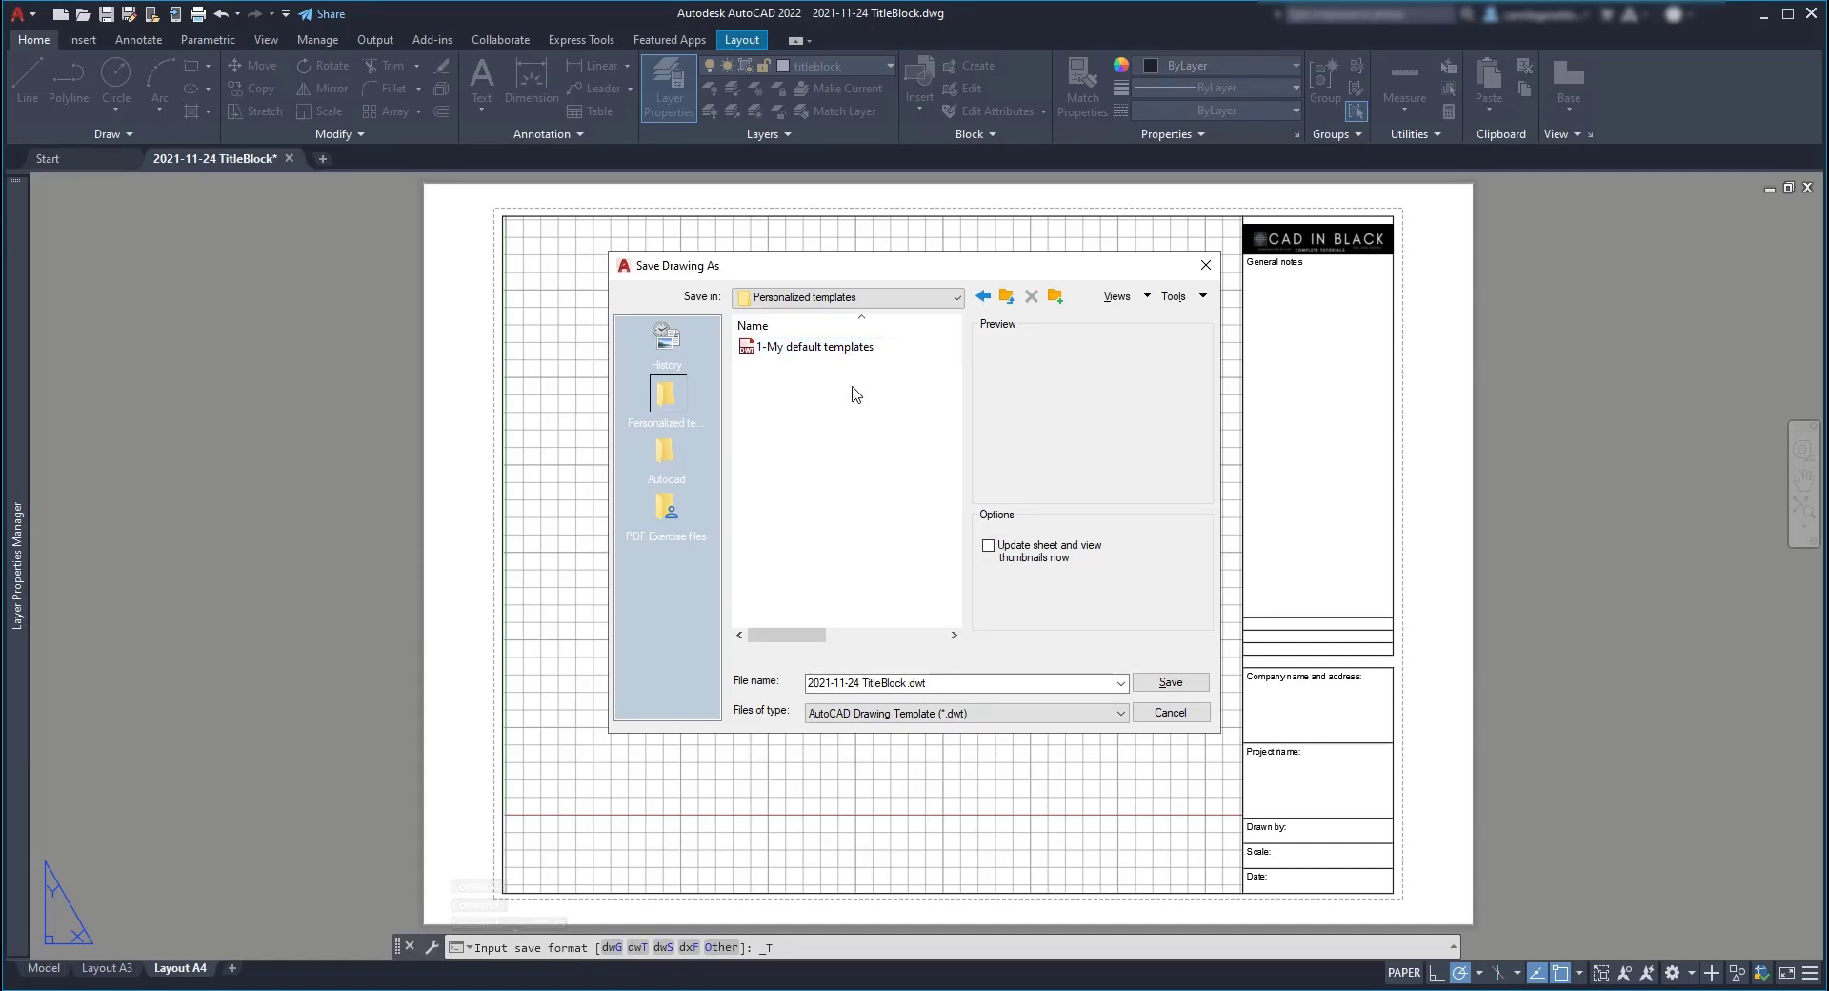
left_click(964, 682)
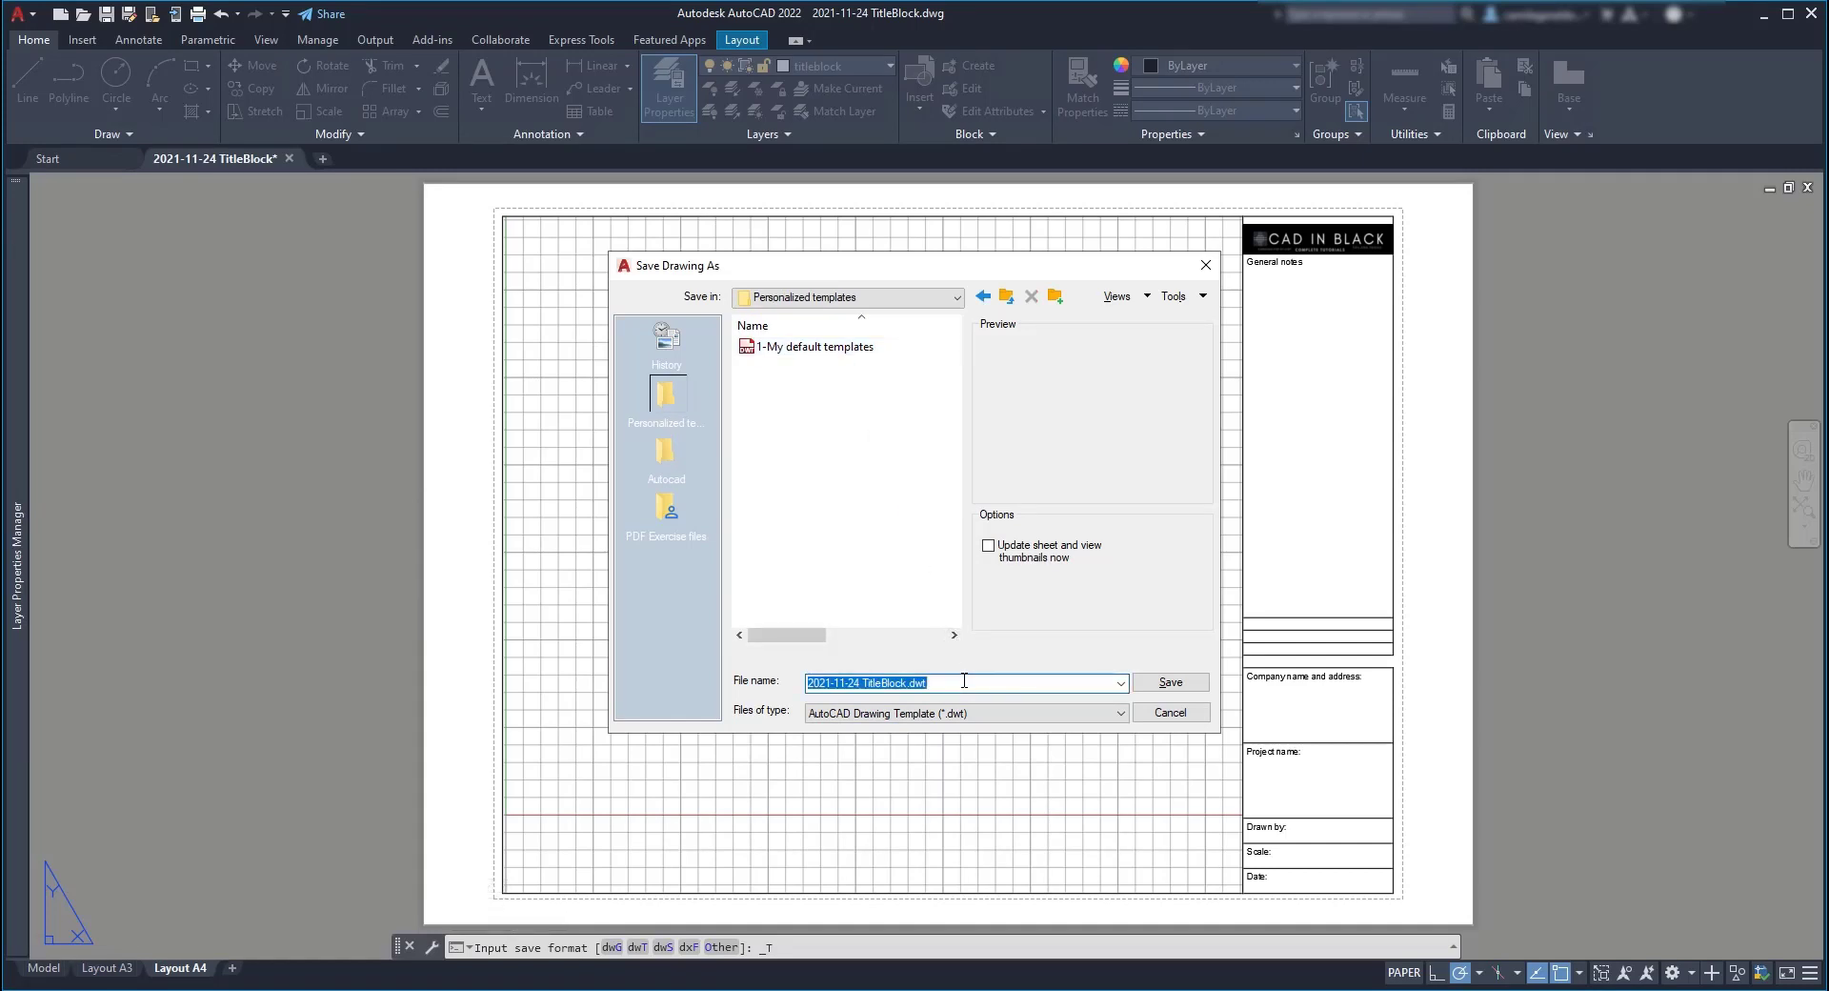
type("2-")
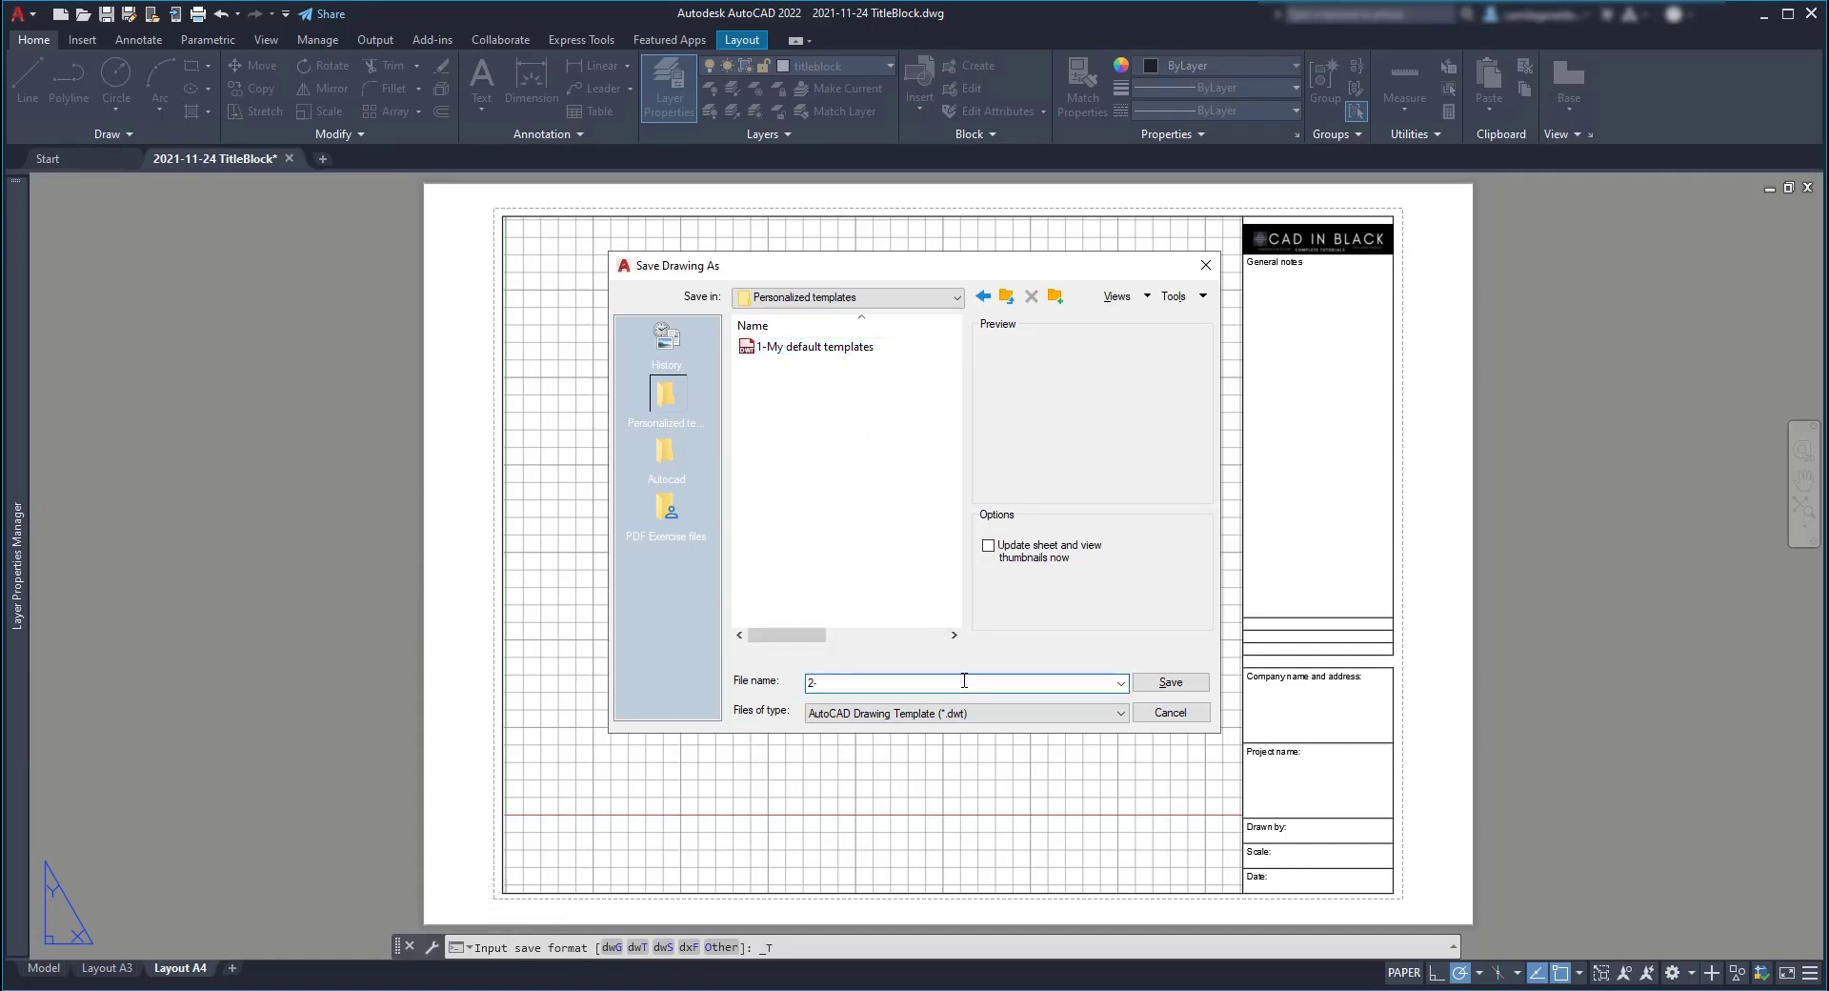
type("Titleblock CAD in Black")
left_click(1170, 683)
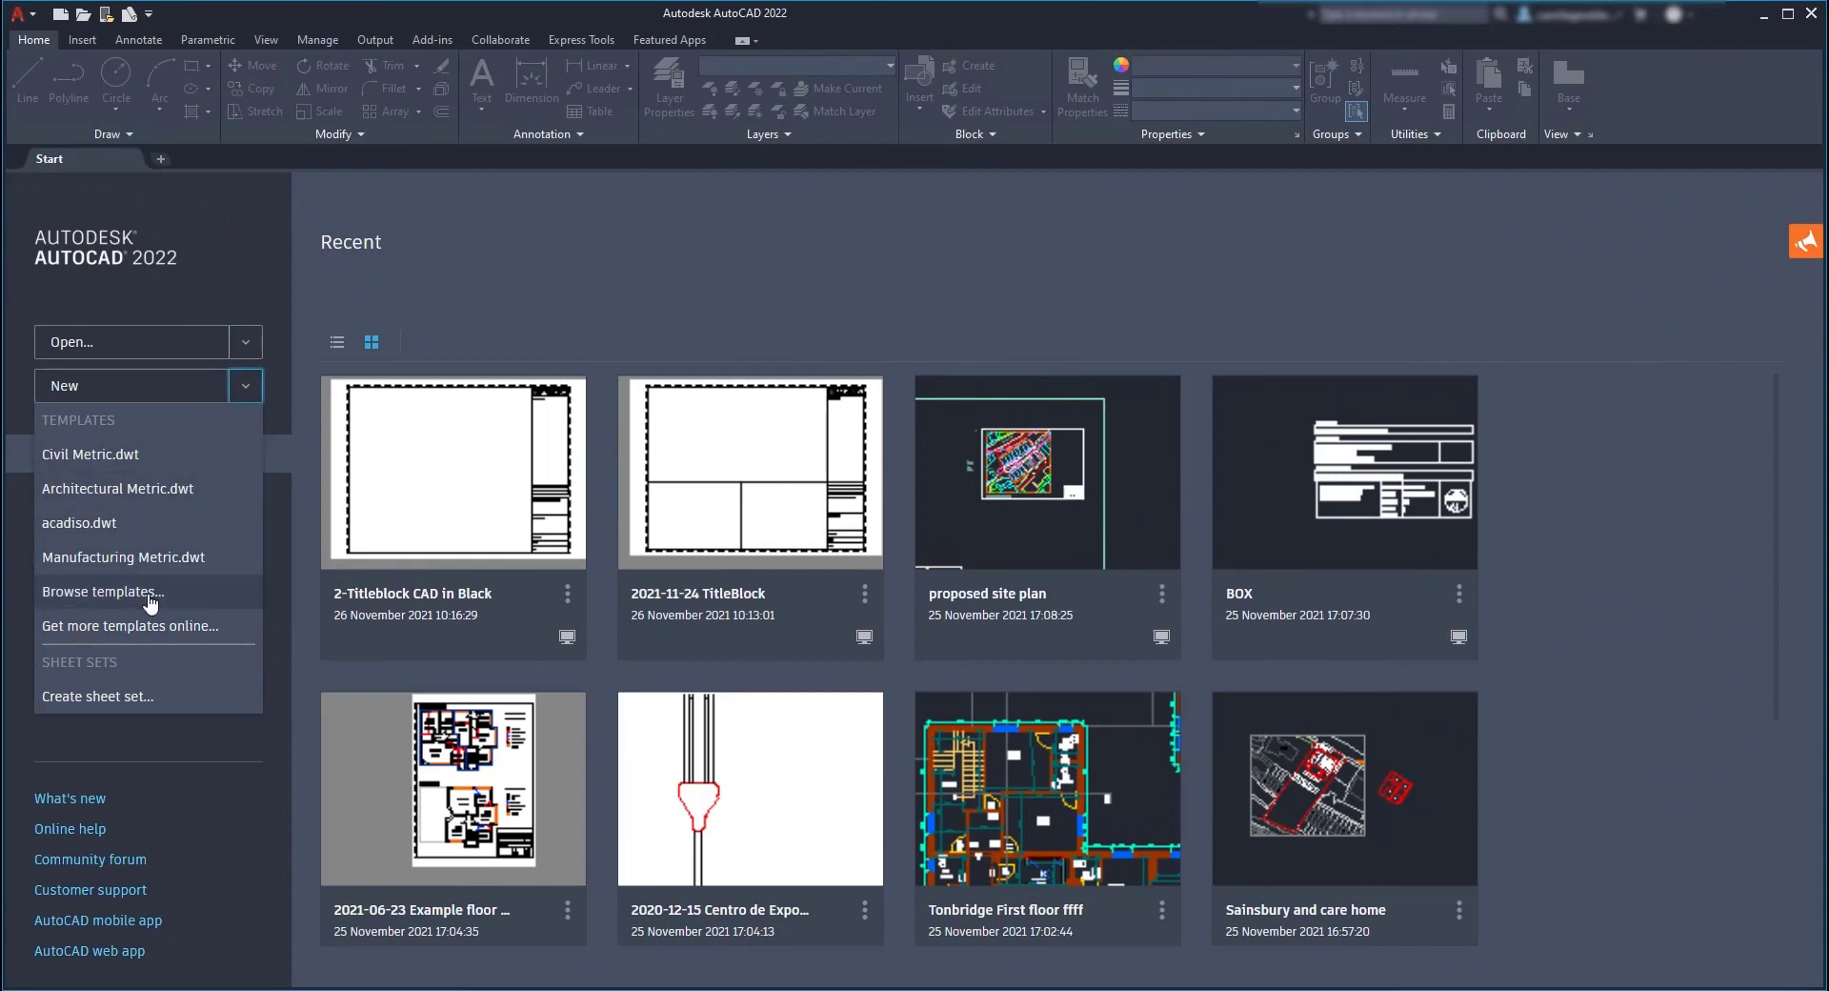
Step: Create a new drawing from the "2-Titleblock CAD in Black" template in the Personalized templates folder and show its Layout A3
left_click(149, 594)
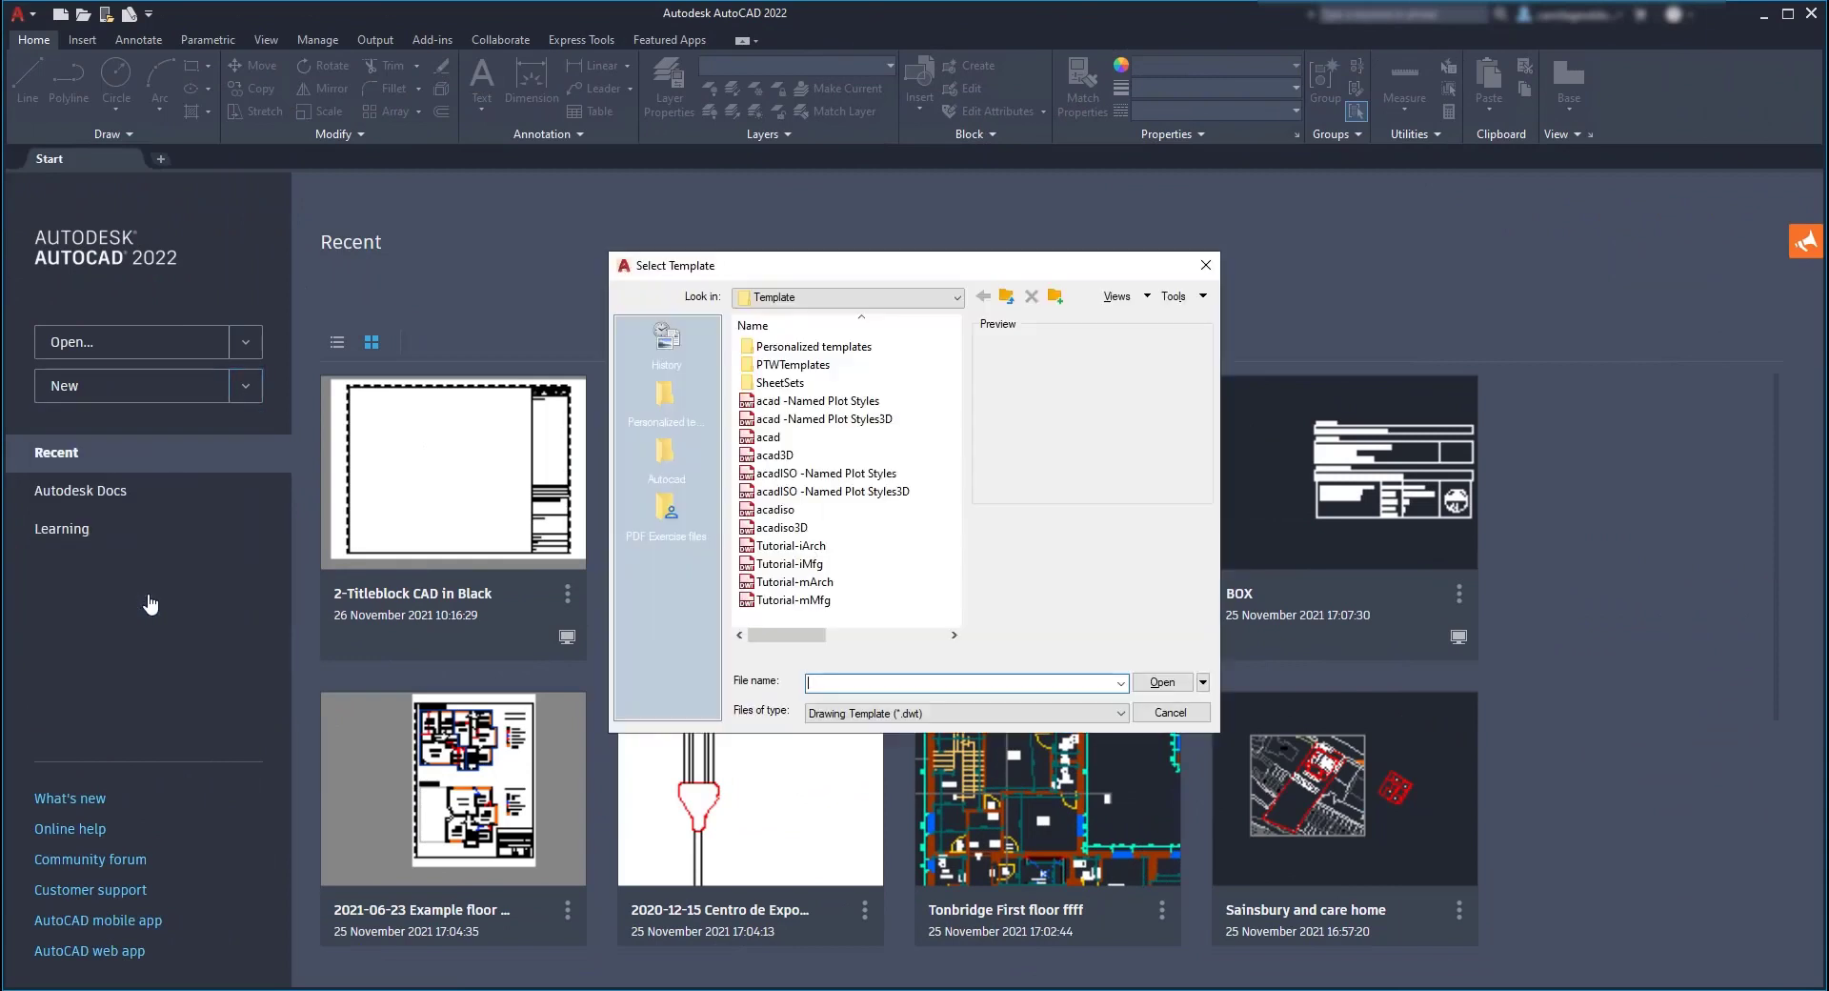
double_click(828, 355)
left_click(841, 367)
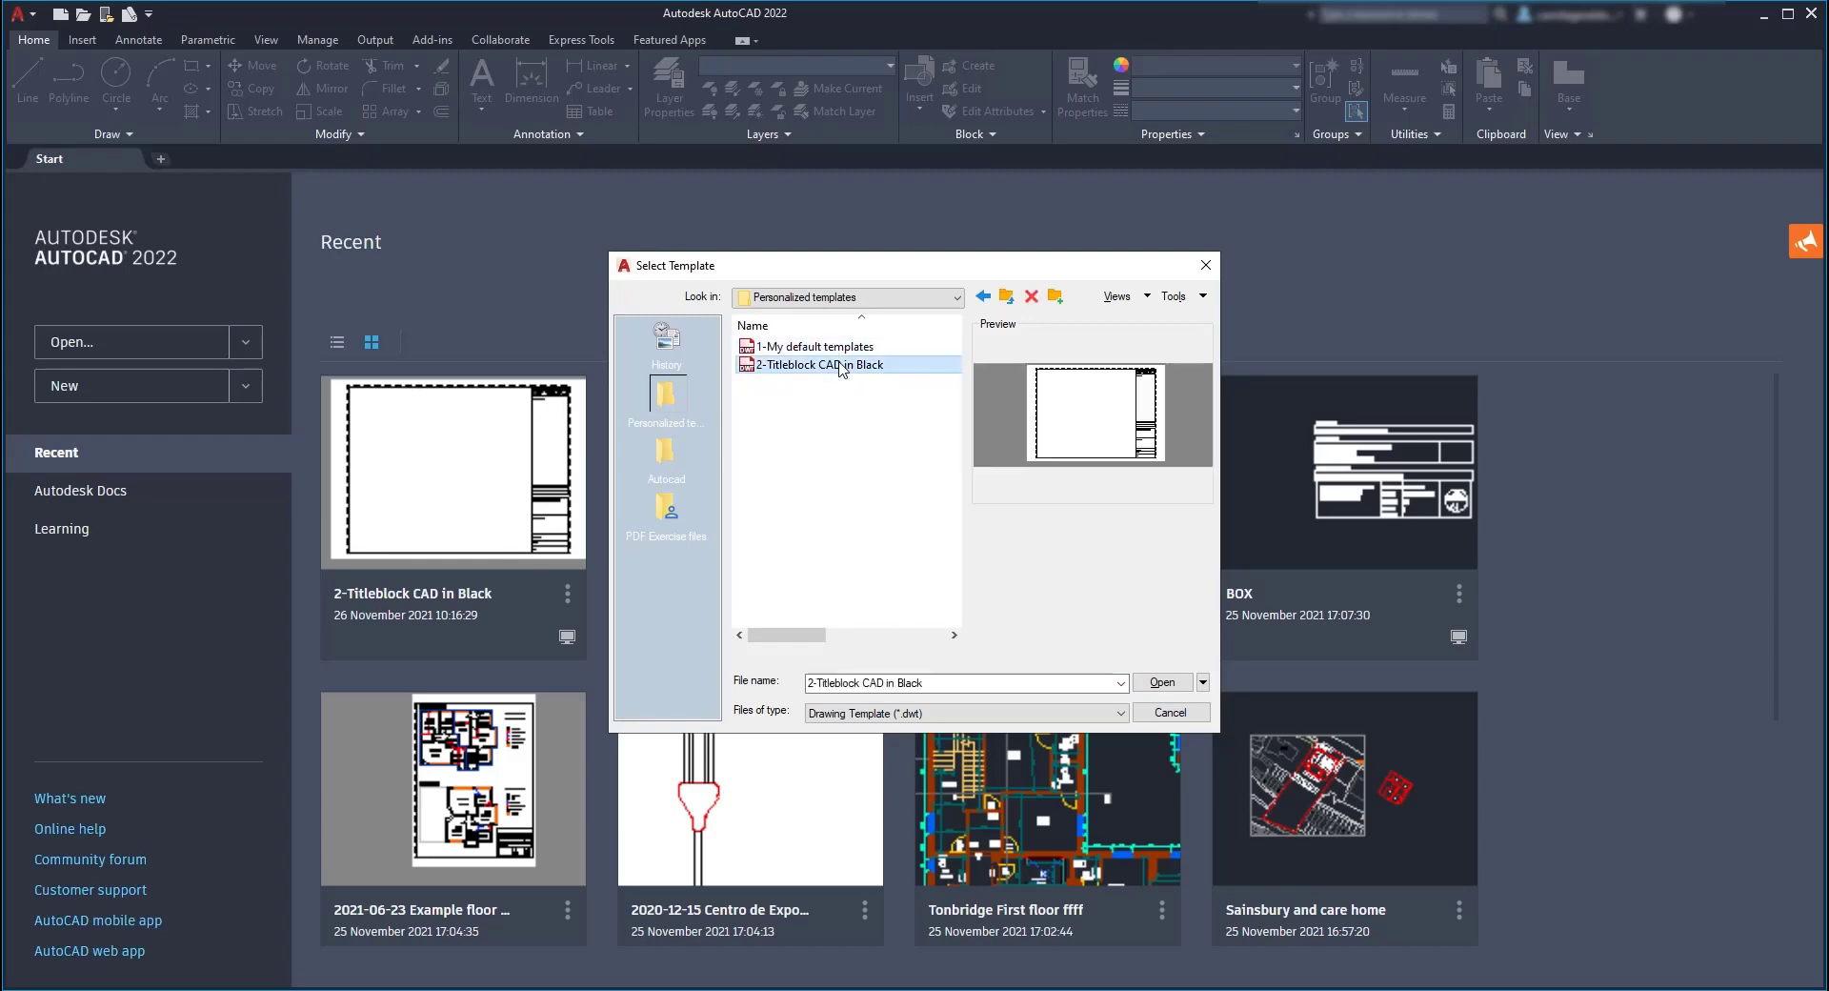
left_click(1160, 683)
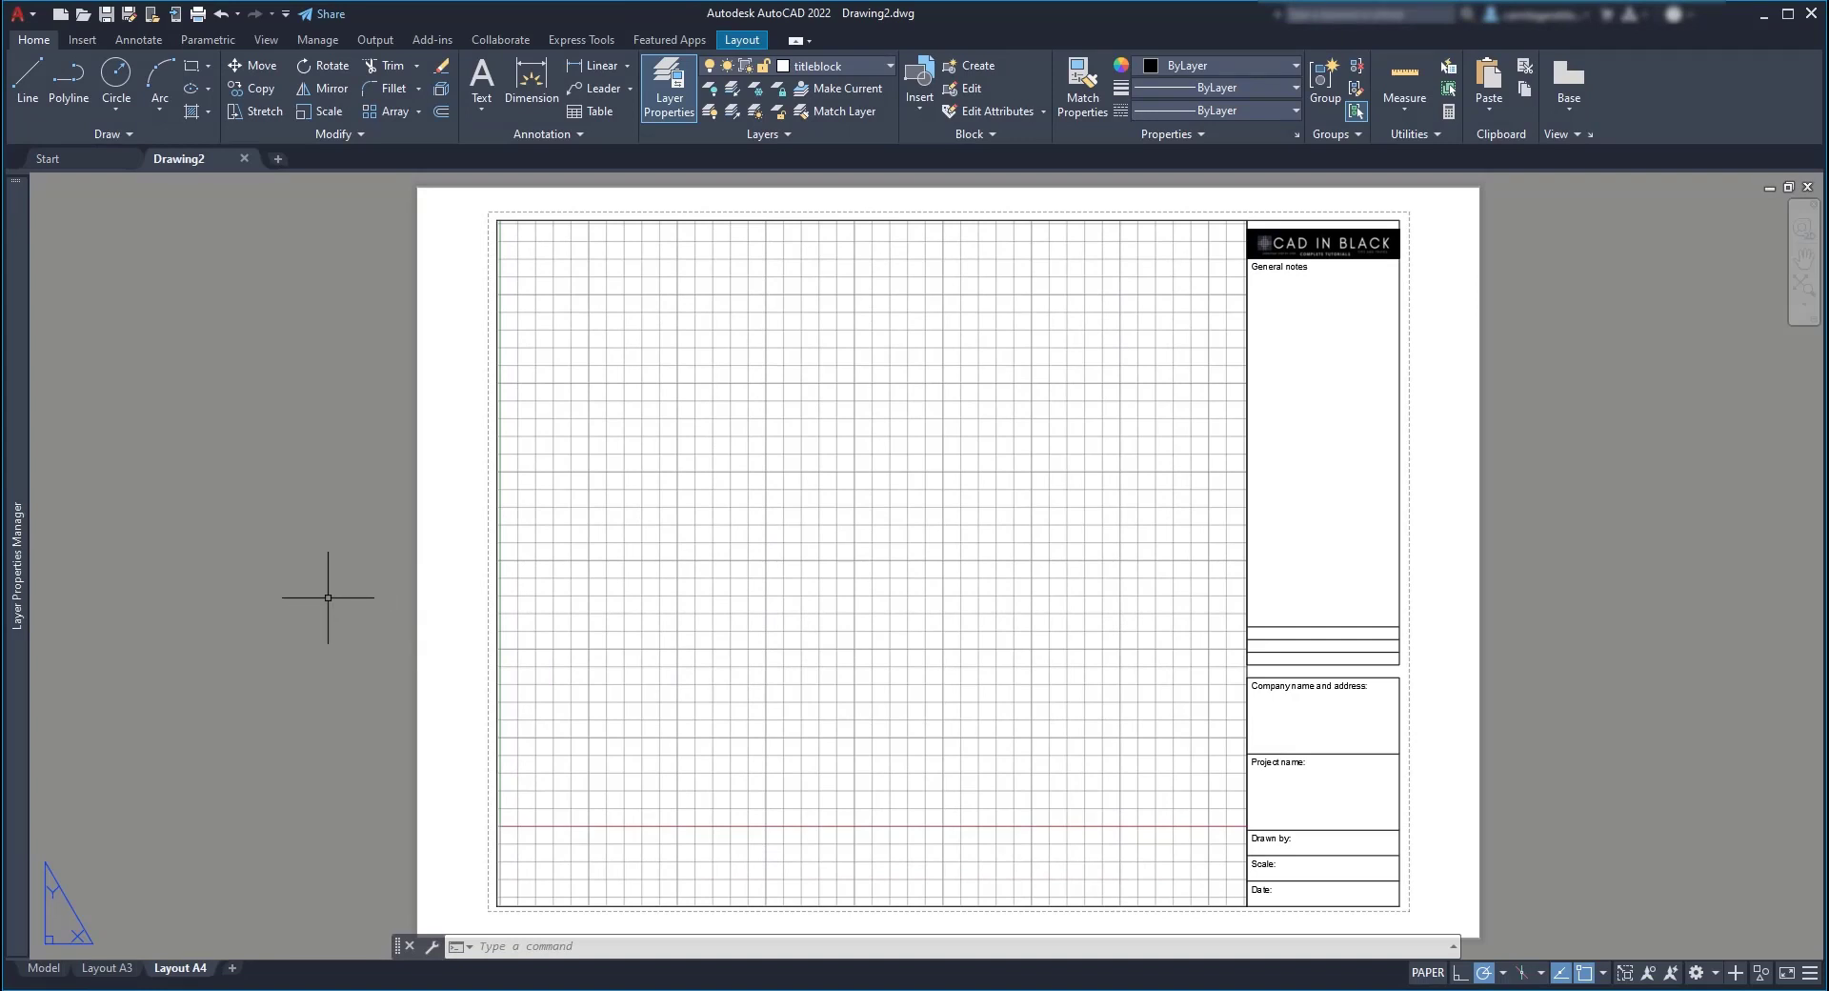
left_click(93, 972)
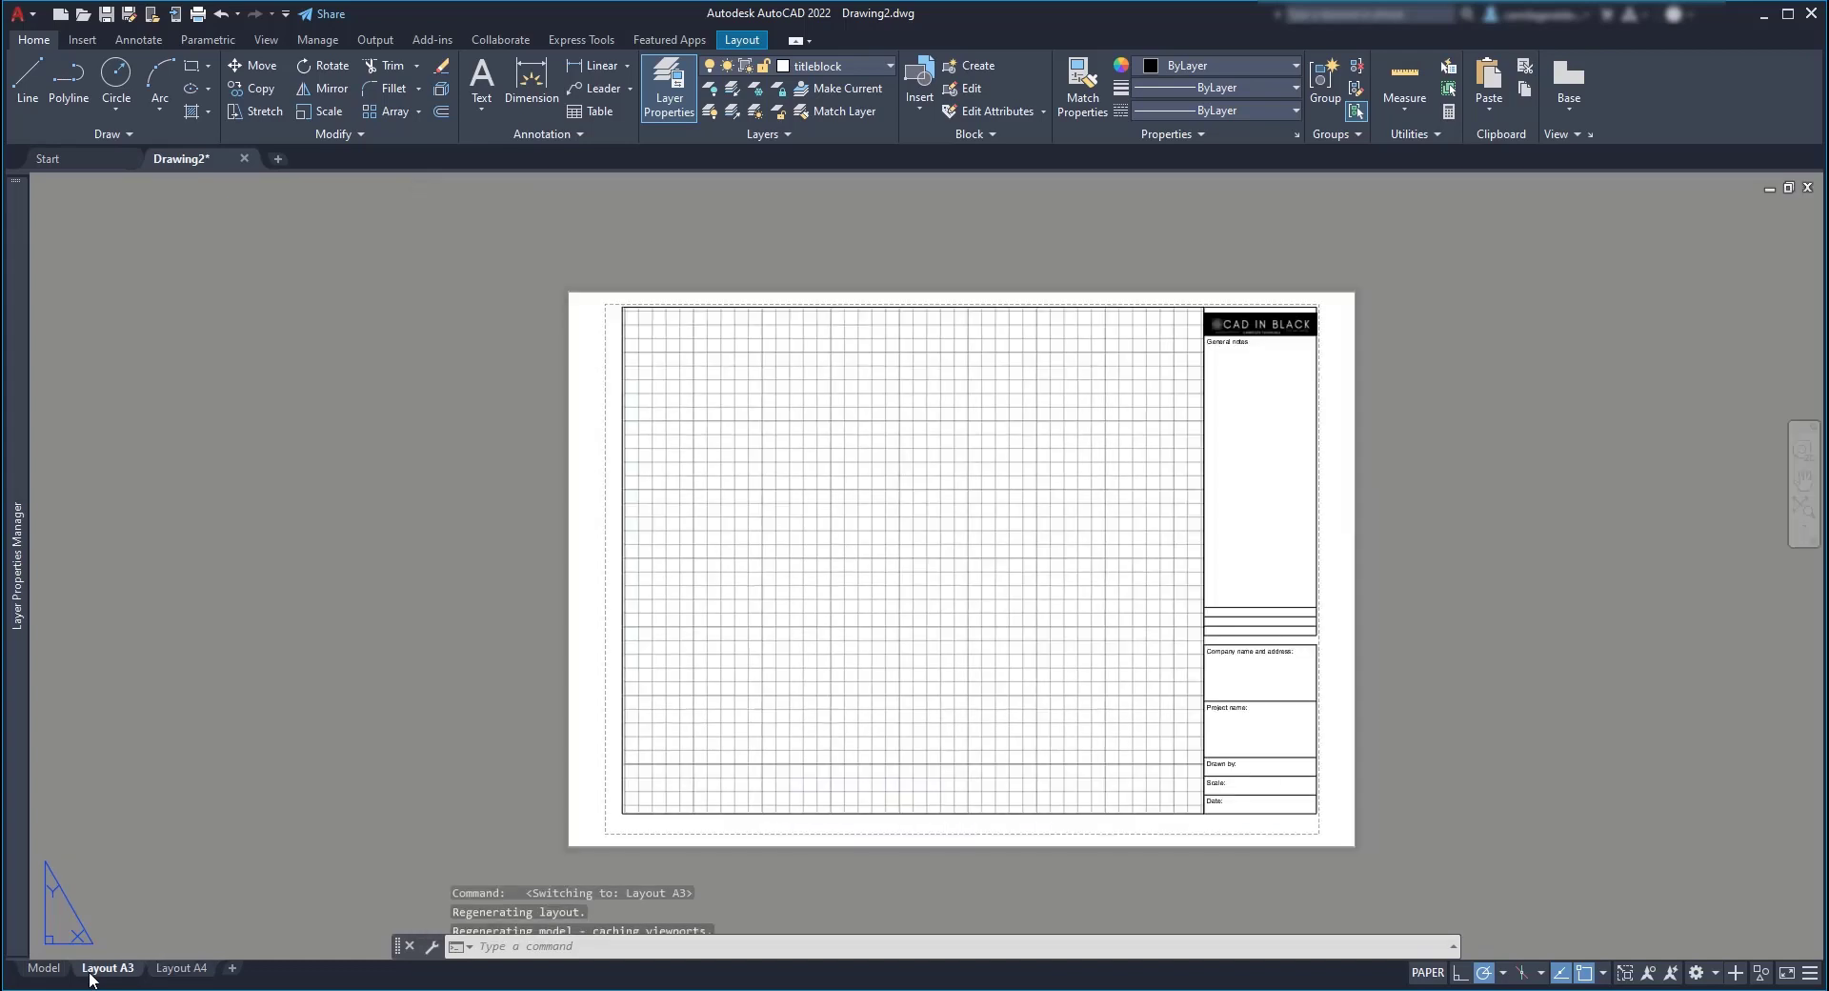